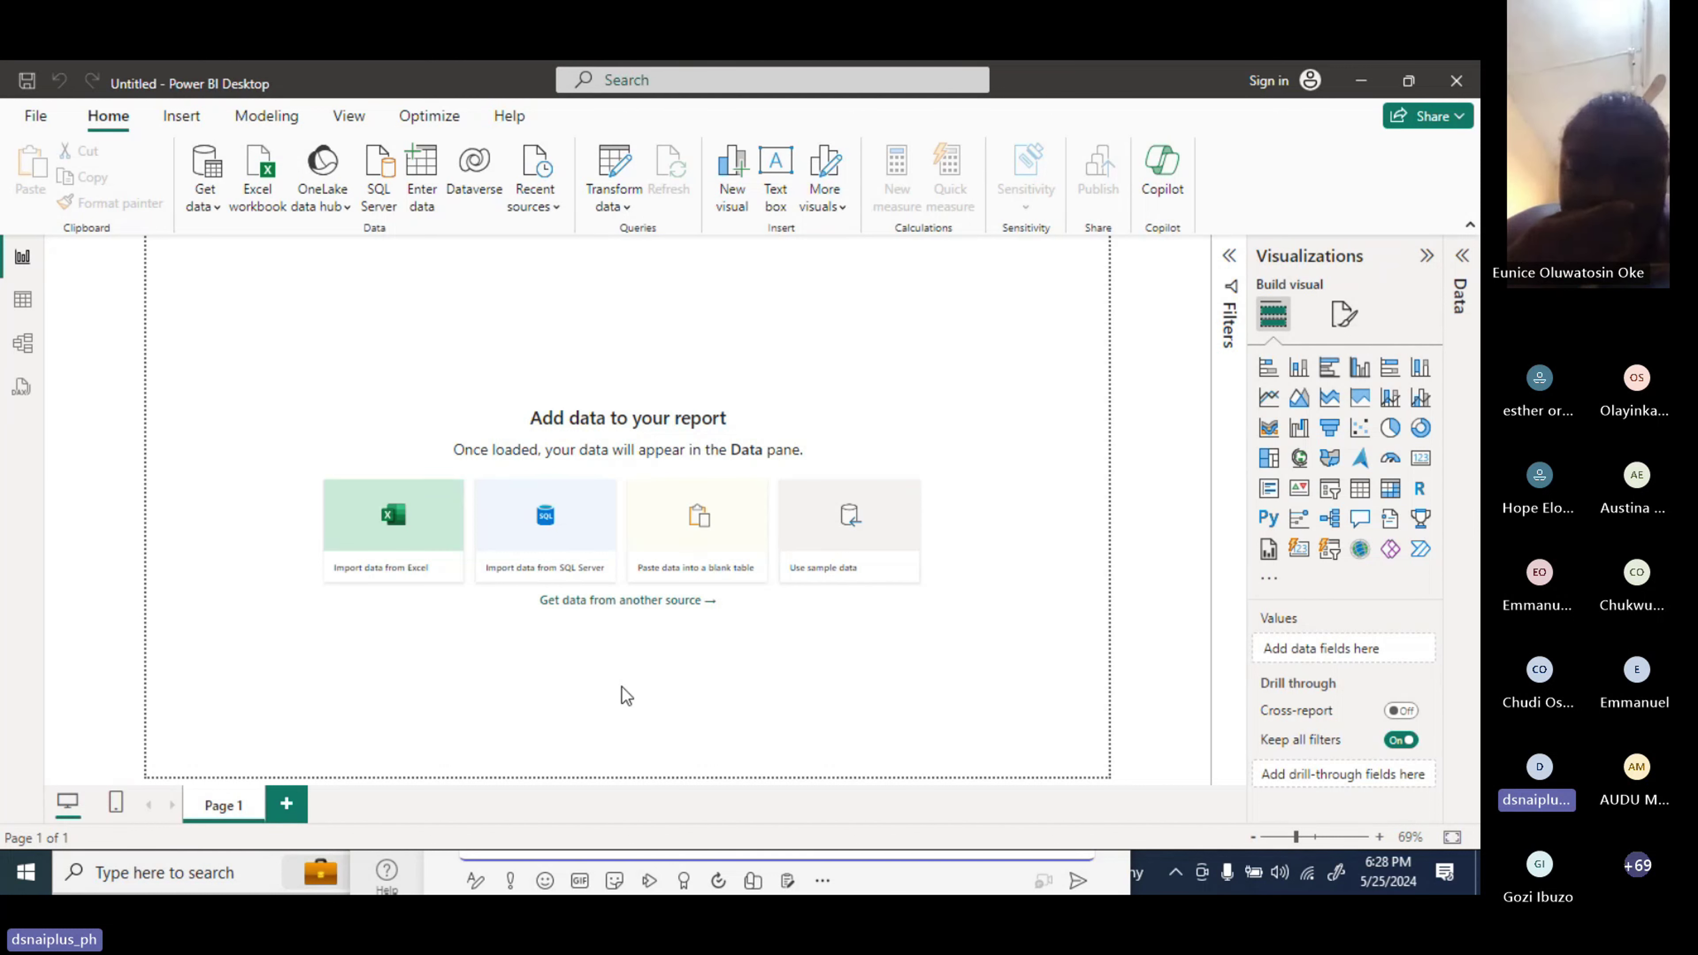
Switch to the browser's Inventory Optimization Analysis report, copy its web address and load it in a new tab.
left_click(1361, 81)
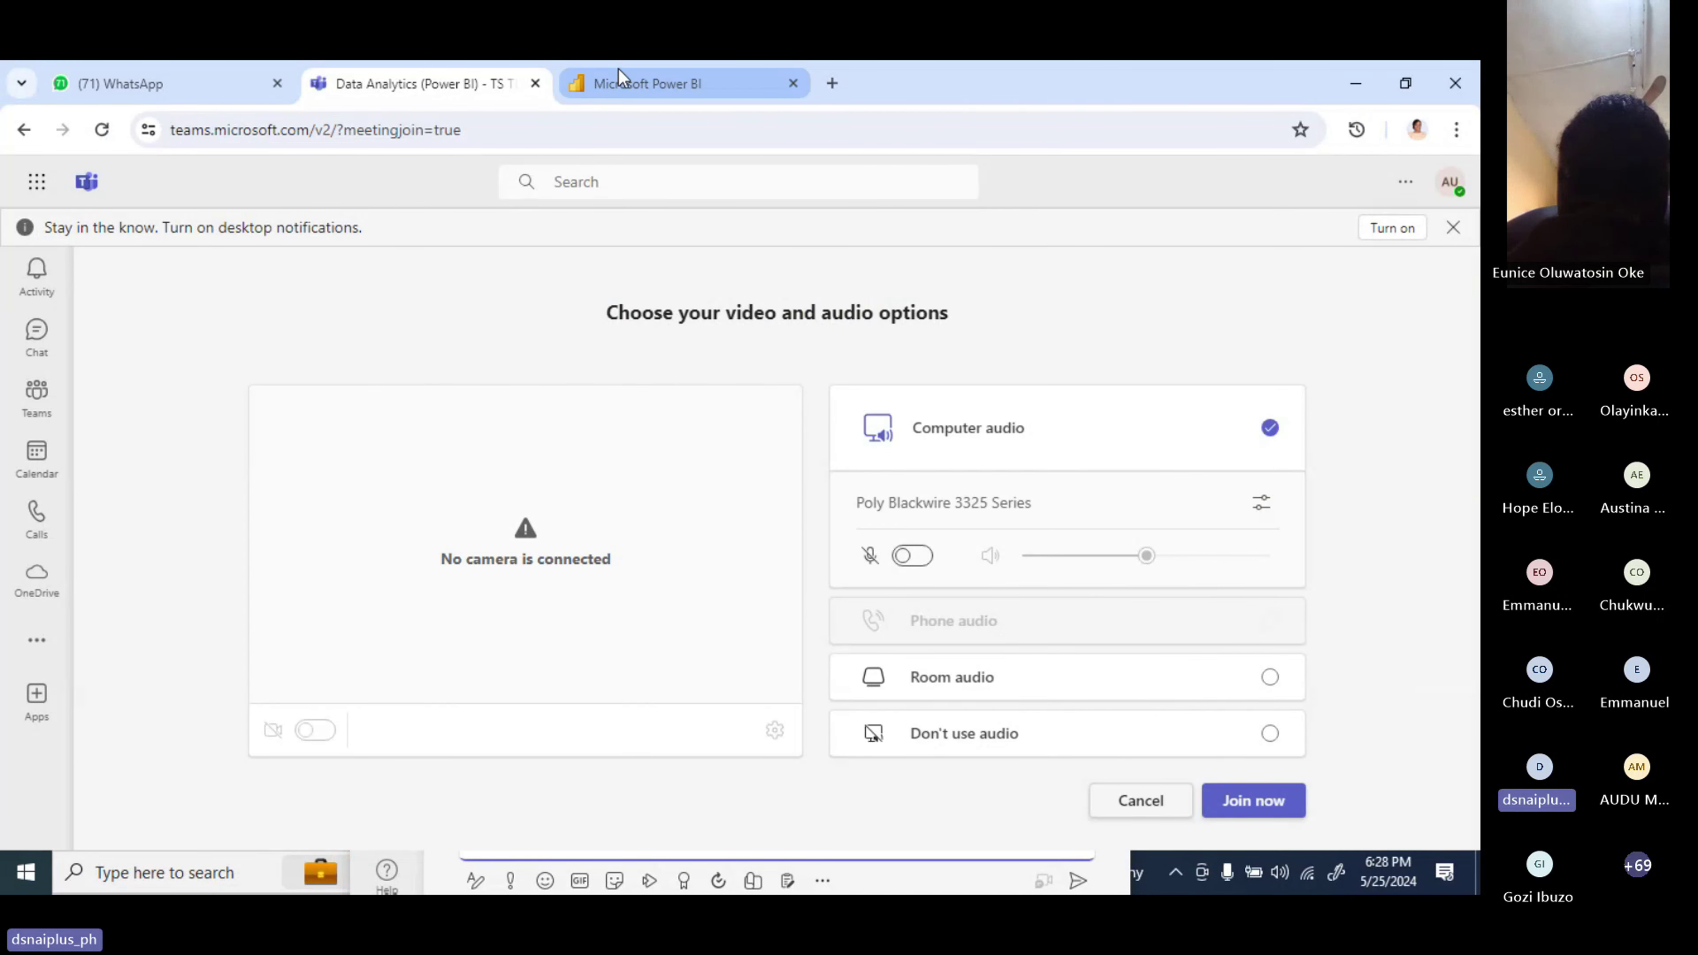
left_click(618, 74)
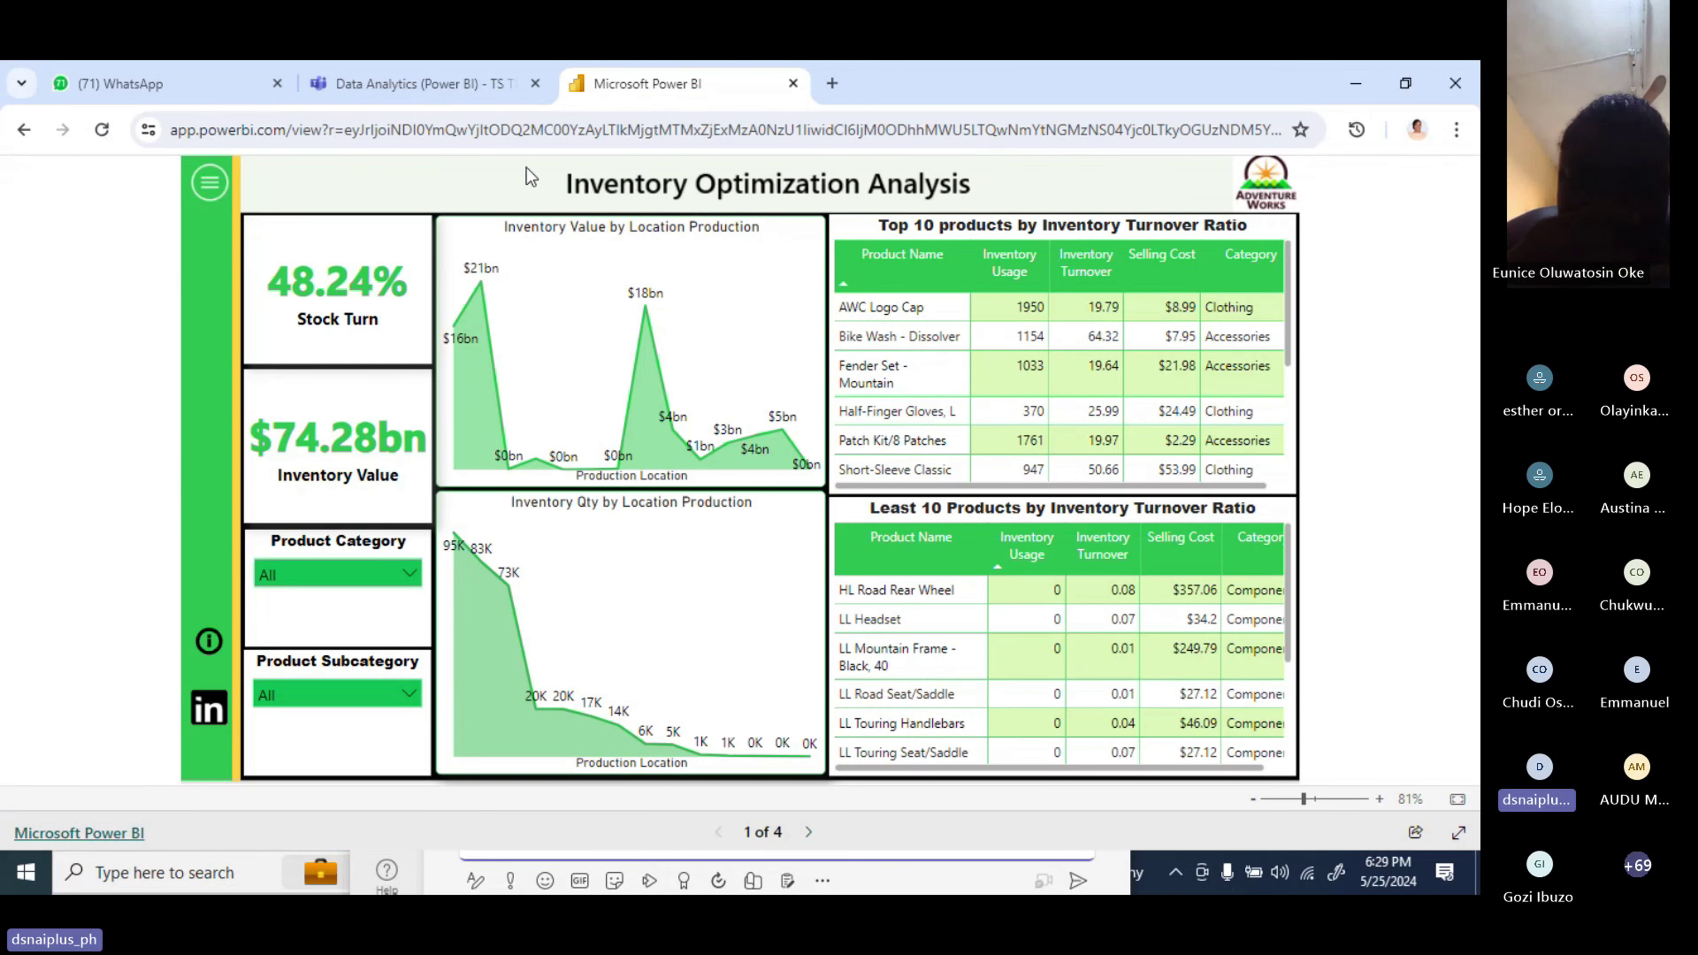
left_click(392, 131)
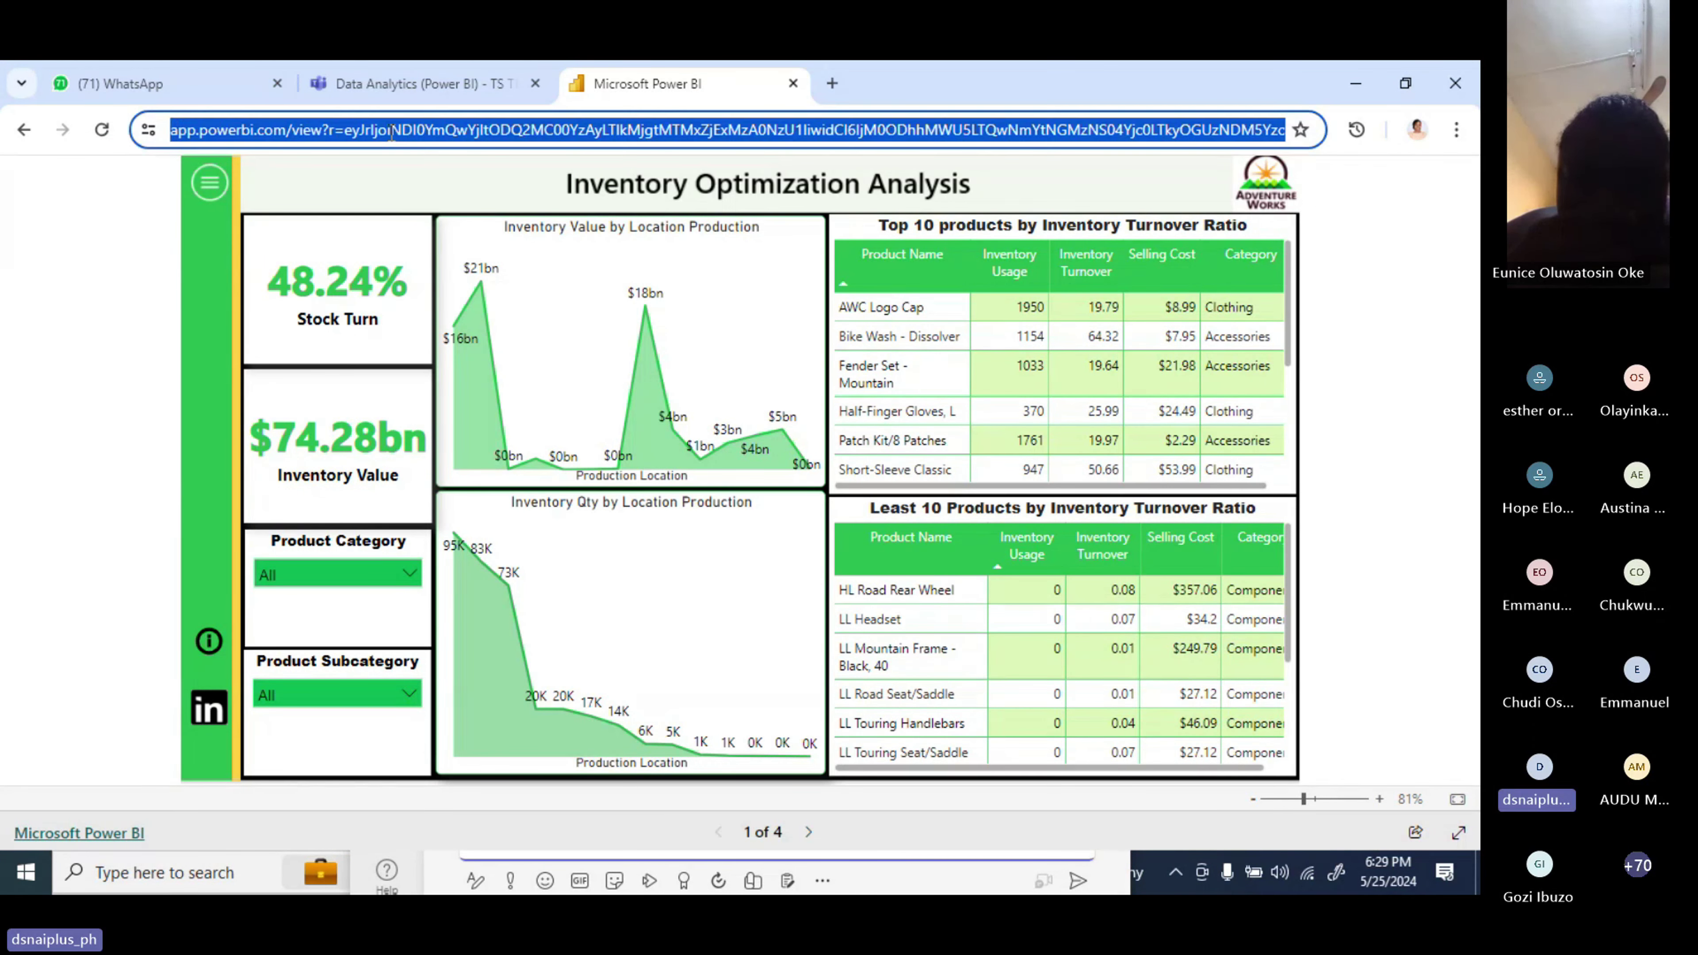
left_click(832, 83)
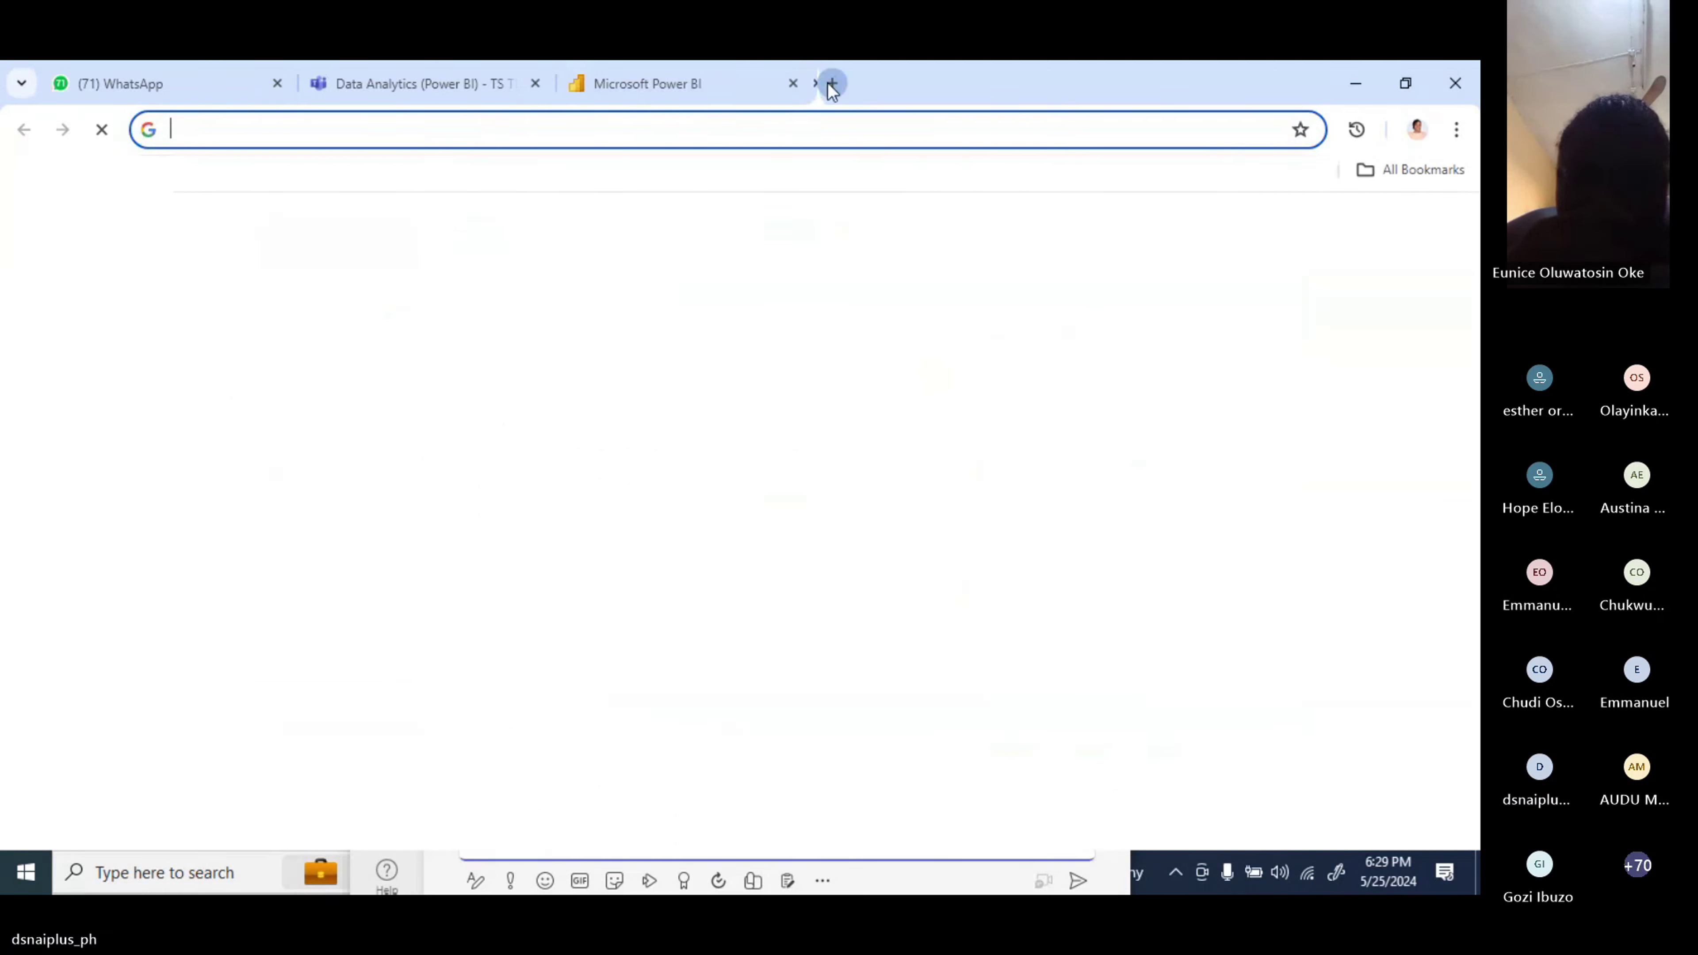
key("ctrl+v")
key("Return")
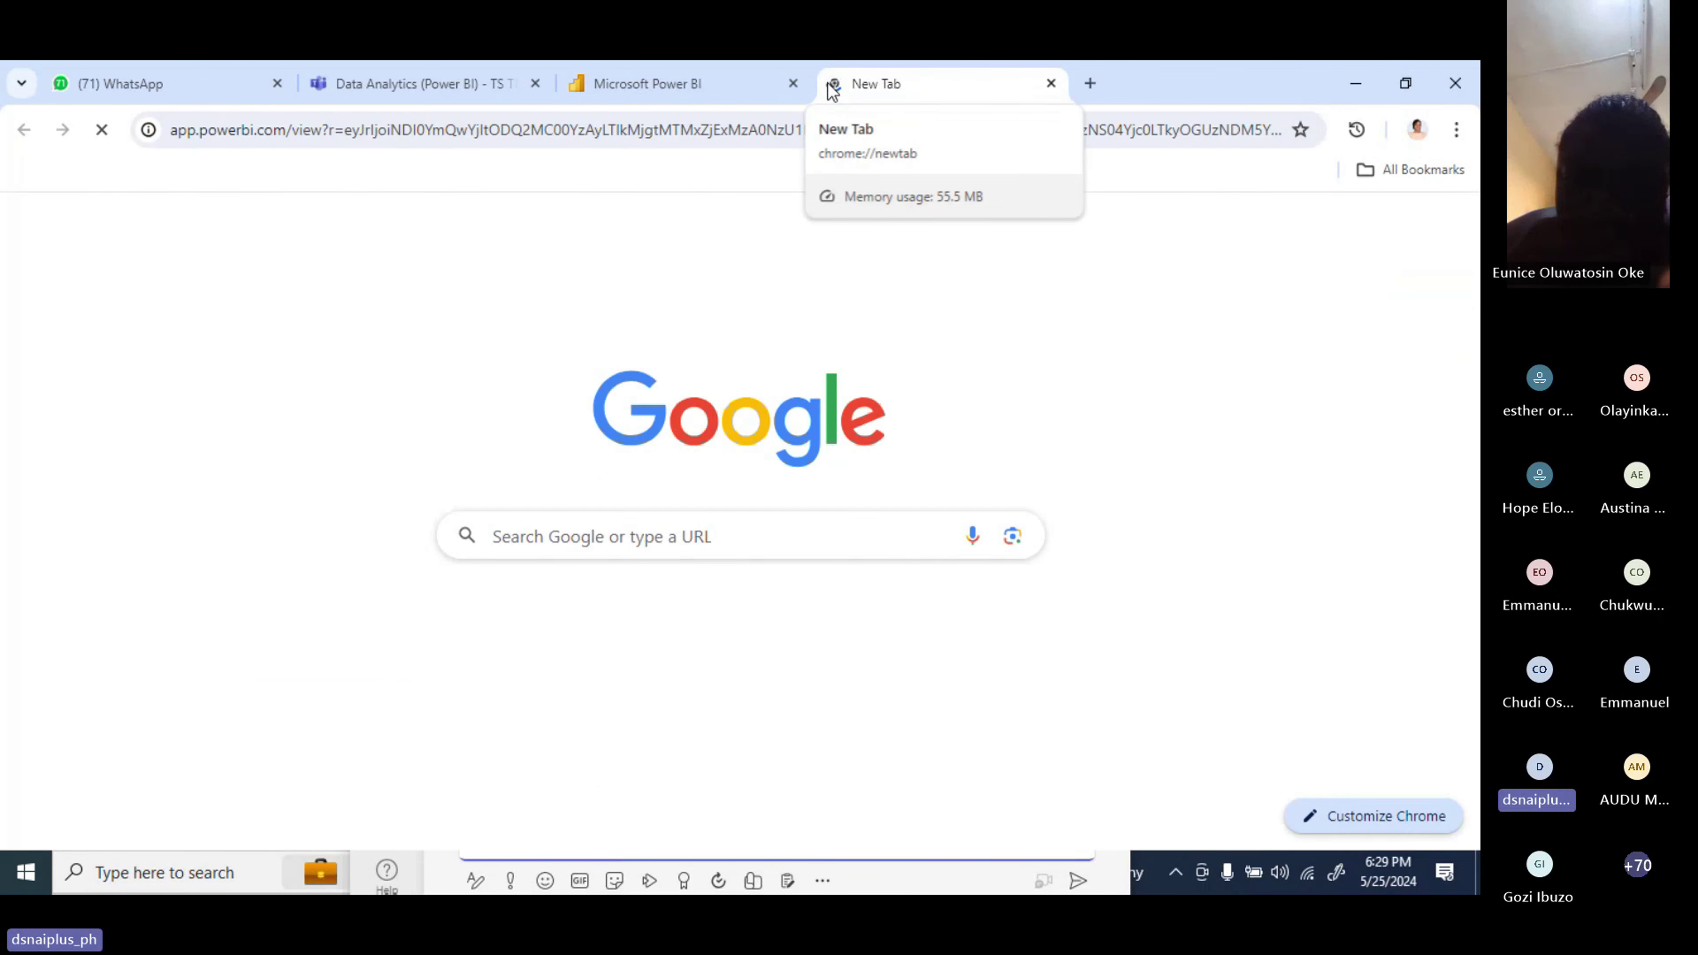
Examine the Inventory Value by Location Production chart in the original report tab and check the duplicate report tab.
left_click(679, 84)
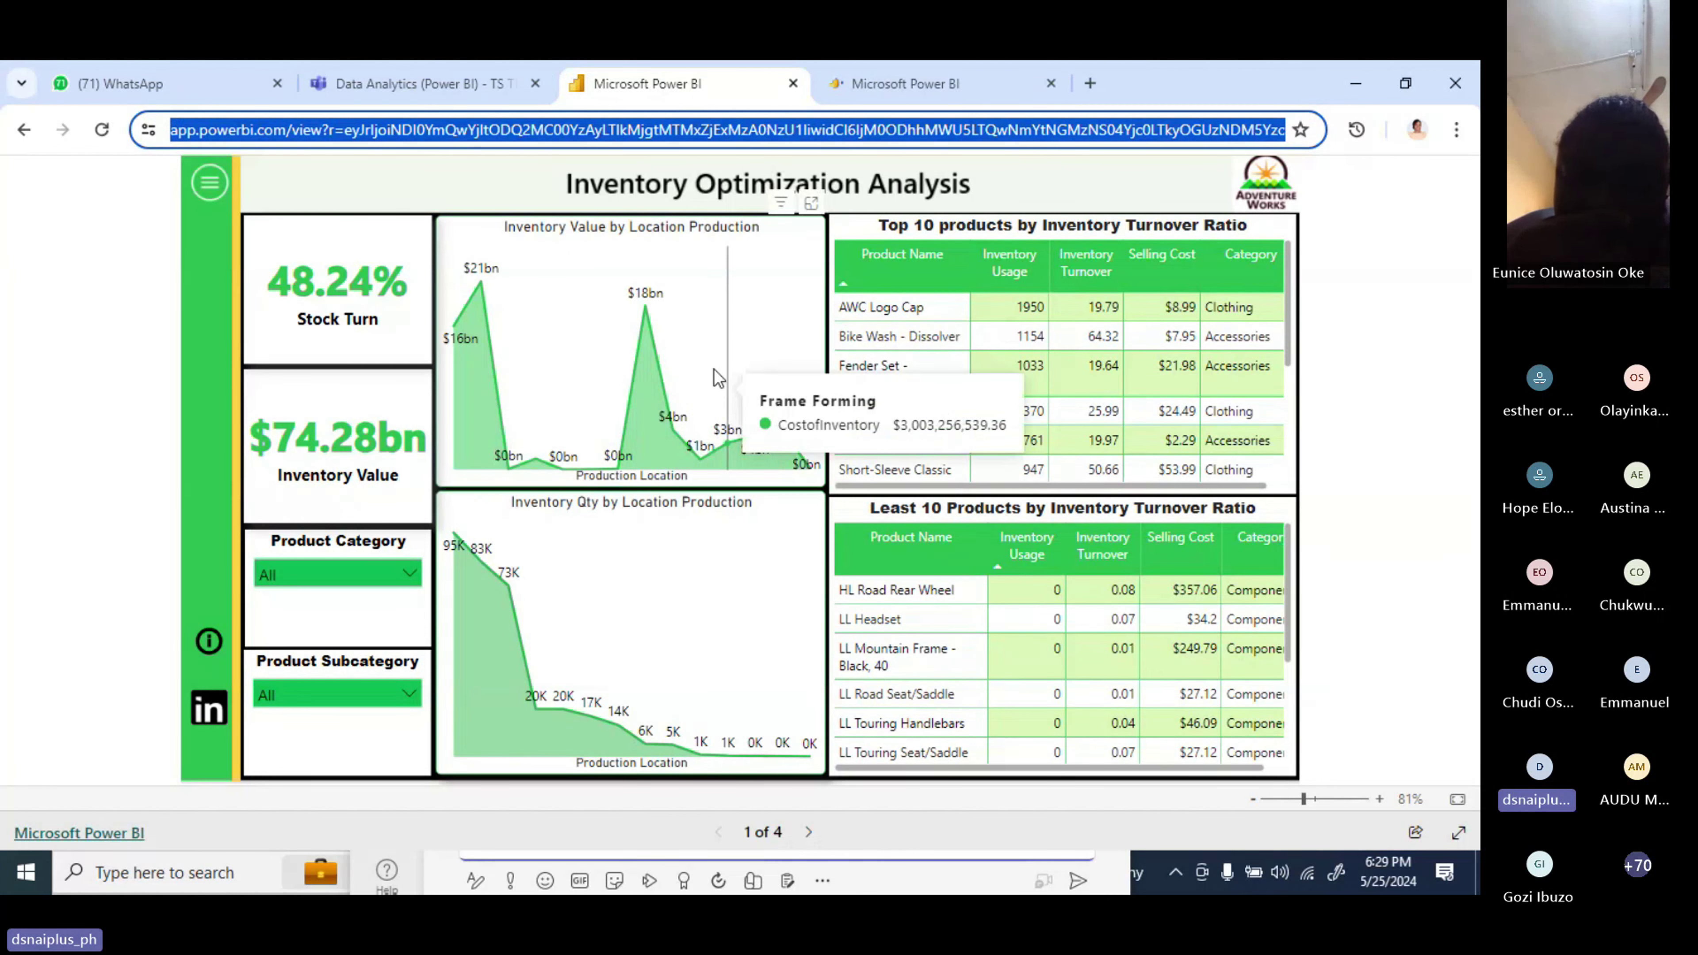
mouse_move(801, 467)
mouse_move(741, 273)
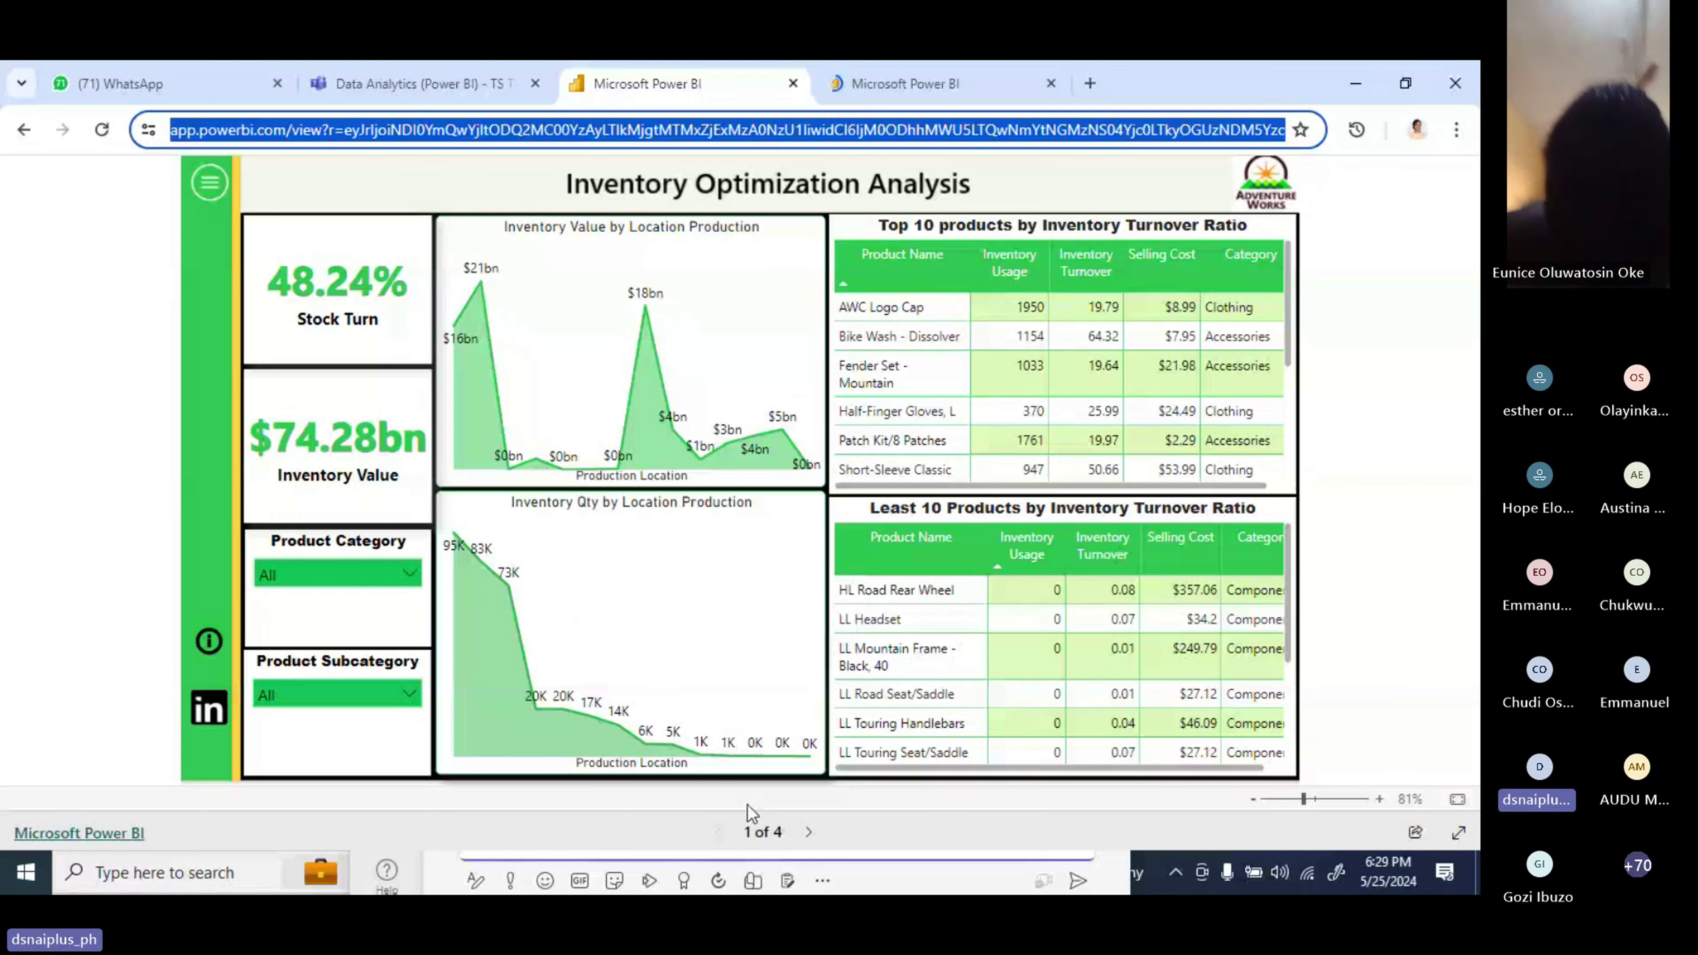
left_click(954, 71)
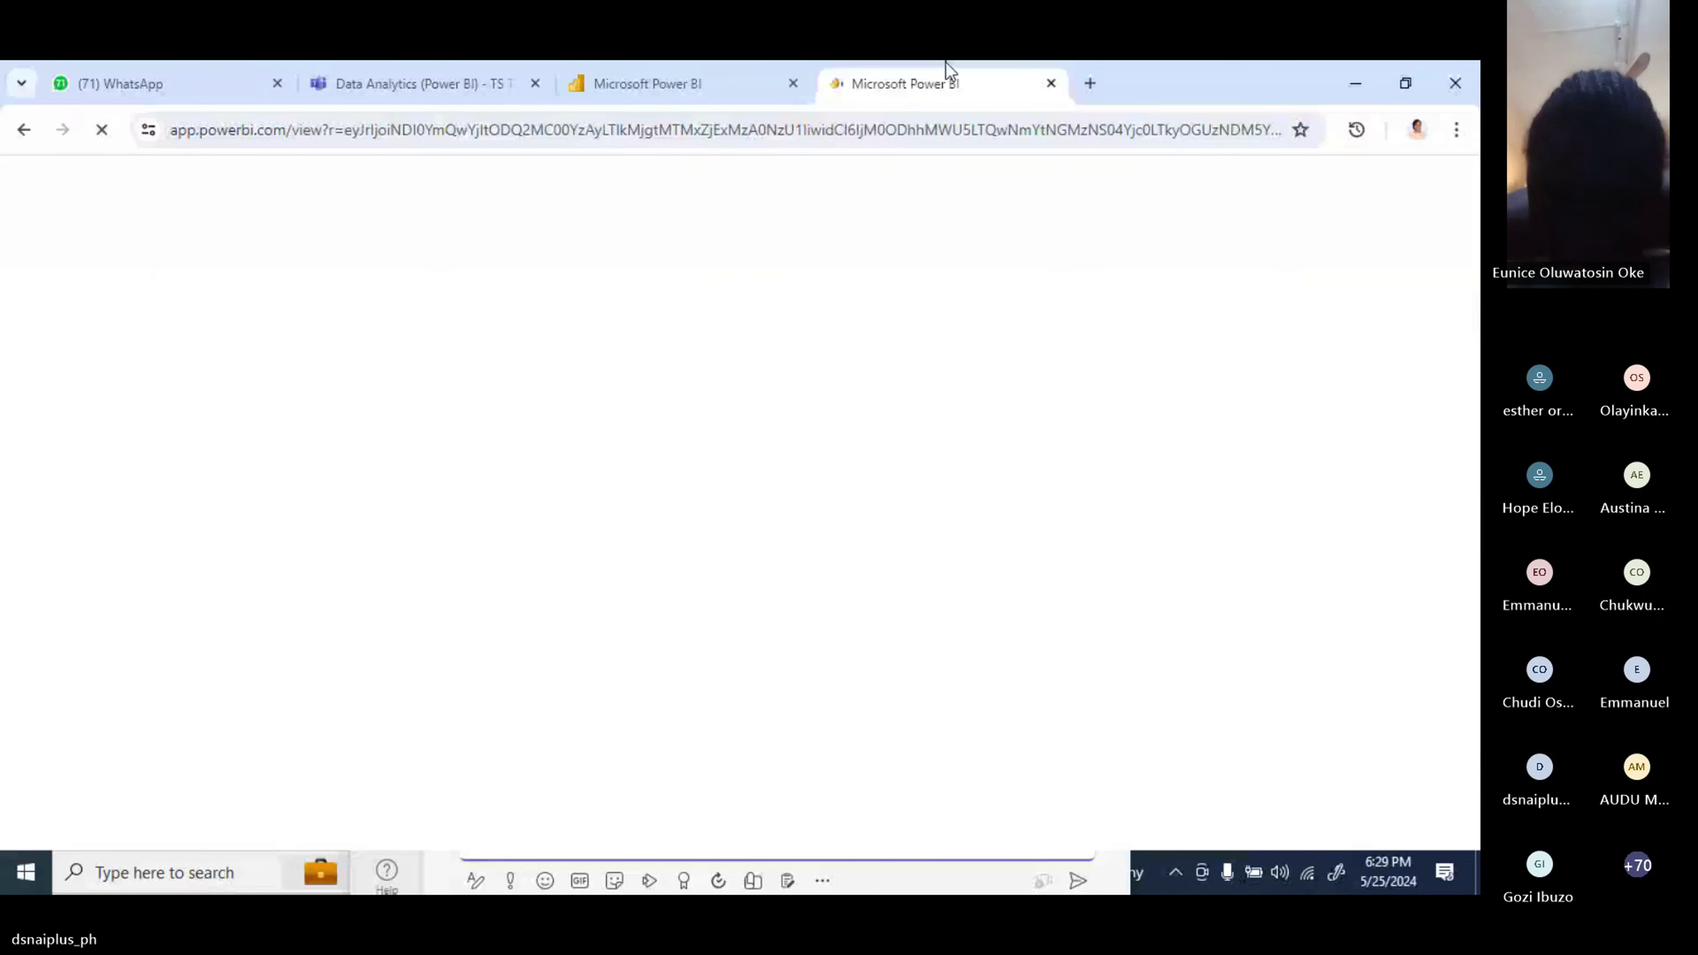
Minimize the Teams chat window, check the browser's Teams meeting page and switch to the Power BI Desktop report.
left_click(1364, 79)
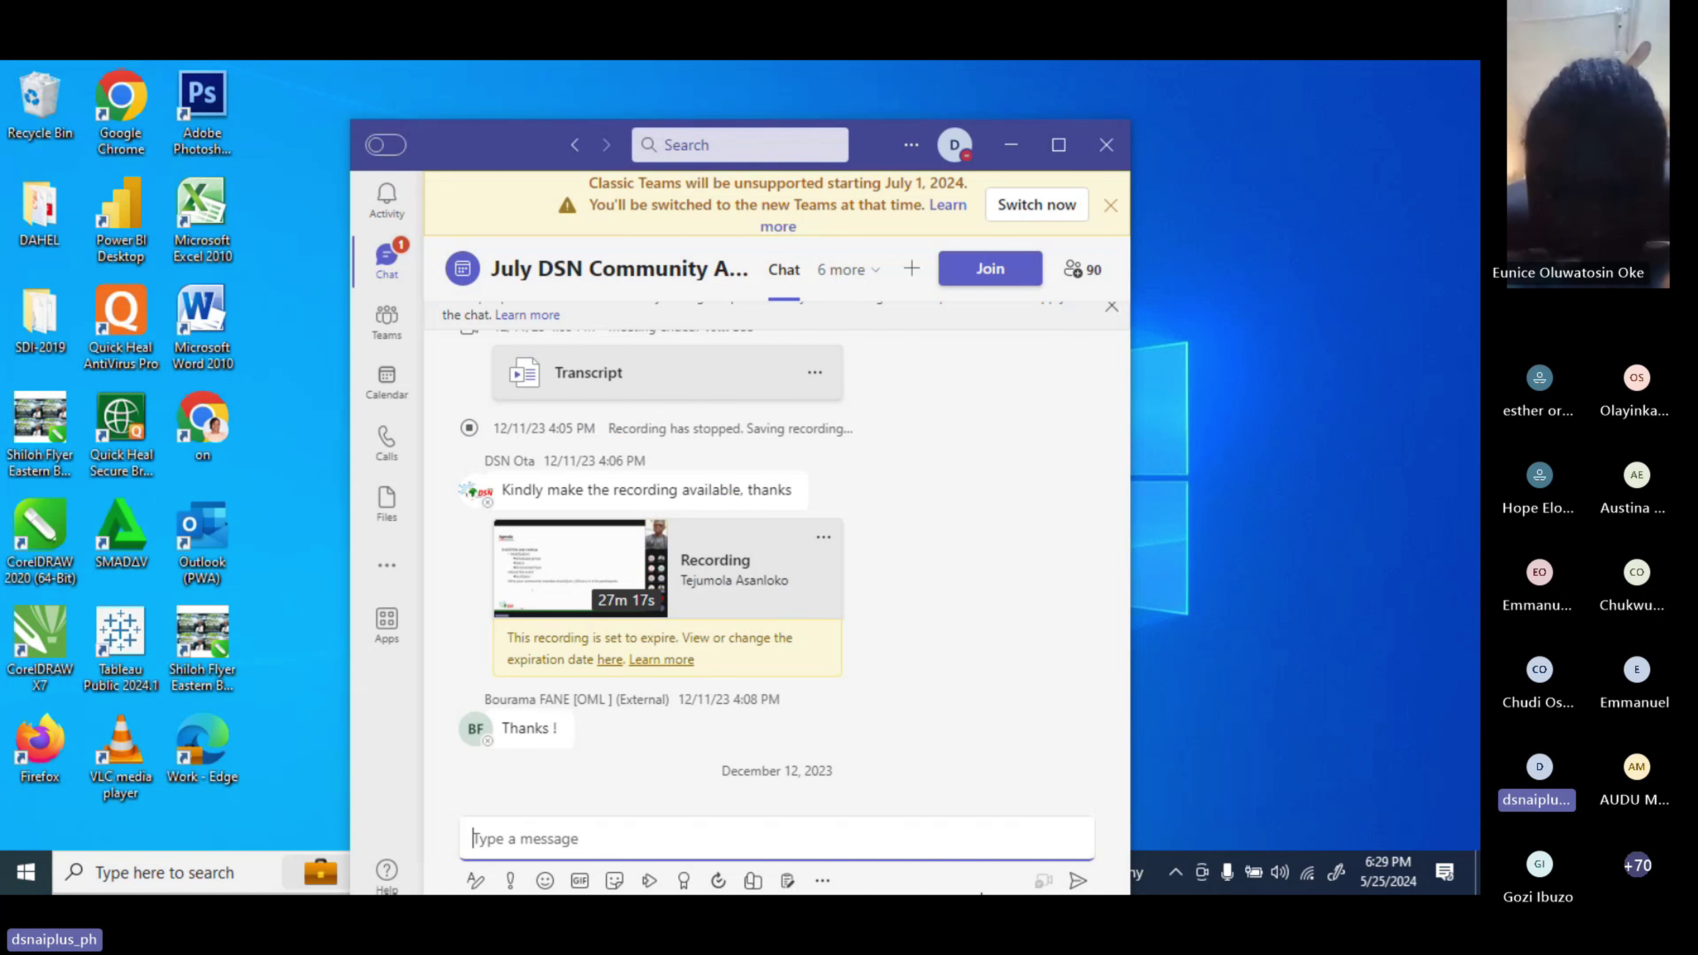
left_click(1010, 146)
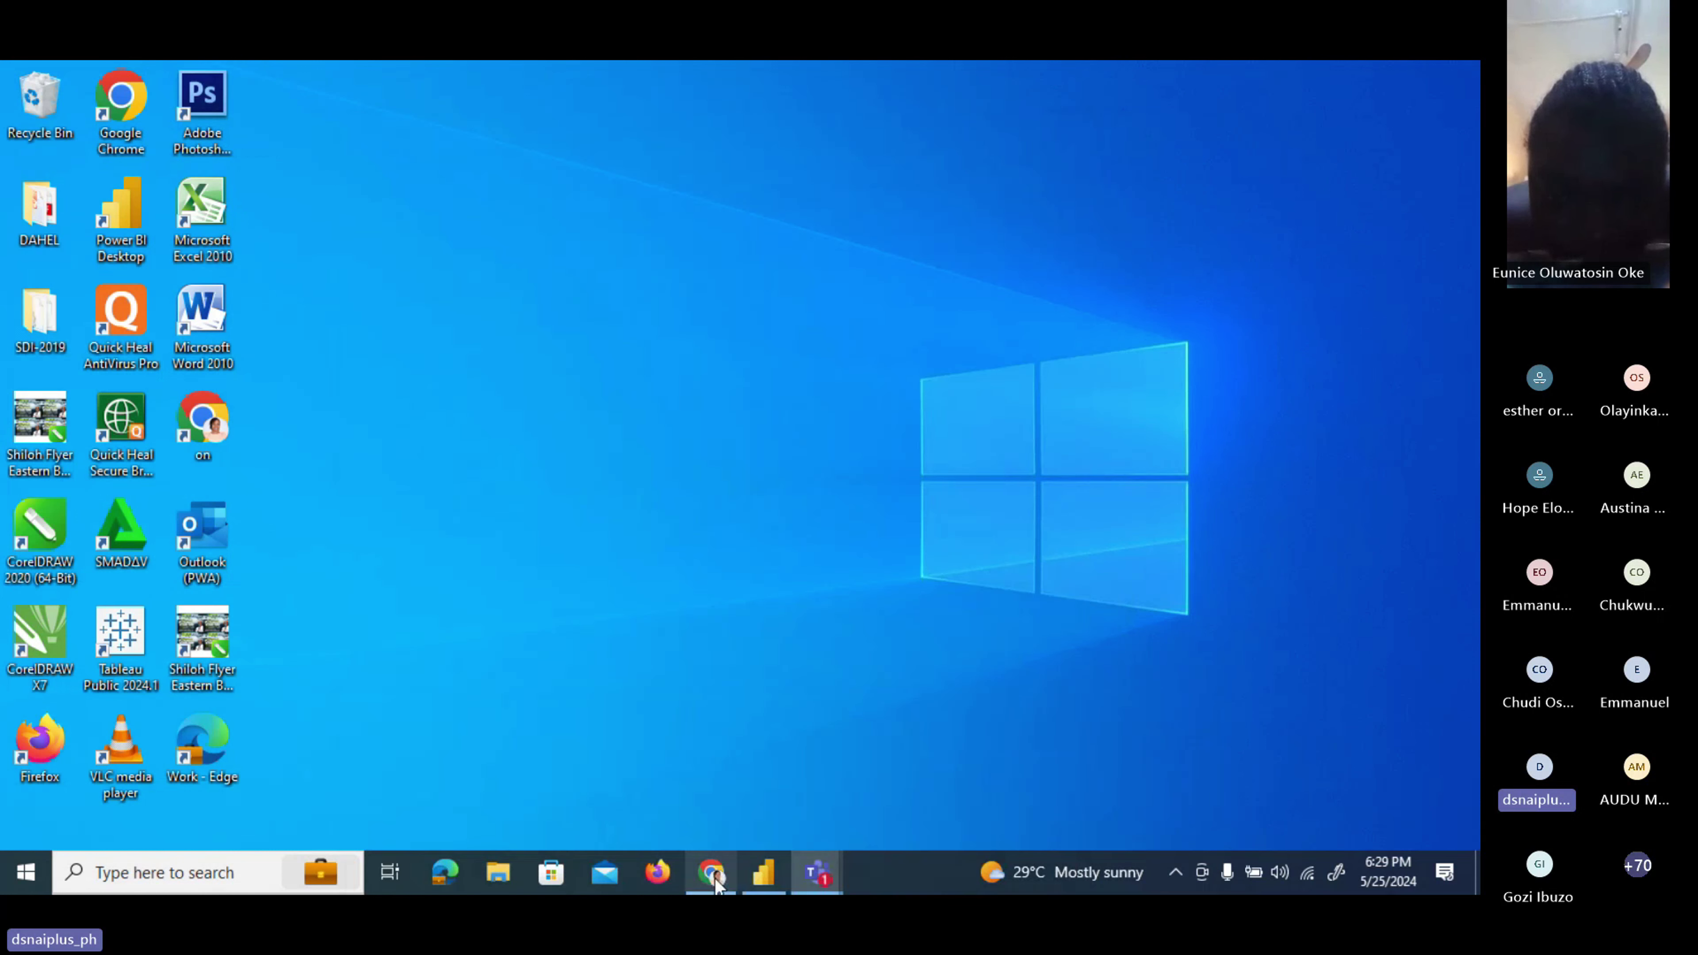
left_click(711, 873)
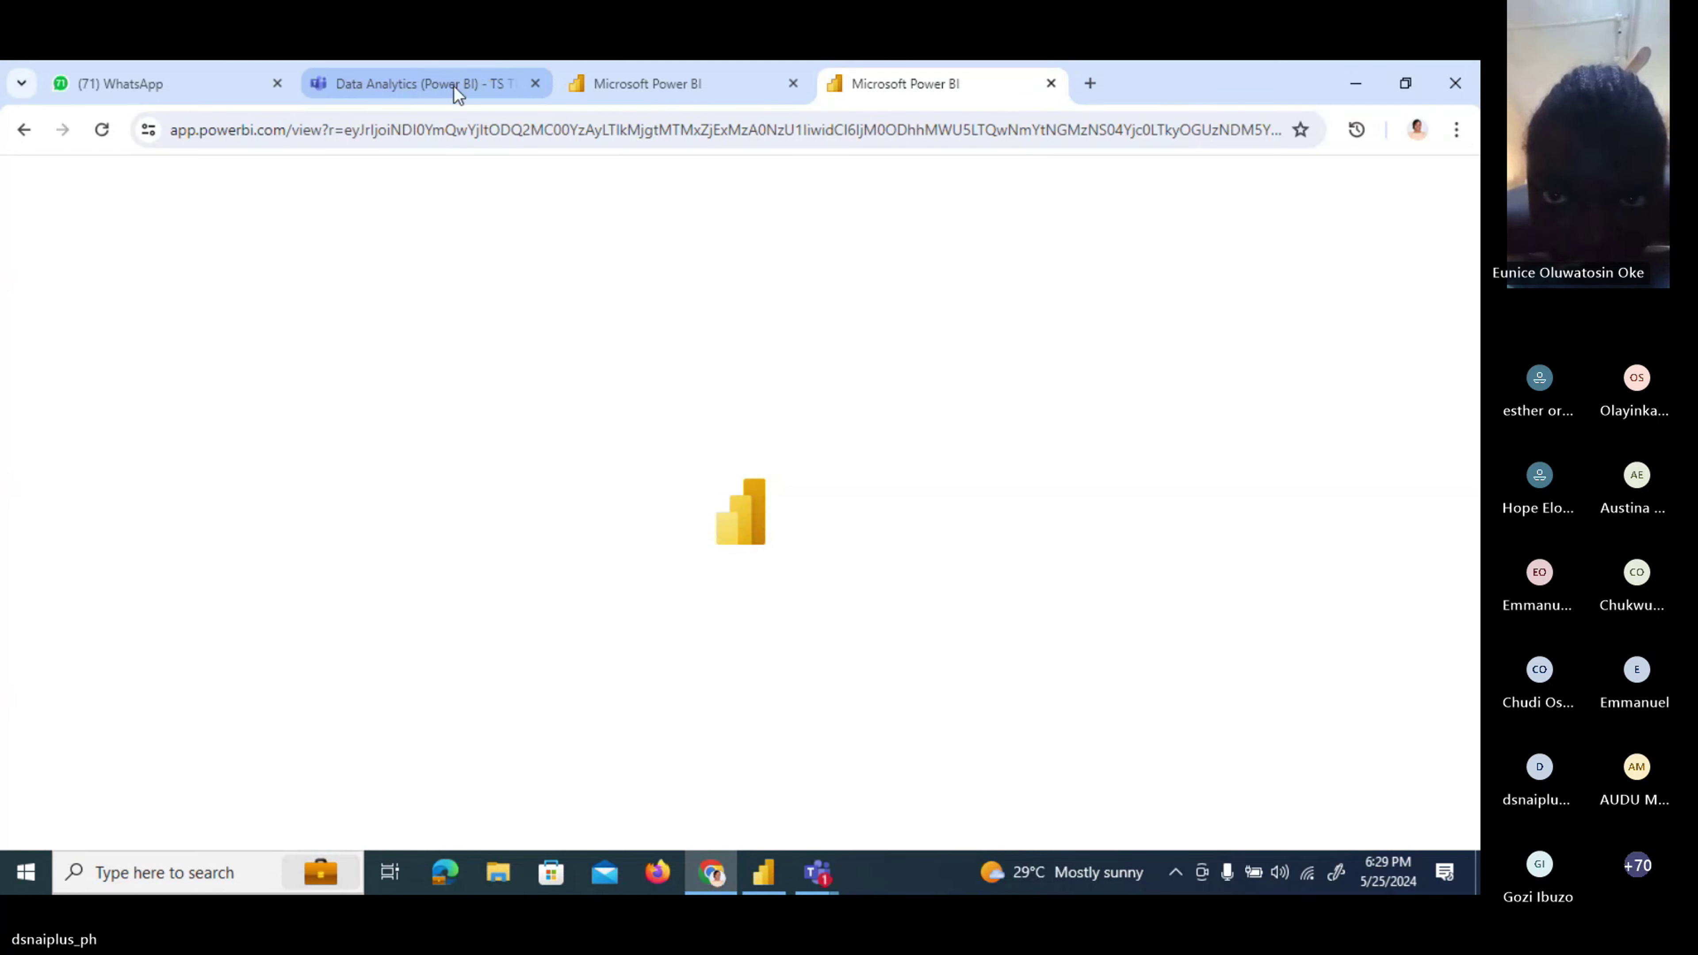
left_click(458, 93)
mouse_move(763, 870)
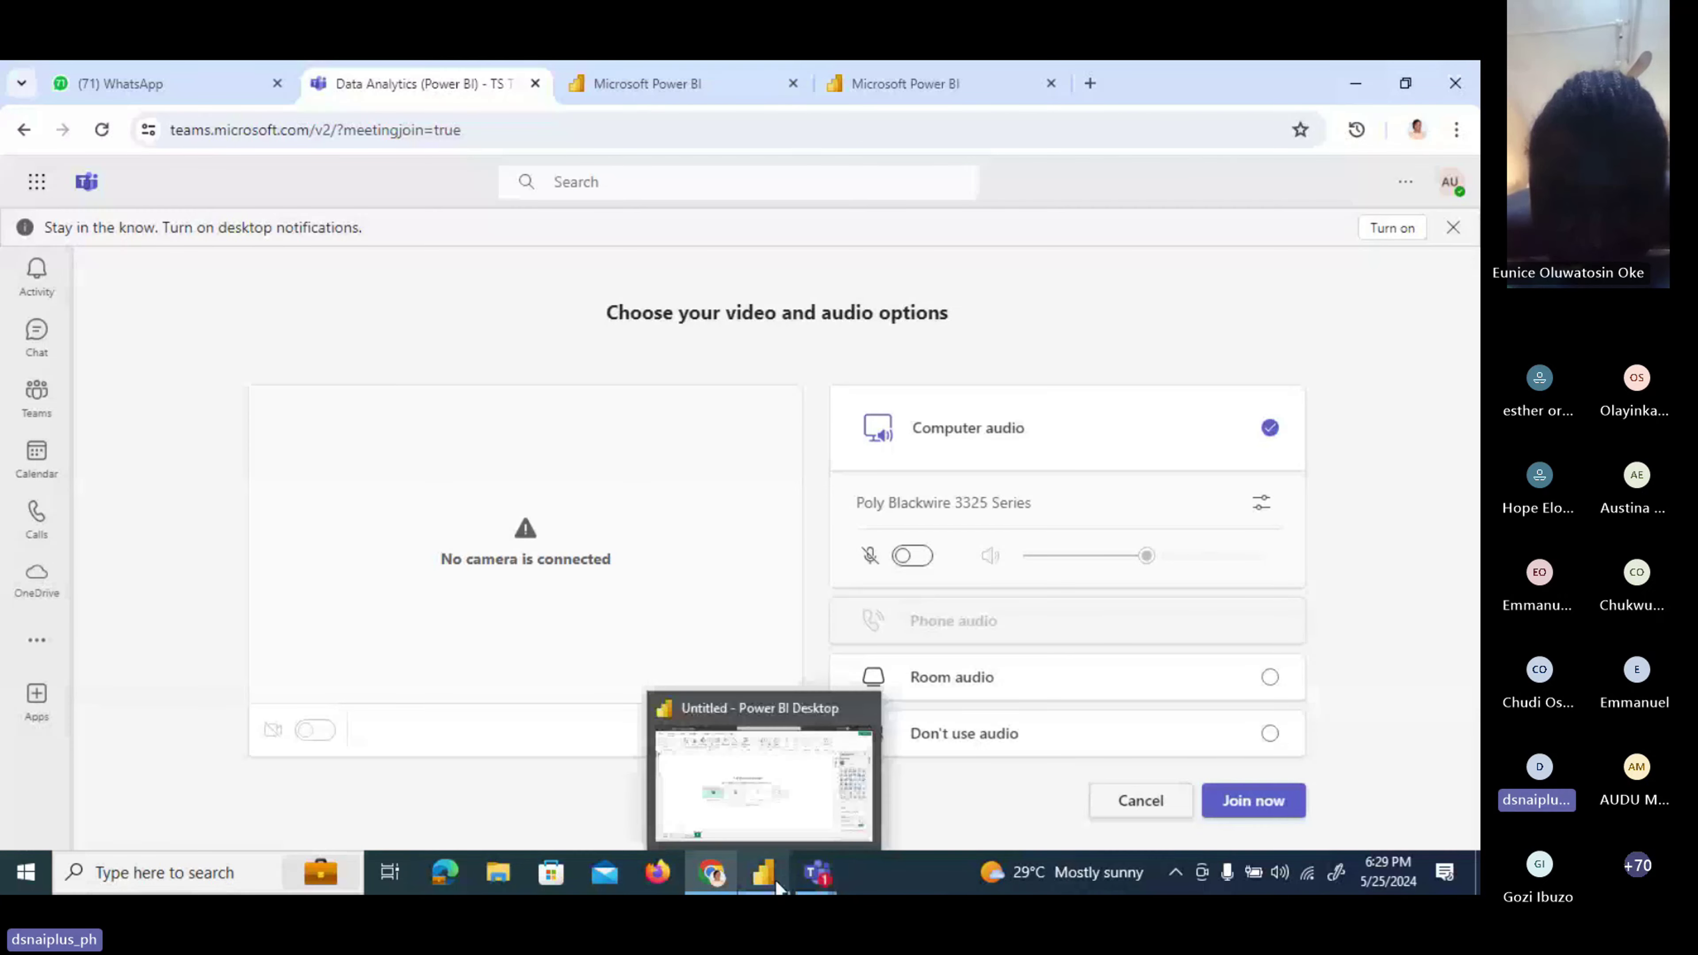
left_click(781, 815)
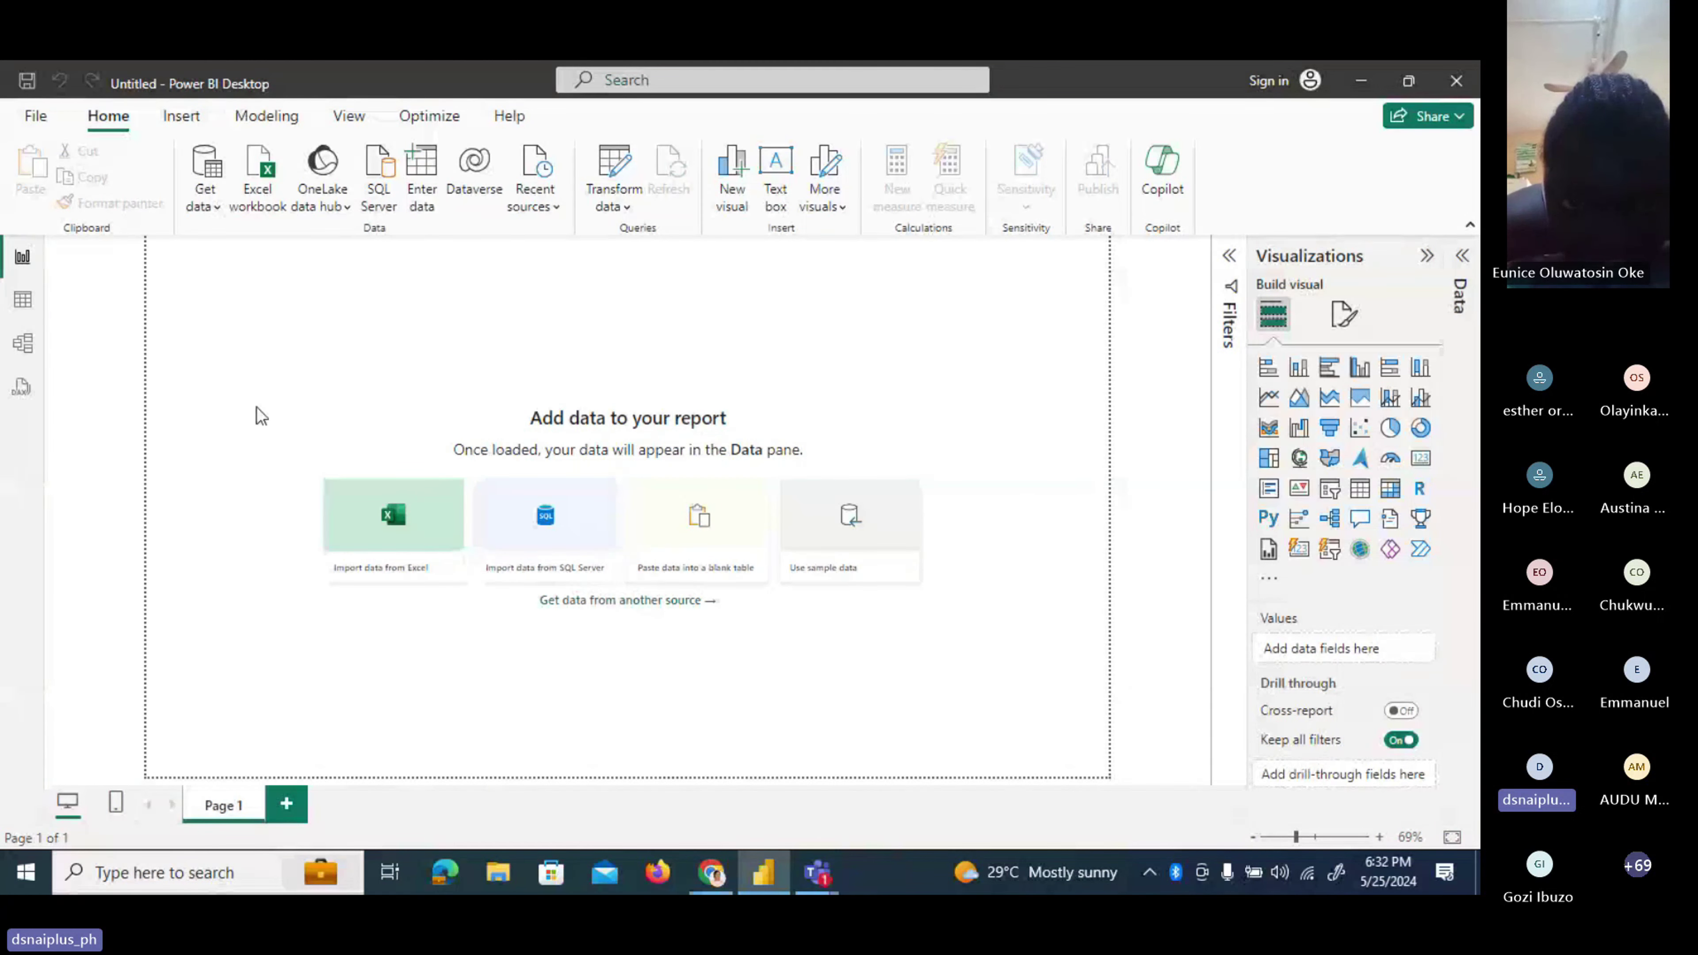
Examine the file options and the Insert, Modeling, View, Optimize and Help command sets, ending at the Home commands.
left_click(37, 120)
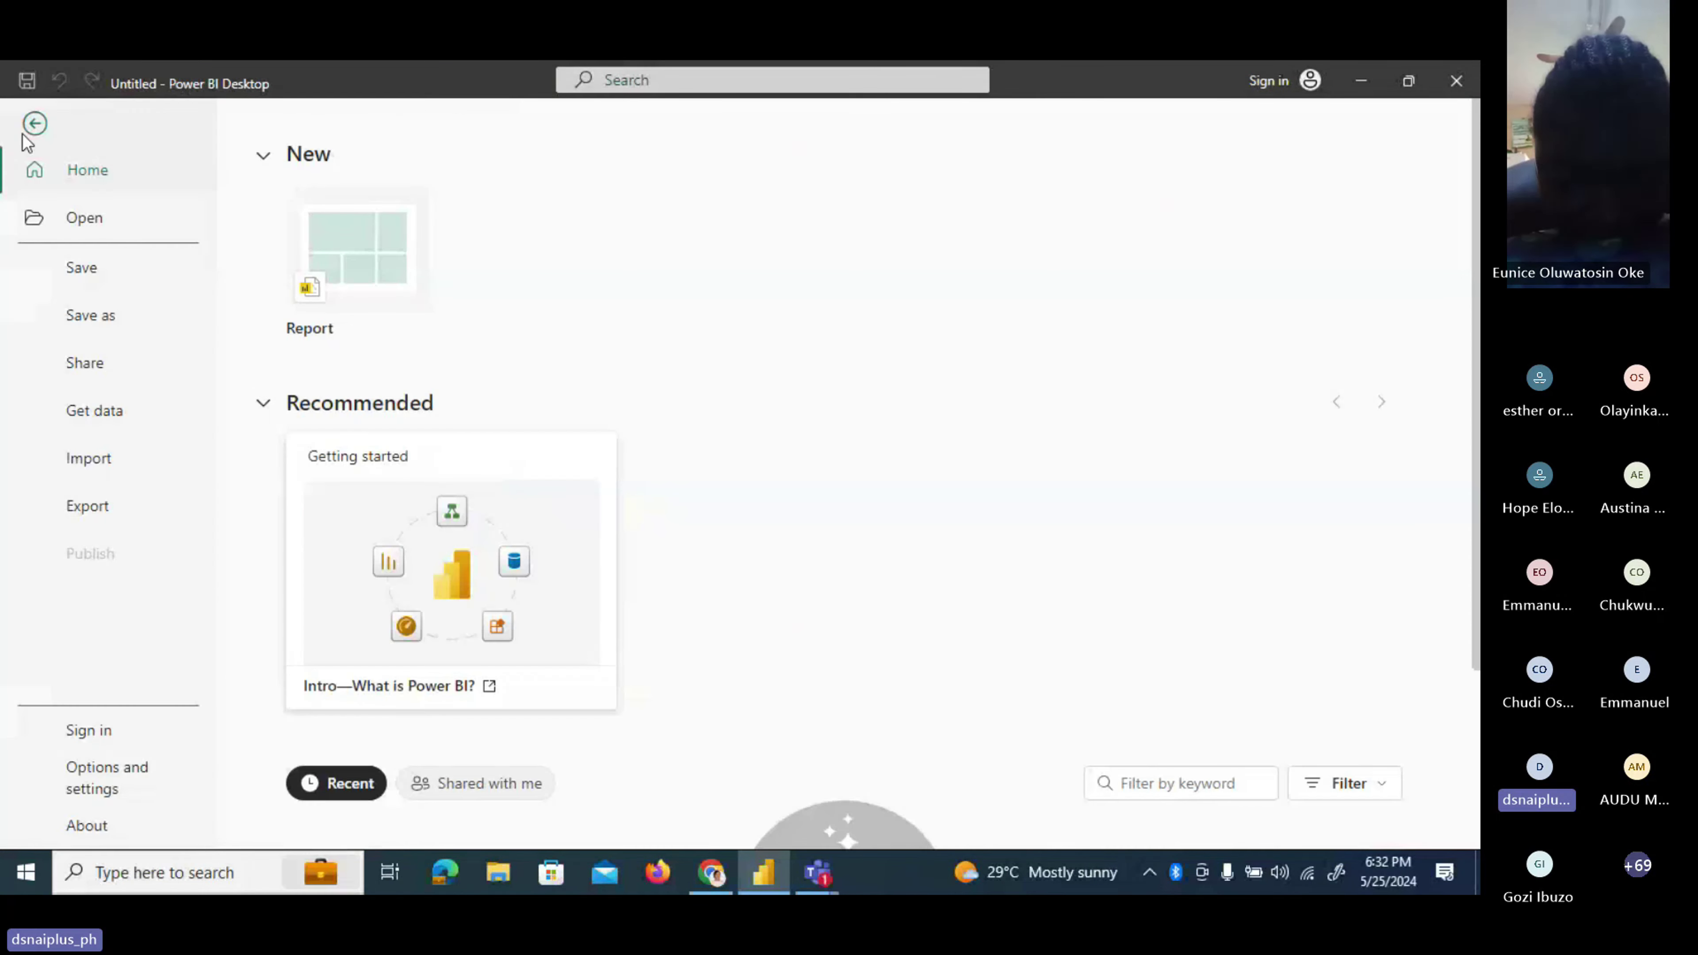
left_click(30, 125)
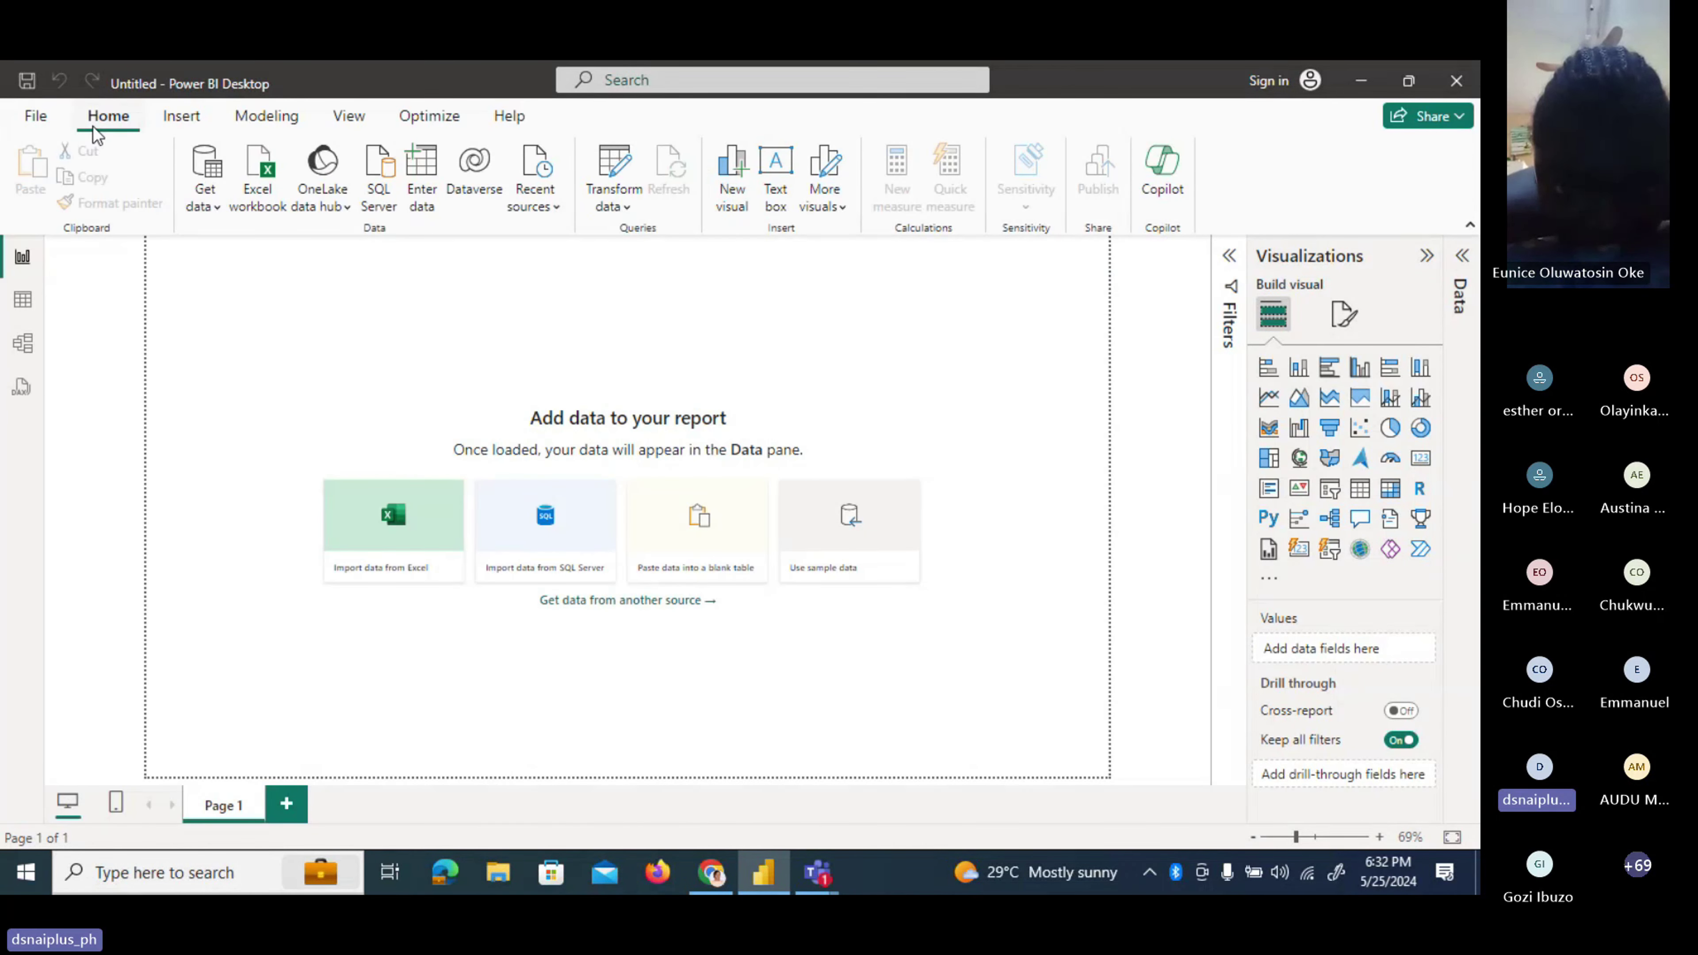
left_click(182, 117)
left_click(266, 117)
left_click(436, 117)
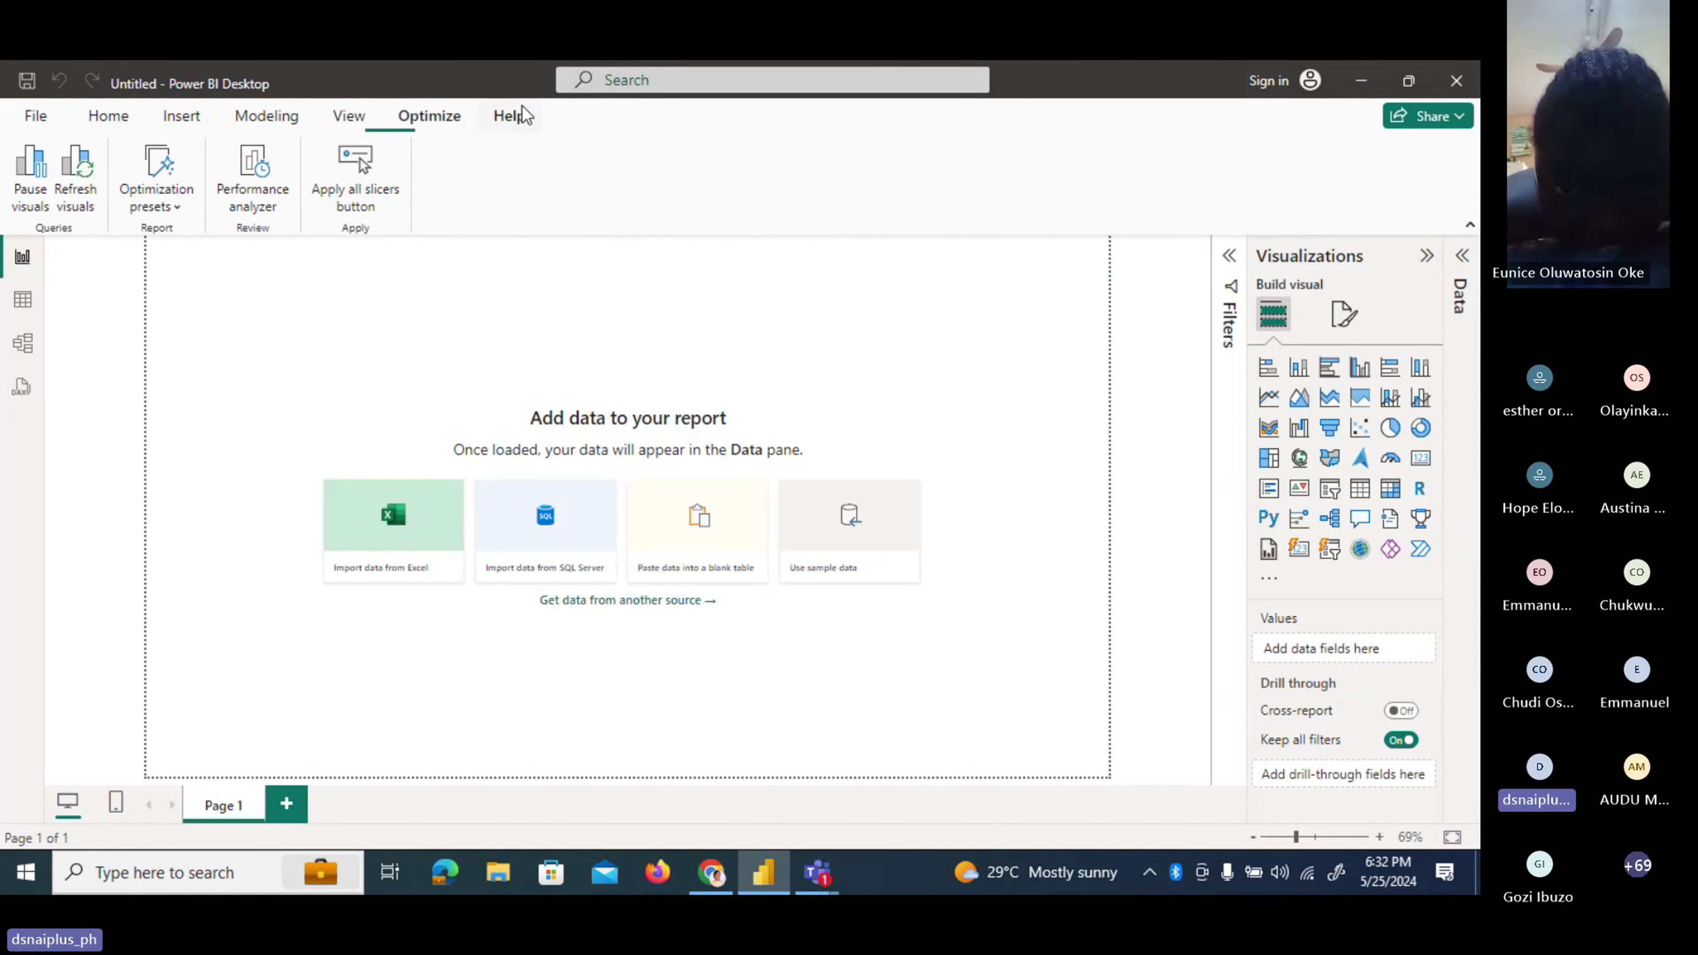
left_click(509, 116)
left_click(349, 117)
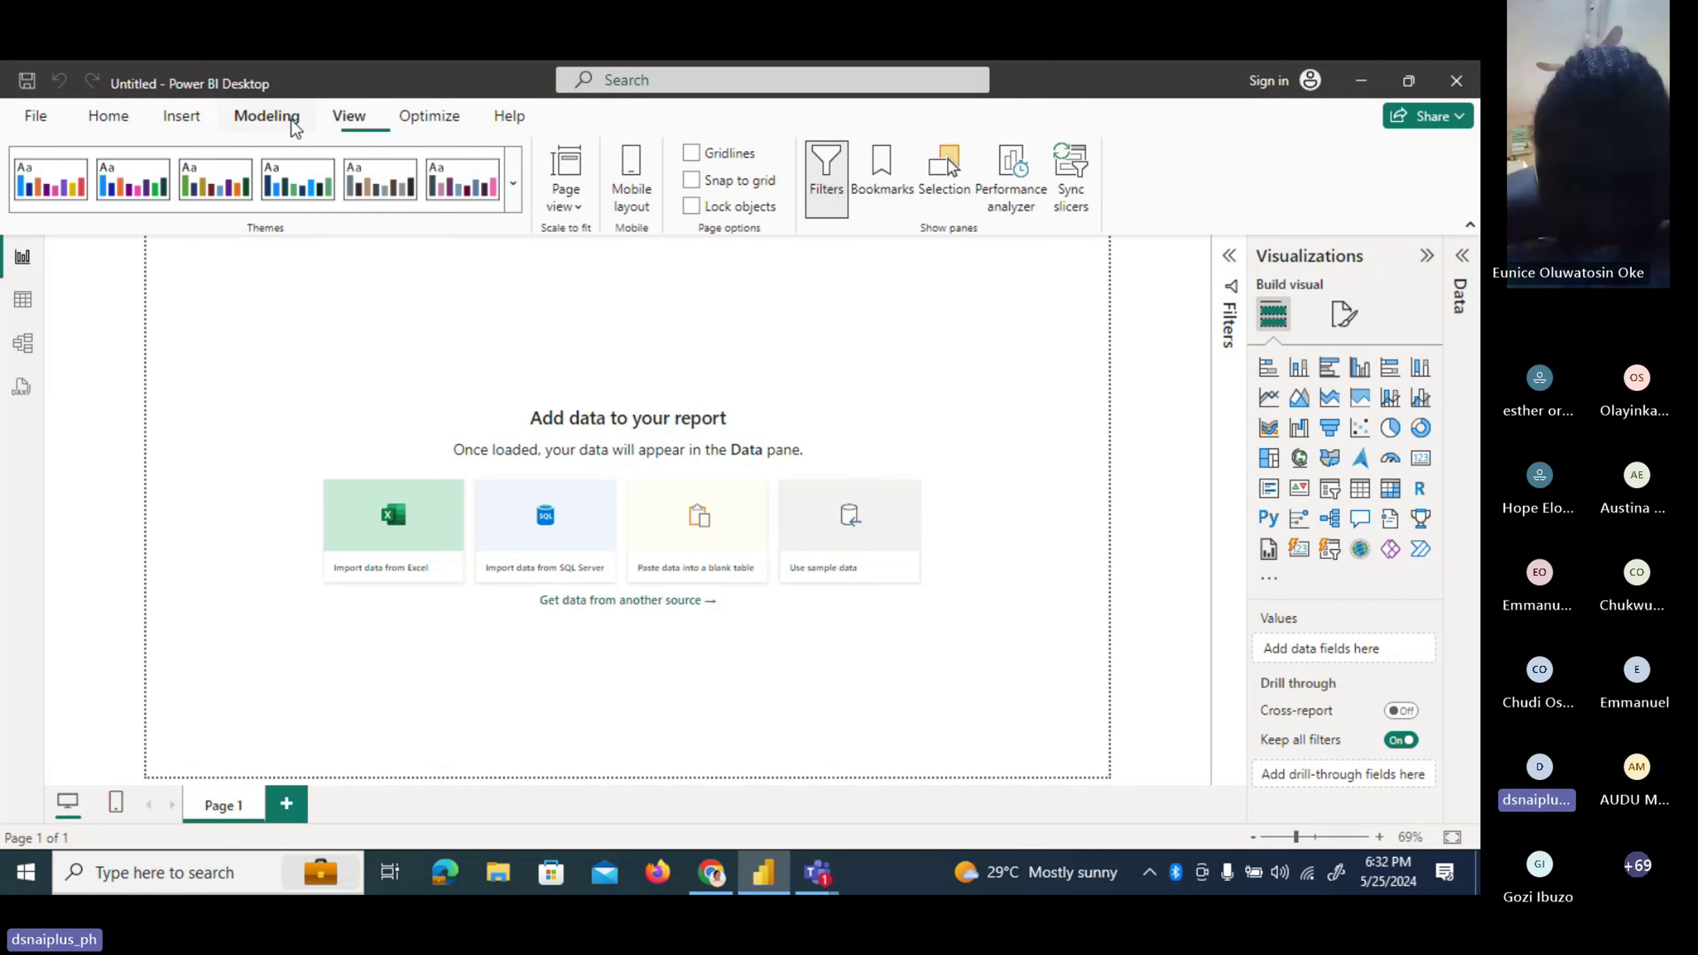
left_click(281, 116)
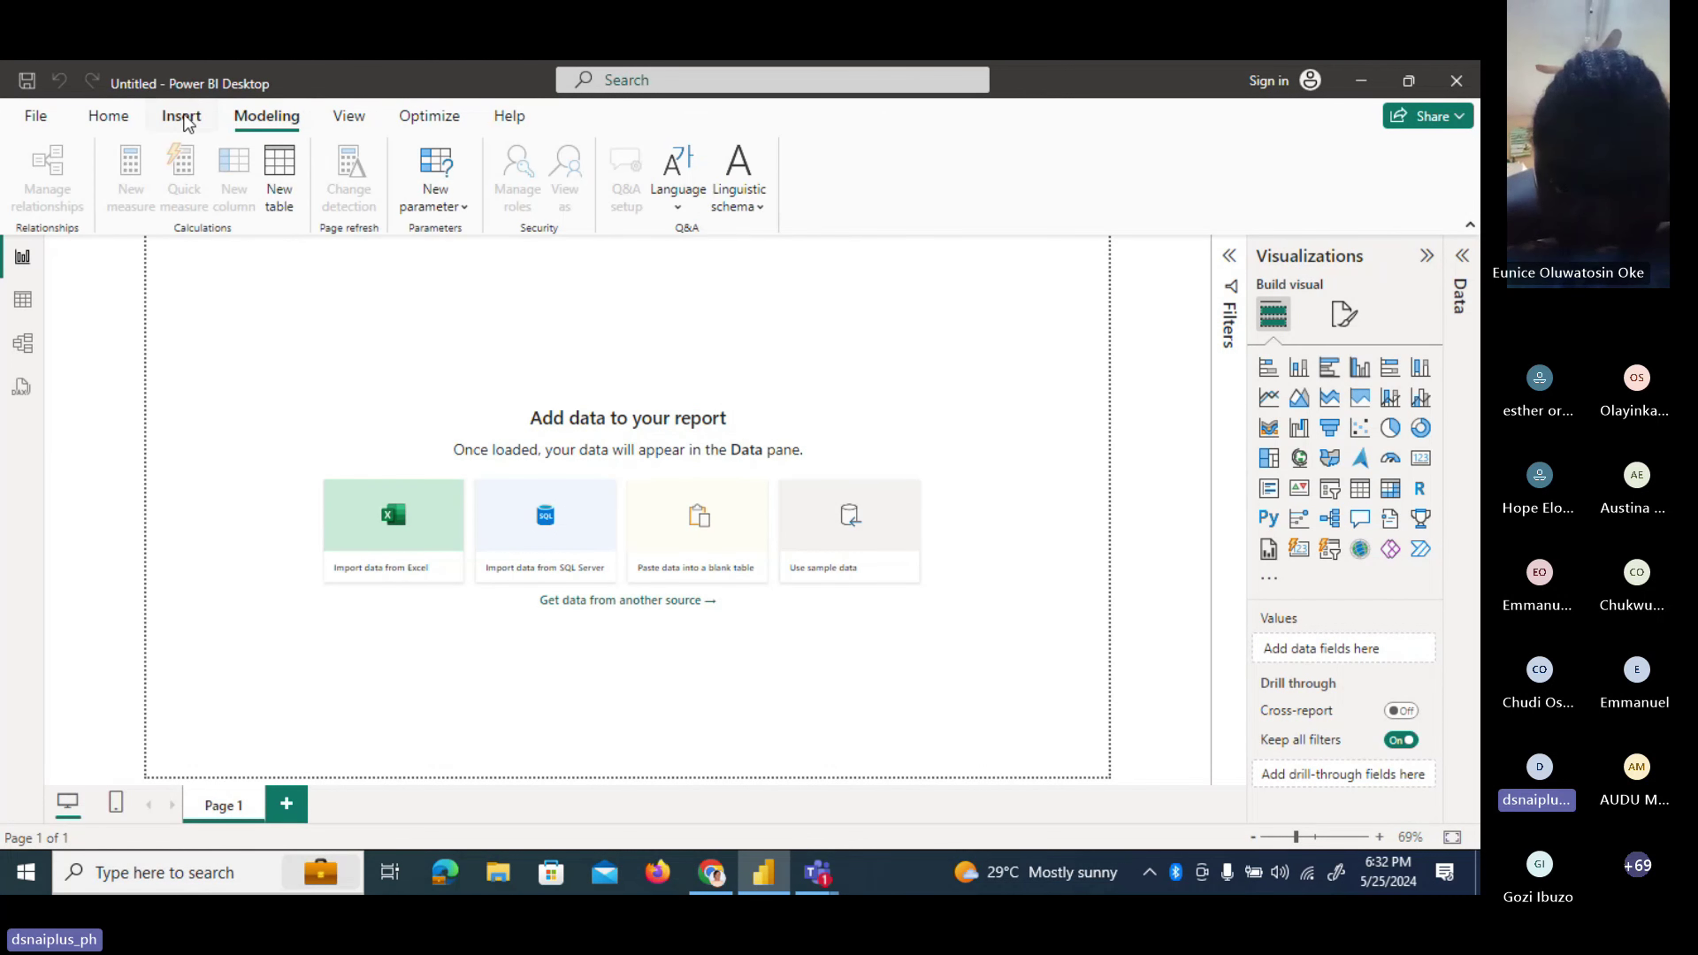
left_click(182, 118)
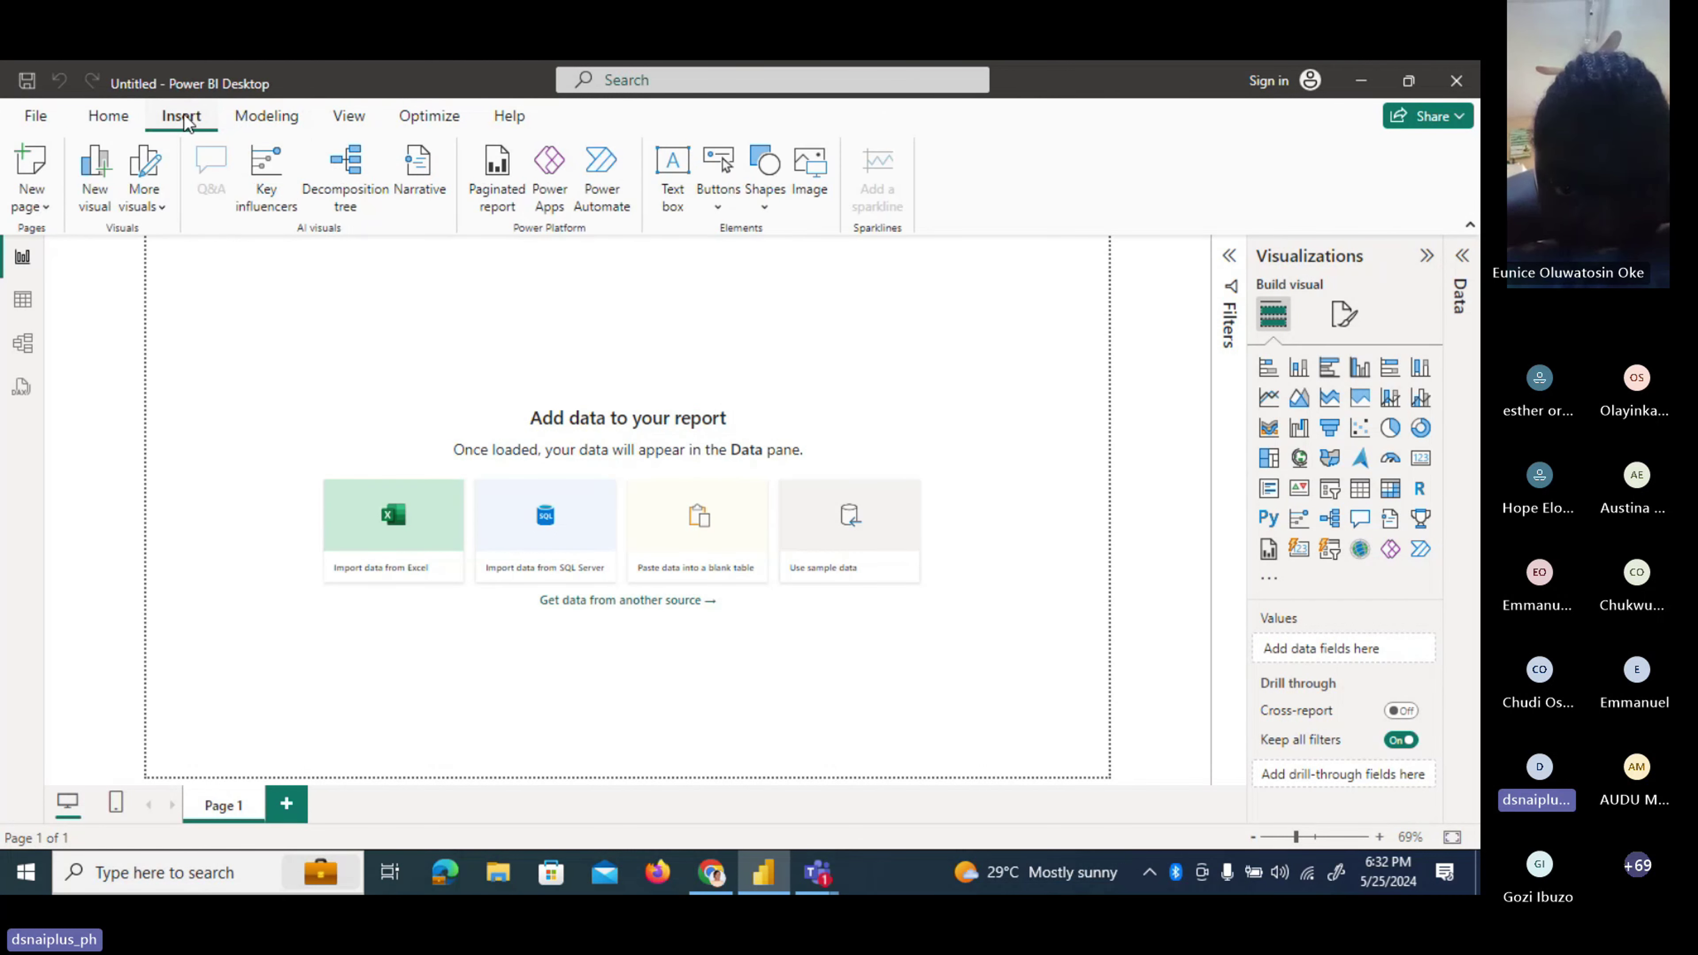
left_click(111, 119)
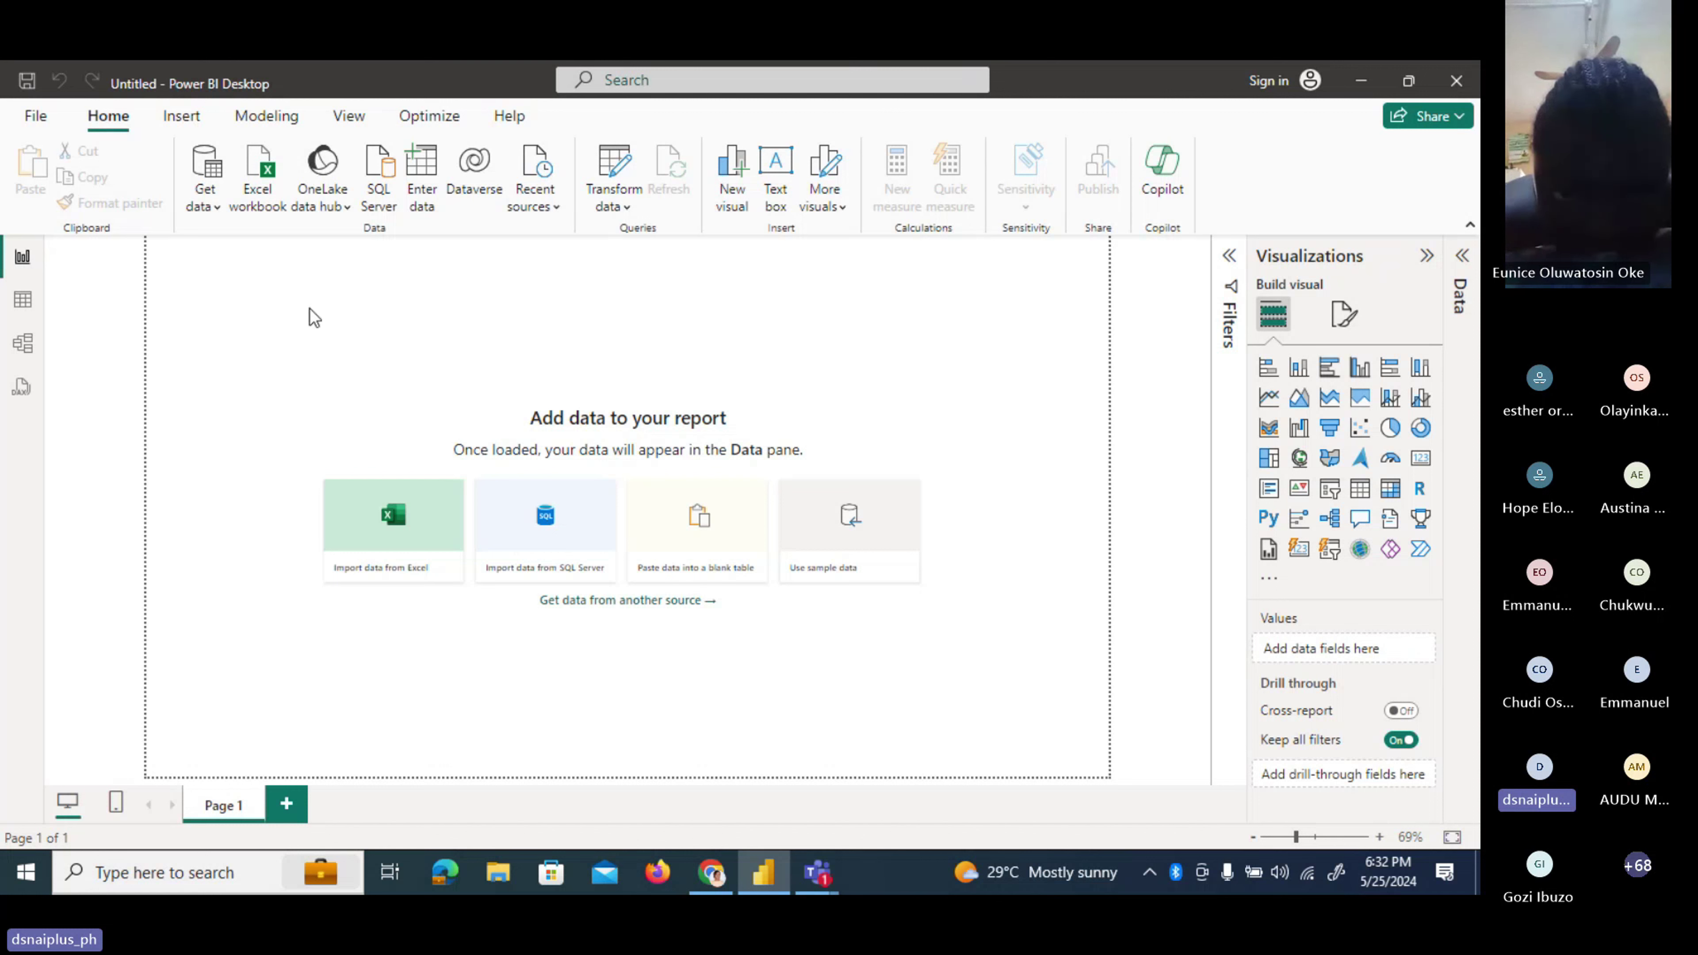
Create a new blank report from the file options.
left_click(34, 117)
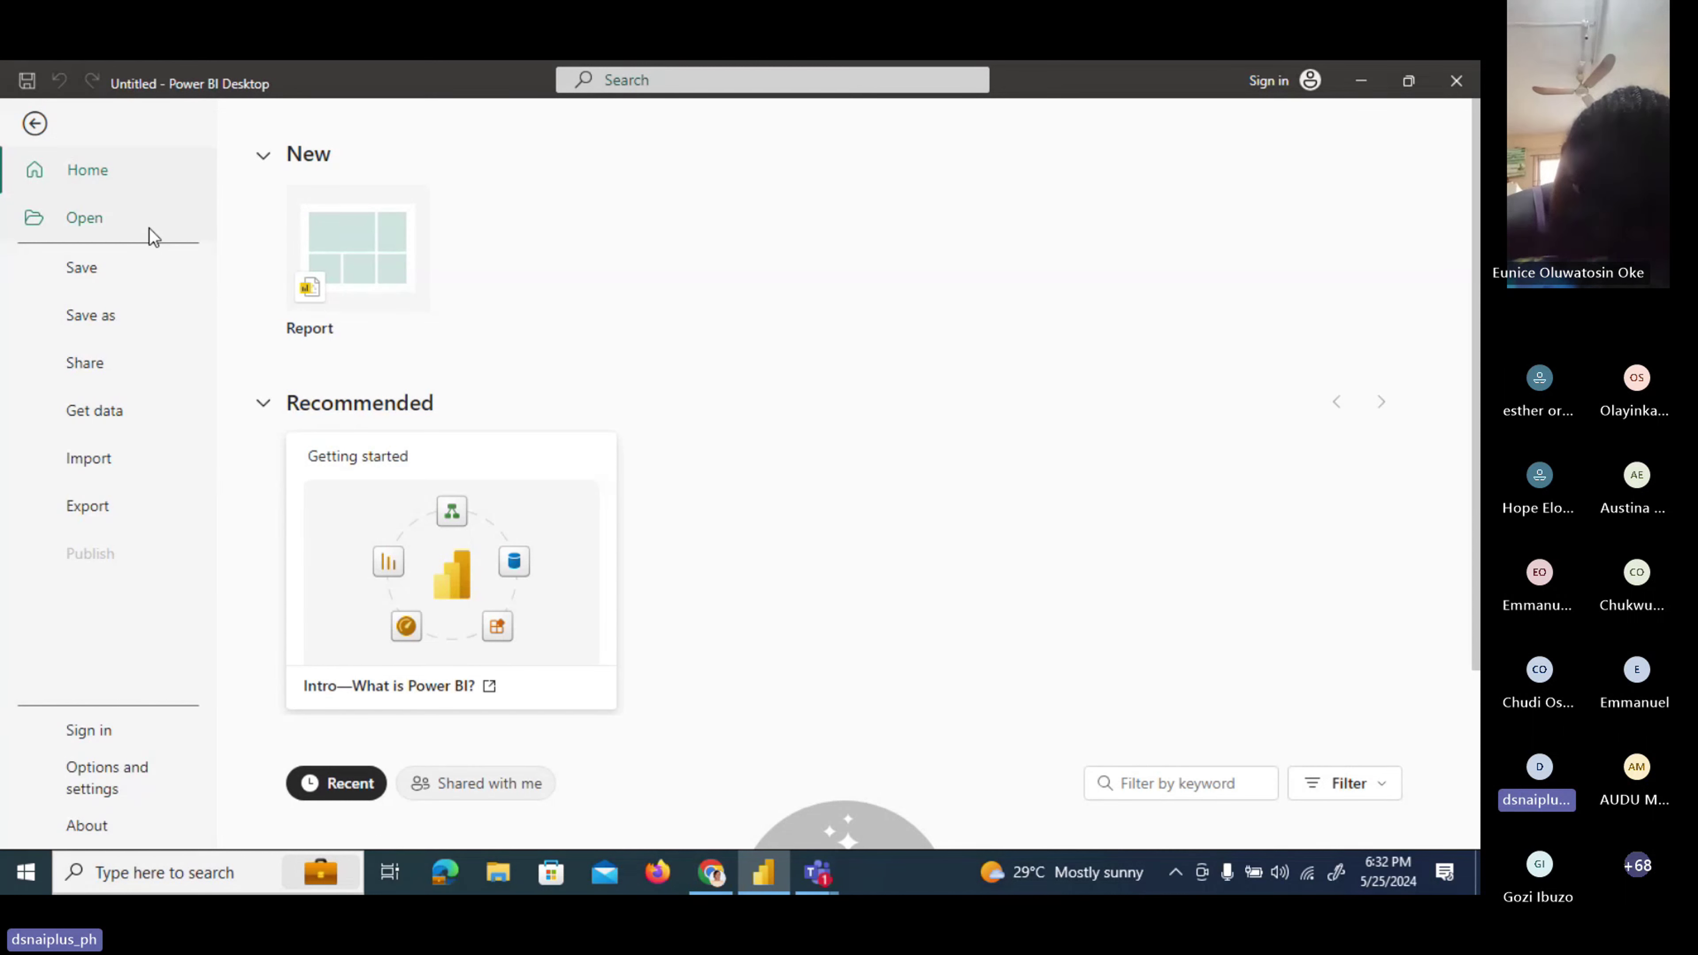
left_click(36, 124)
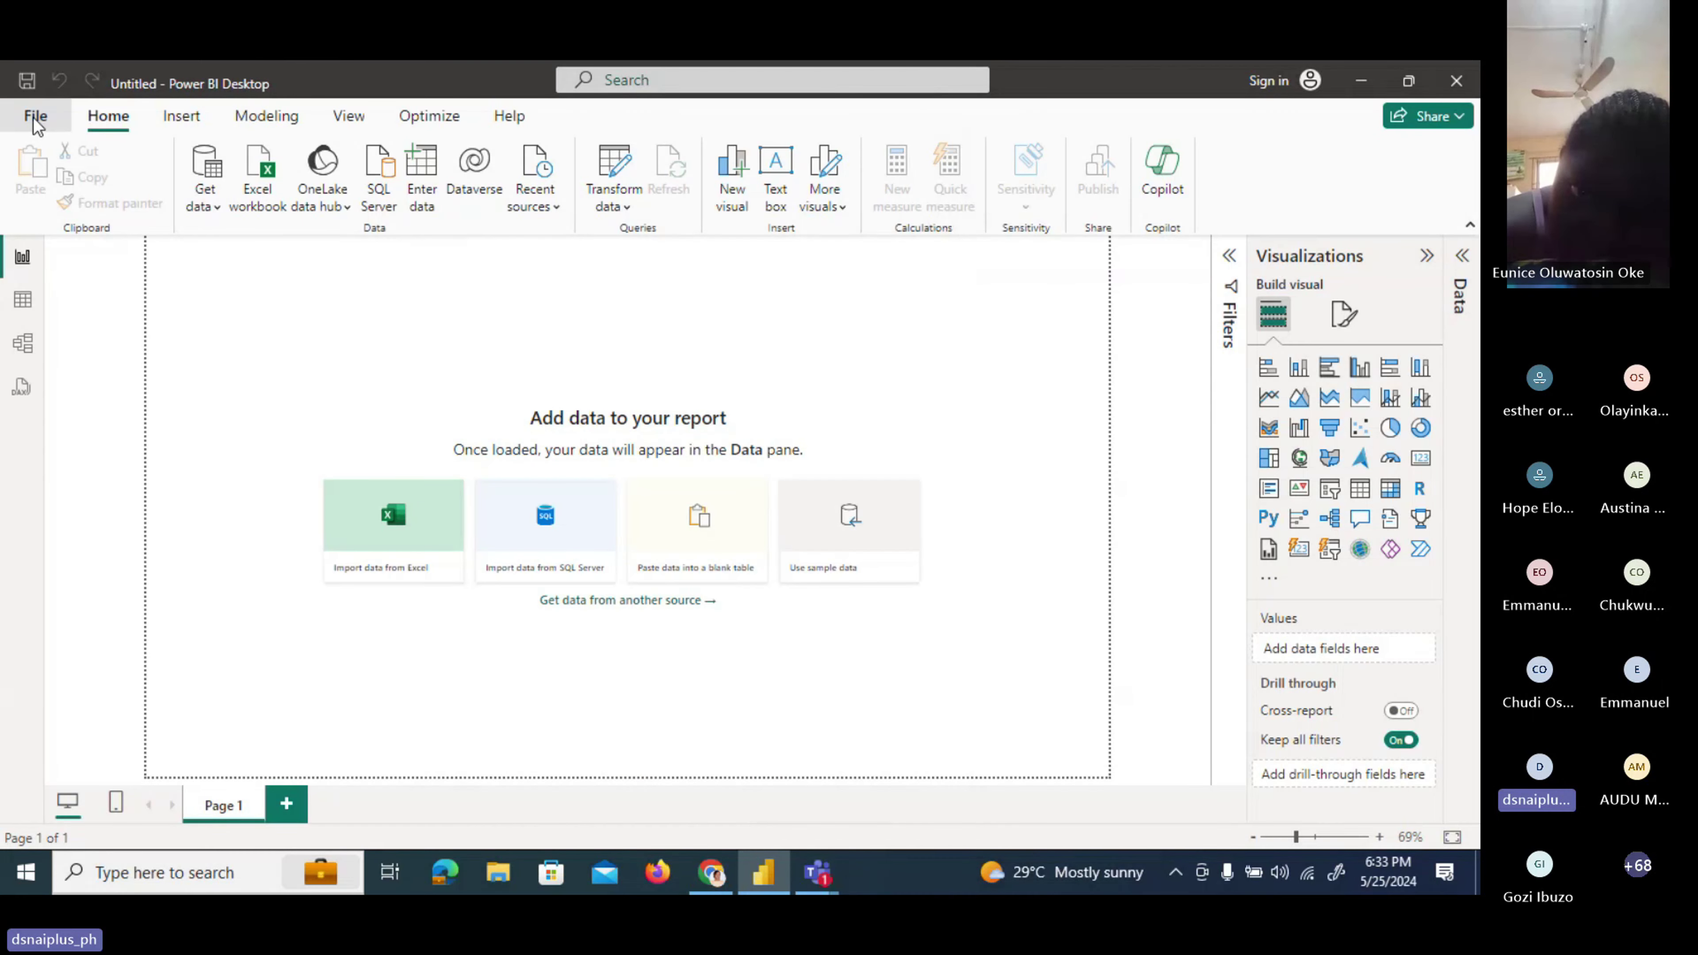
left_click(30, 115)
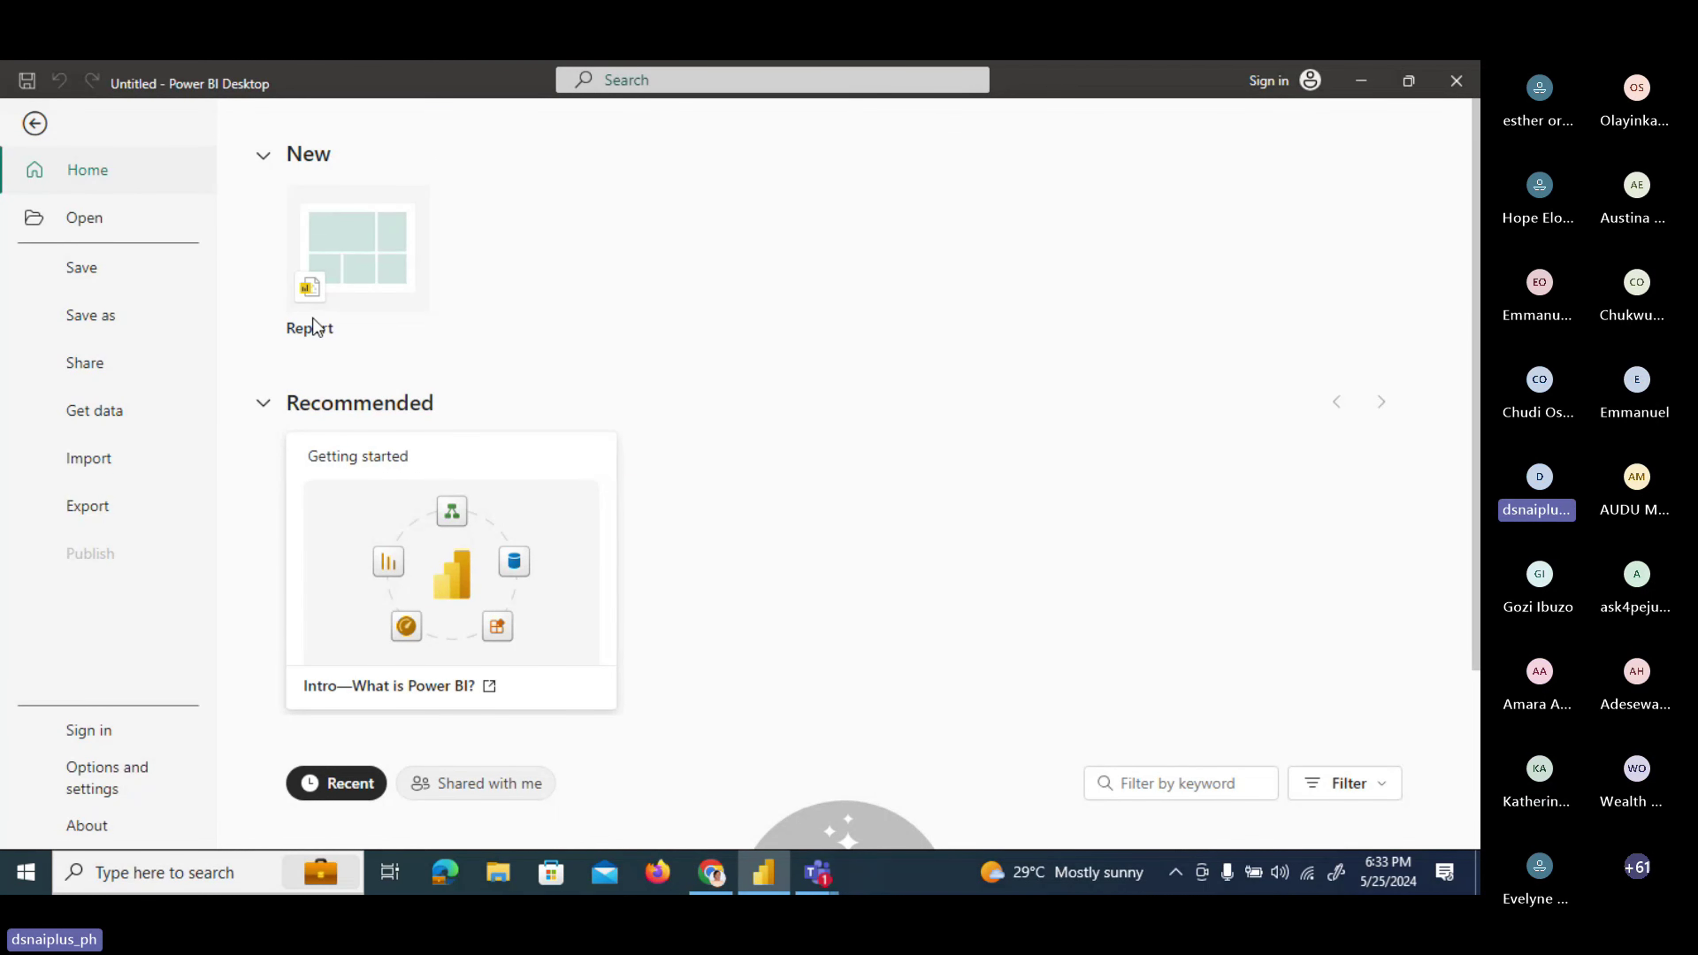
left_click(349, 247)
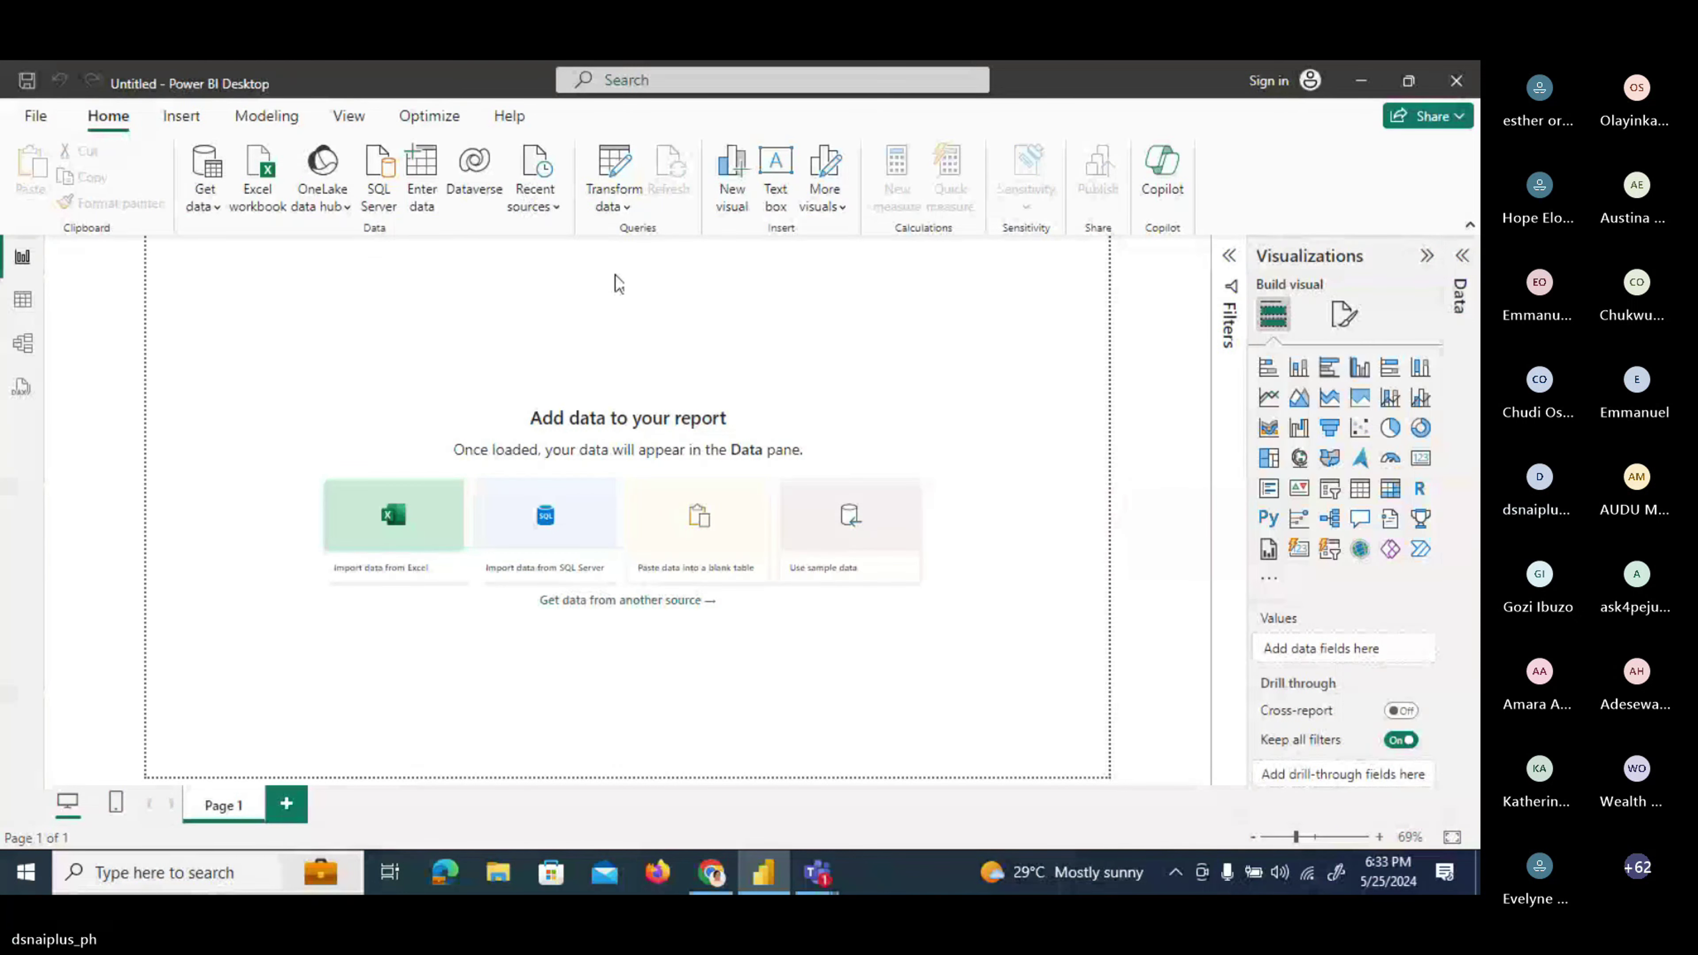
Review the file options for sharing, importing and exporting, and dismiss the email sign-in dialog.
left_click(32, 116)
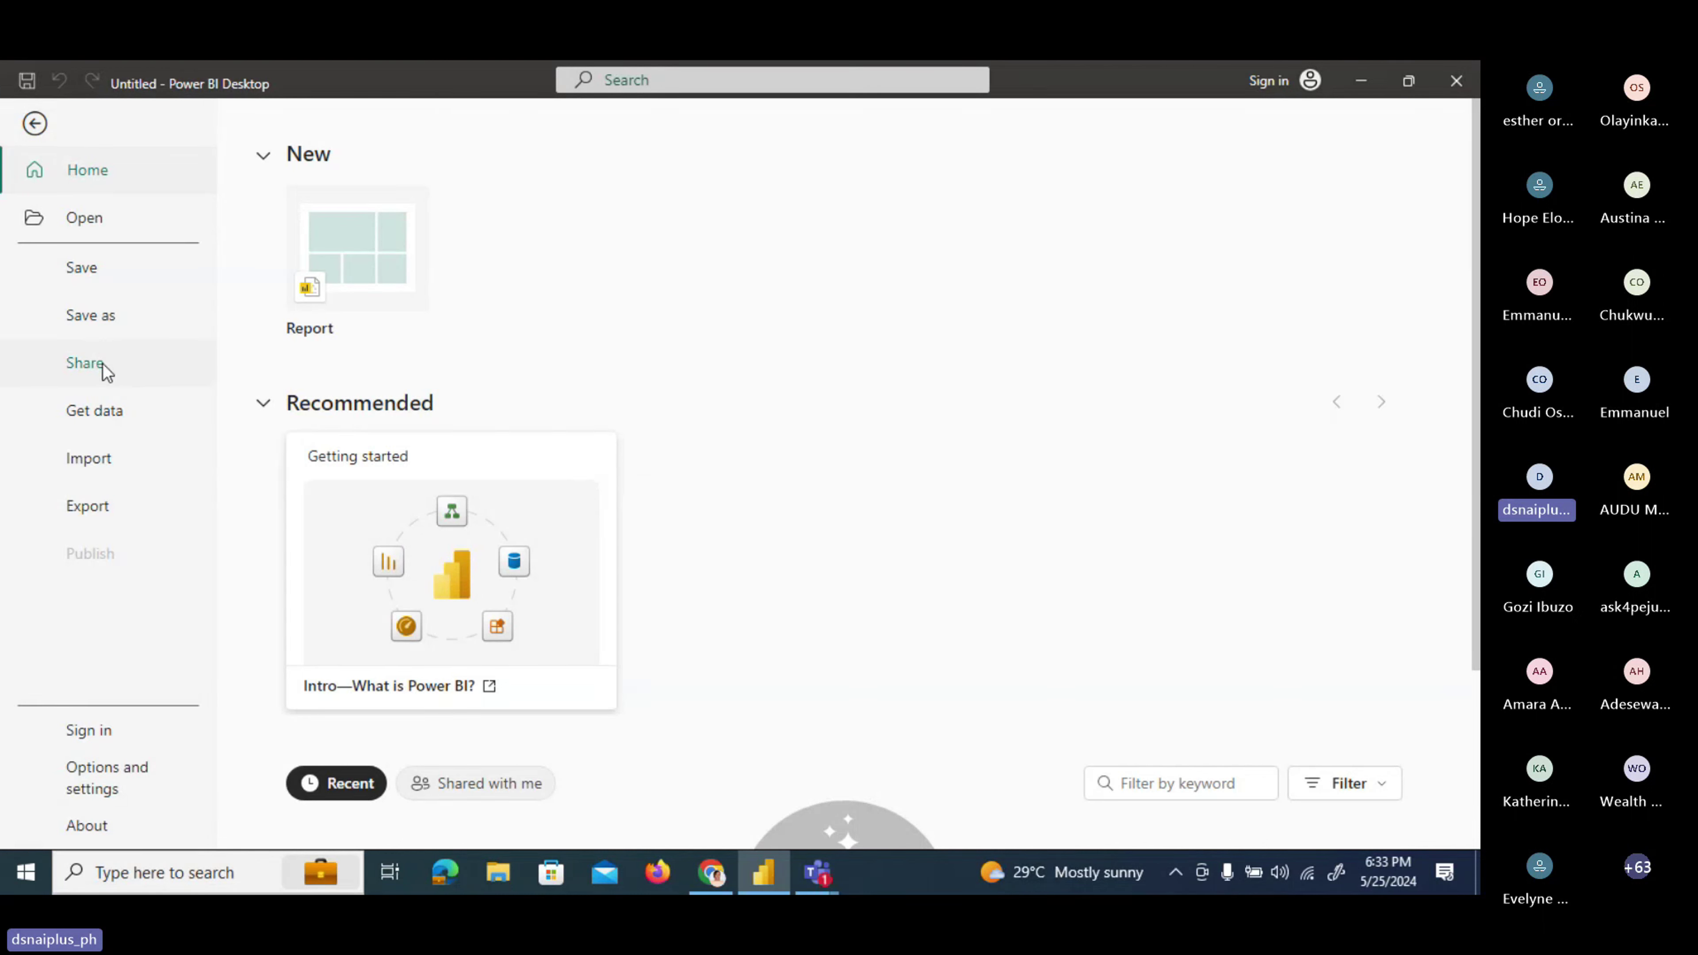
key("Escape")
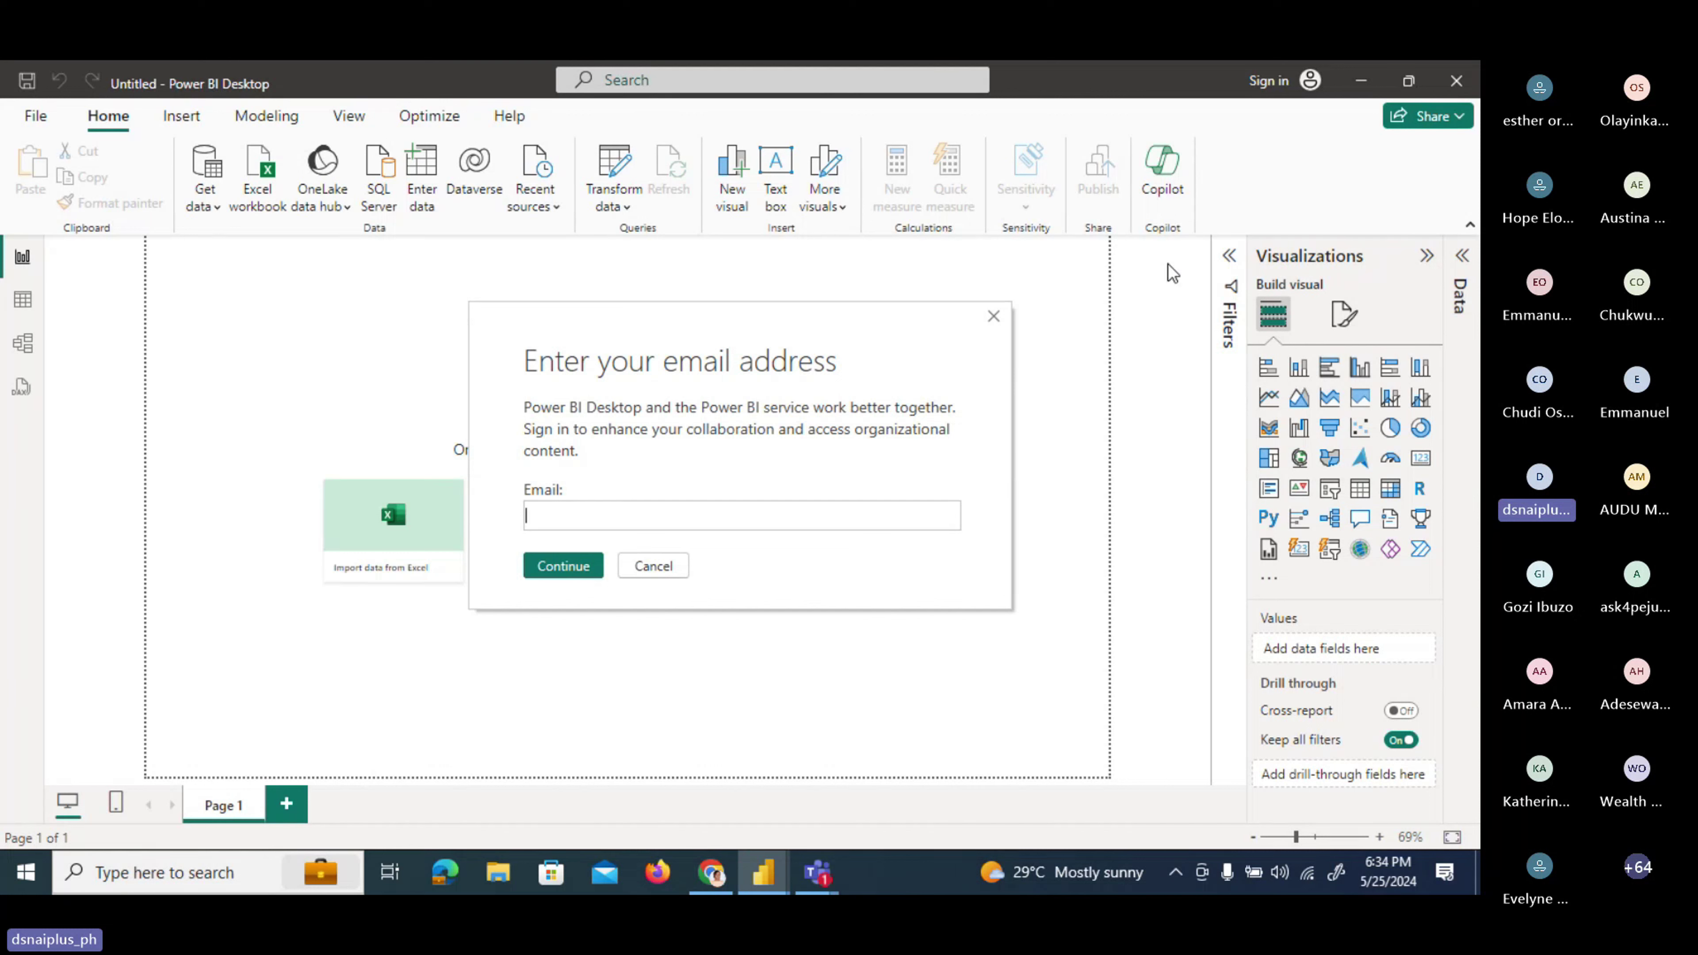
left_click(994, 320)
left_click(35, 118)
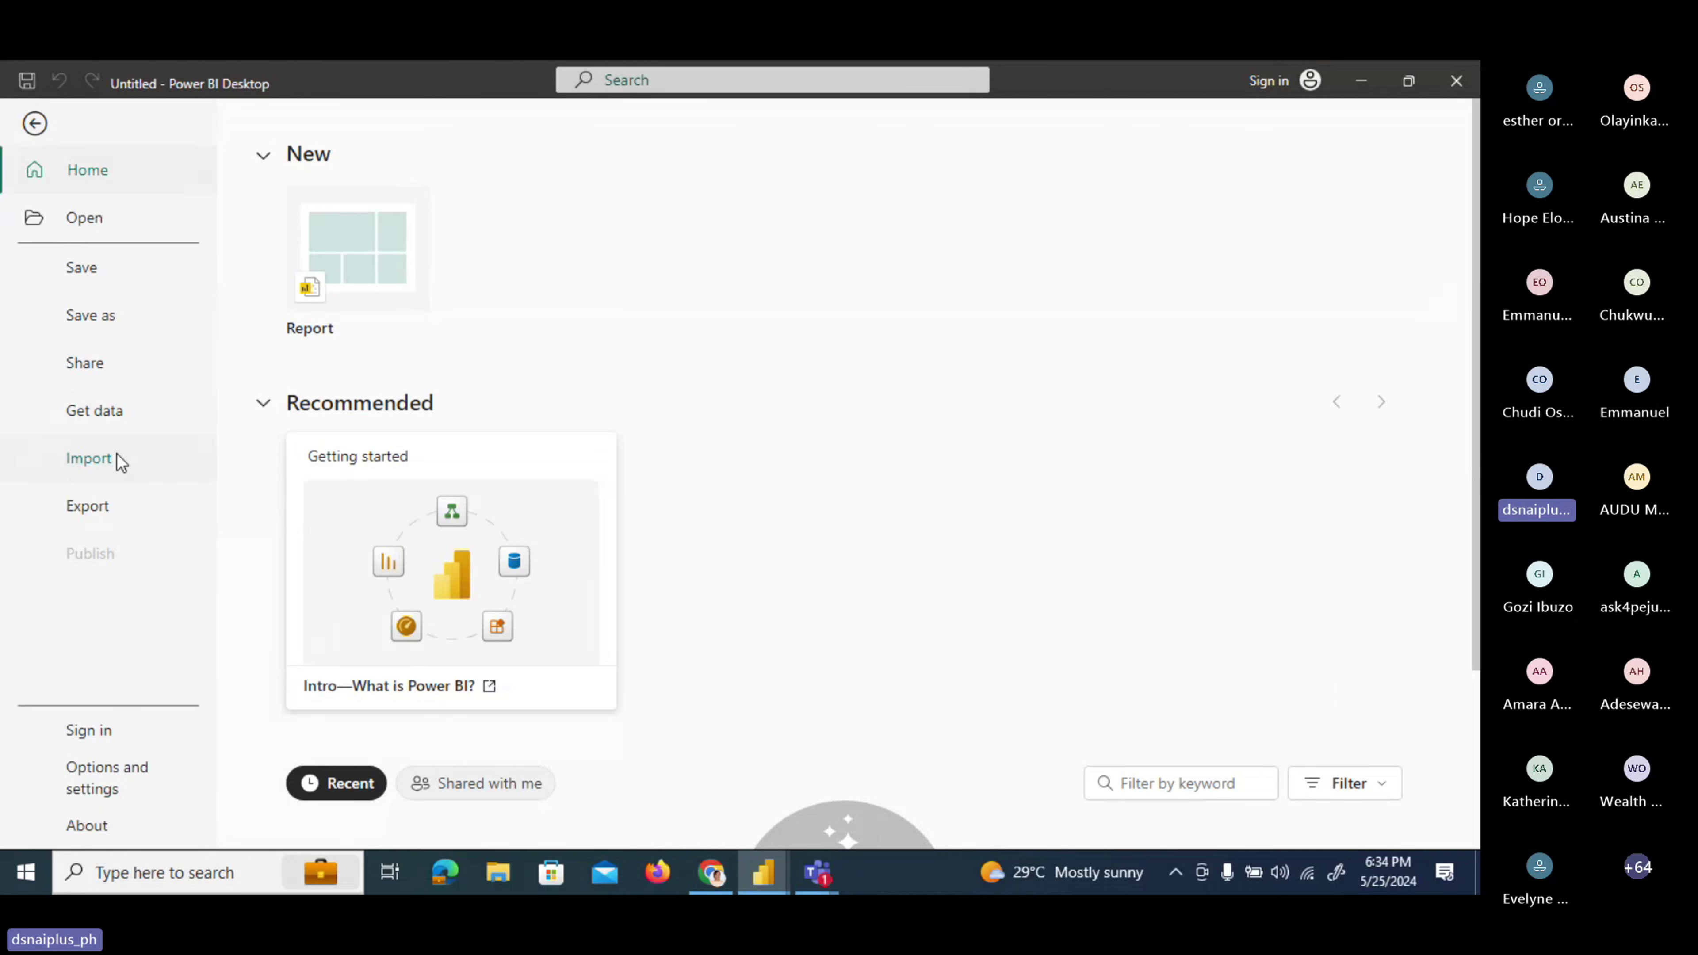
left_click(91, 510)
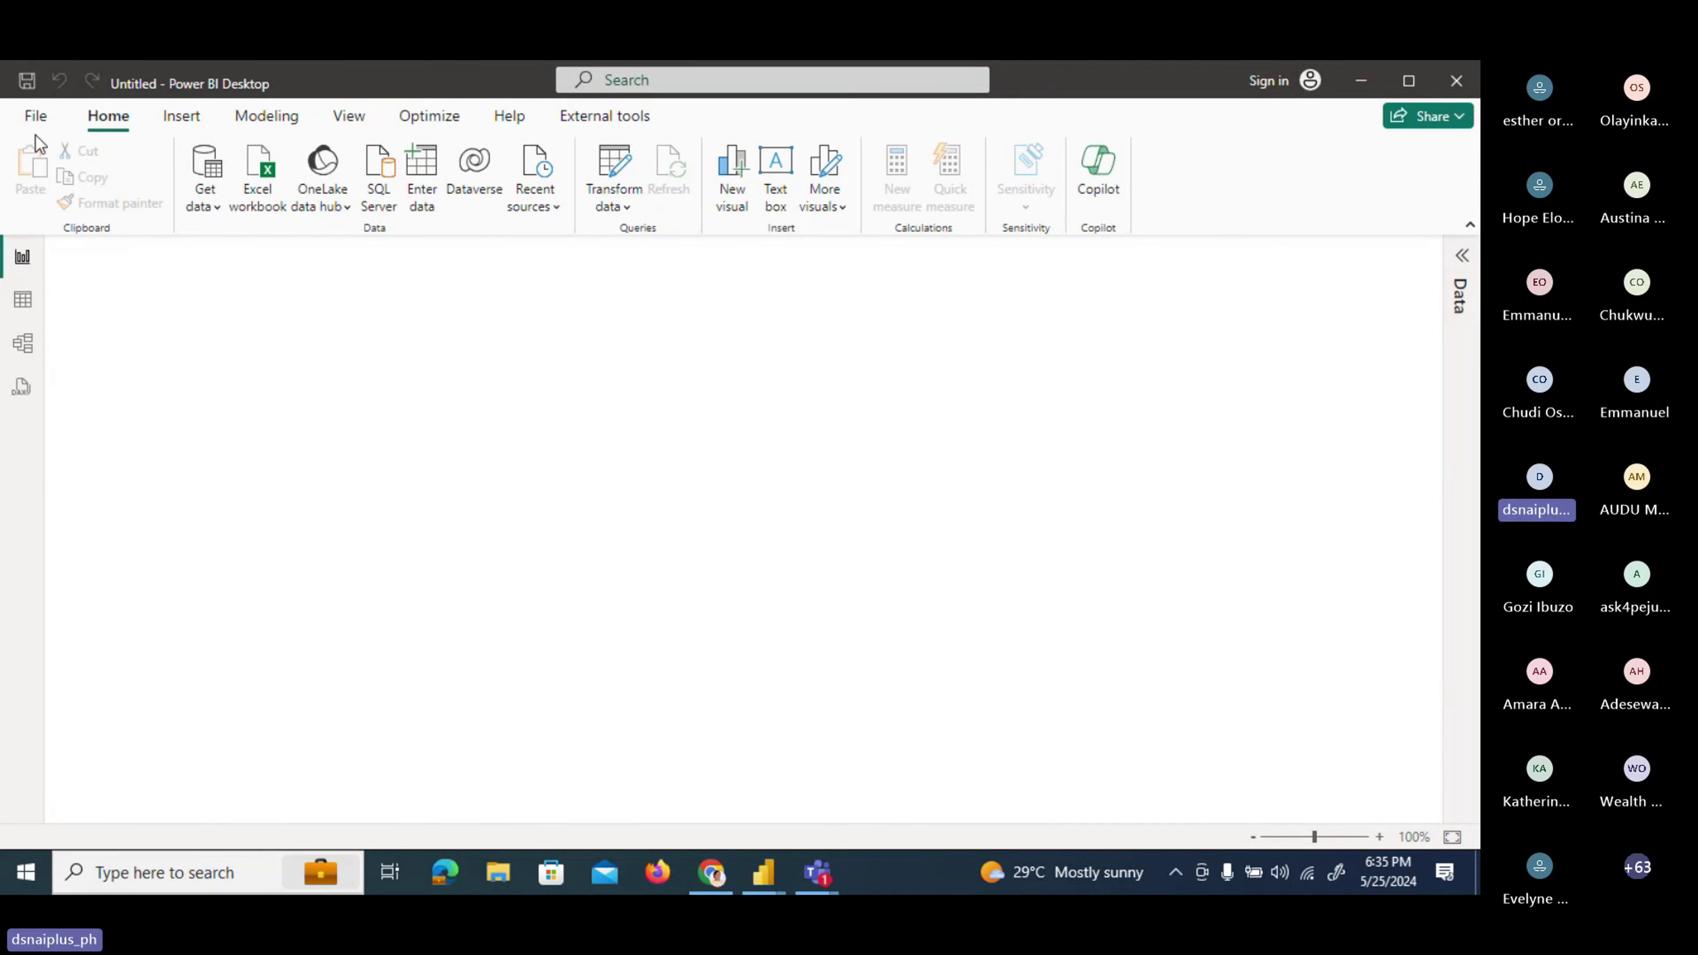
Try to open the file options of the new blank report, then to close its unresponsive window.
left_click(35, 115)
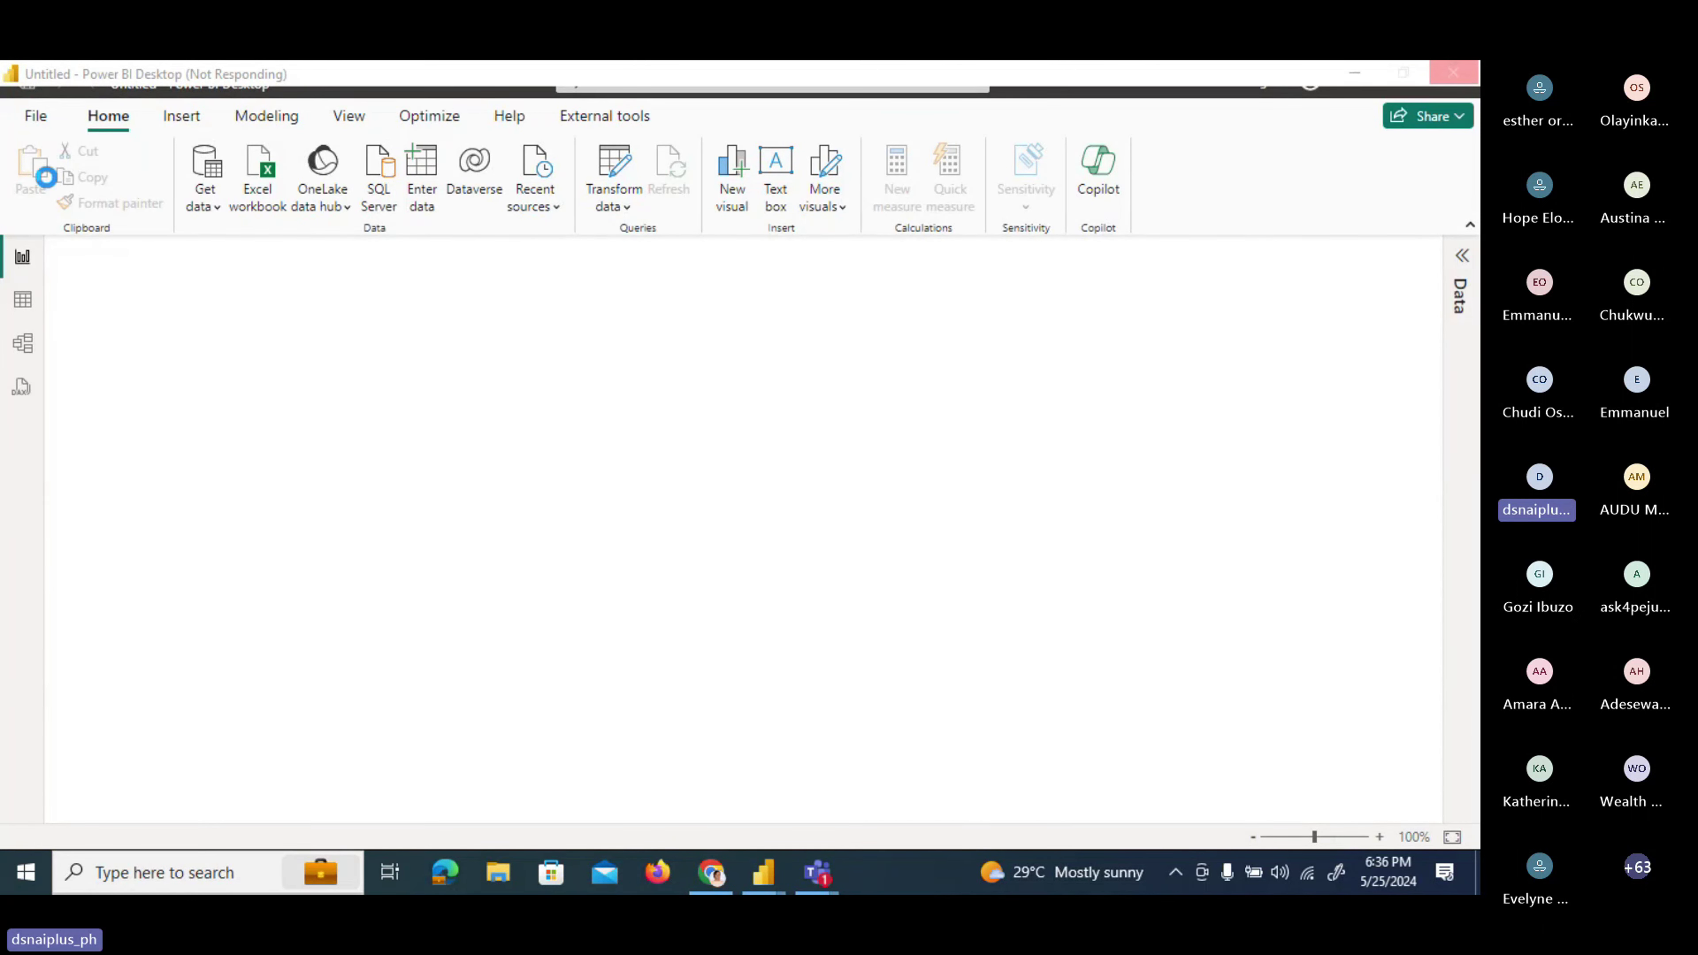
mouse_move(763, 873)
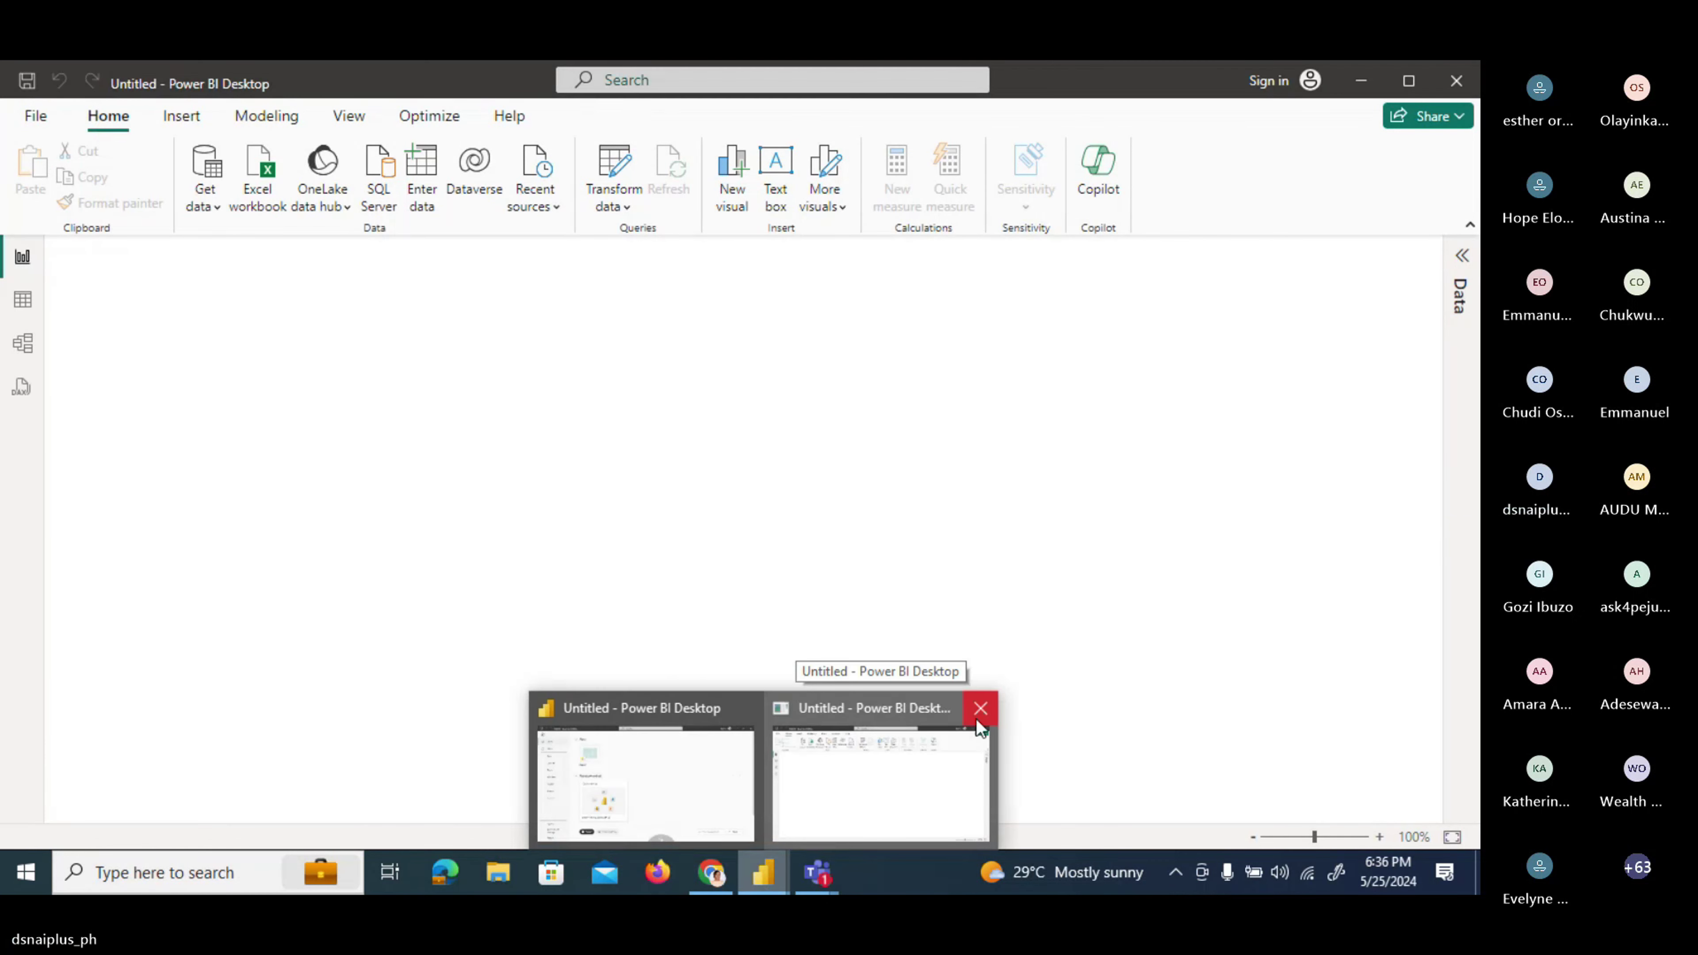
left_click(976, 718)
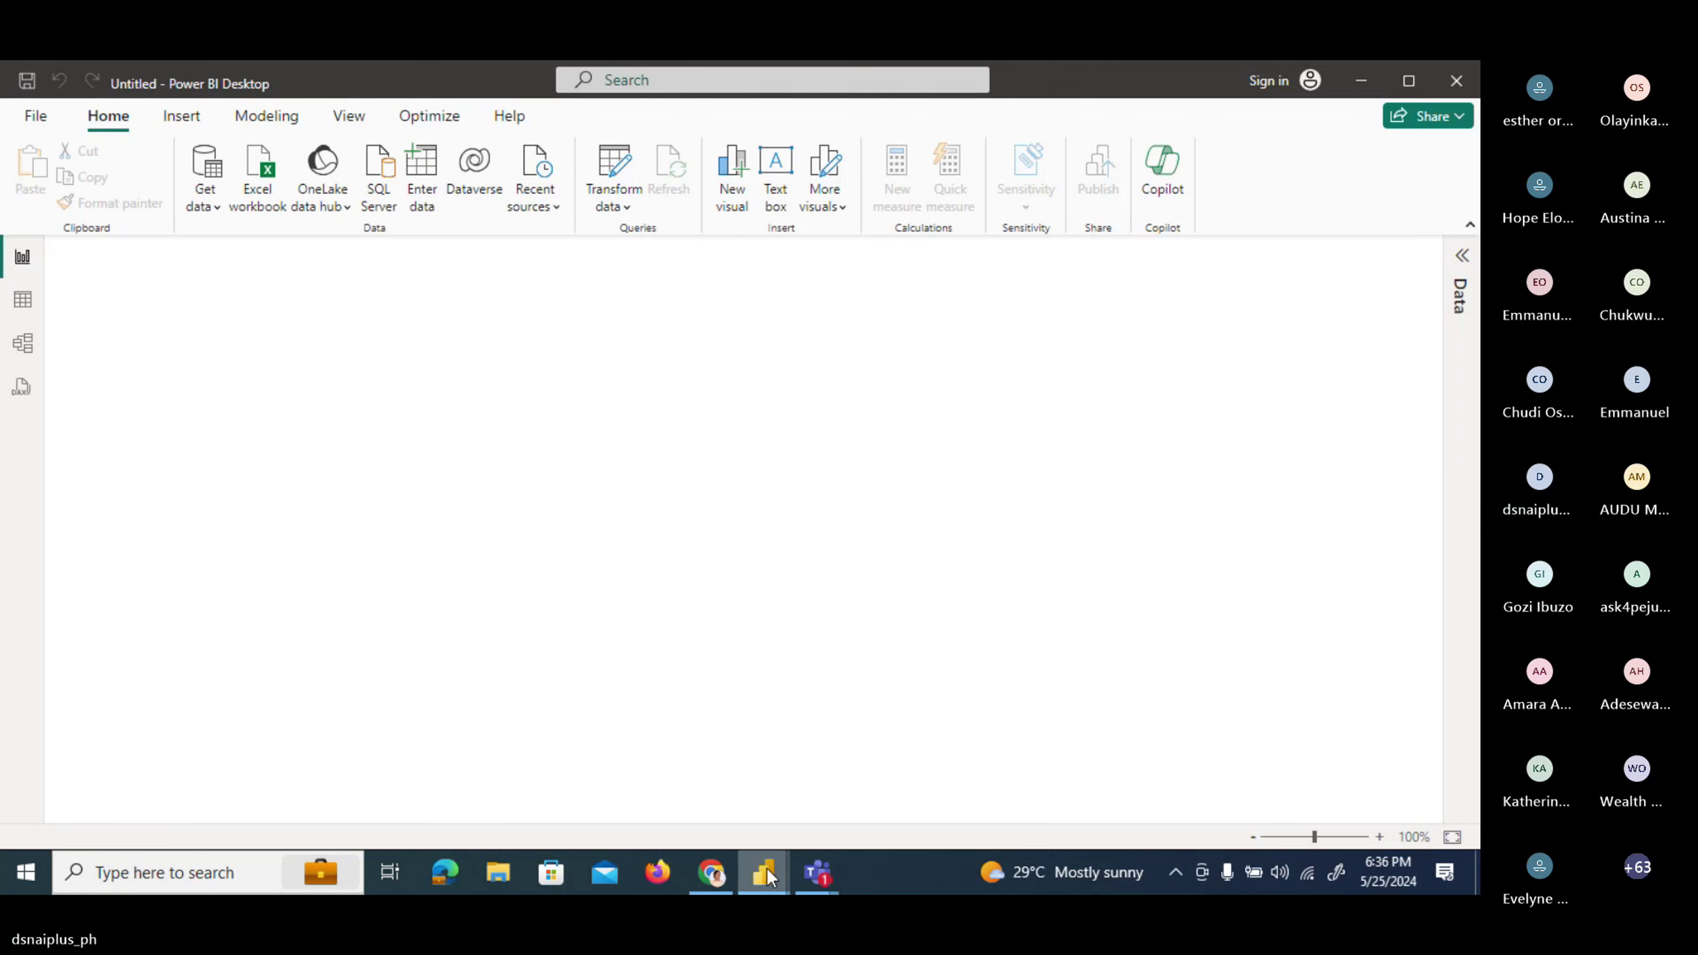
Switch to the other untitled report window and leave its file options for the report canvas.
mouse_move(769, 875)
left_click(837, 789)
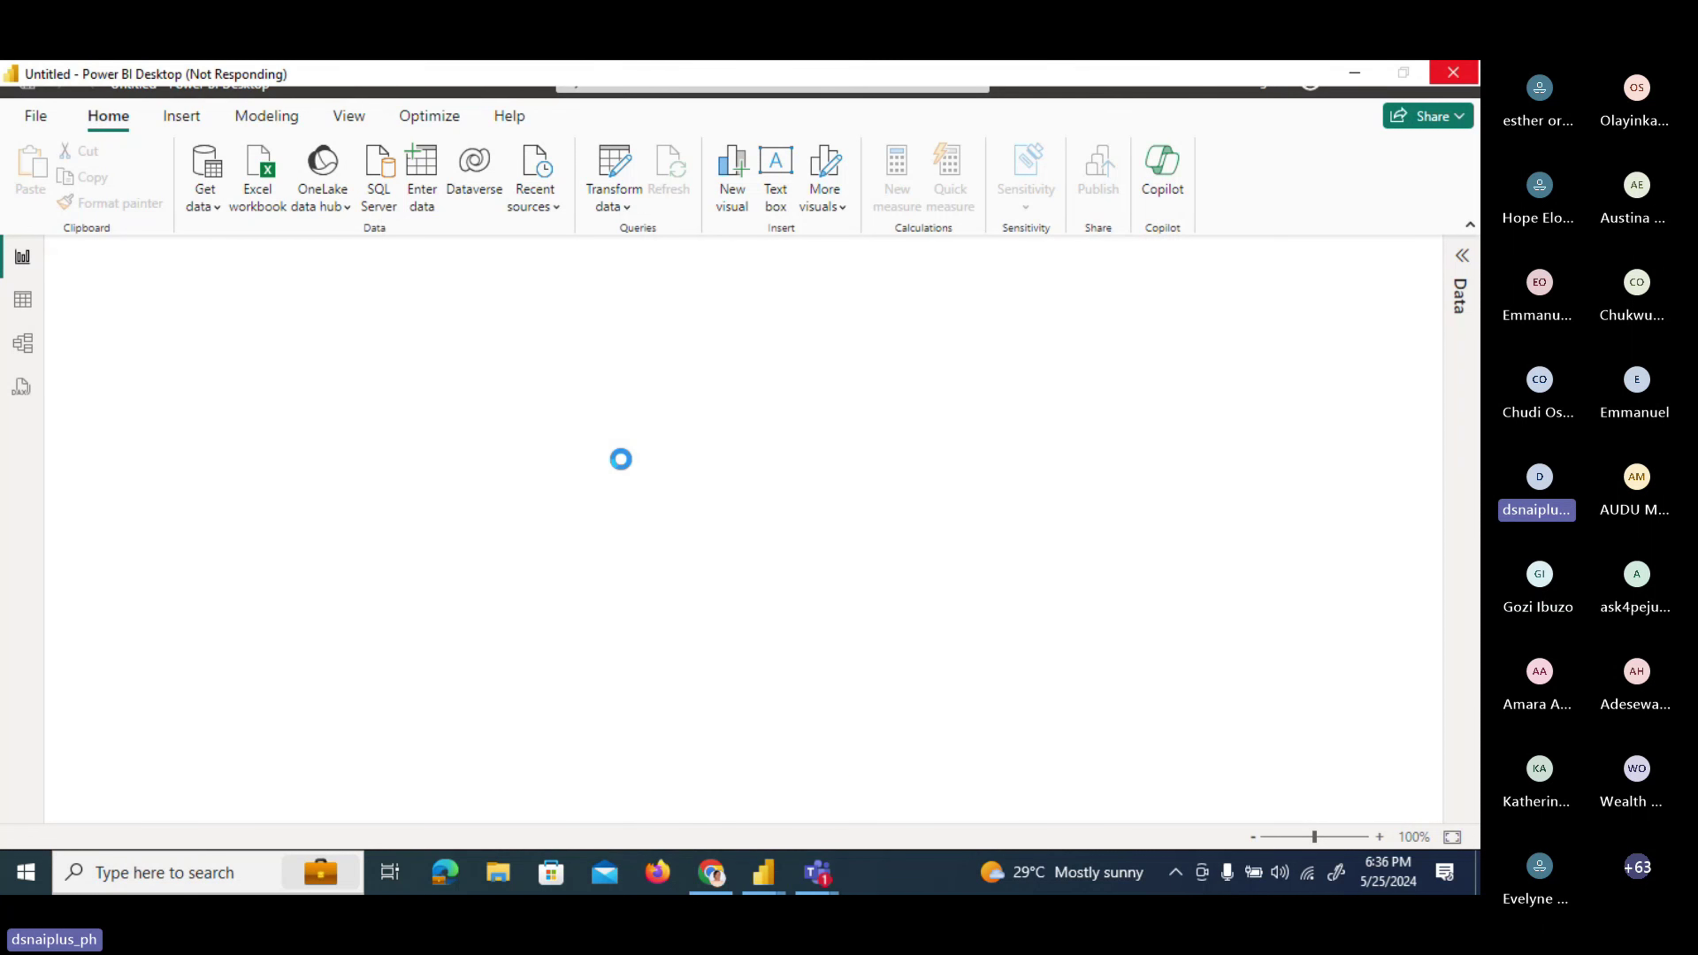
mouse_move(763, 872)
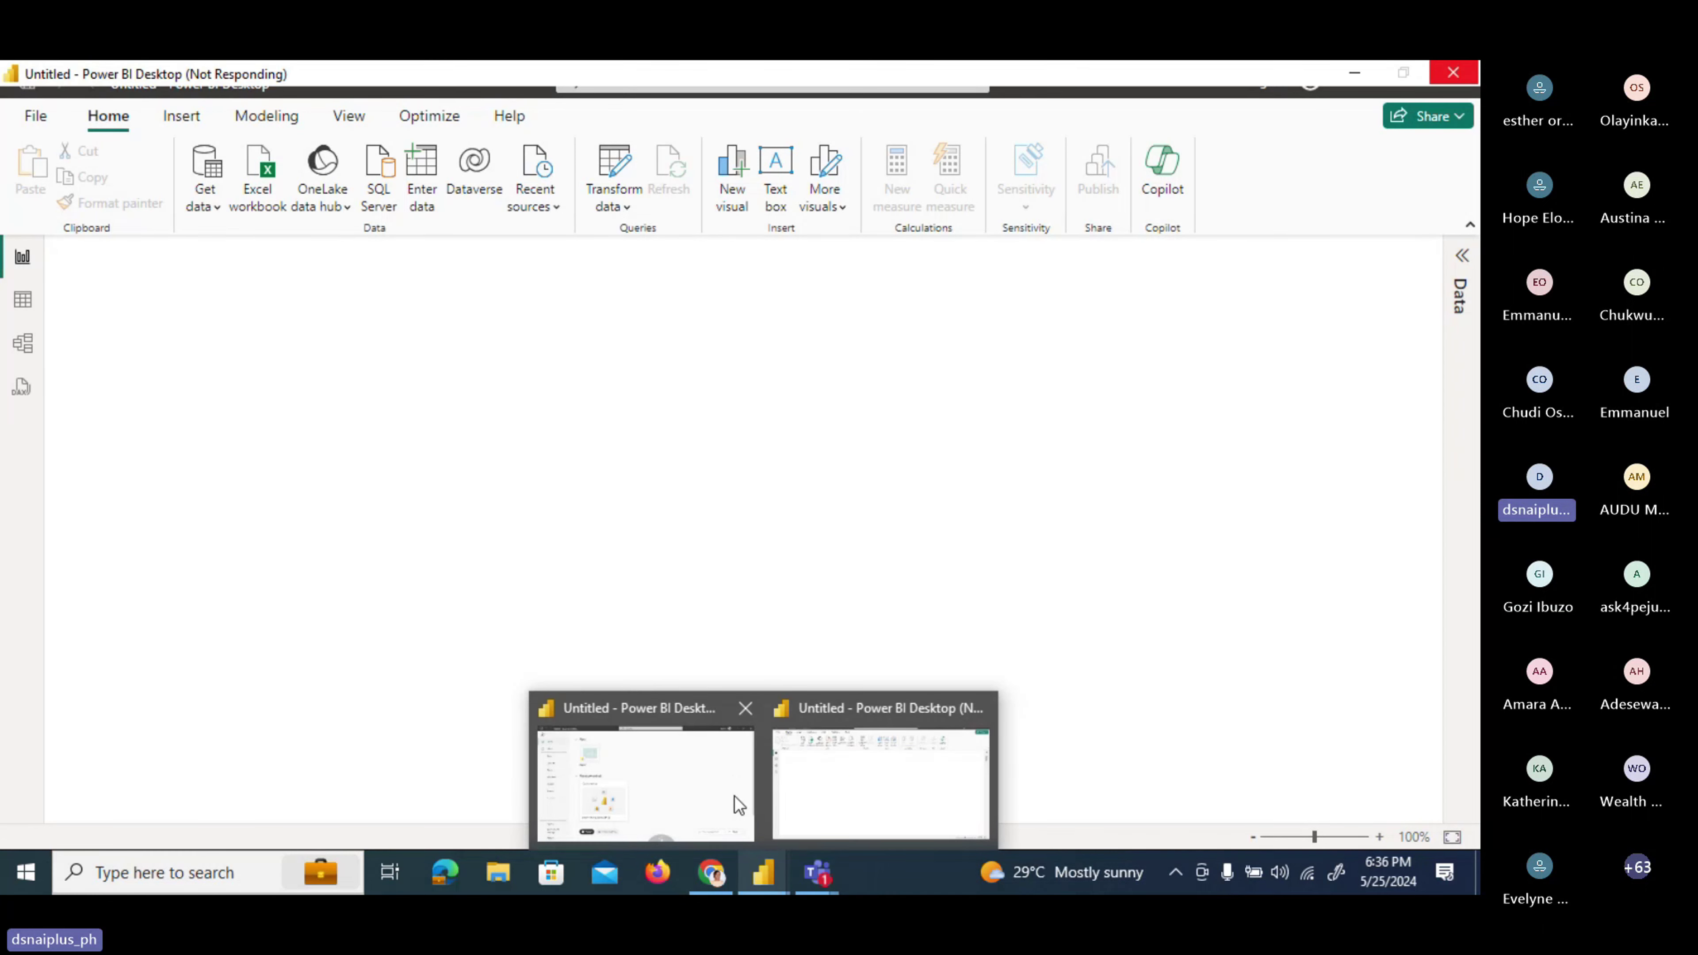
left_click(725, 787)
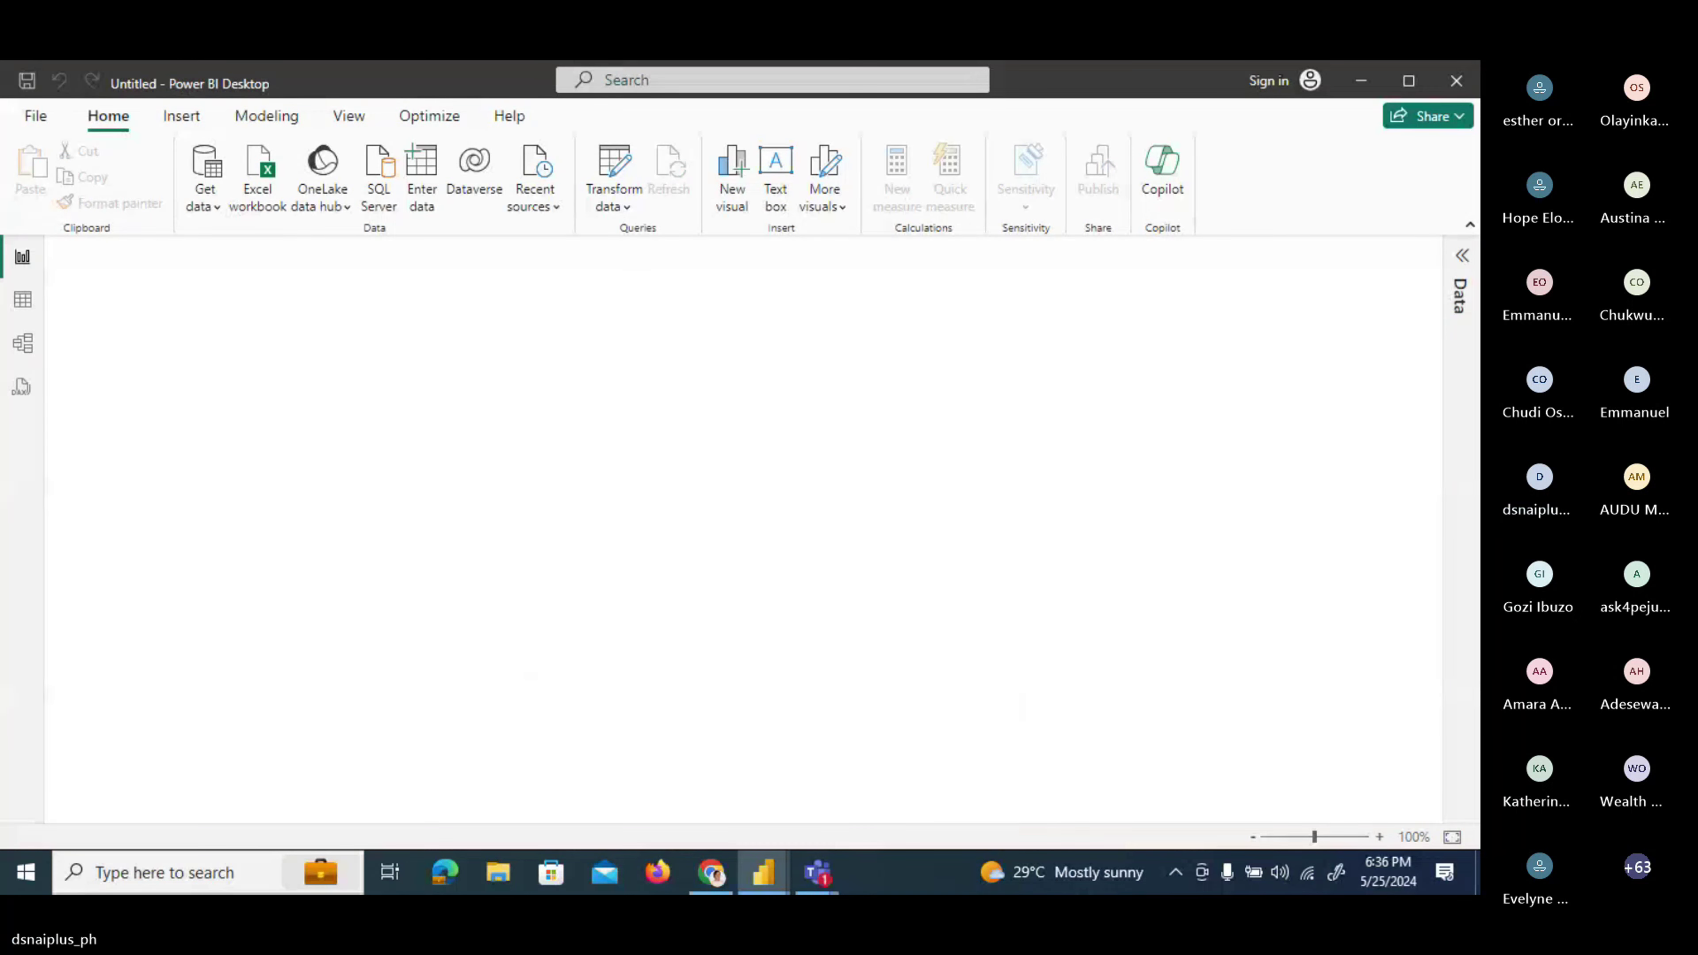
mouse_move(764, 872)
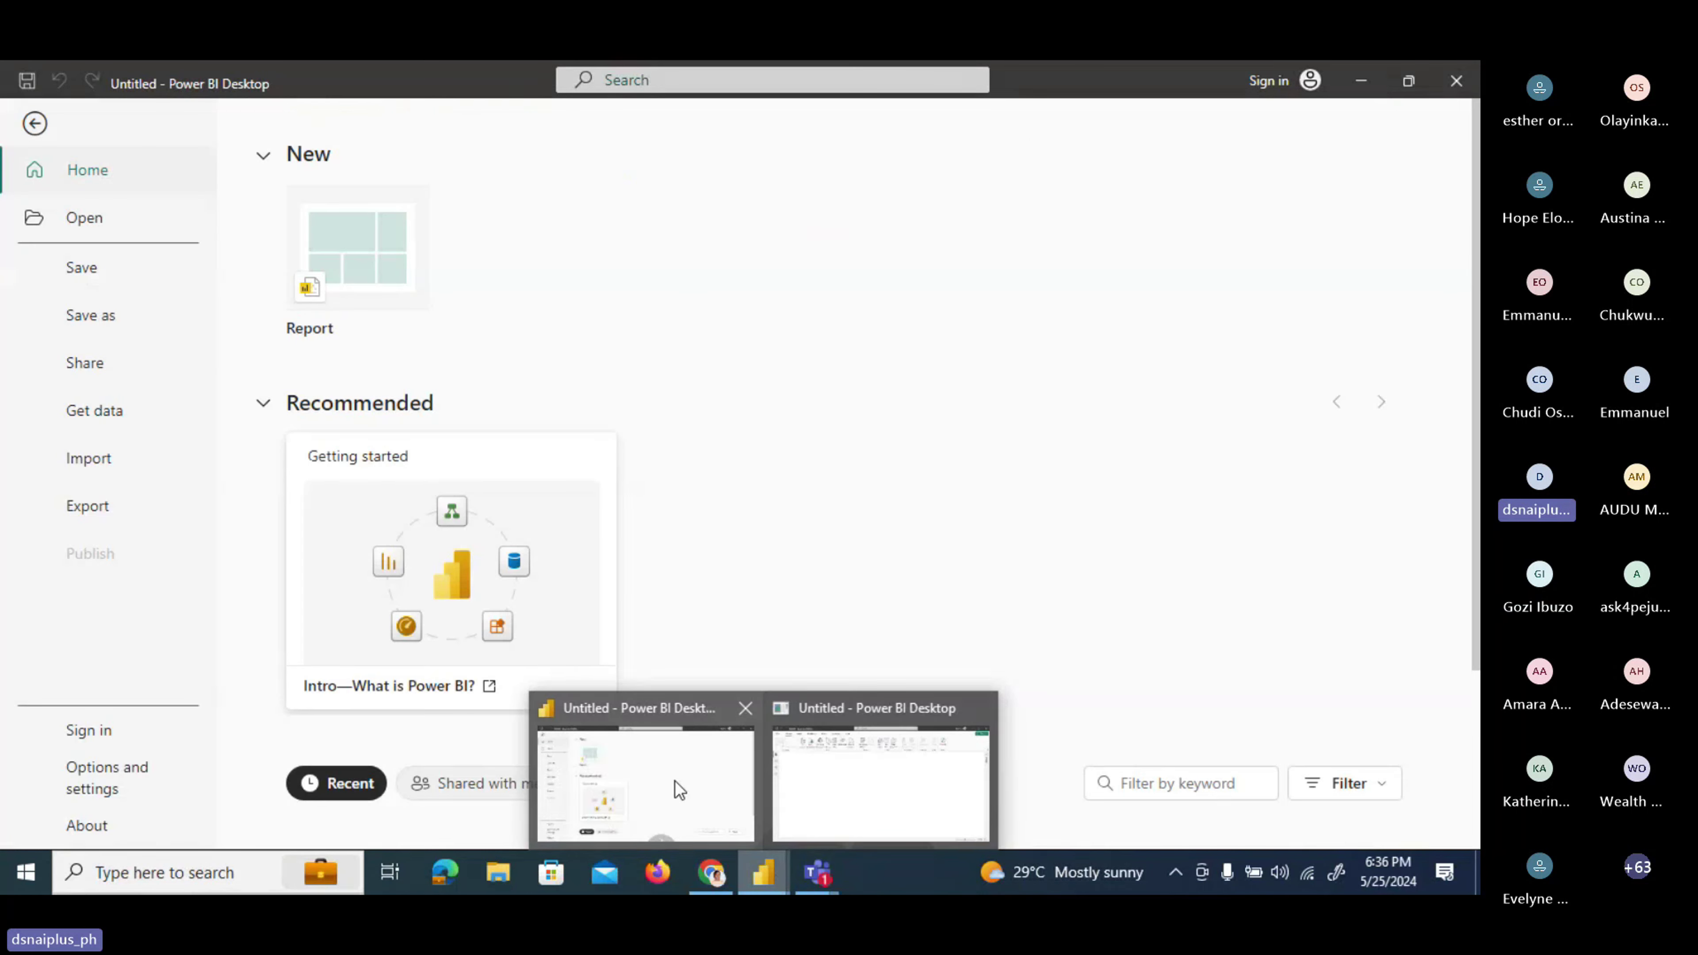
left_click(680, 790)
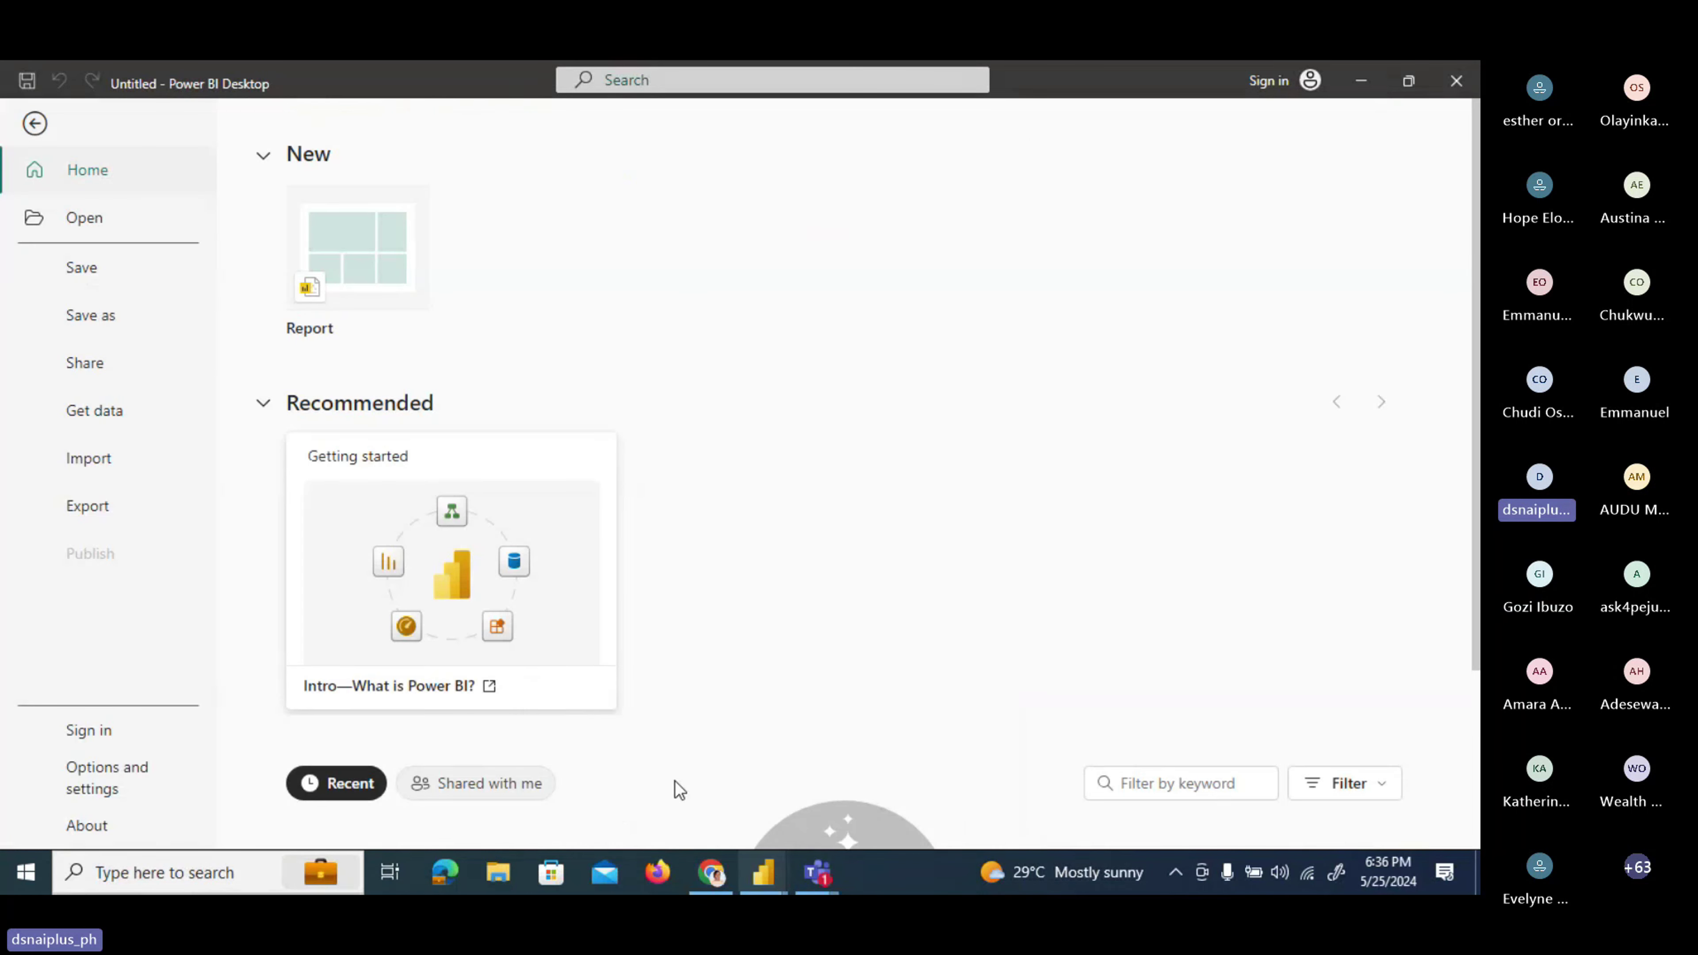
left_click(35, 123)
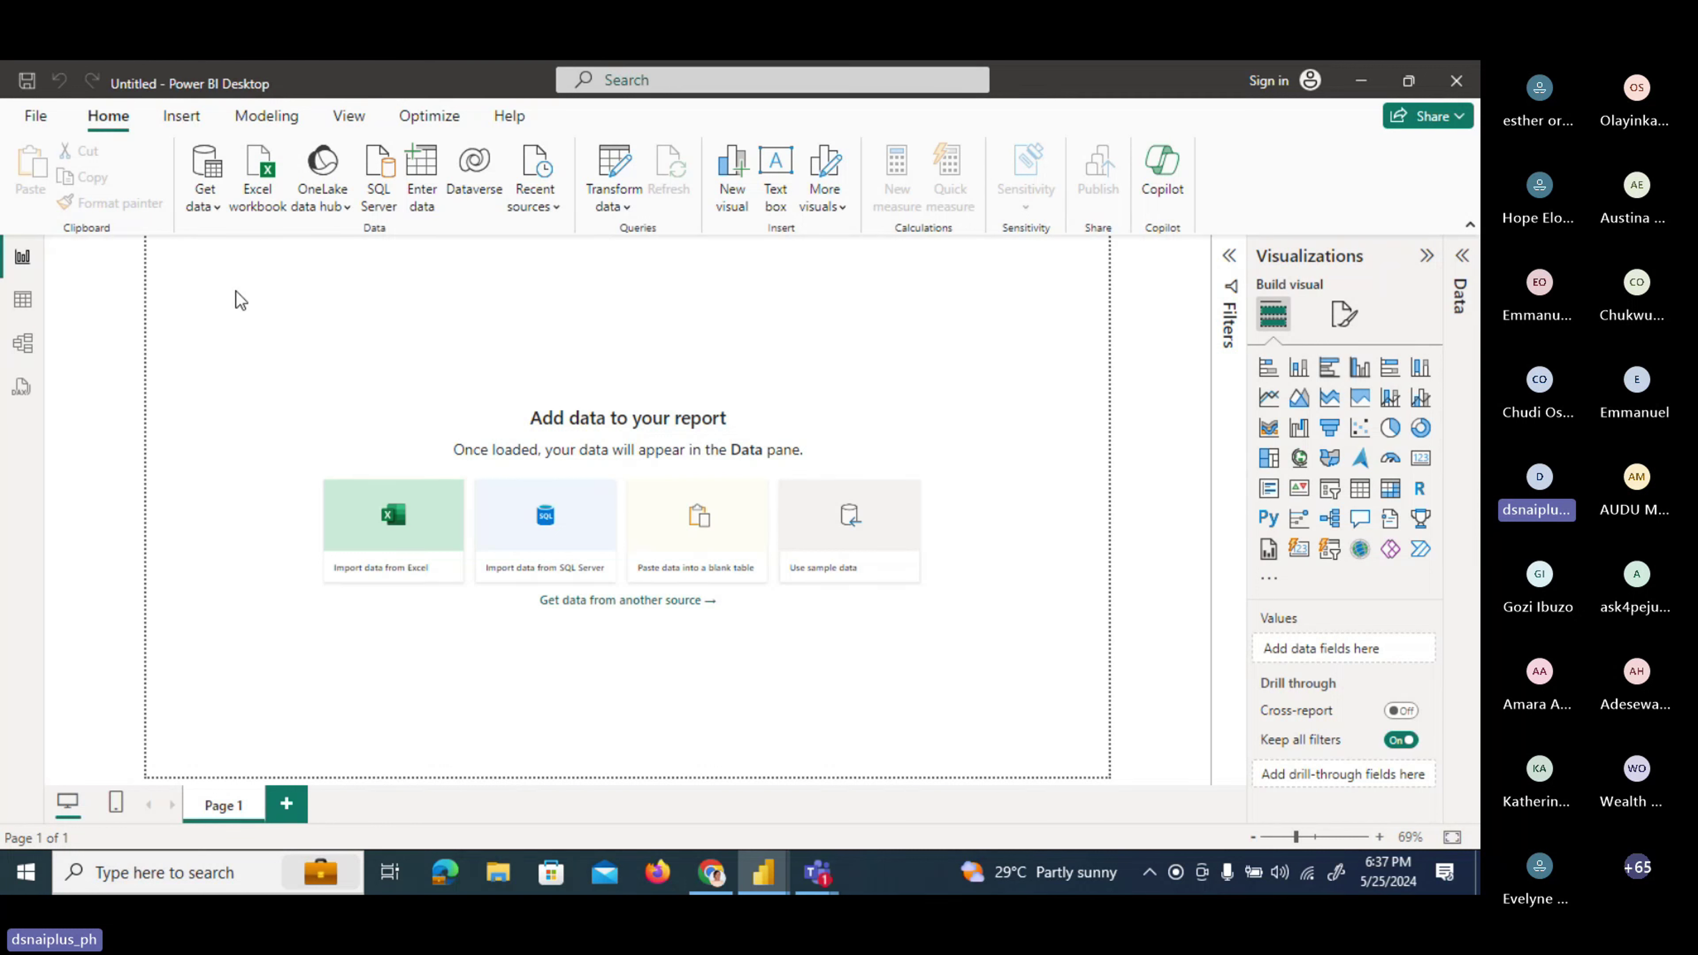
Insert a text box on Page 1 and widen it across most of the canvas.
left_click(181, 119)
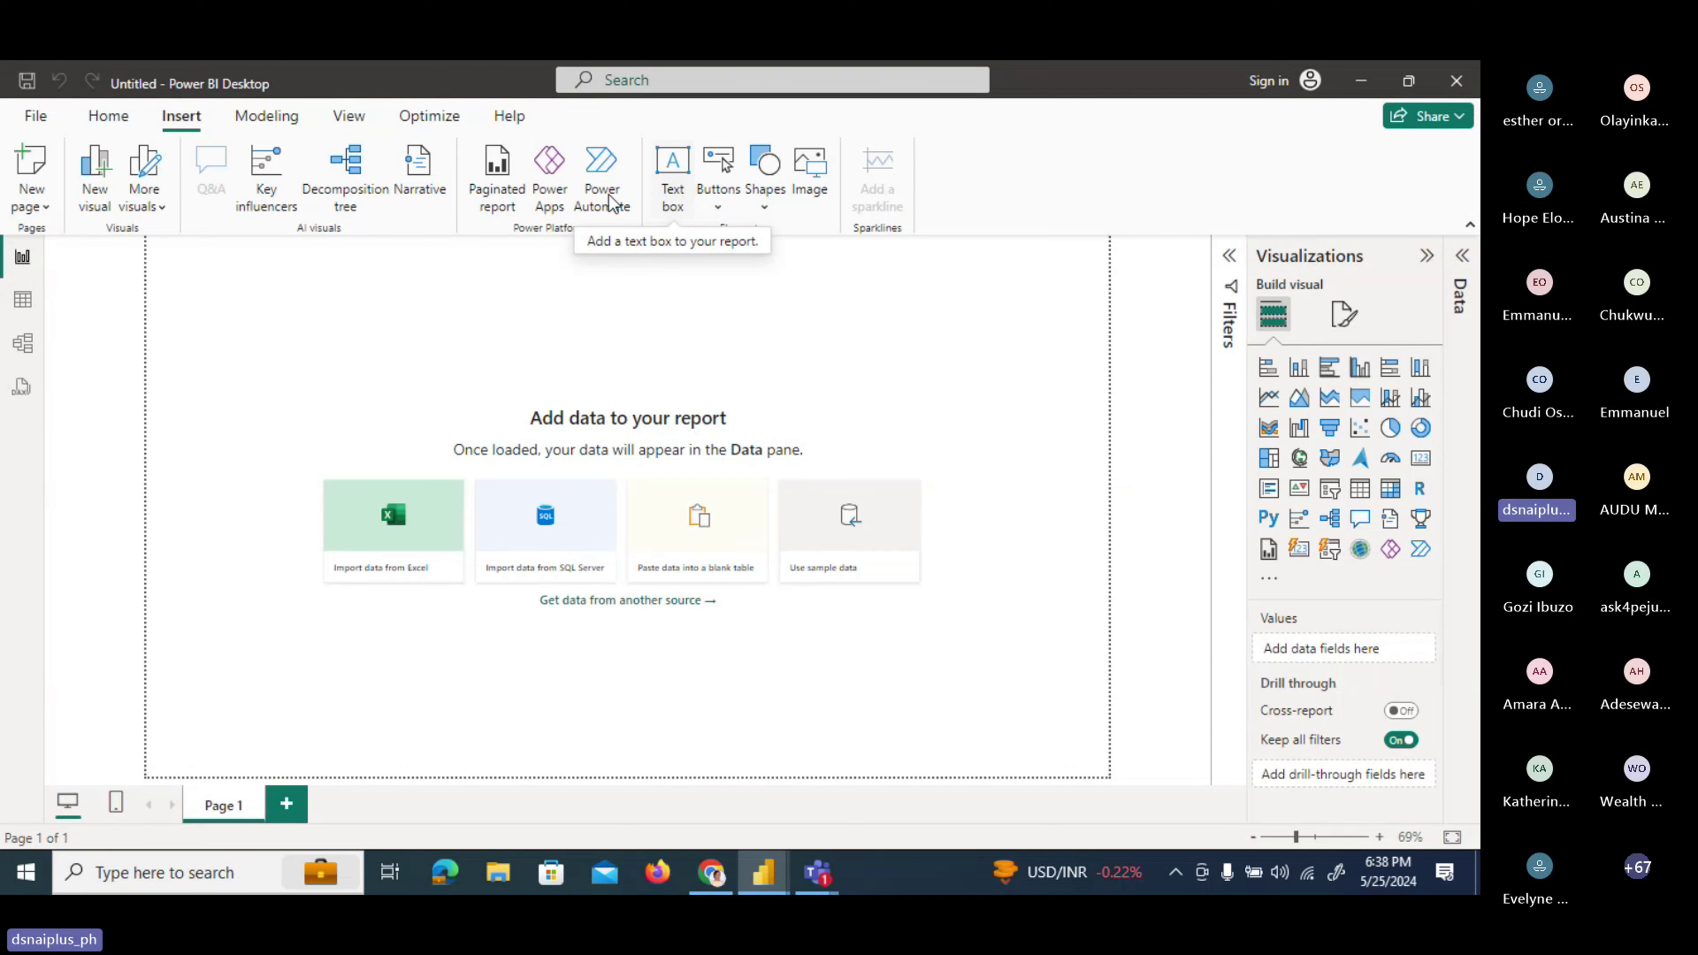
left_click(673, 175)
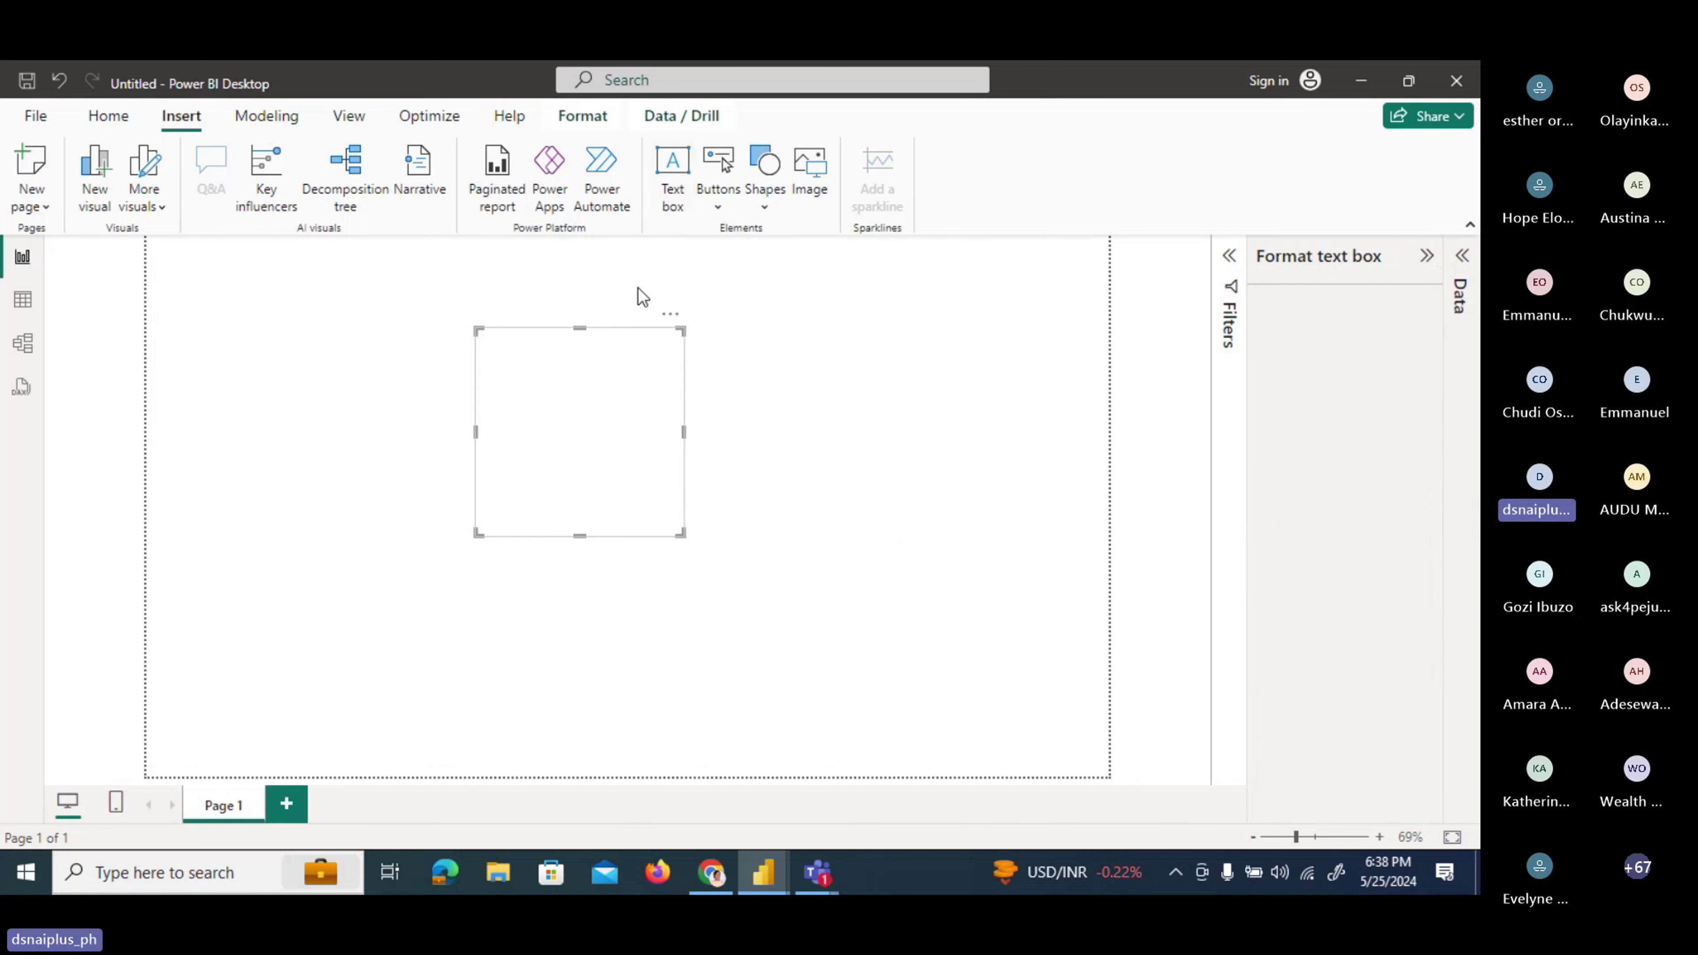
left_click_drag(681, 463, 993, 470)
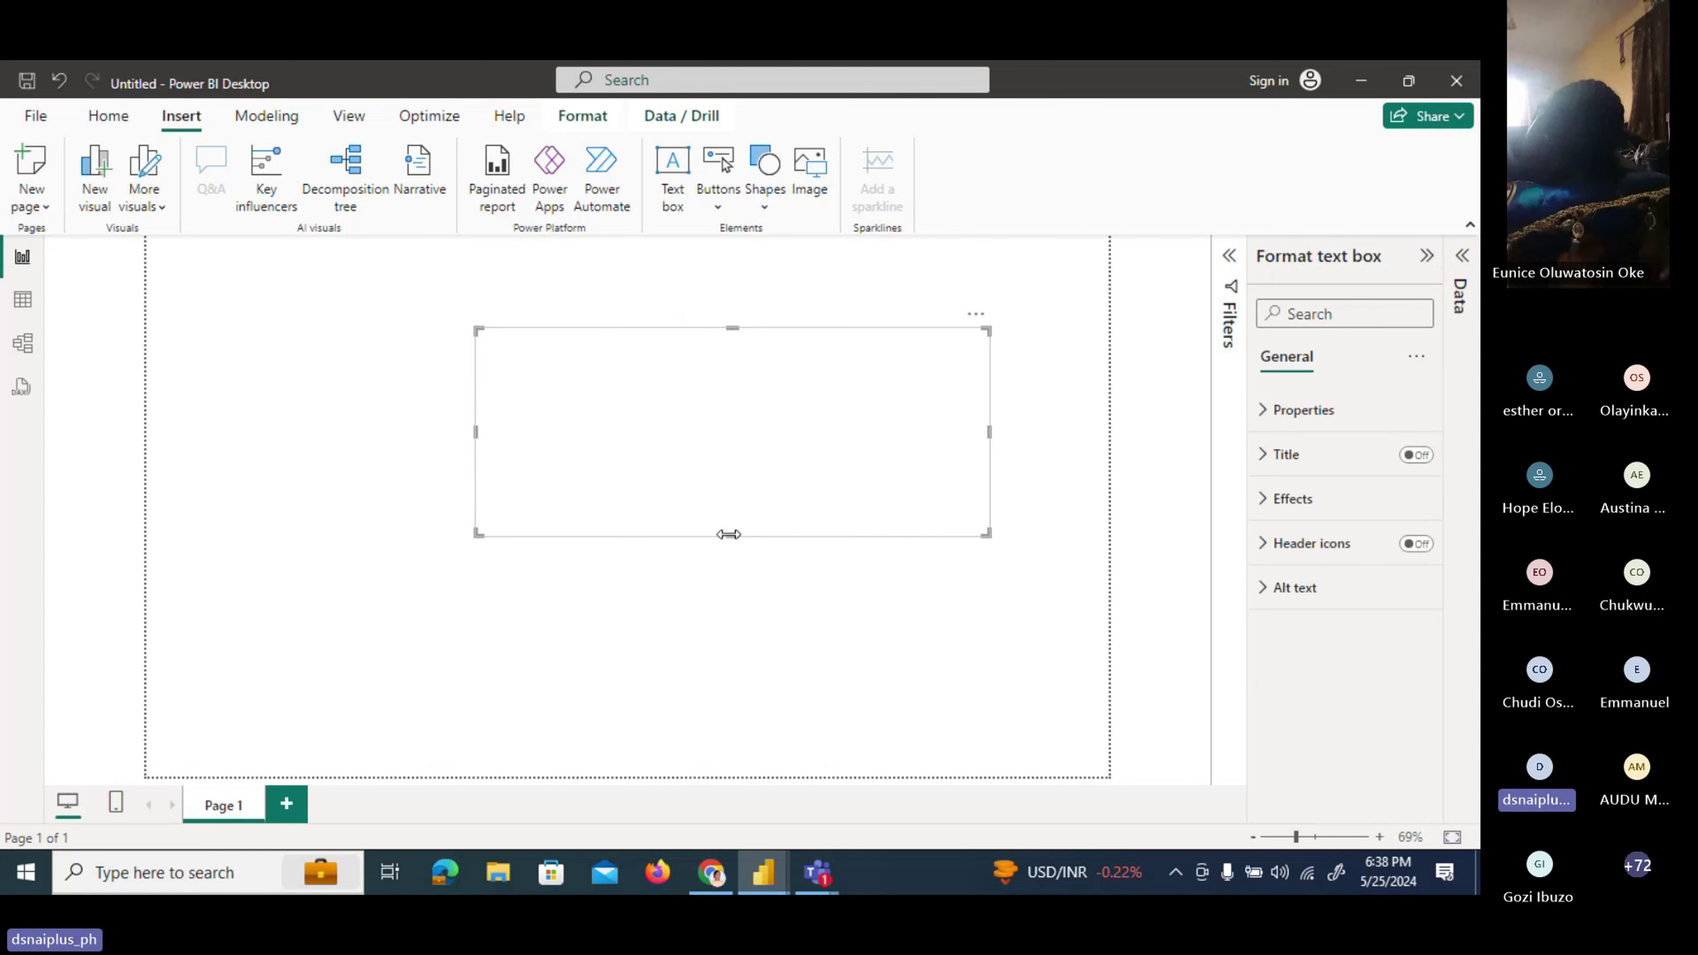
left_click(709, 386)
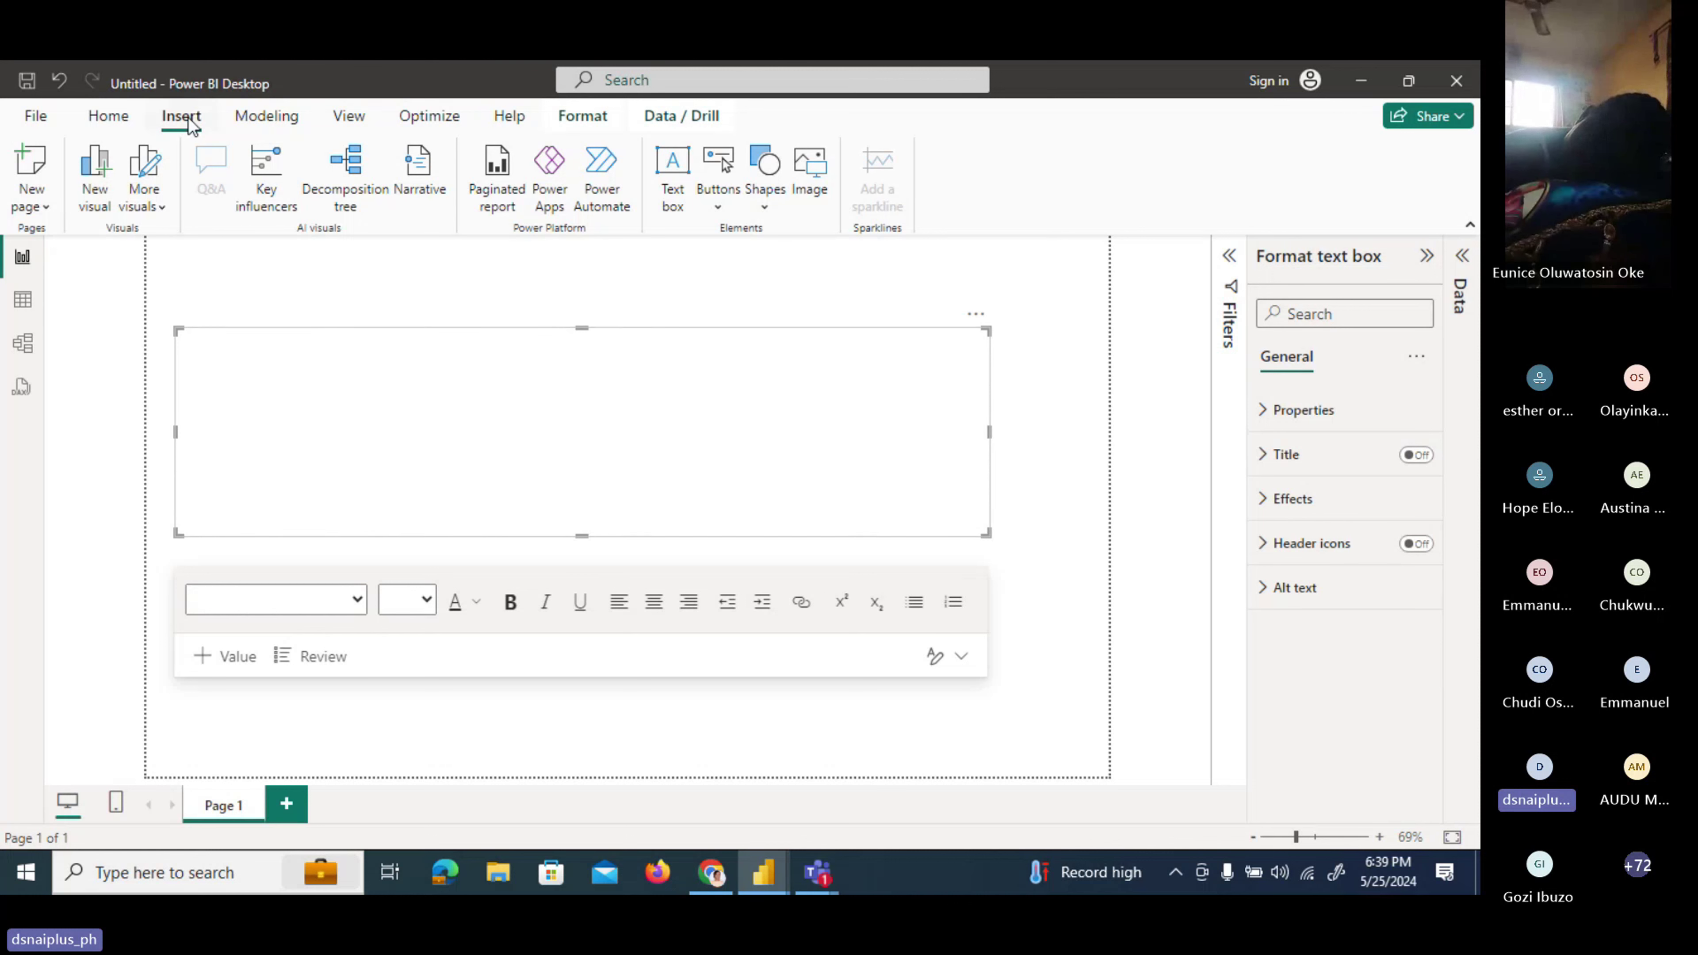
Examine the Modeling and View command sets, browse the full theme gallery and deselect the text box.
left_click(273, 122)
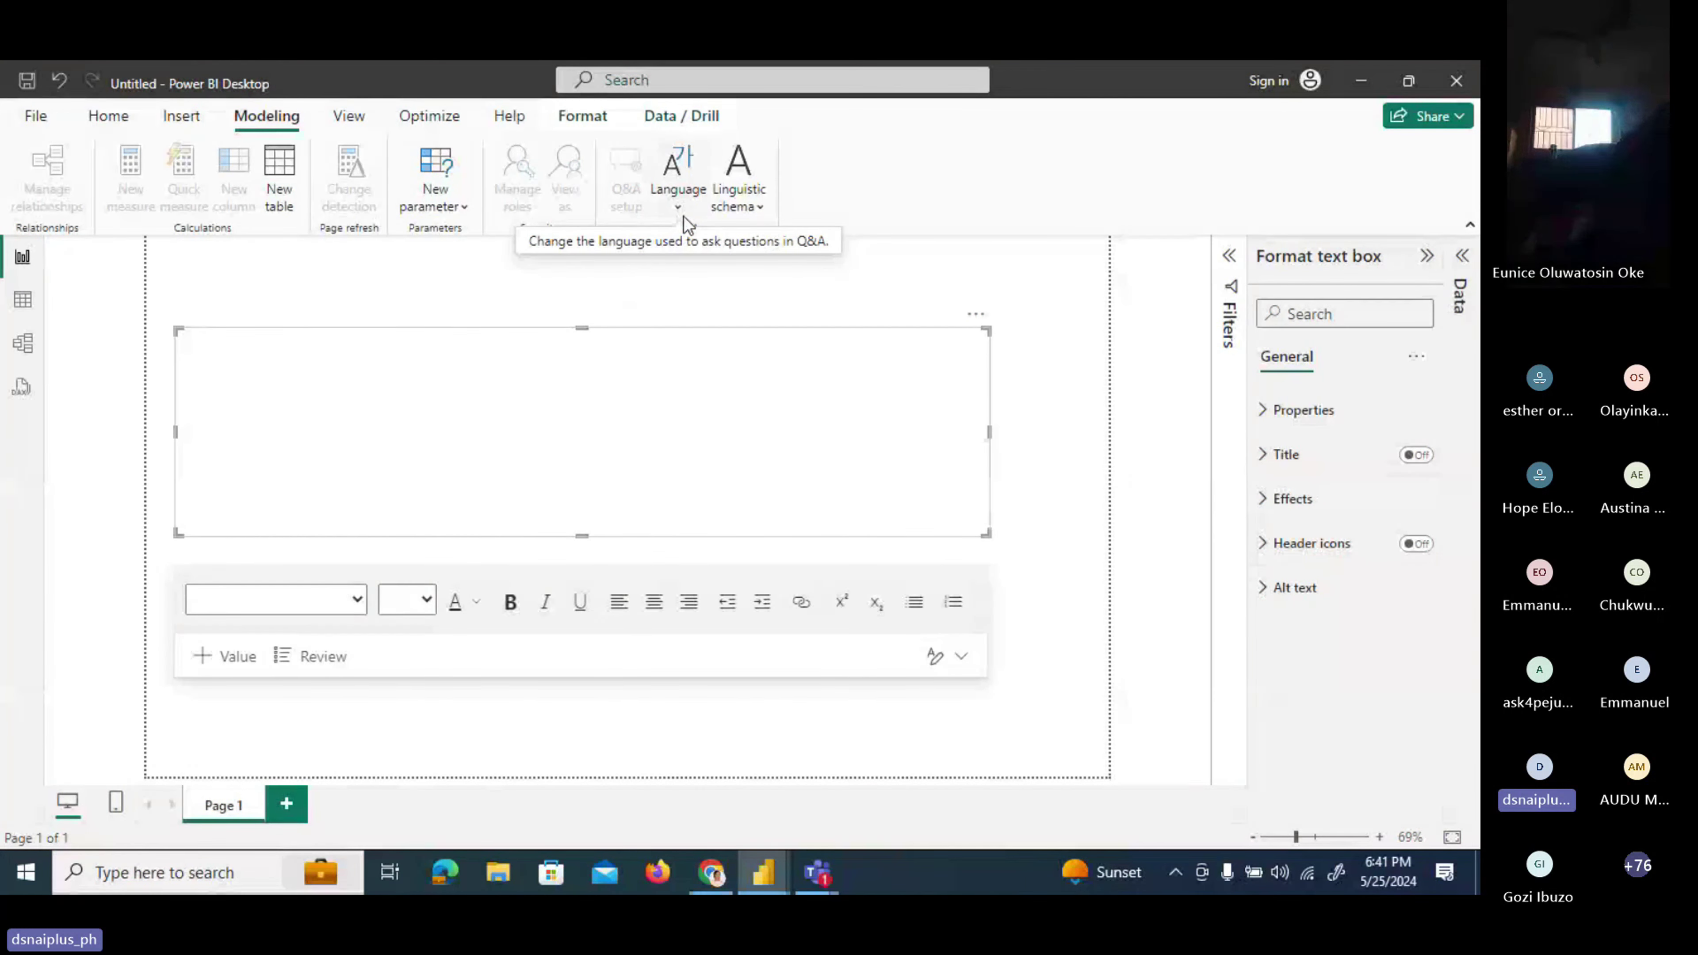
left_click(351, 115)
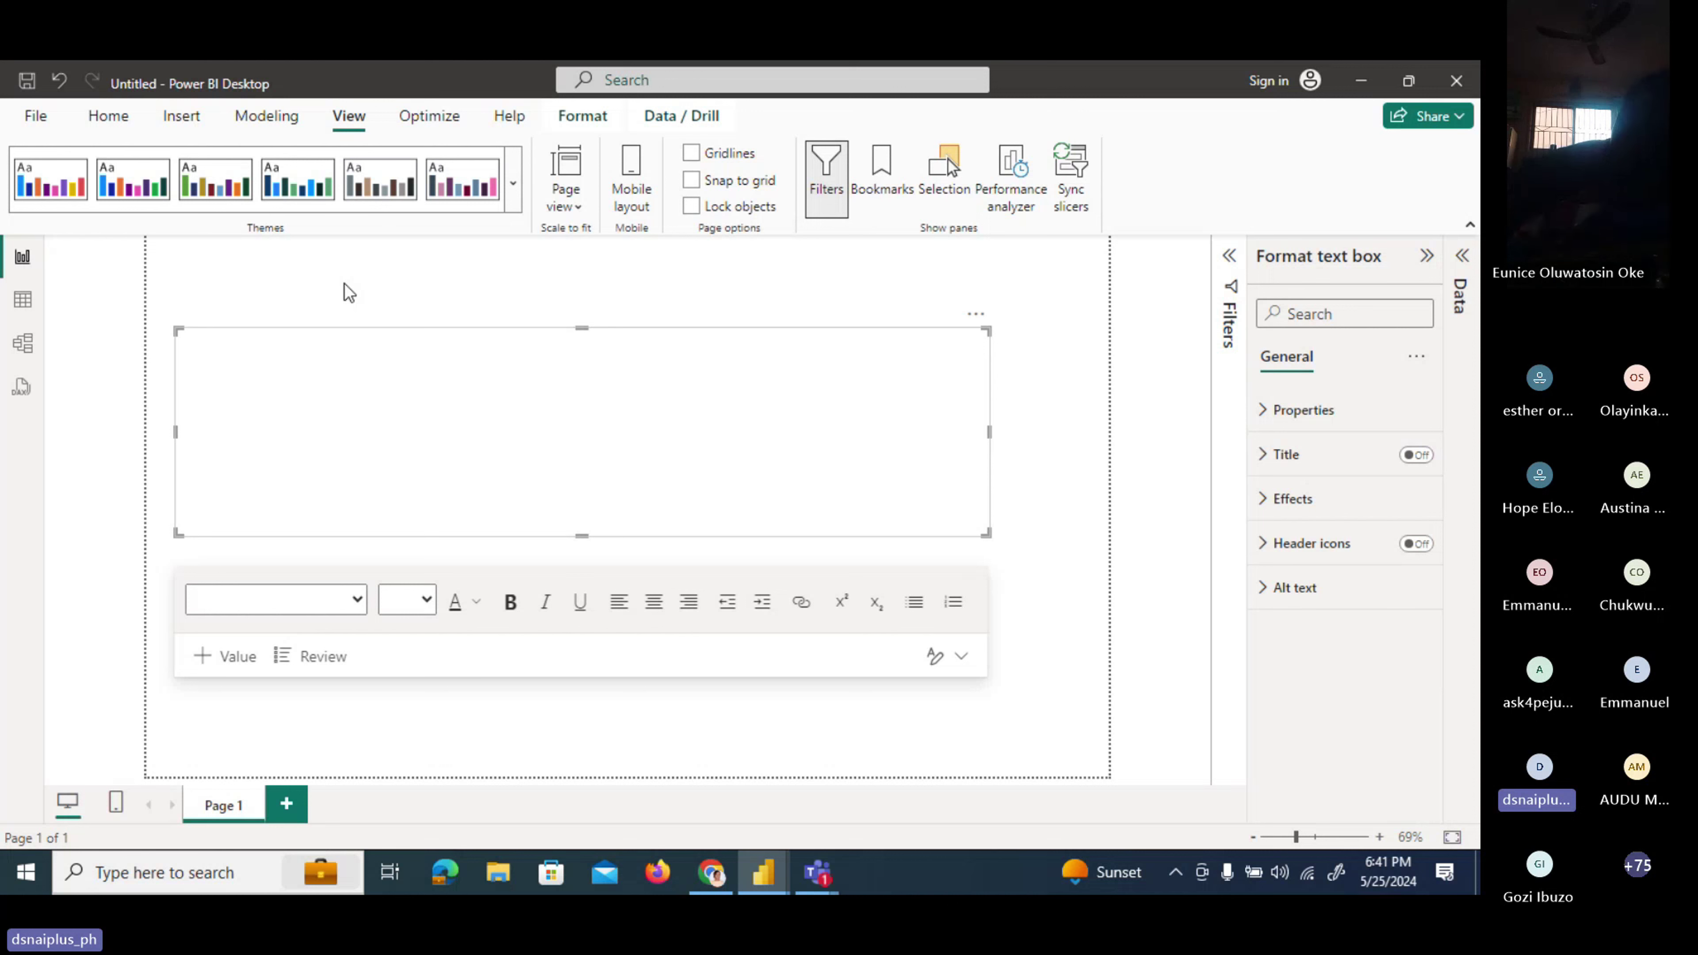
left_click(512, 184)
scroll(309, 726, "down", 2)
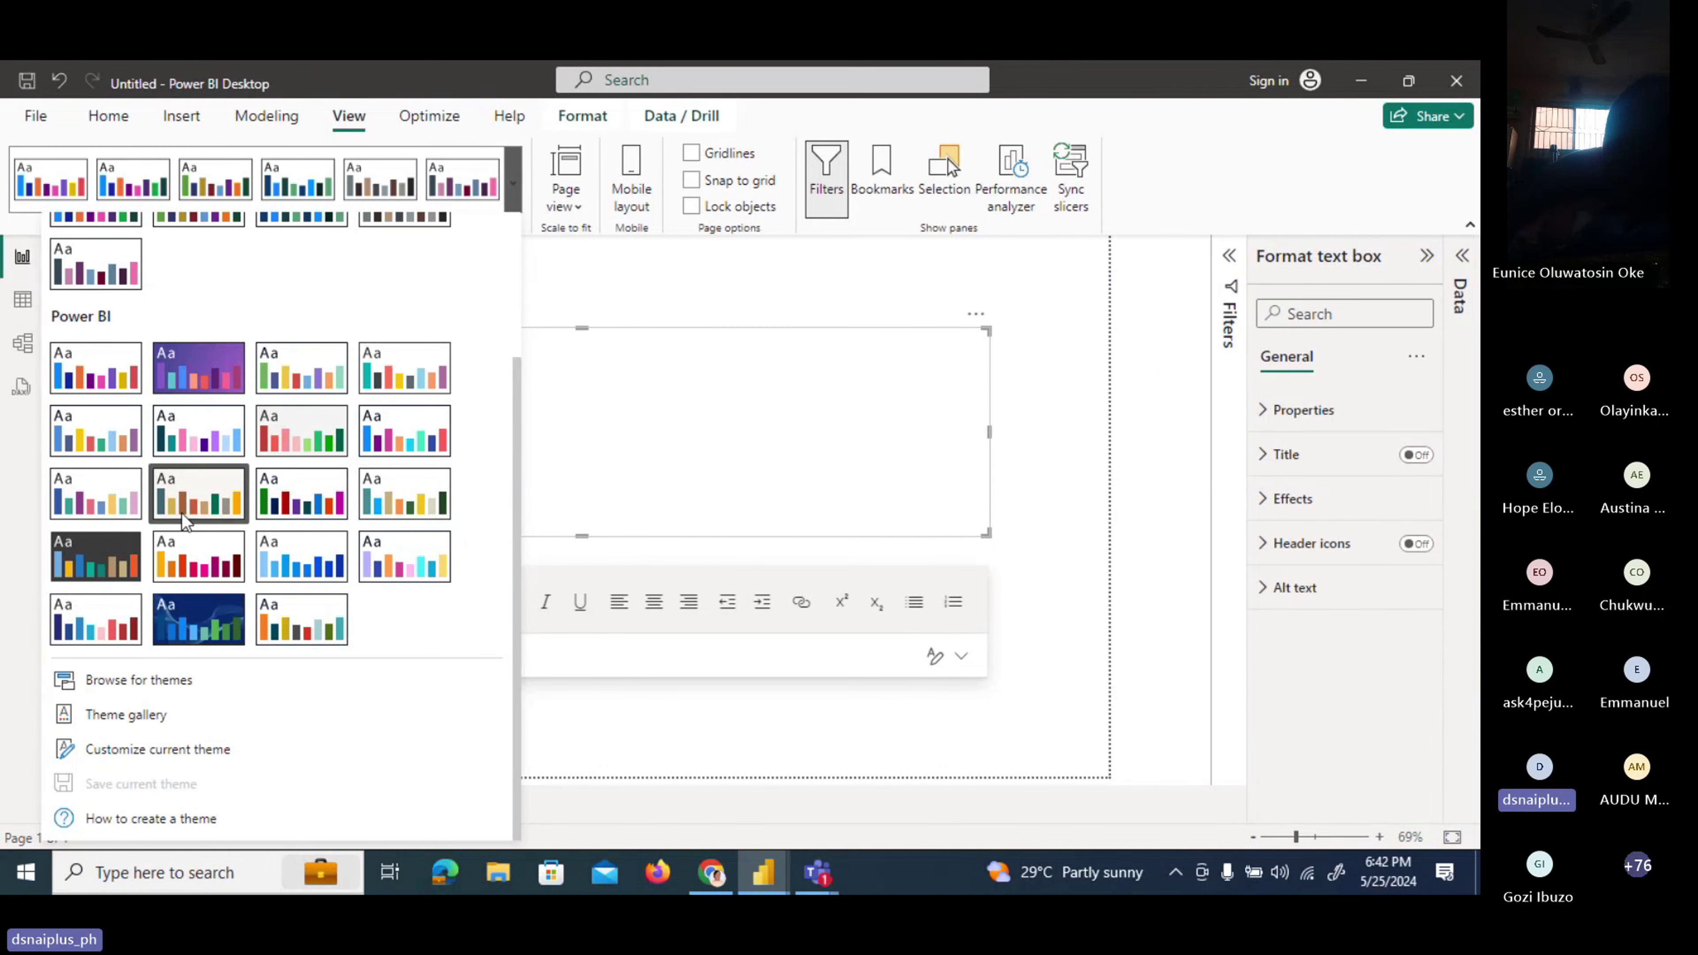
scroll(384, 245, "up", 1)
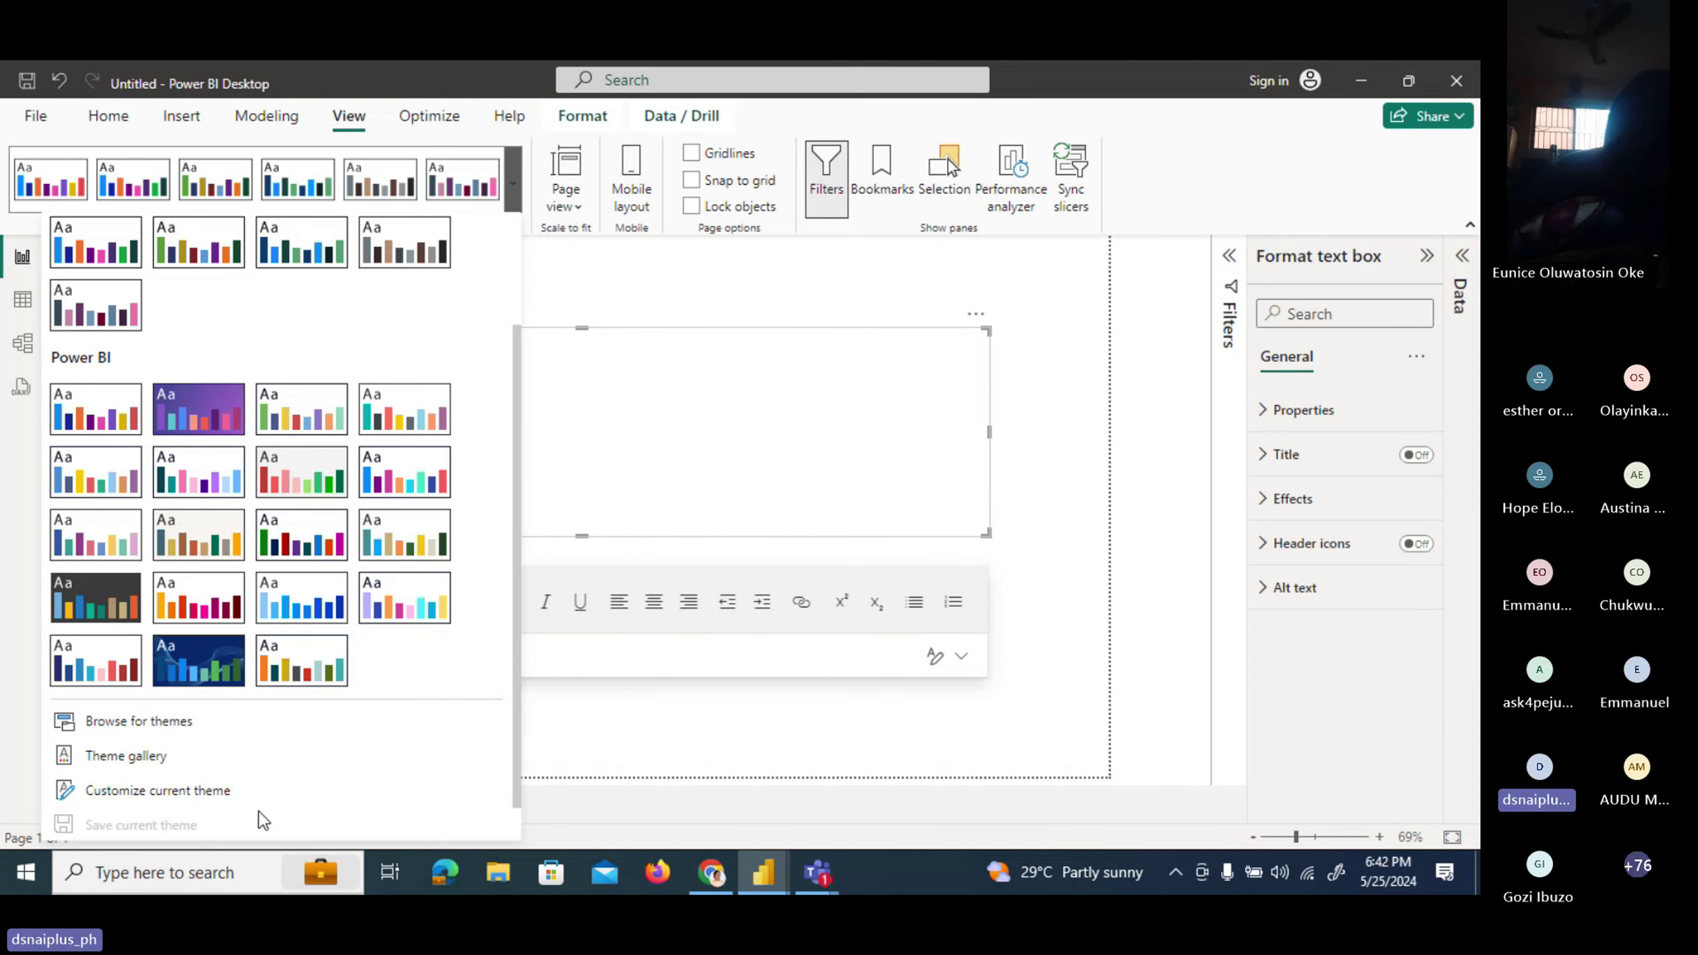
left_click(626, 295)
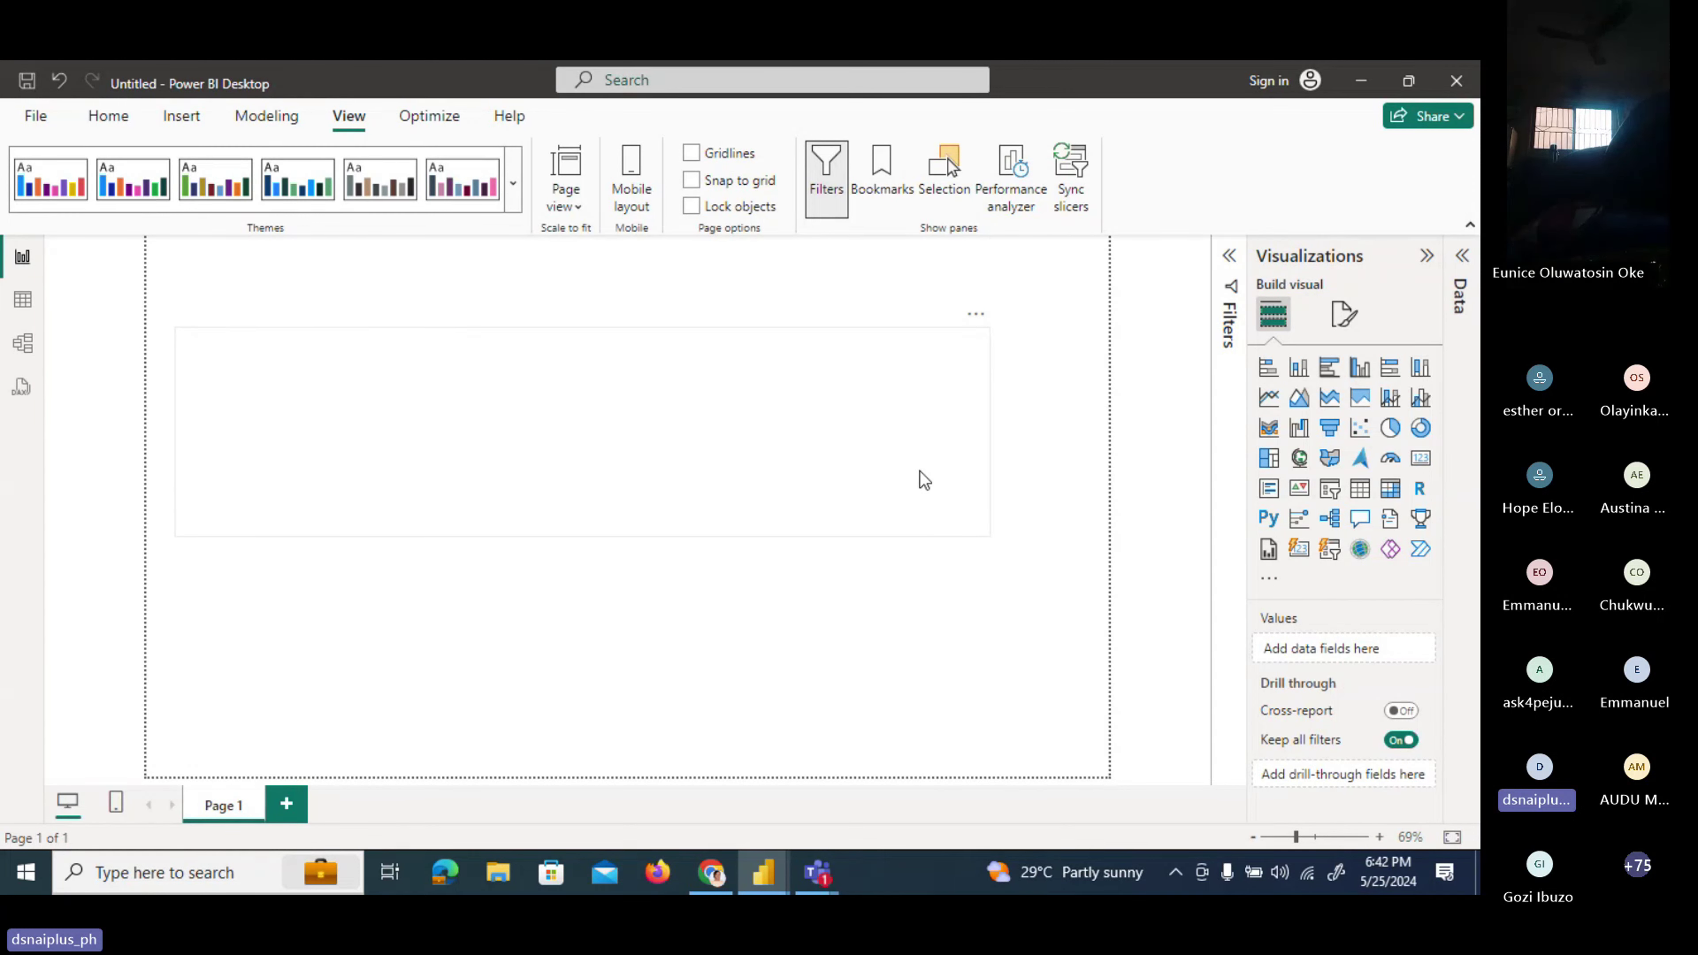
Compare the Optimize and View command sets, check the file options and return to the canvas.
left_click(429, 117)
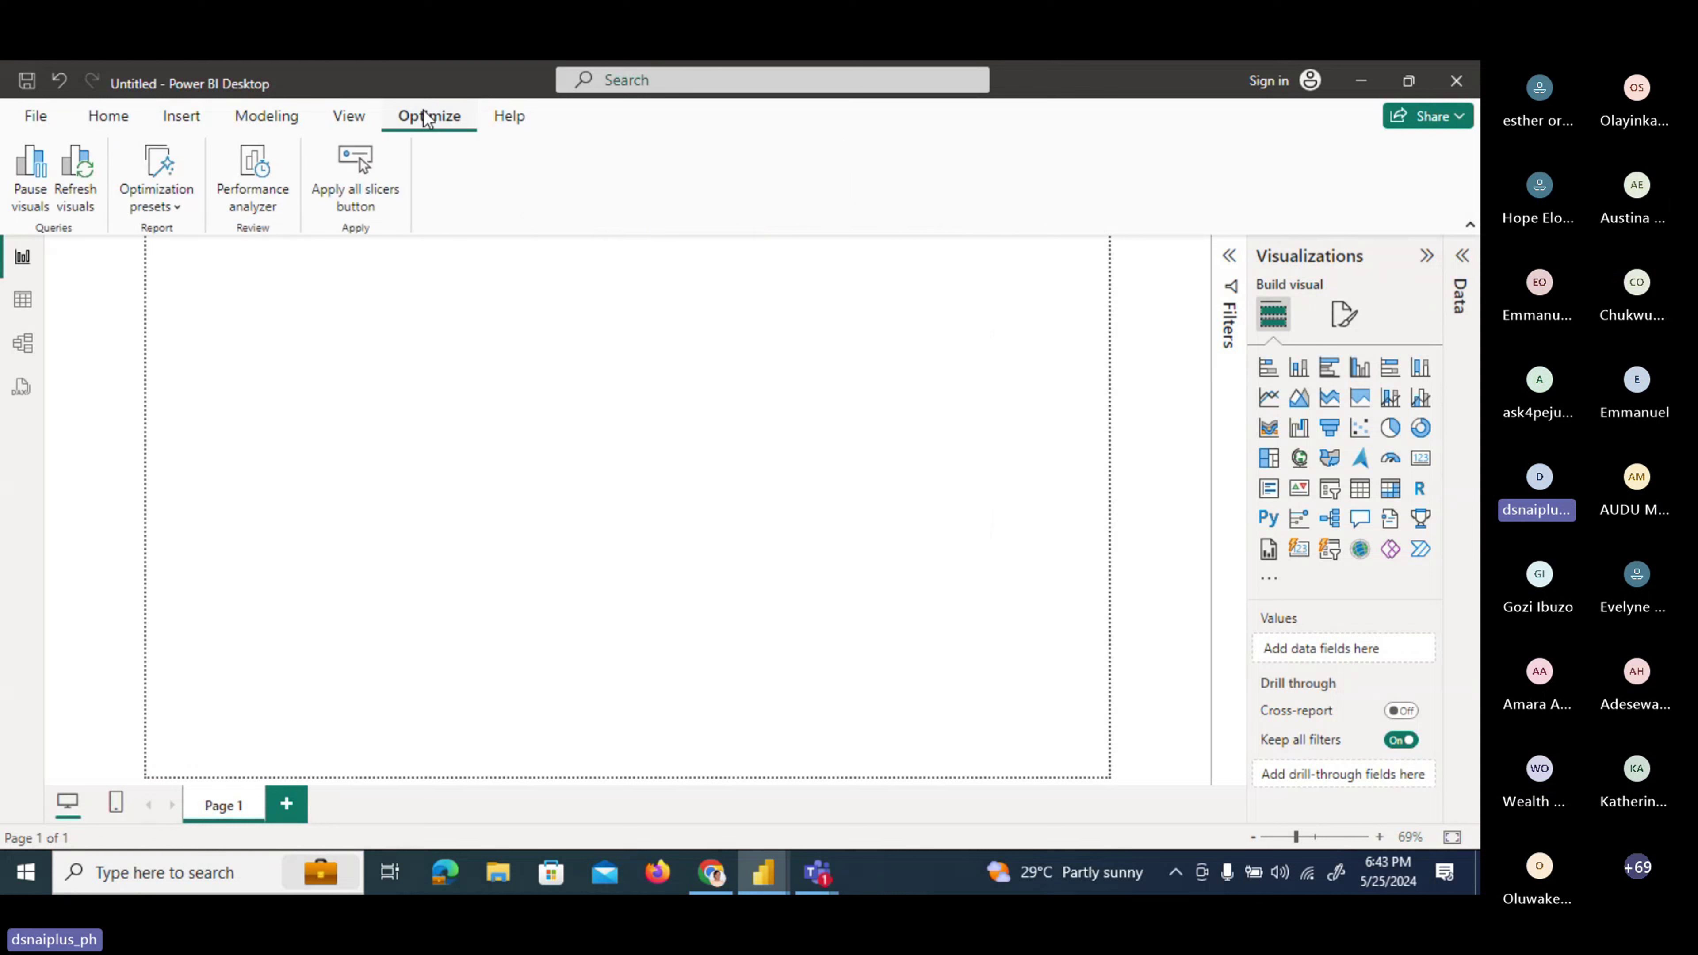
left_click(343, 120)
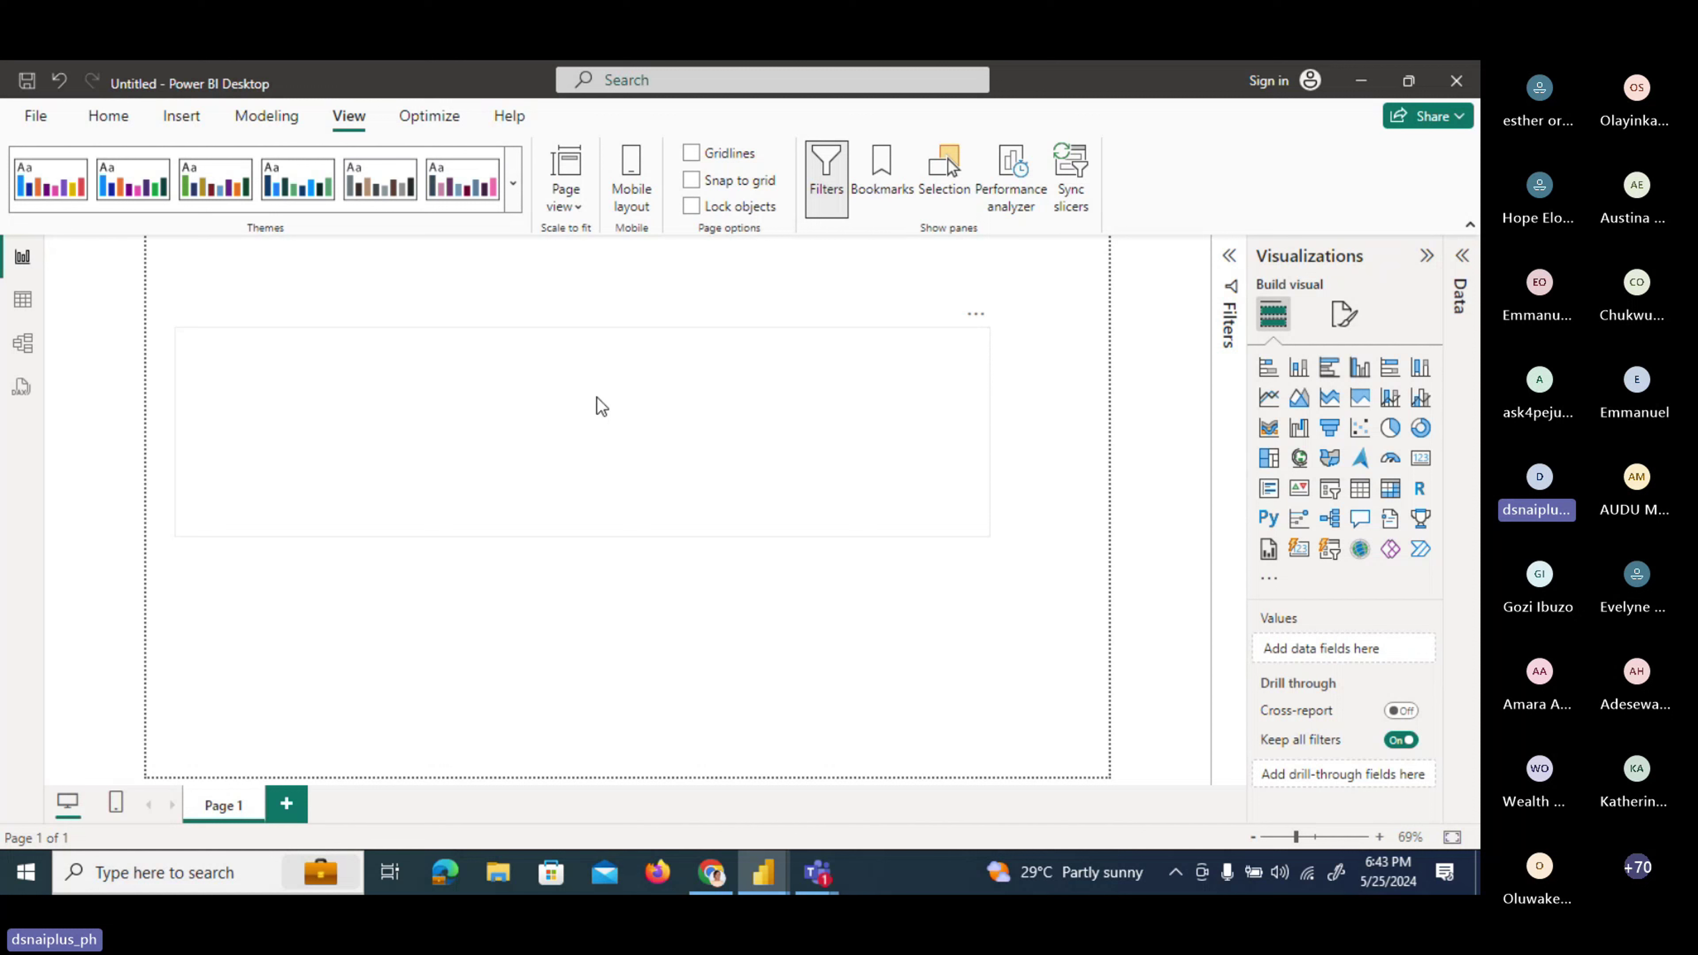
left_click(432, 118)
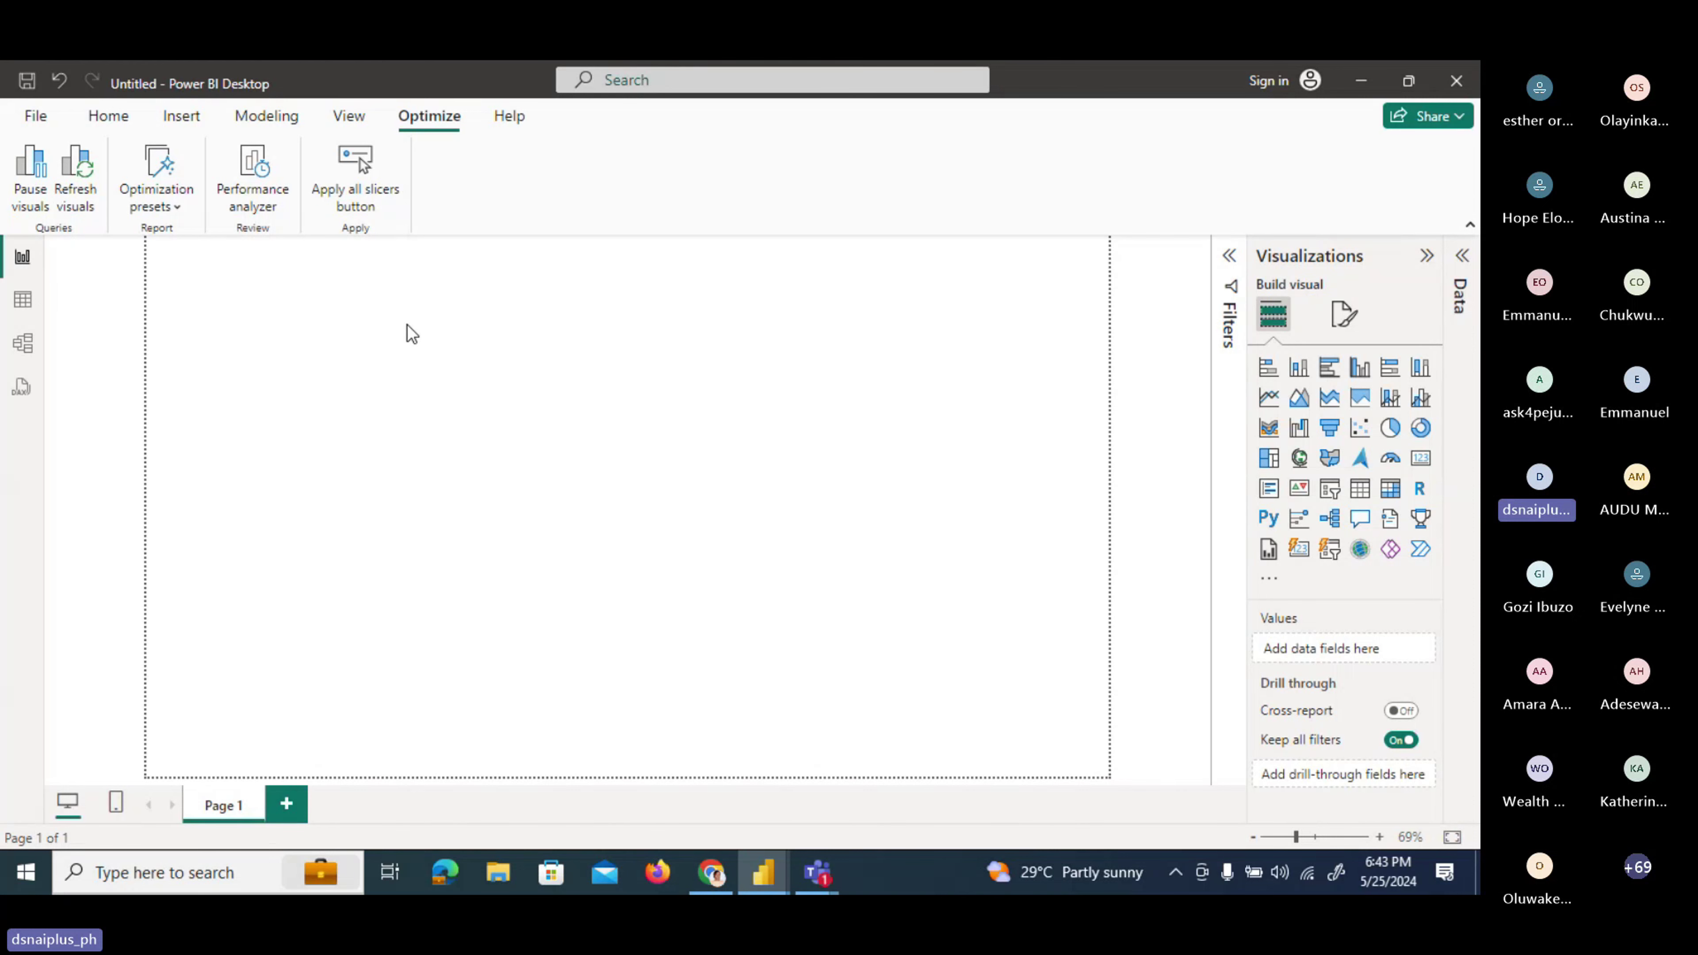
left_click(34, 118)
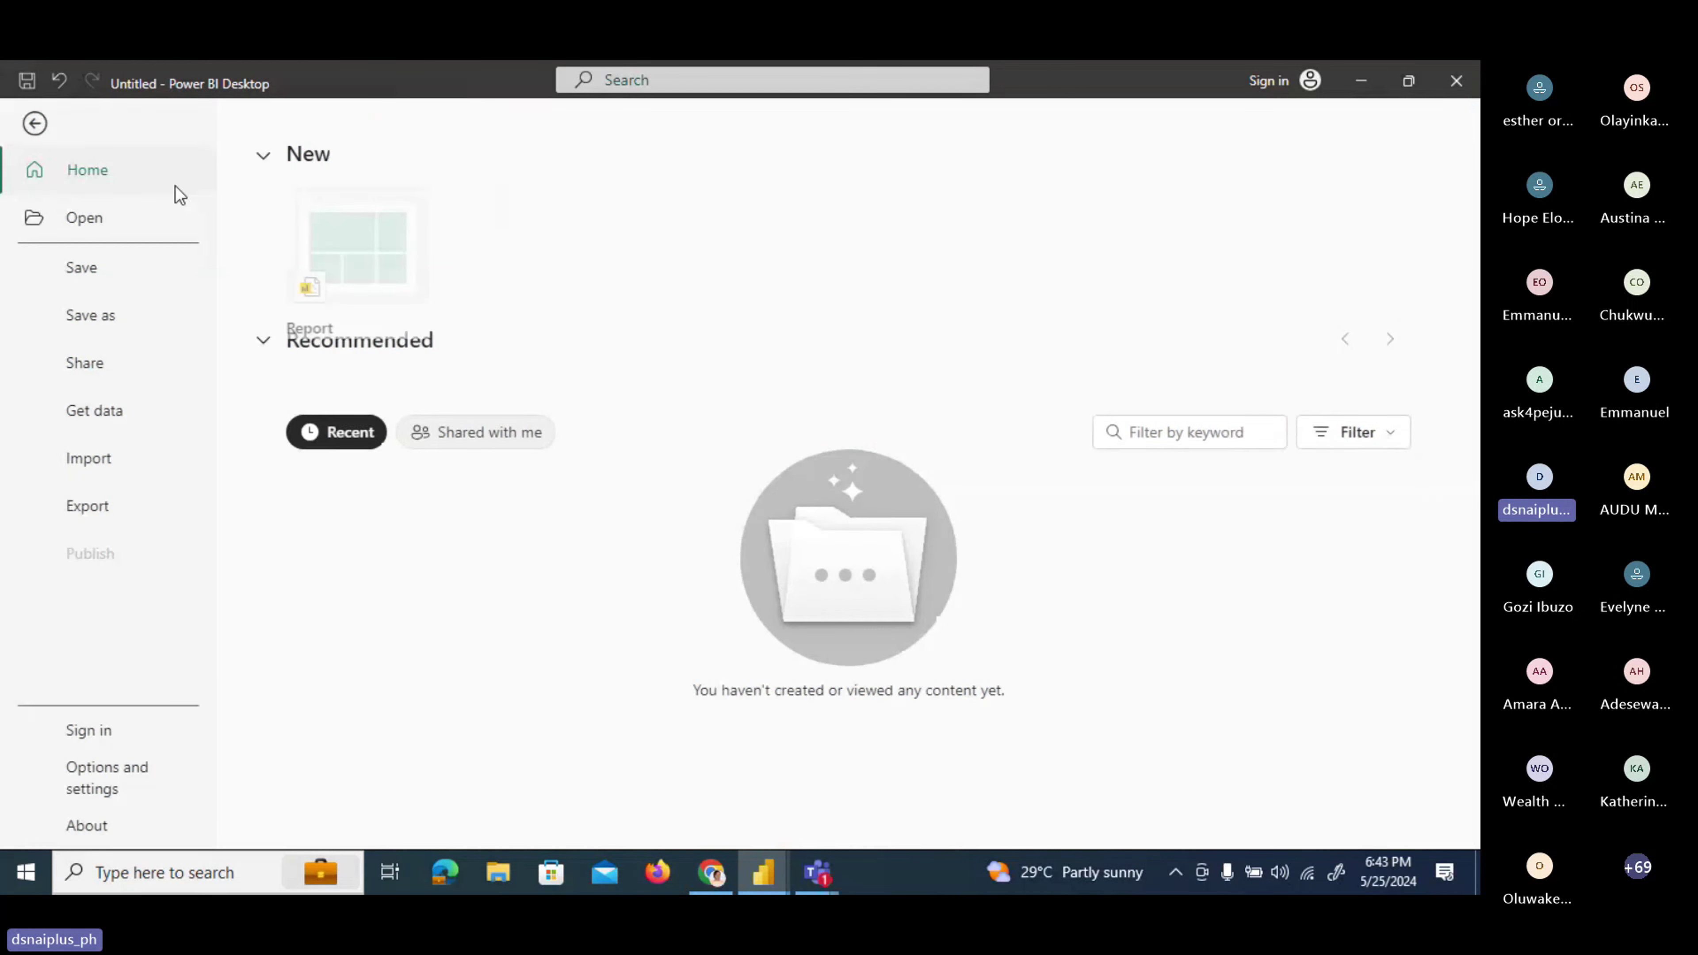
left_click(35, 124)
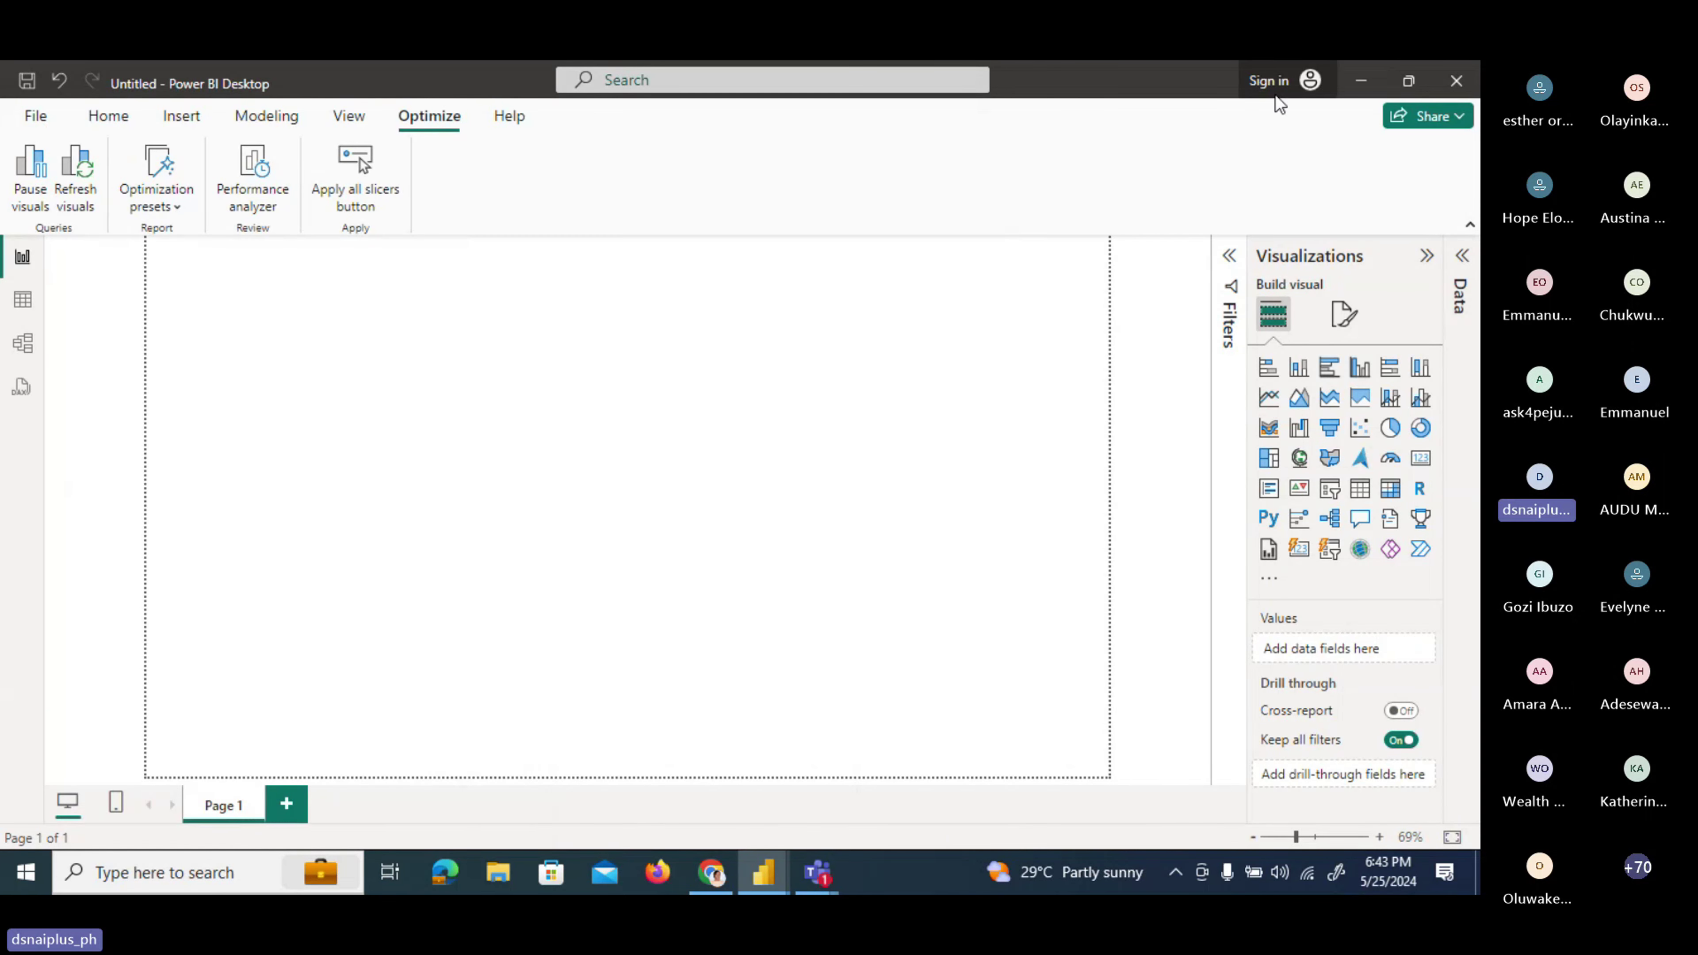
Review the Data Load settings and other categories in the Options dialog, and close it without changes.
left_click(35, 117)
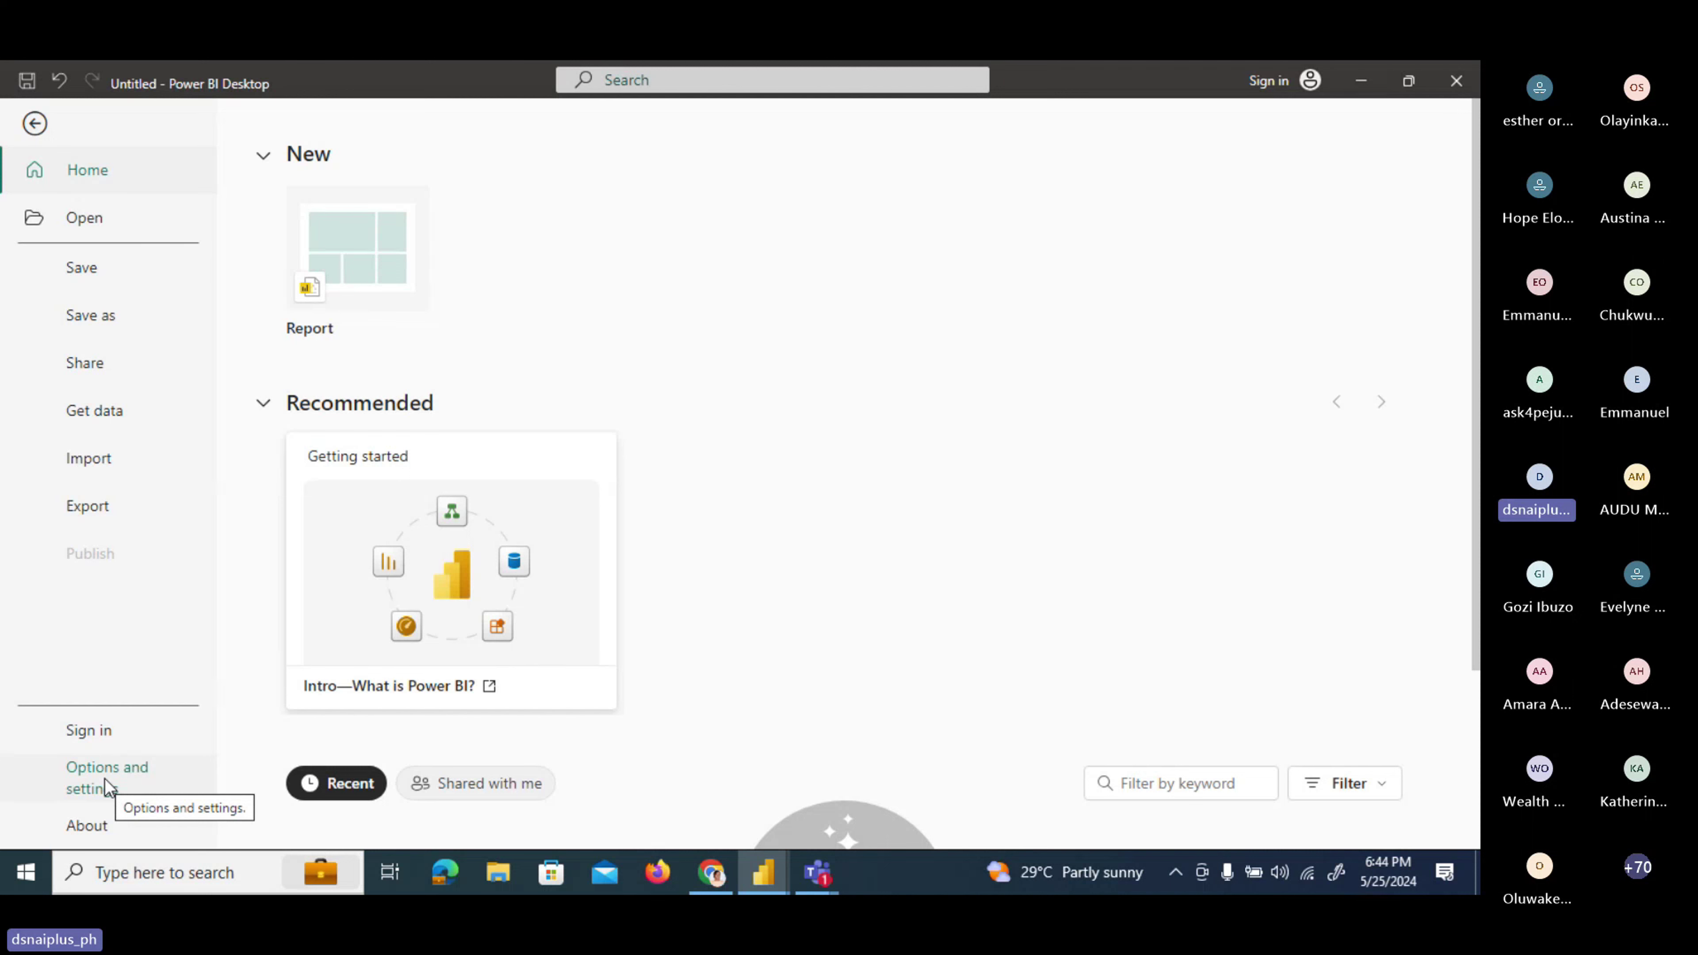
left_click(107, 787)
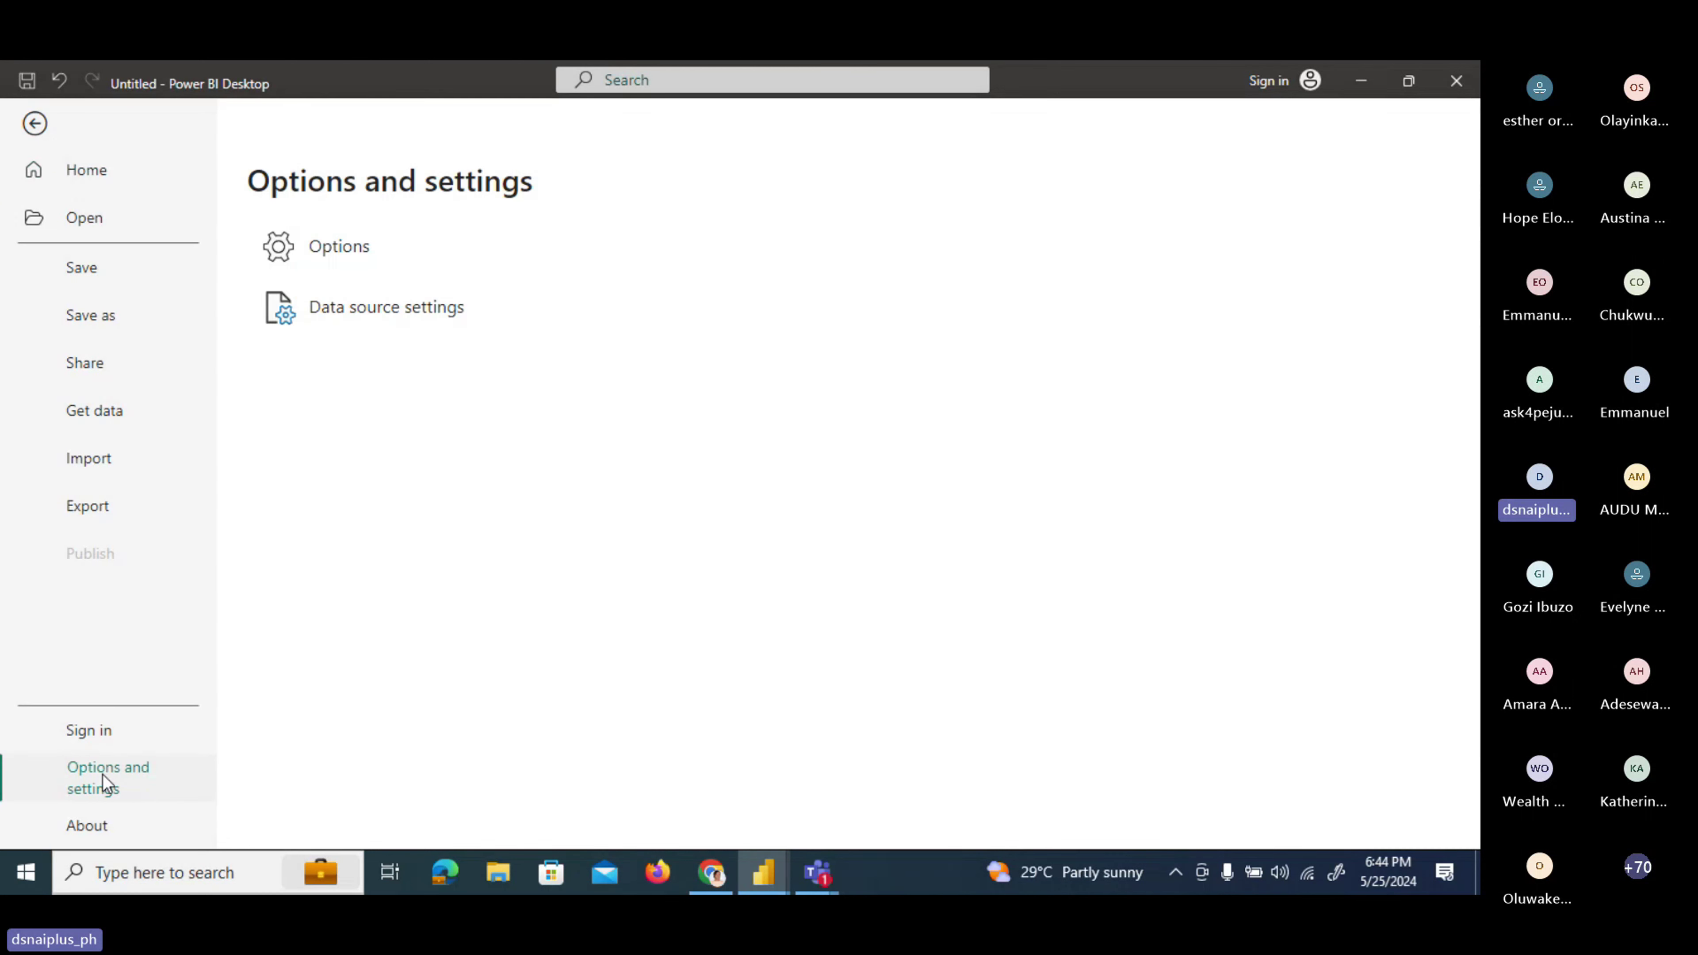
key("Escape")
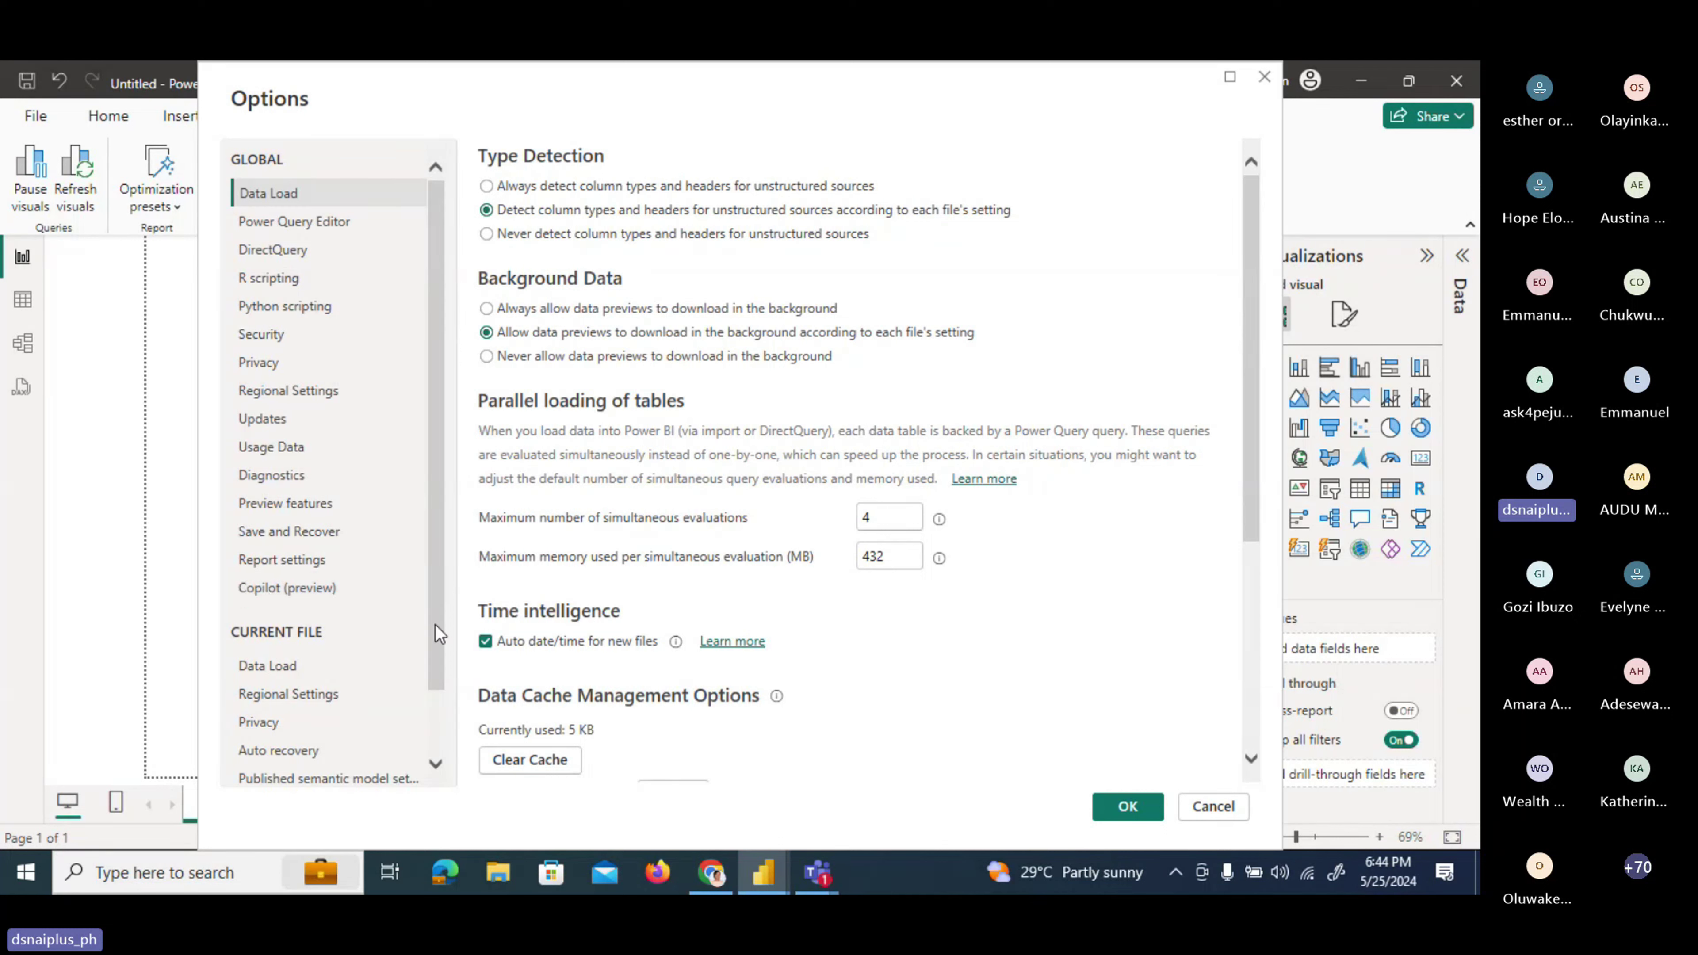
scroll(433, 631, "down", 1)
scroll(441, 569, "up", 1)
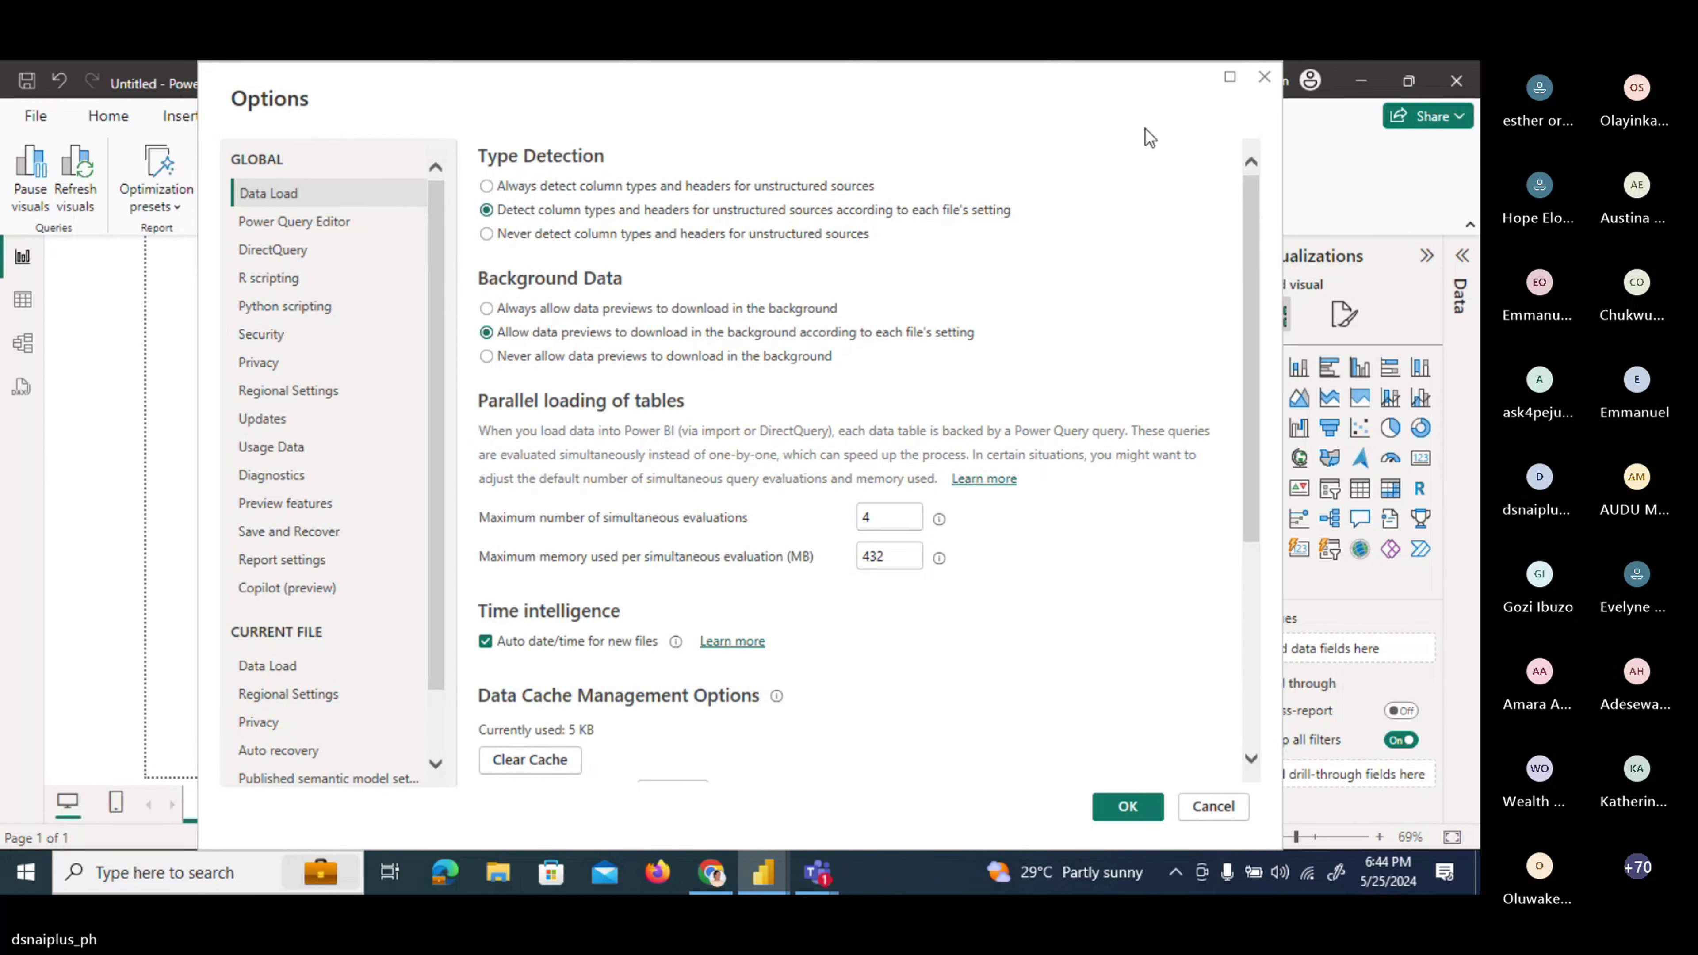
left_click(1265, 81)
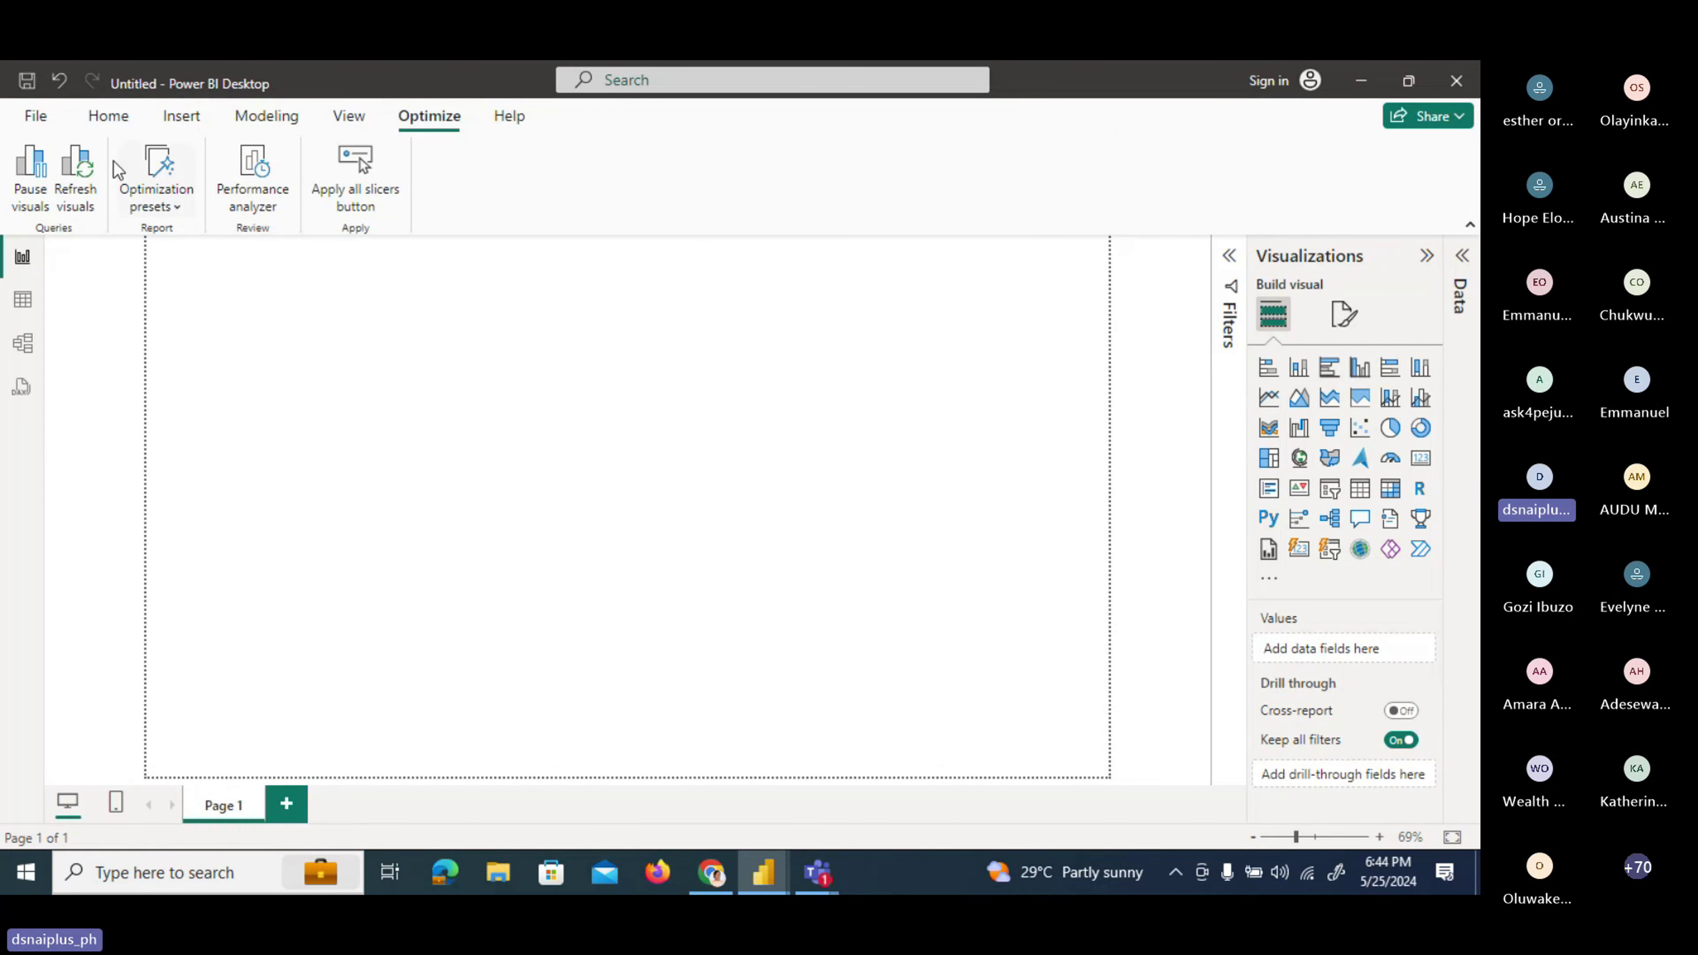
Import the "5. dirty data" Excel workbook from the TECHSTYLER folder into the report.
left_click(93, 116)
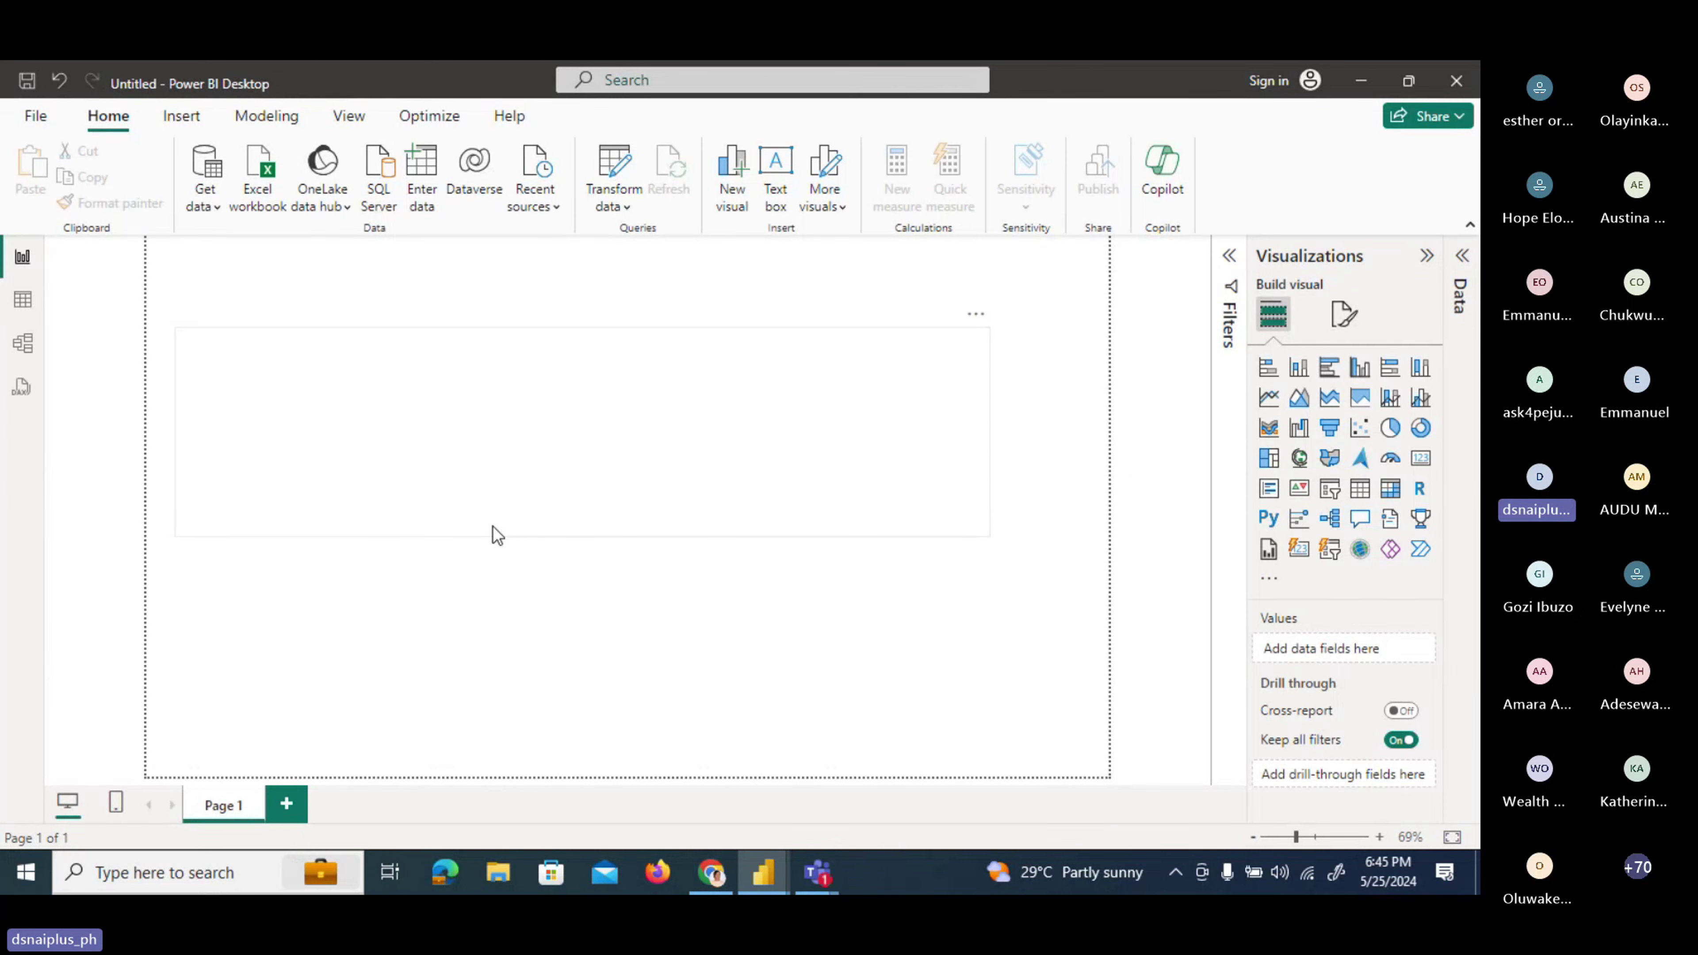
left_click(36, 116)
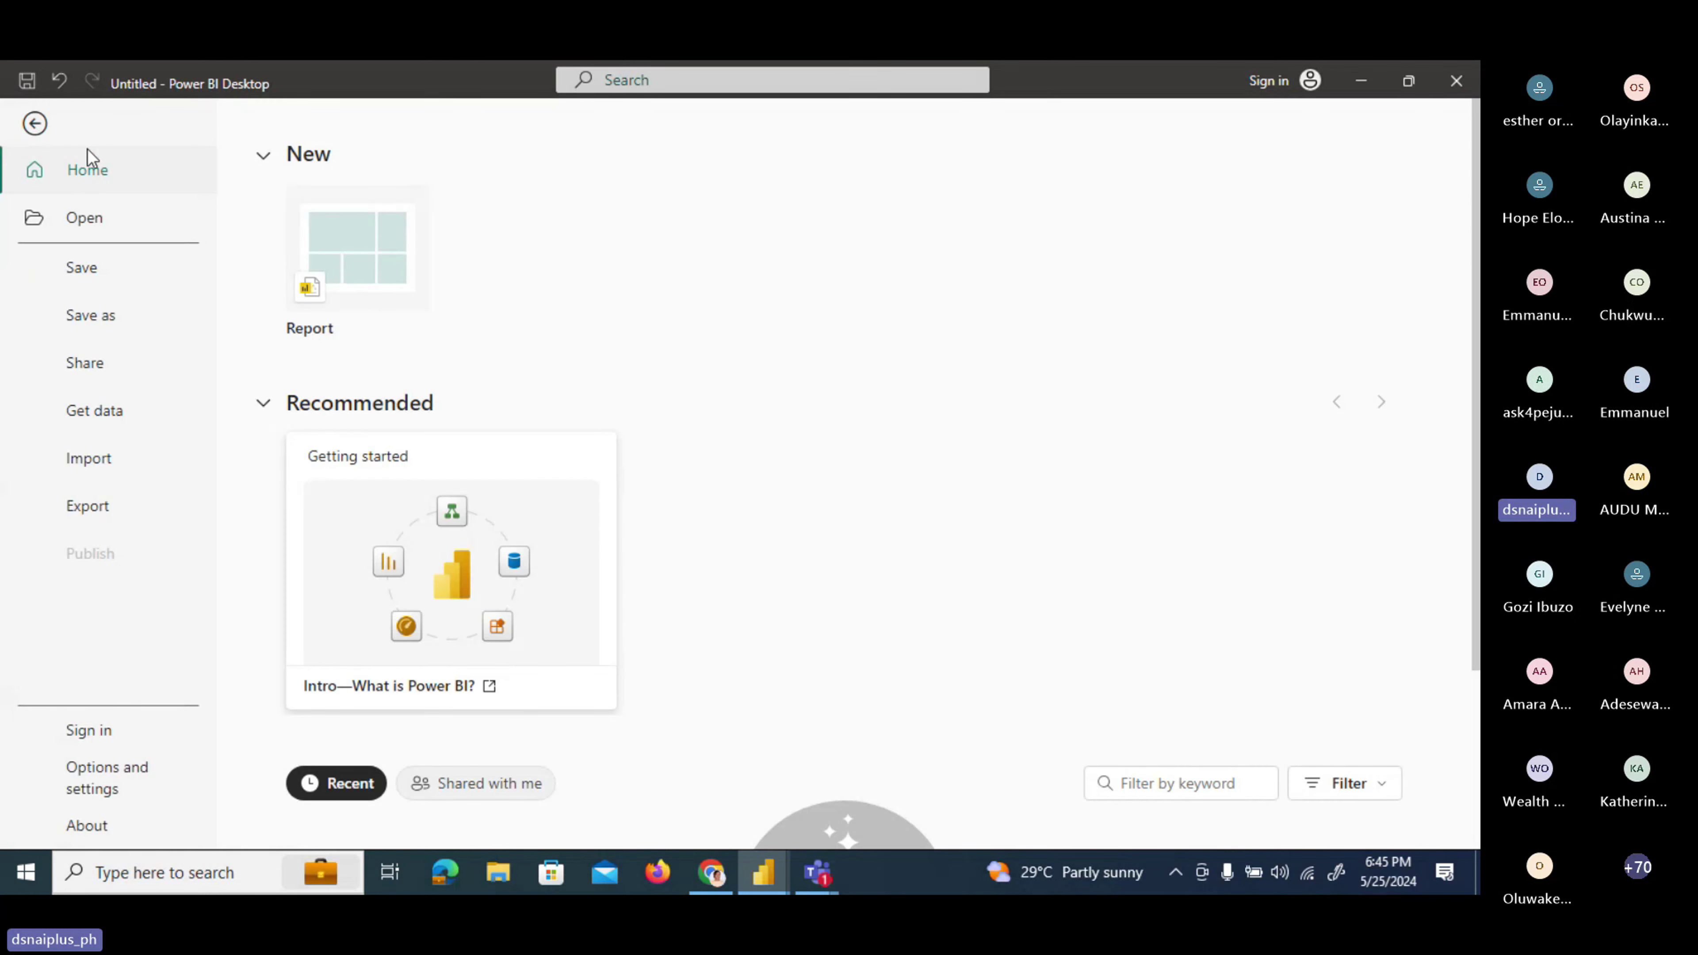
left_click(35, 123)
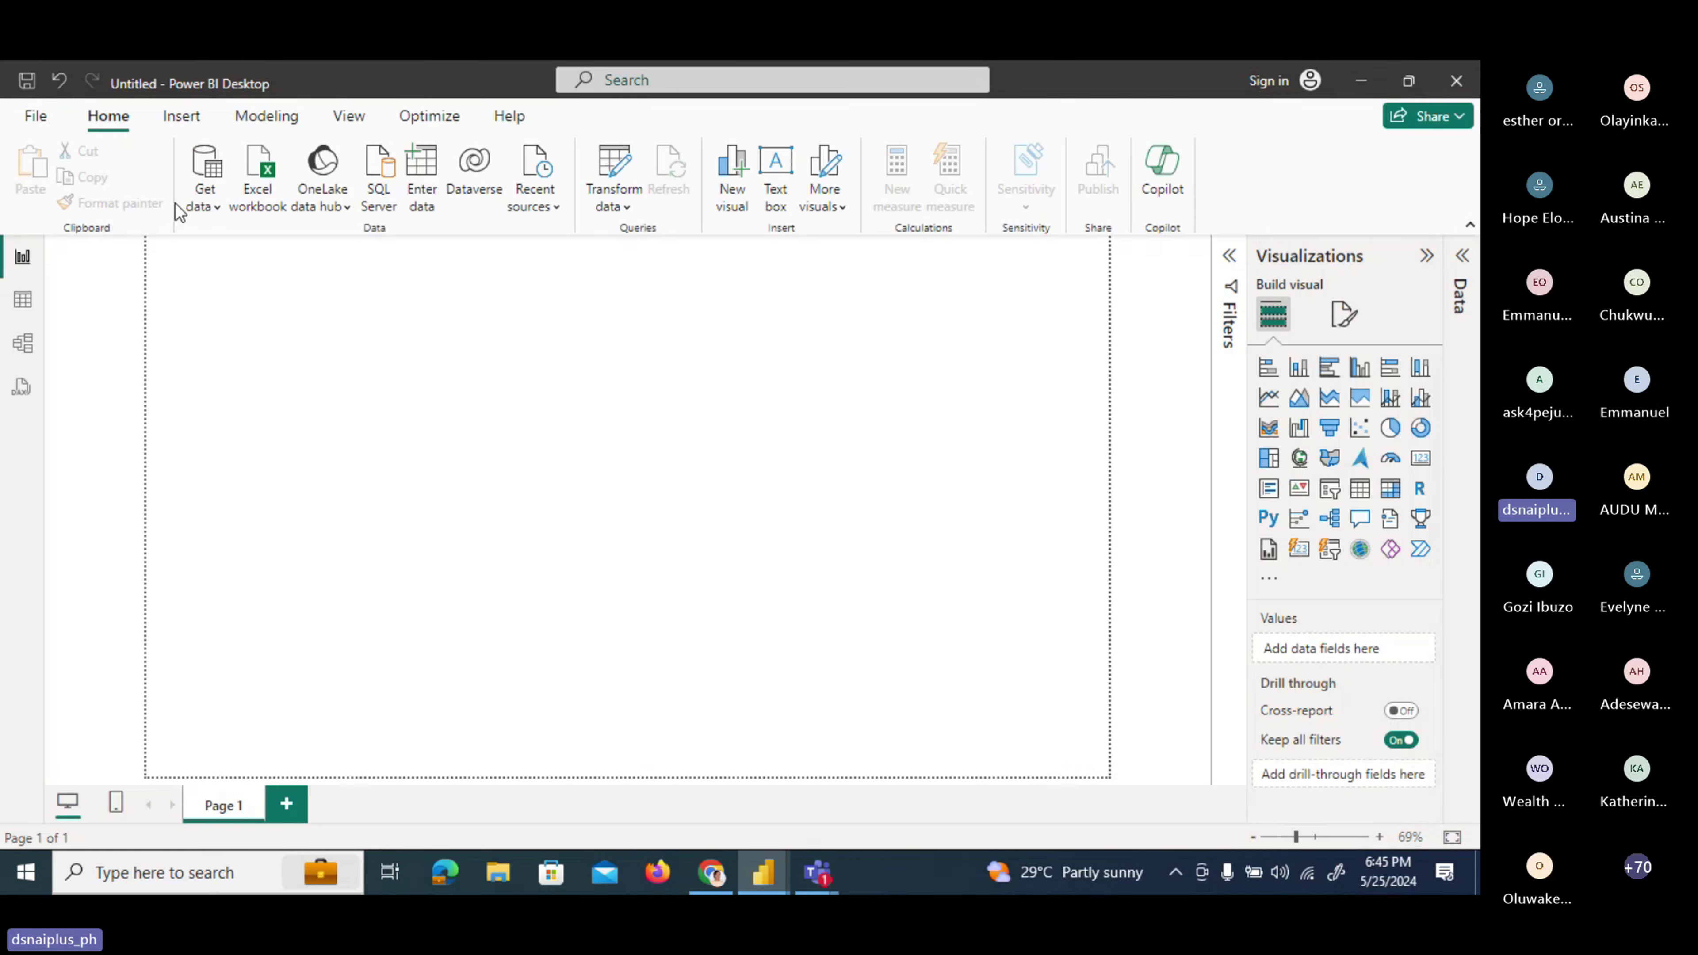
left_click(286, 213)
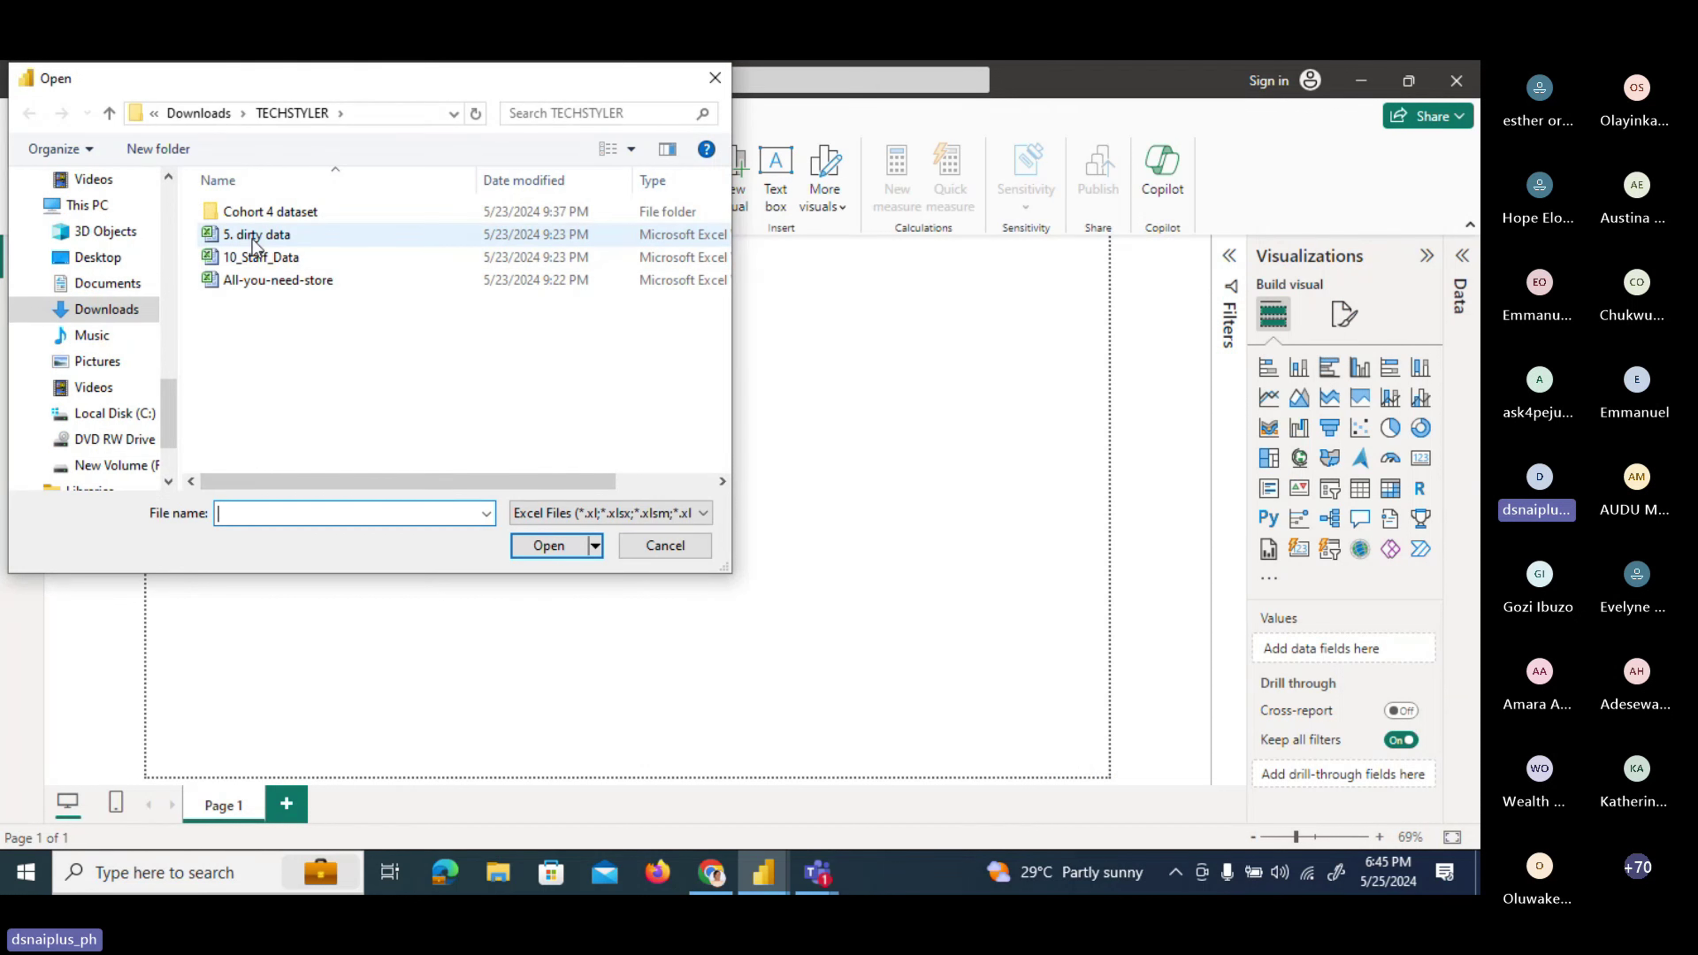
left_click(256, 258)
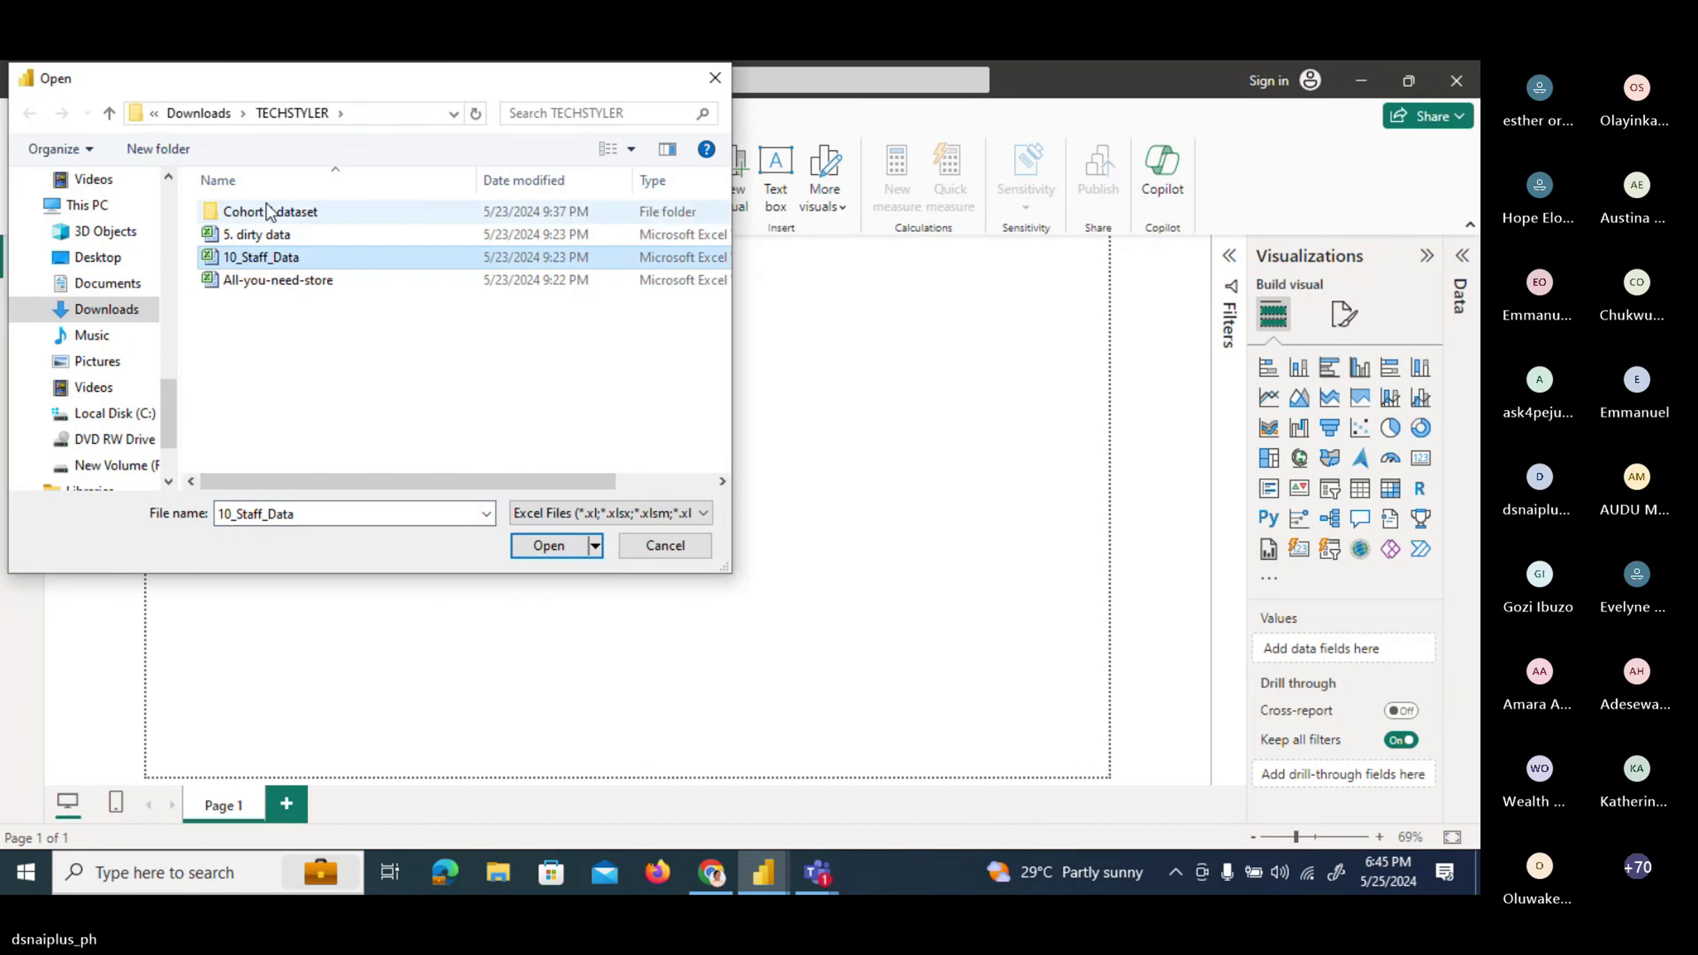
left_click(261, 236)
left_click(548, 544)
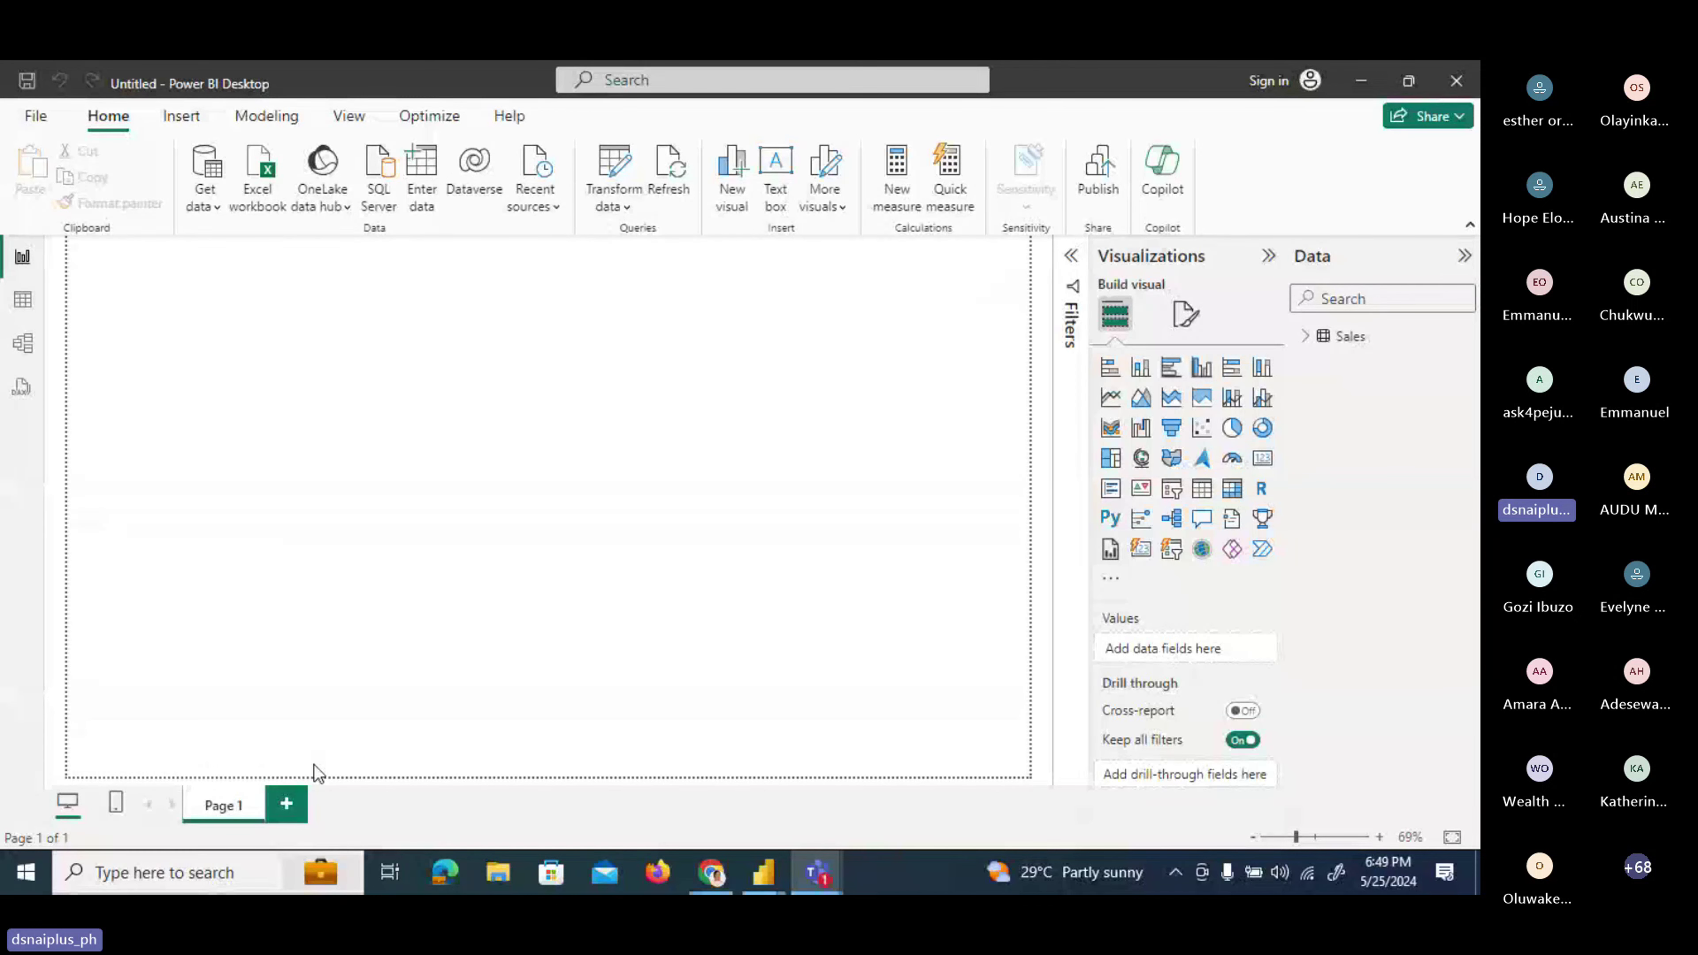
Add a new page to the report.
left_click(285, 806)
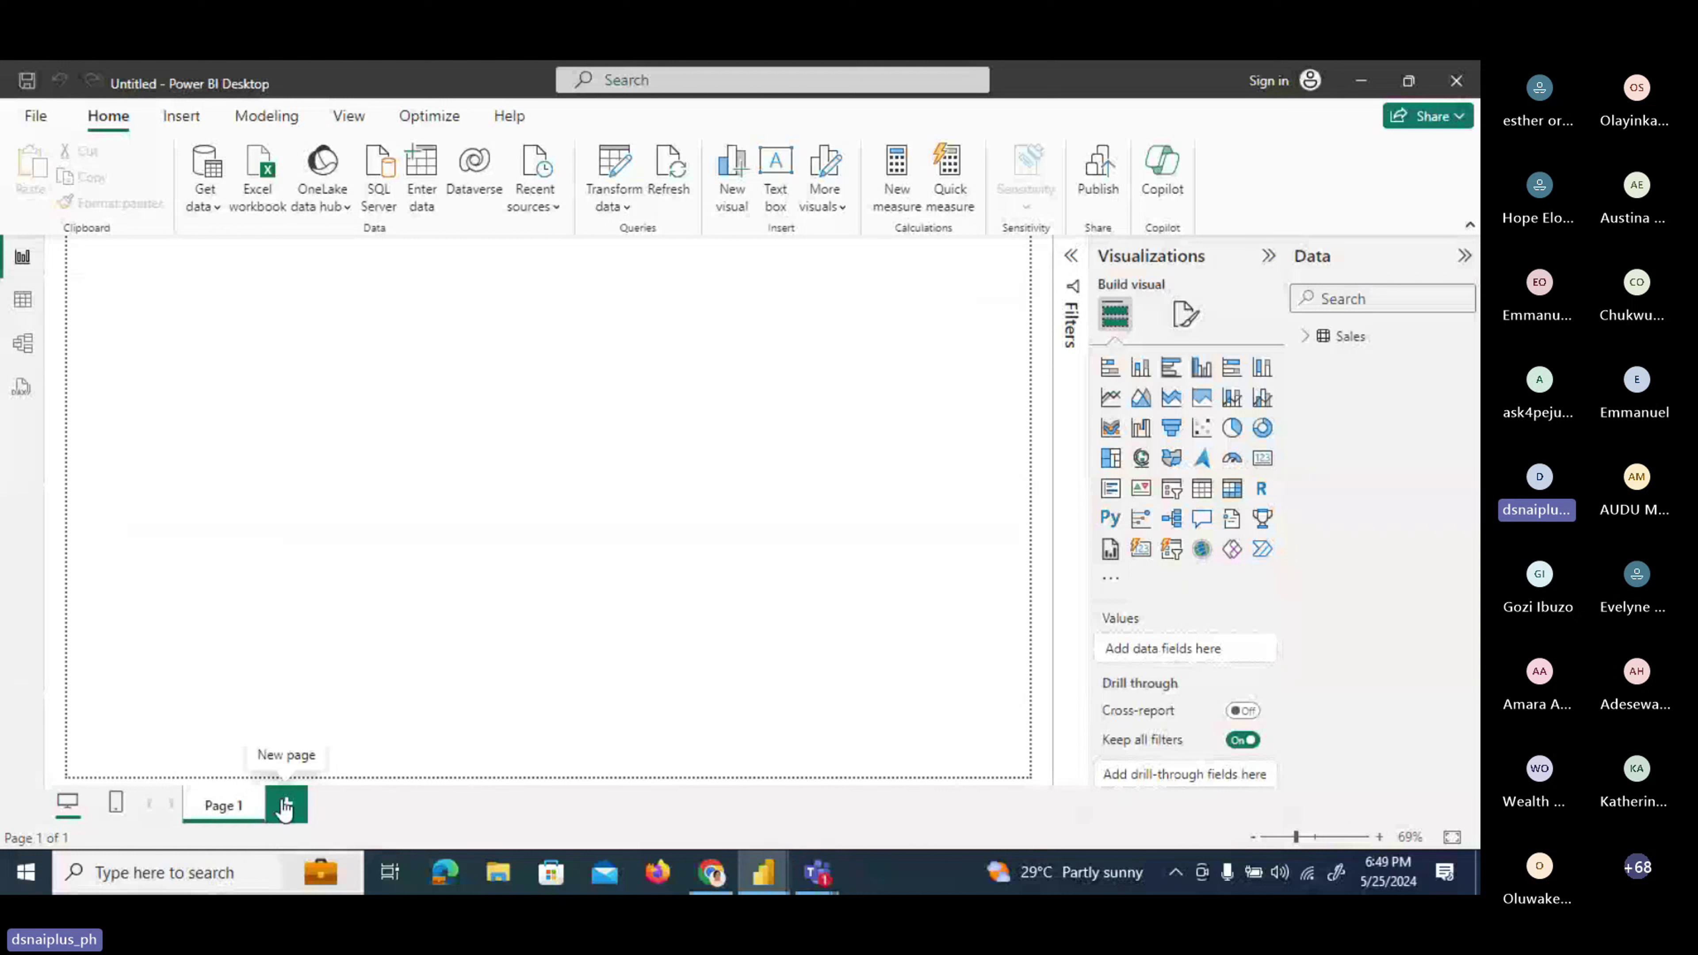
Add five more blank pages to the report, up to Page 6.
left_click(284, 807)
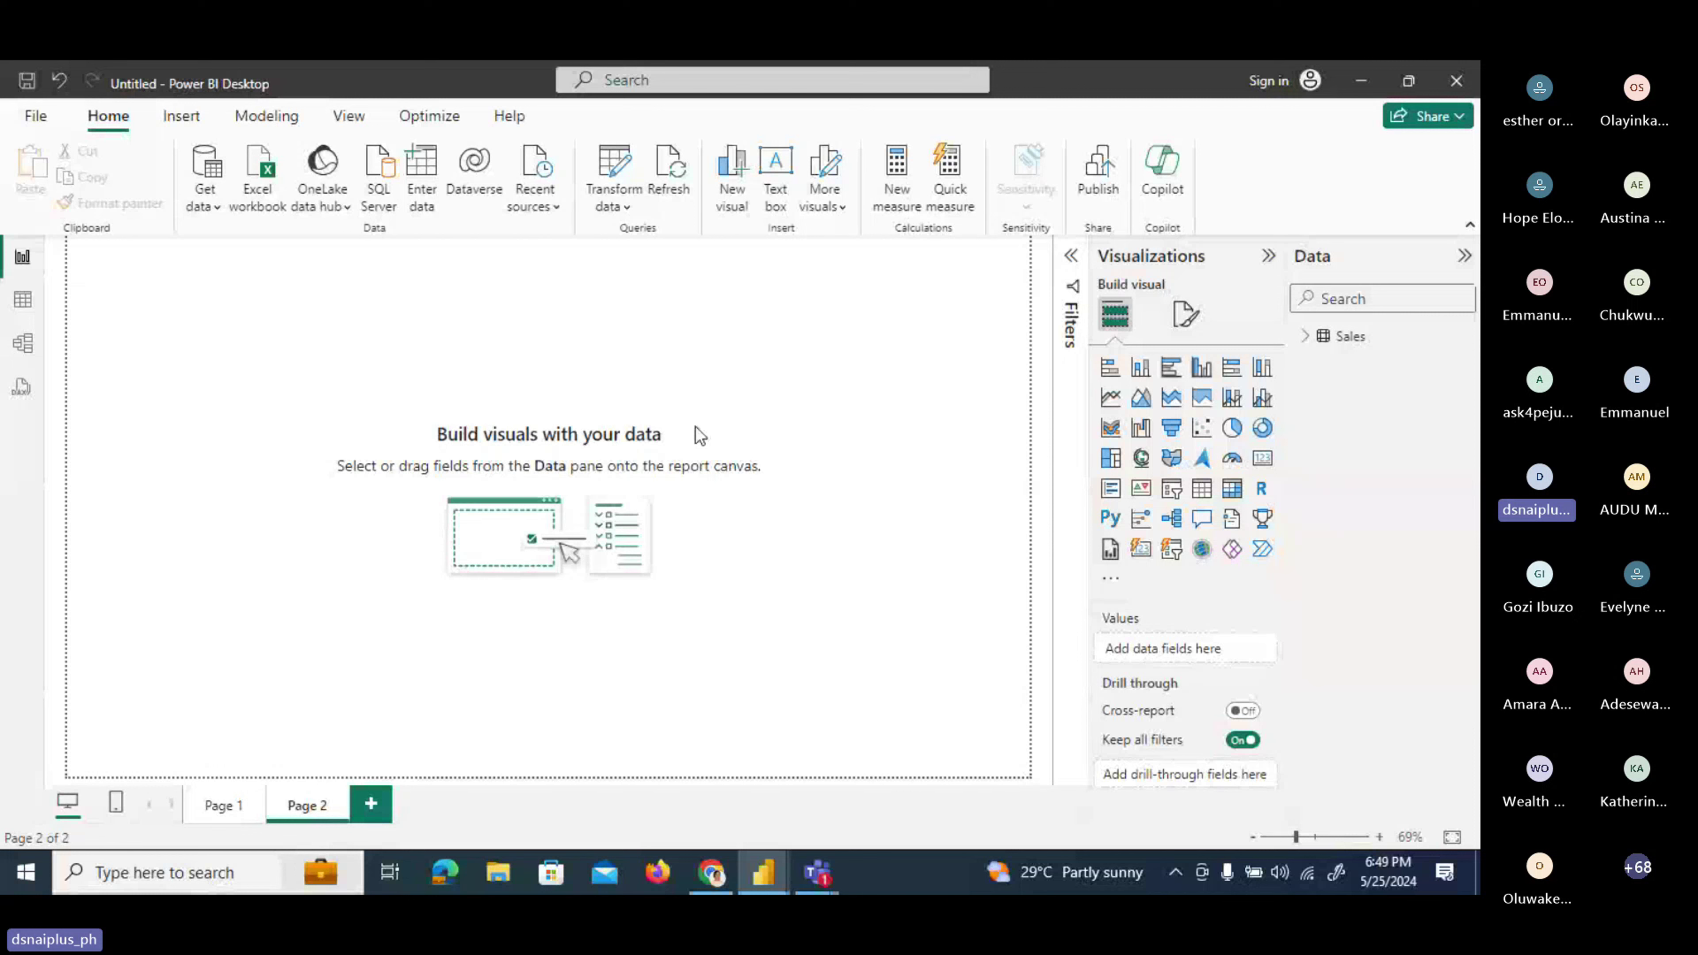
left_click(372, 803)
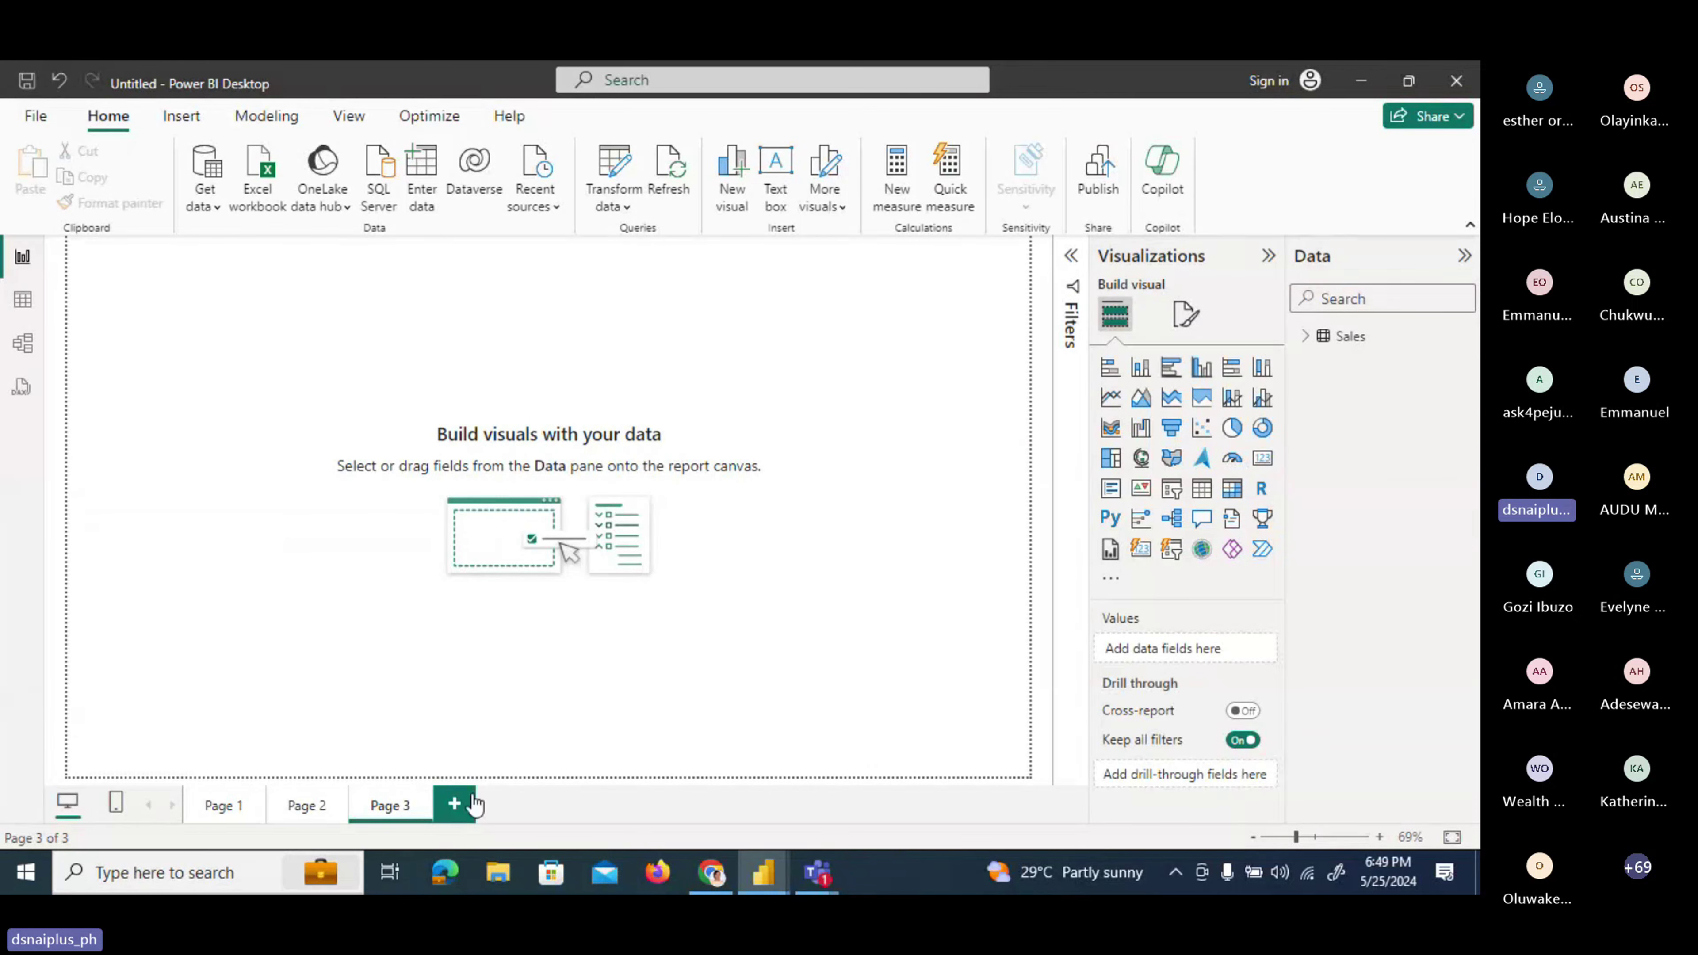
left_click(462, 804)
left_click(536, 806)
left_click(618, 804)
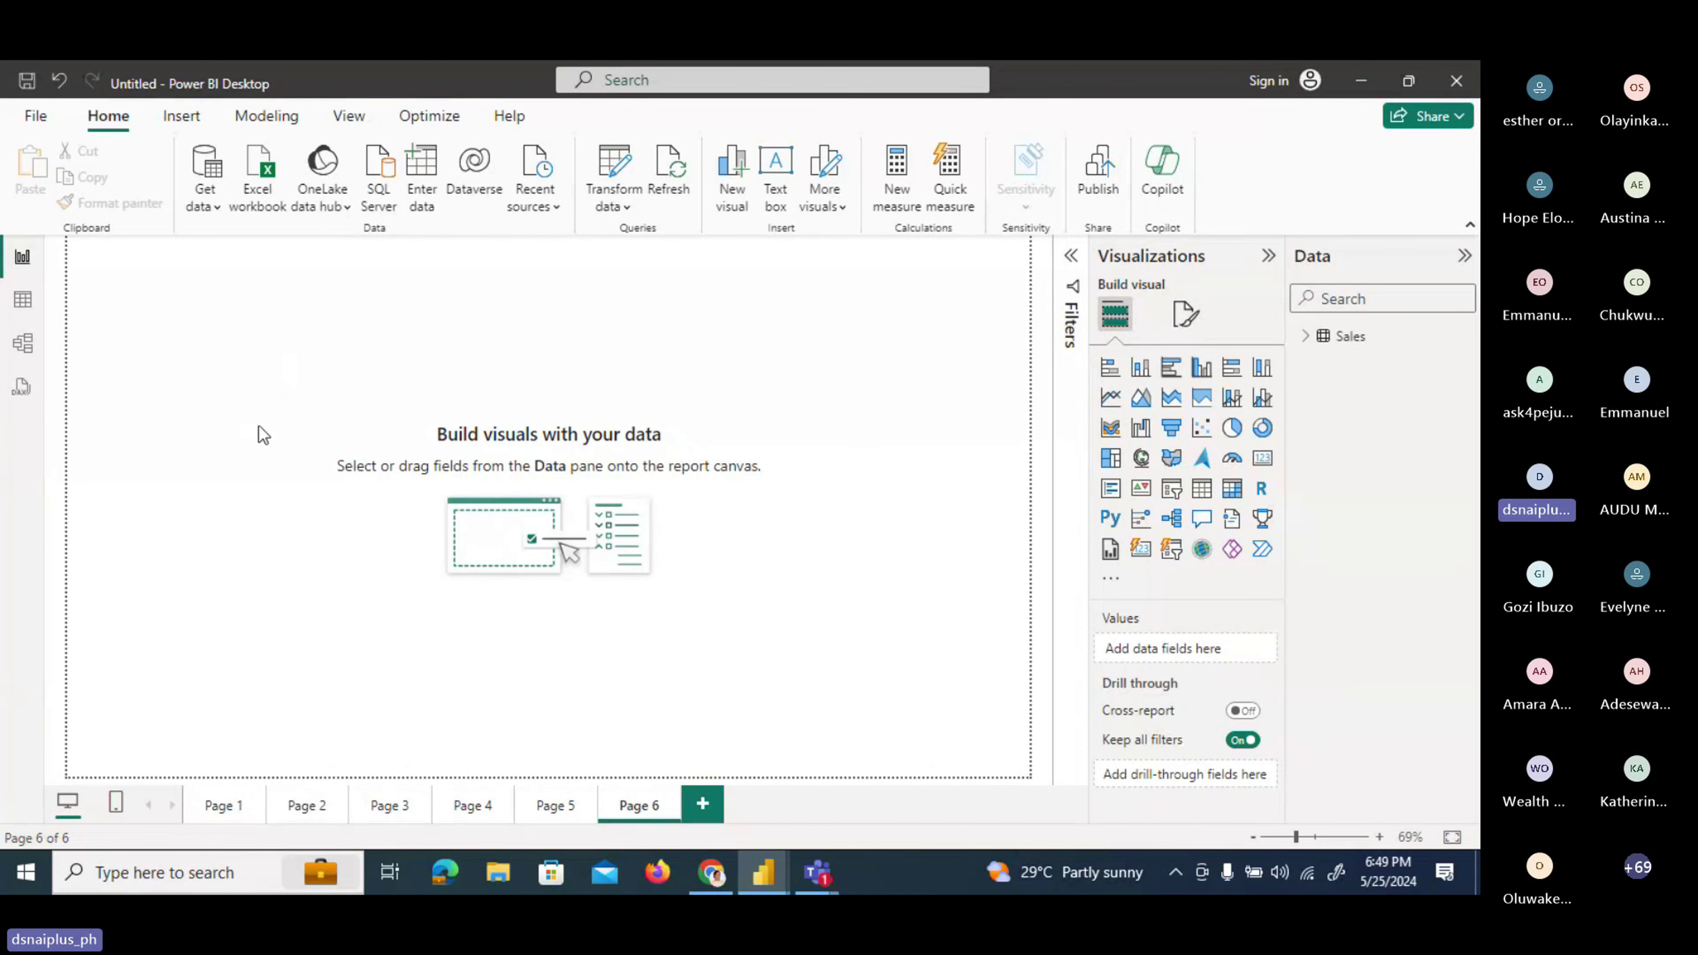
Rename Page 1 of the report as Product.
right_click(217, 811)
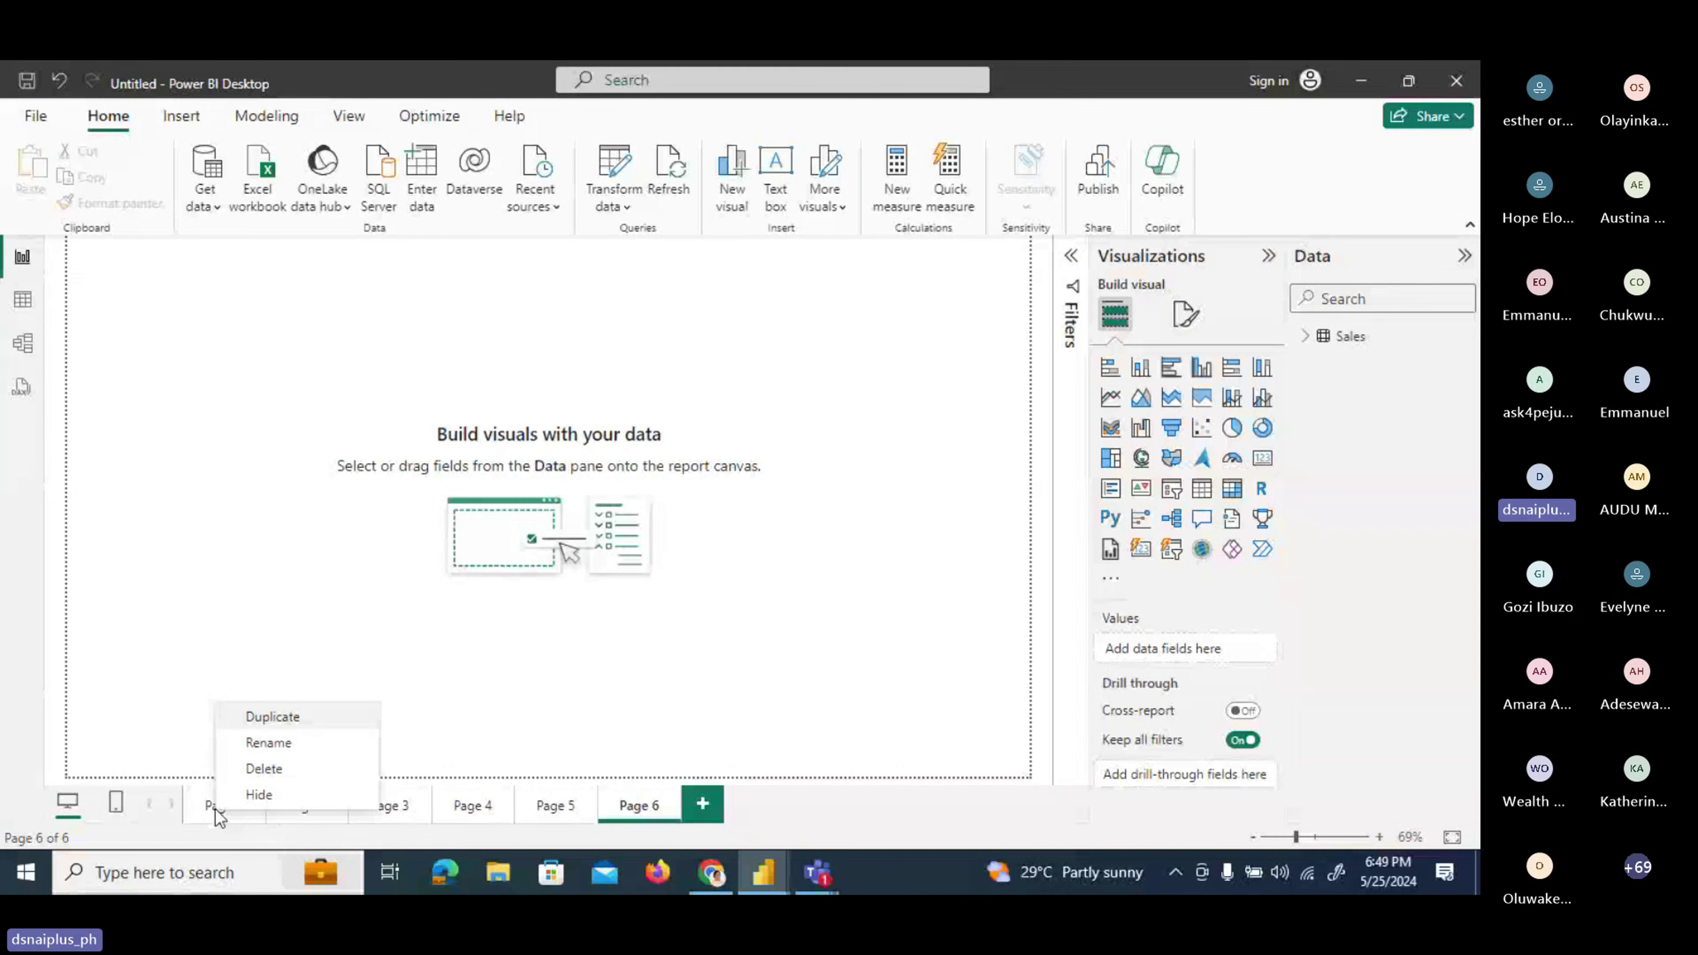
left_click(258, 743)
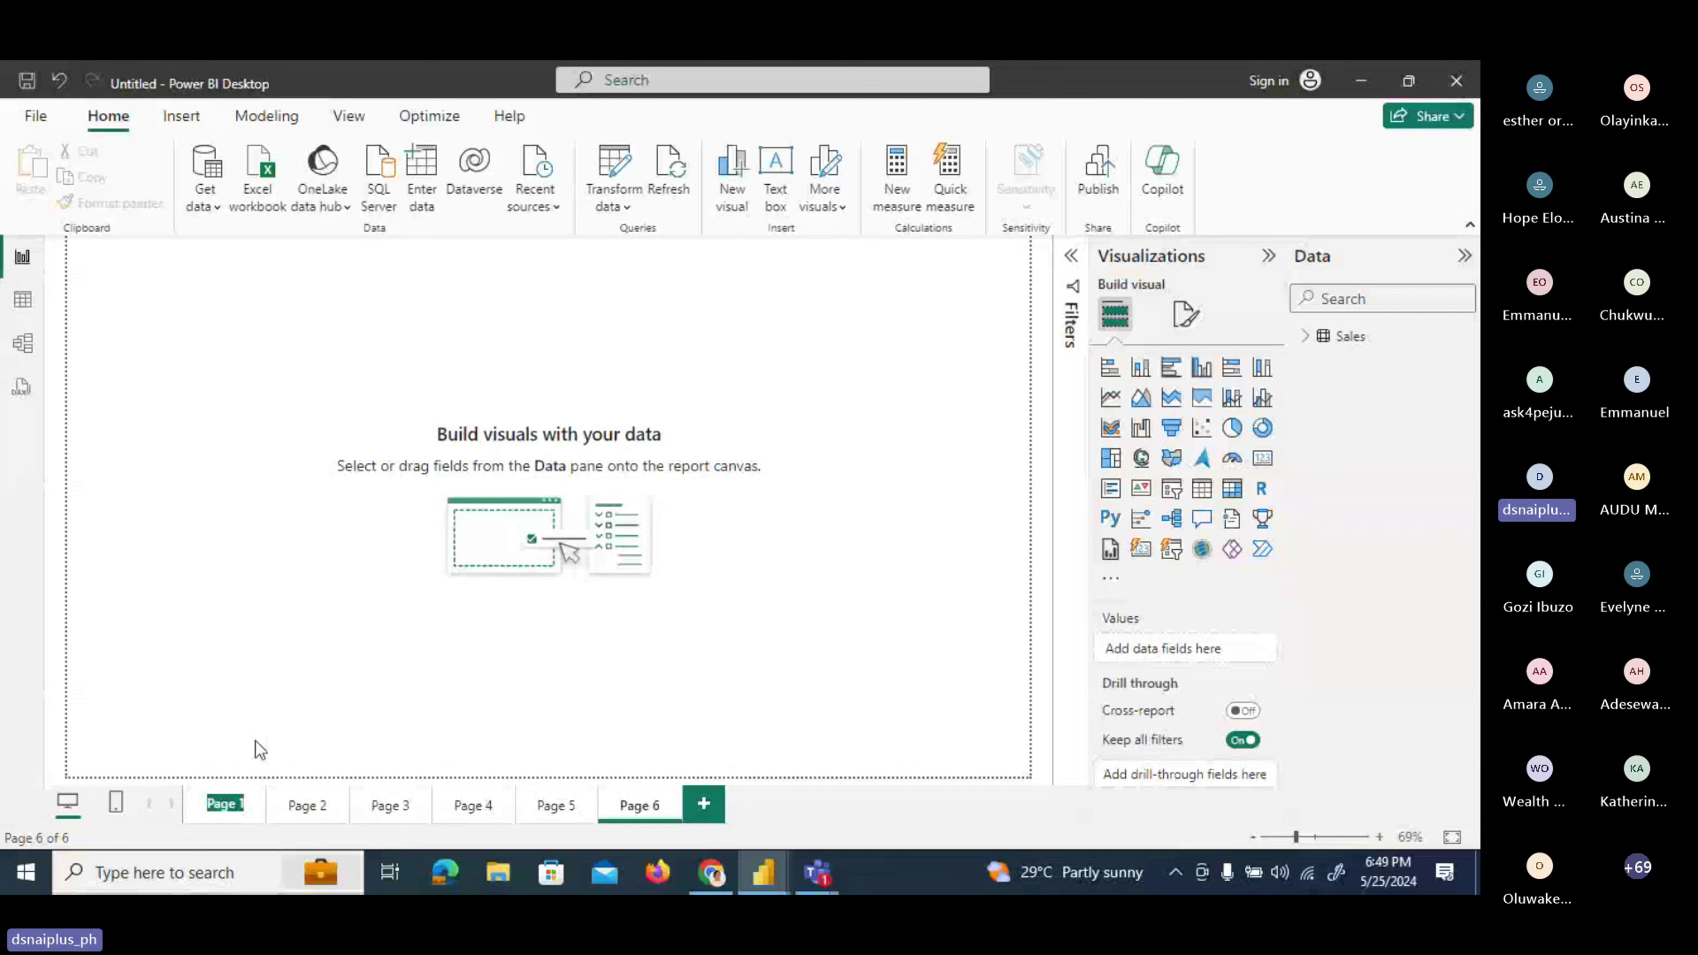
type("Product")
left_click(283, 575)
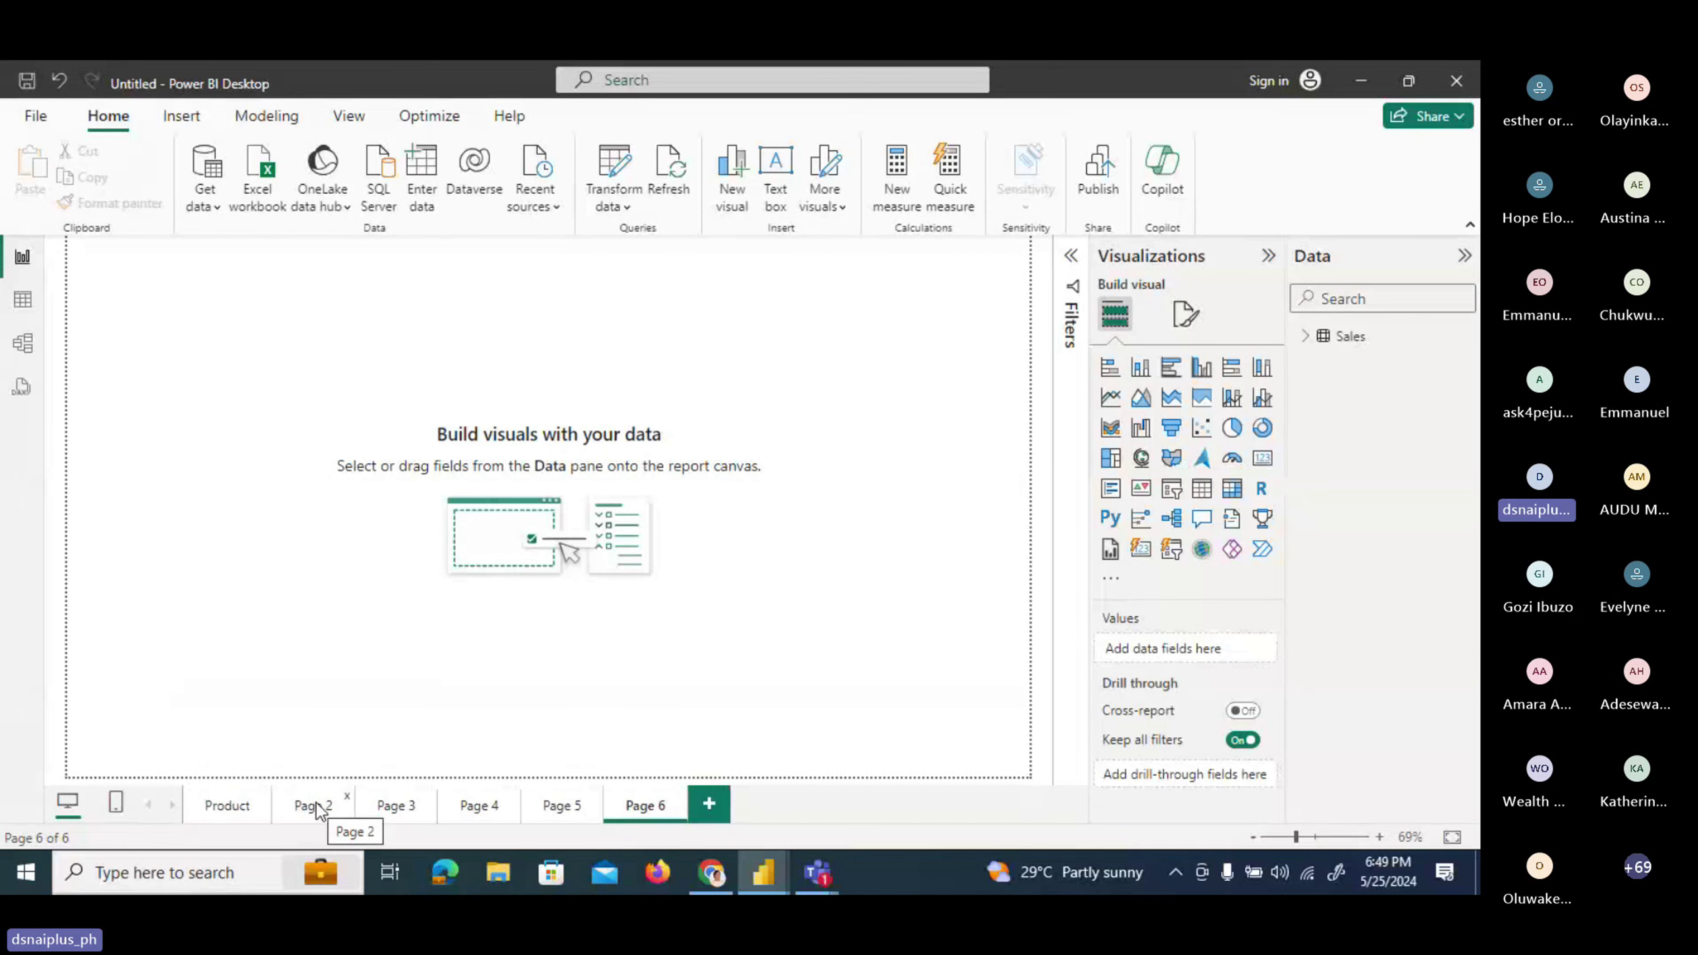
Rename Page 2 as Customers and Page 3 as Location.
right_click(308, 813)
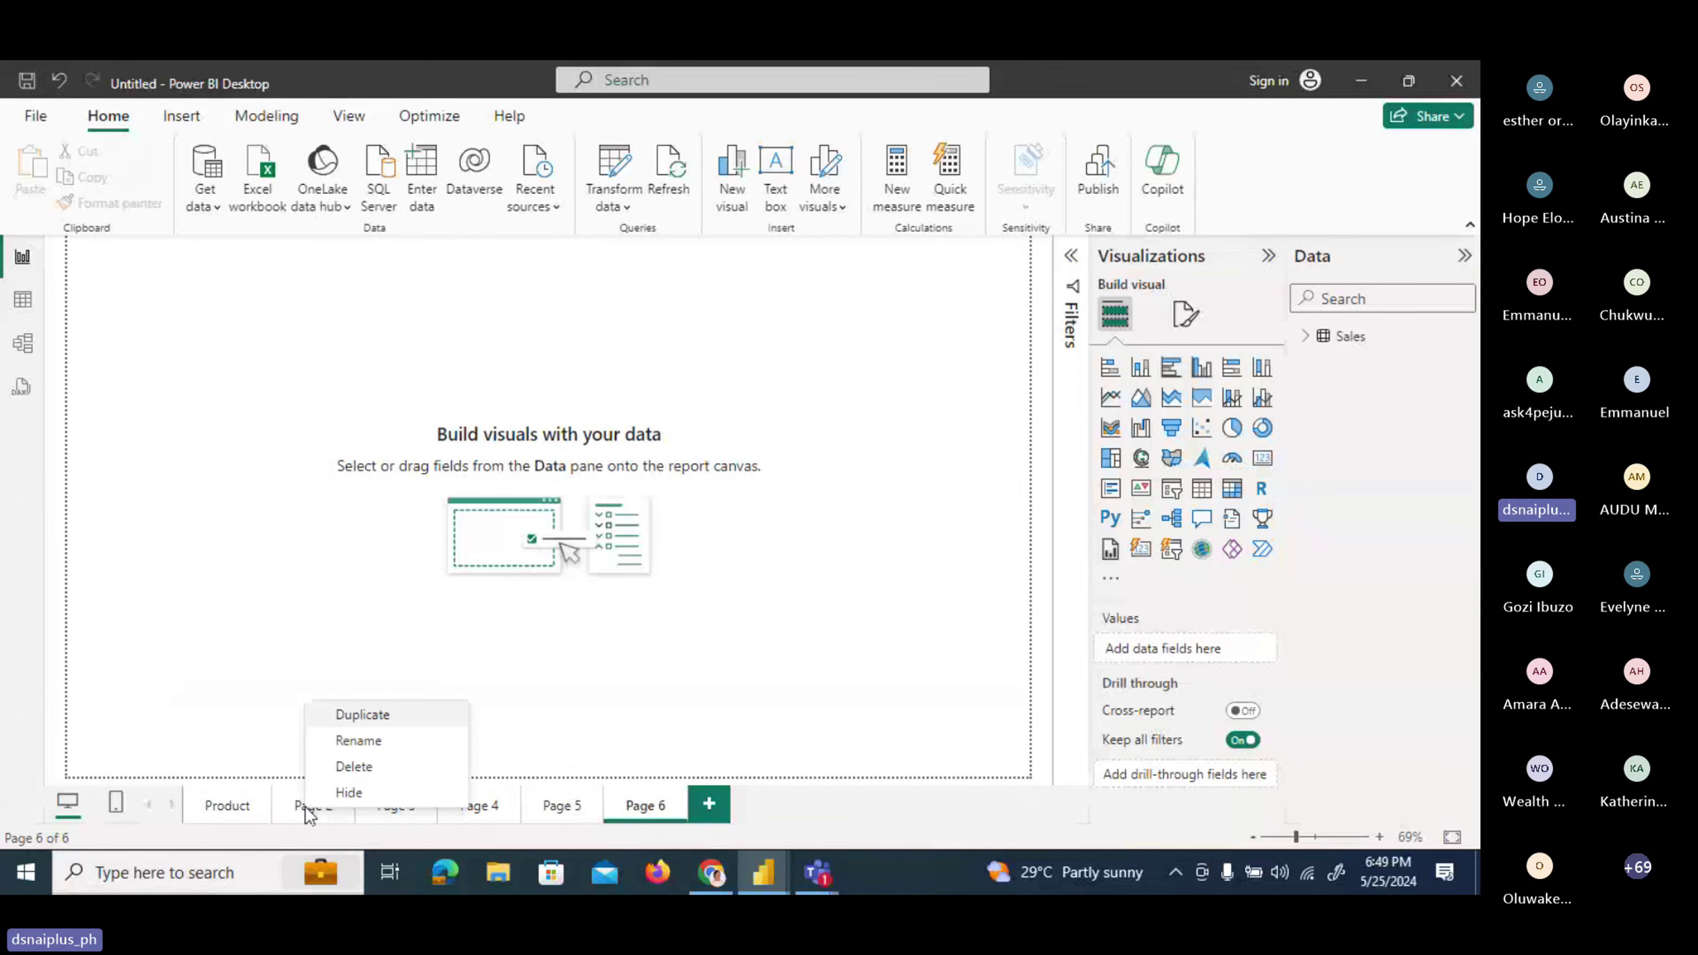
left_click(355, 741)
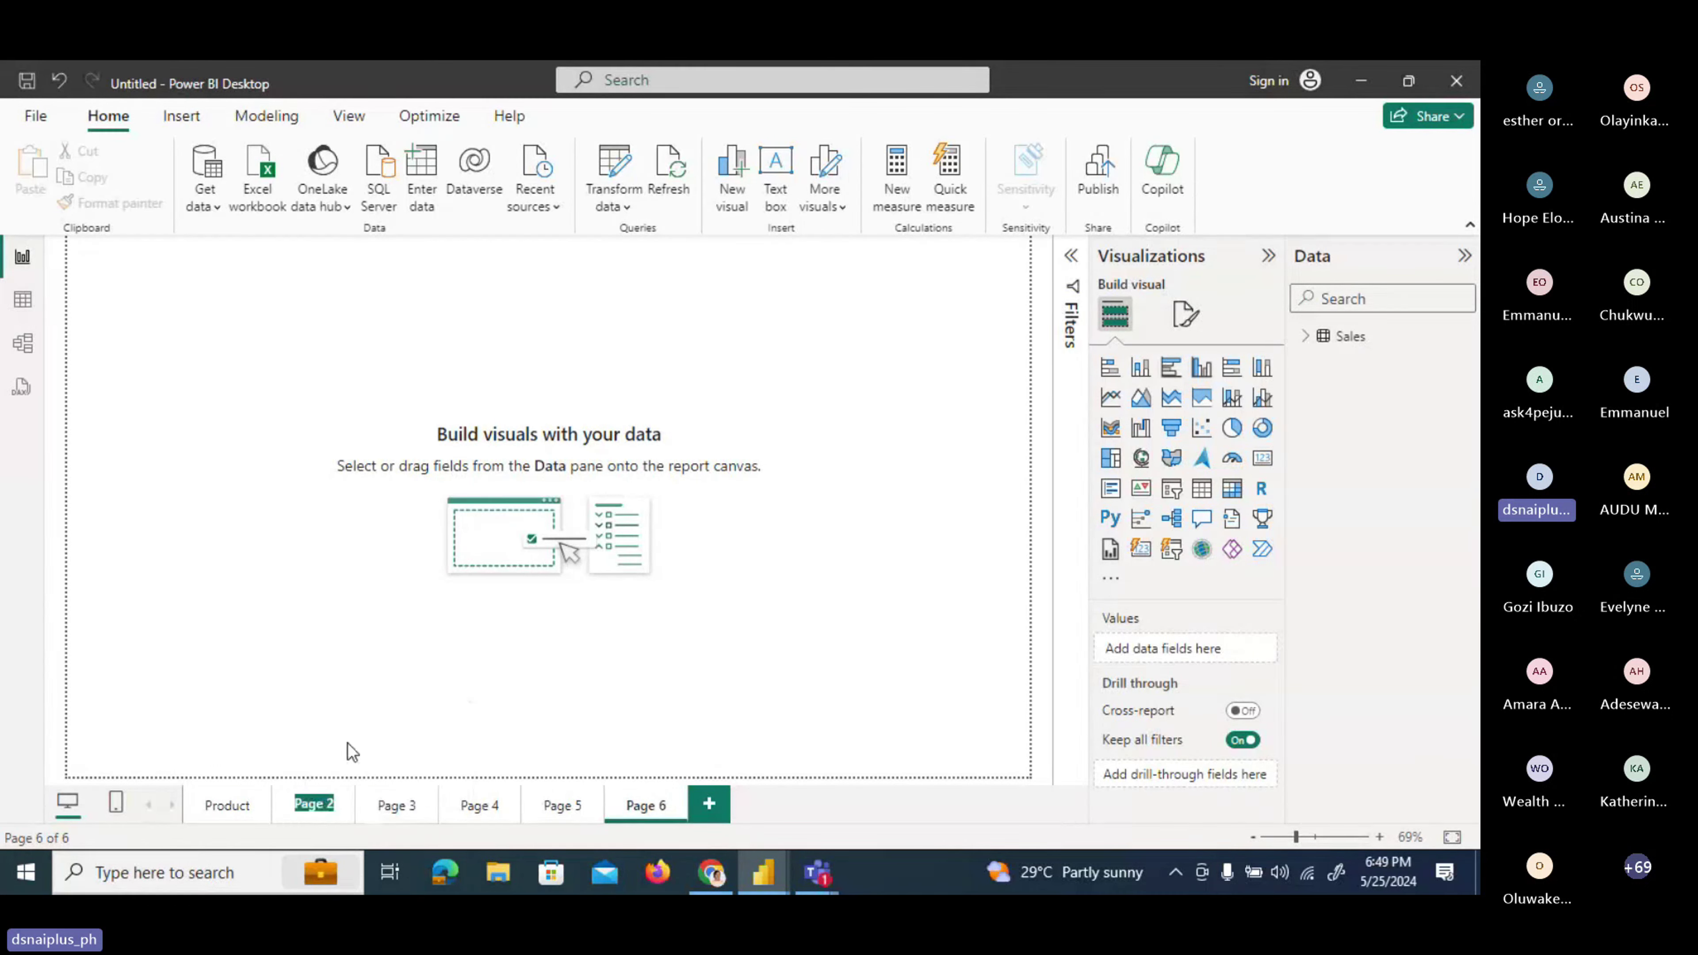
type("Cus")
type("tomers")
right_click(395, 813)
left_click(494, 744)
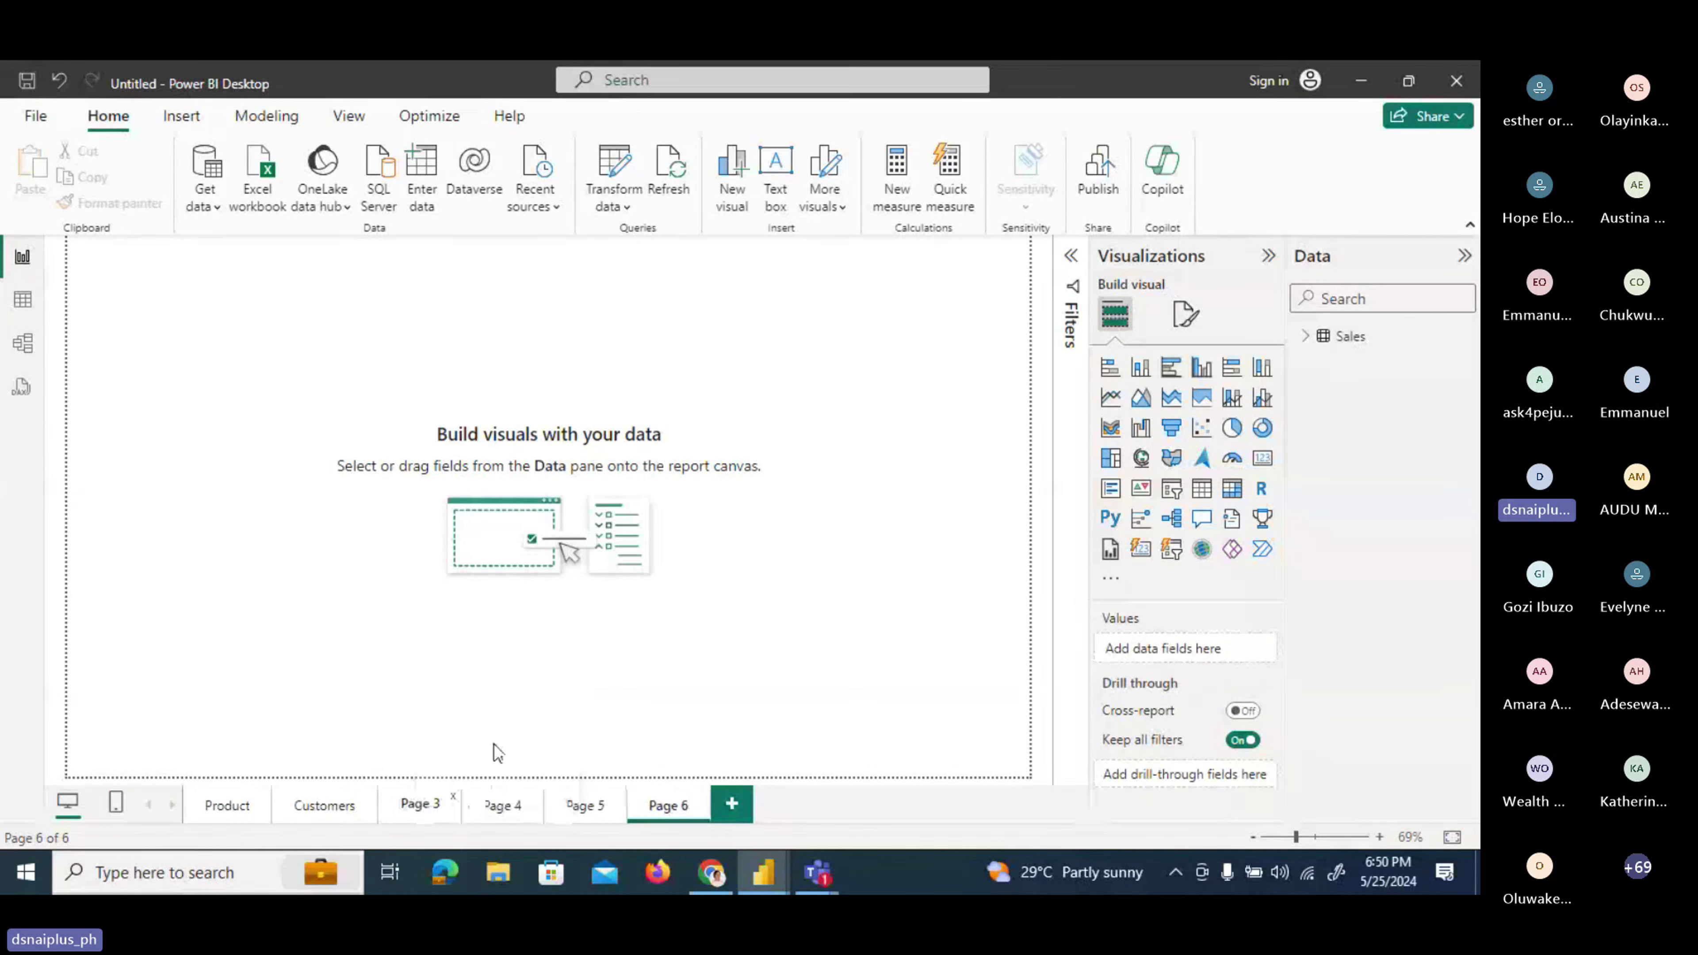
type("Location")
Switch between the Product, Customers and Location pages to compare their canvases, ending on Location.
left_click(213, 809)
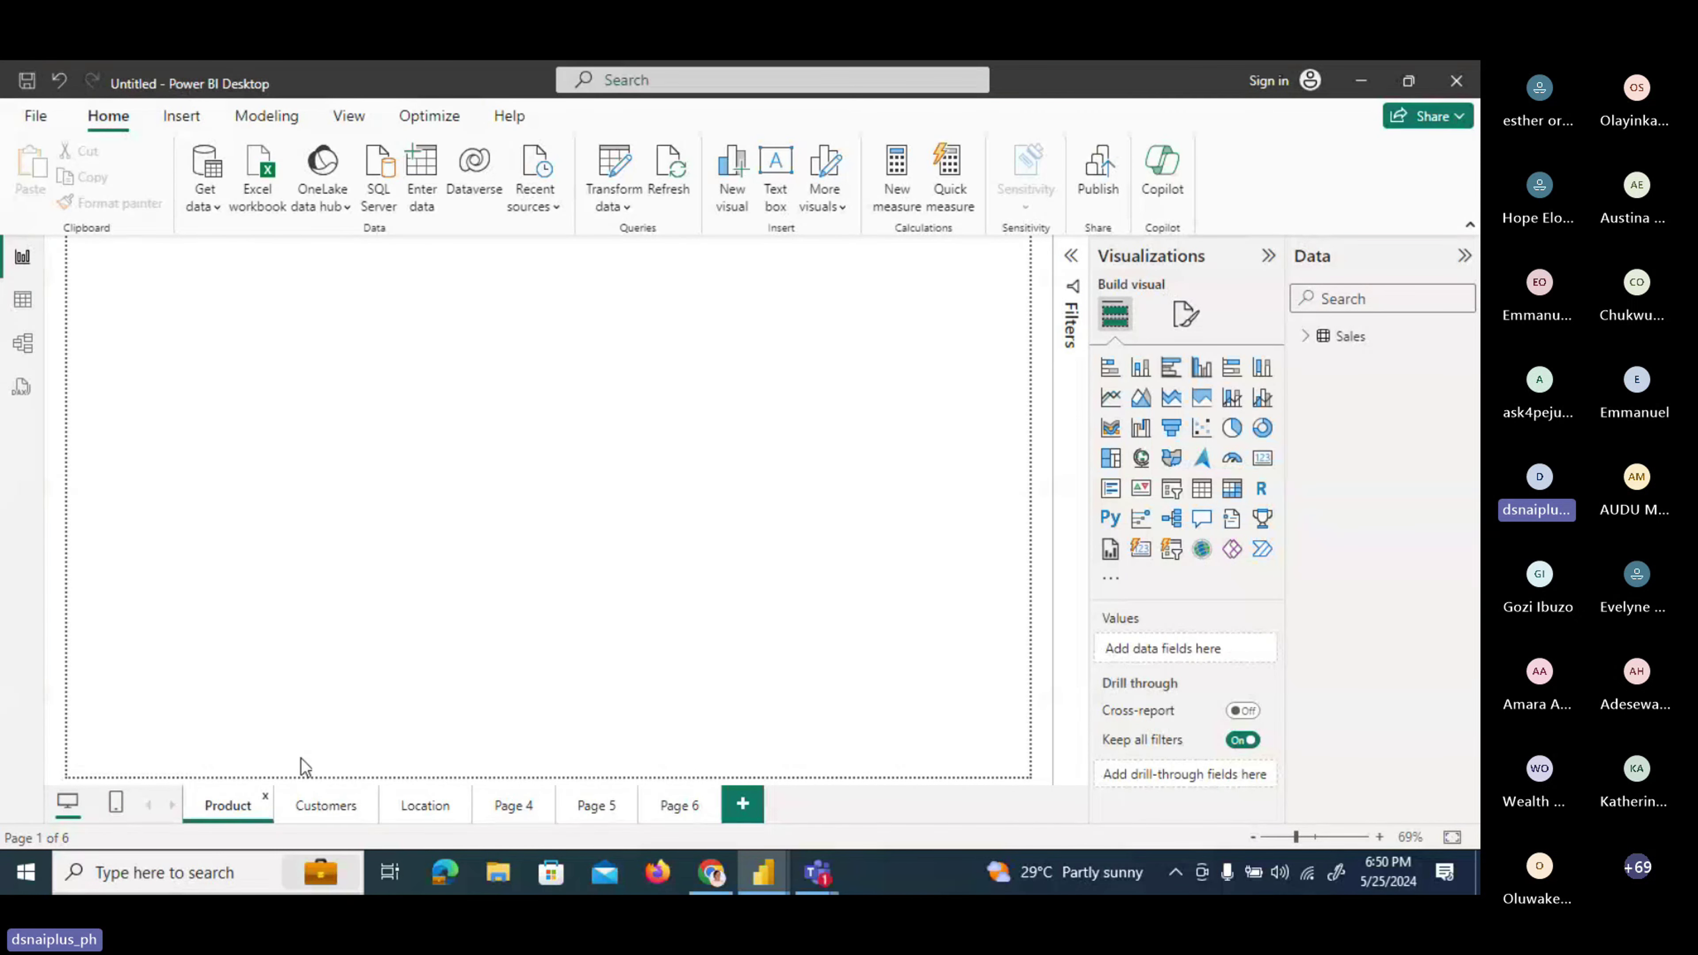
left_click(422, 807)
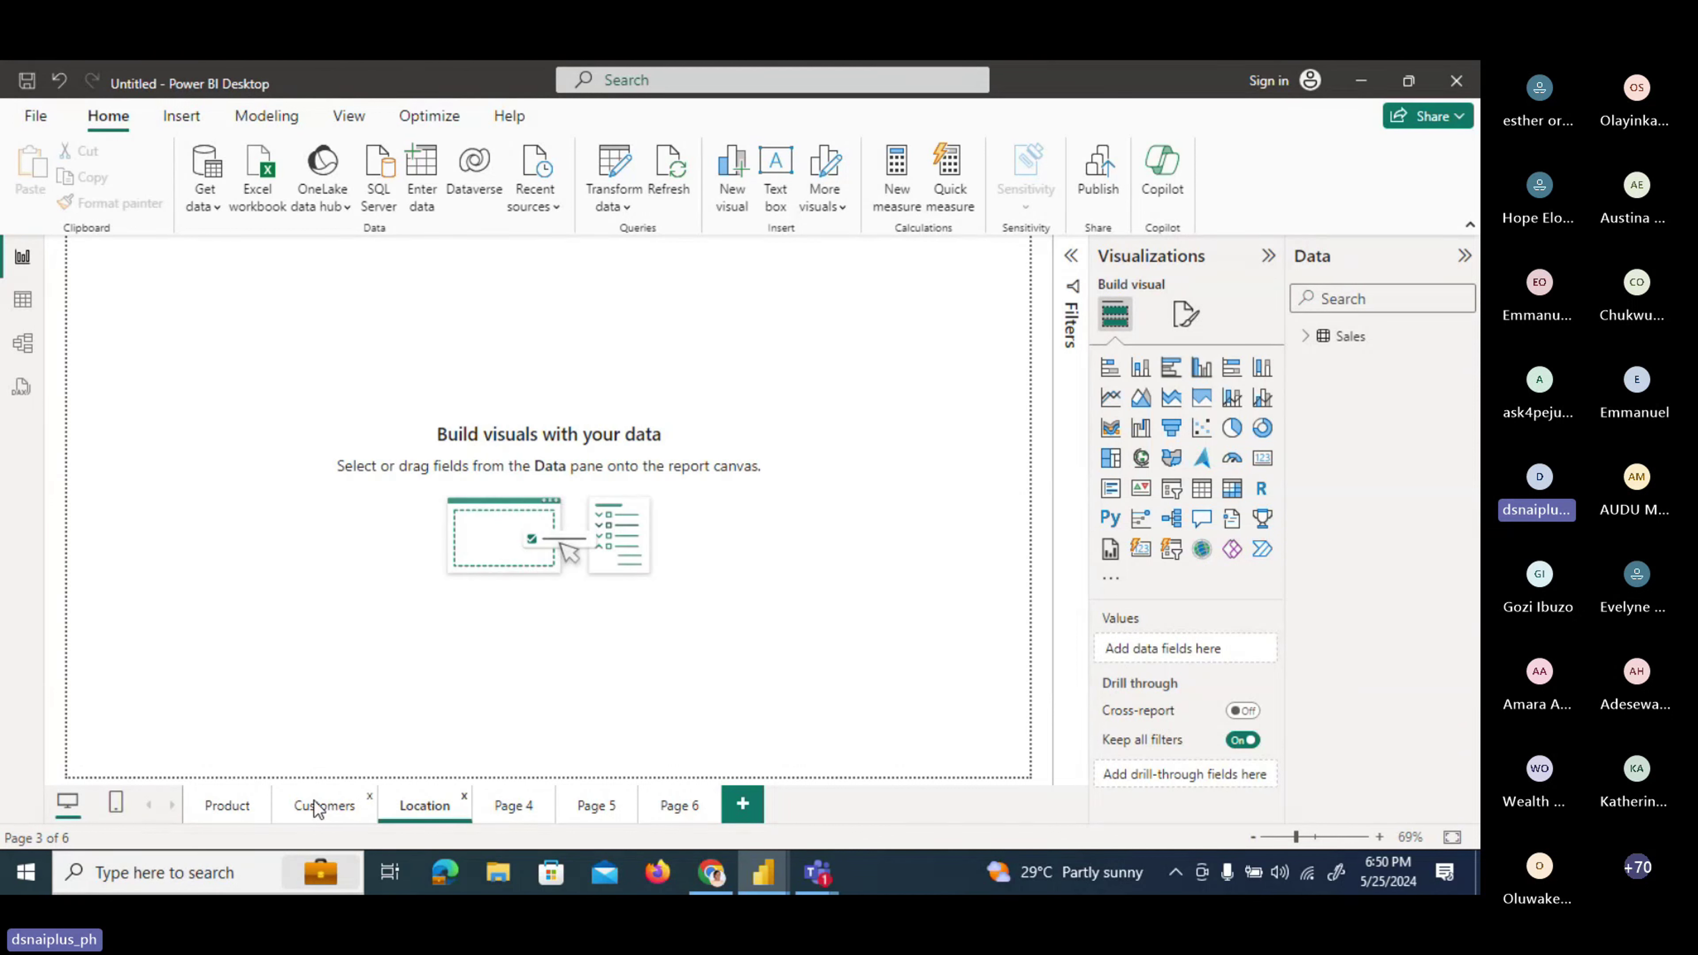
left_click(225, 805)
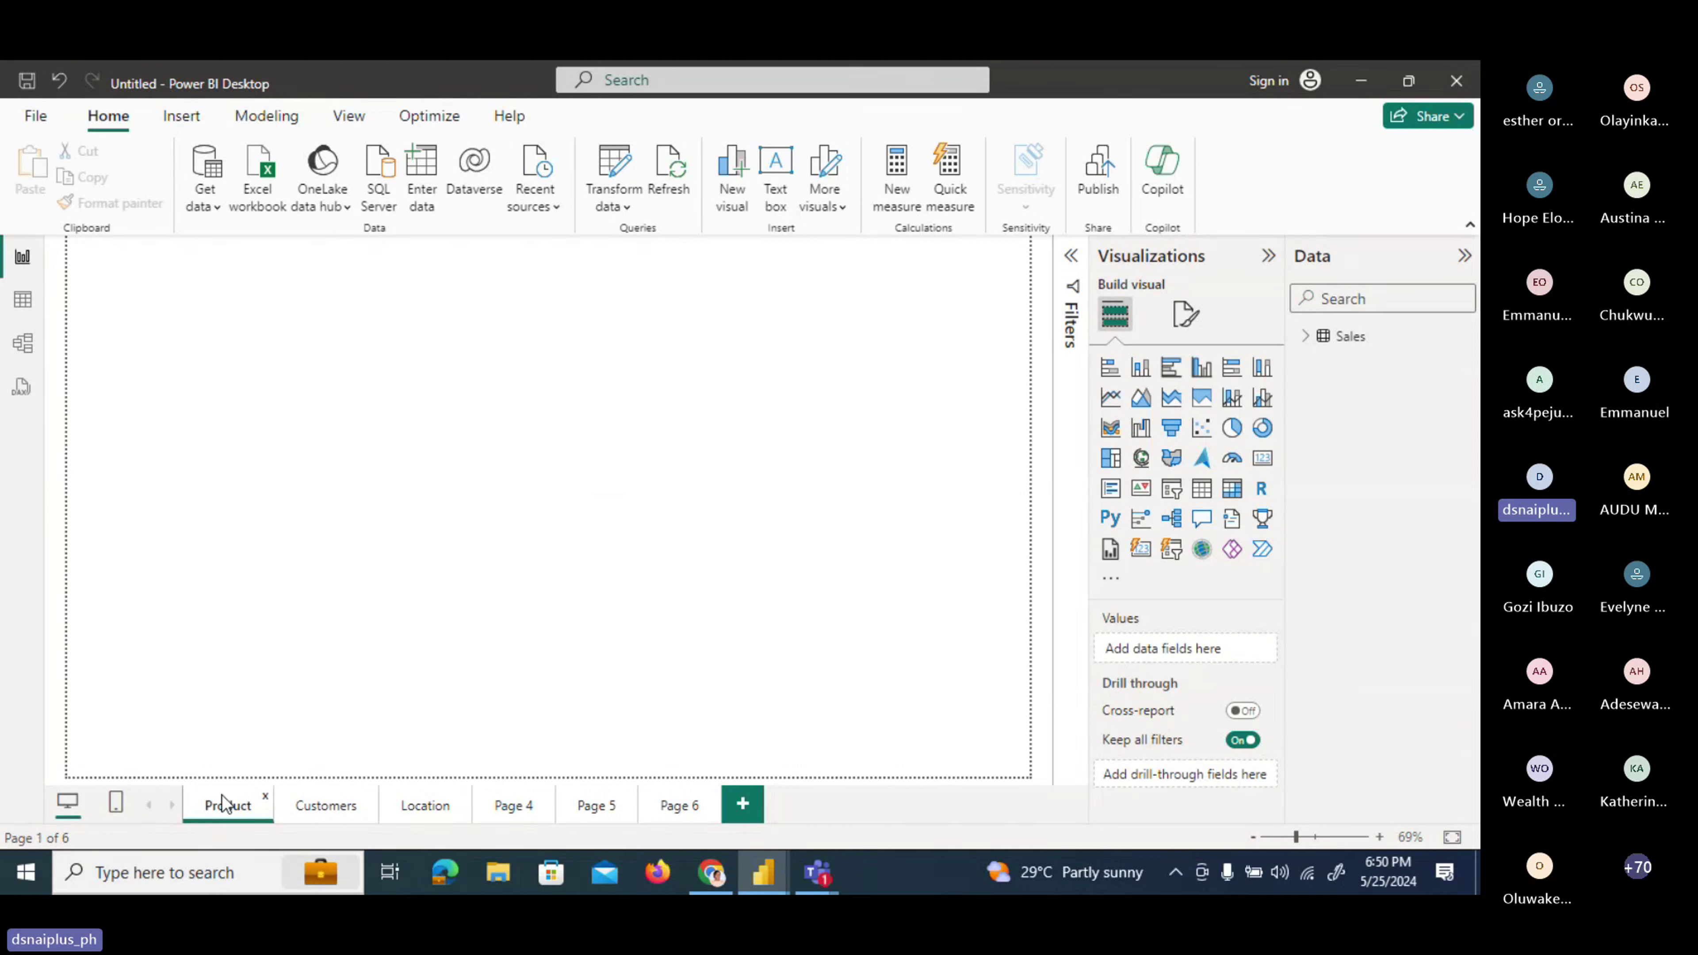
left_click(309, 813)
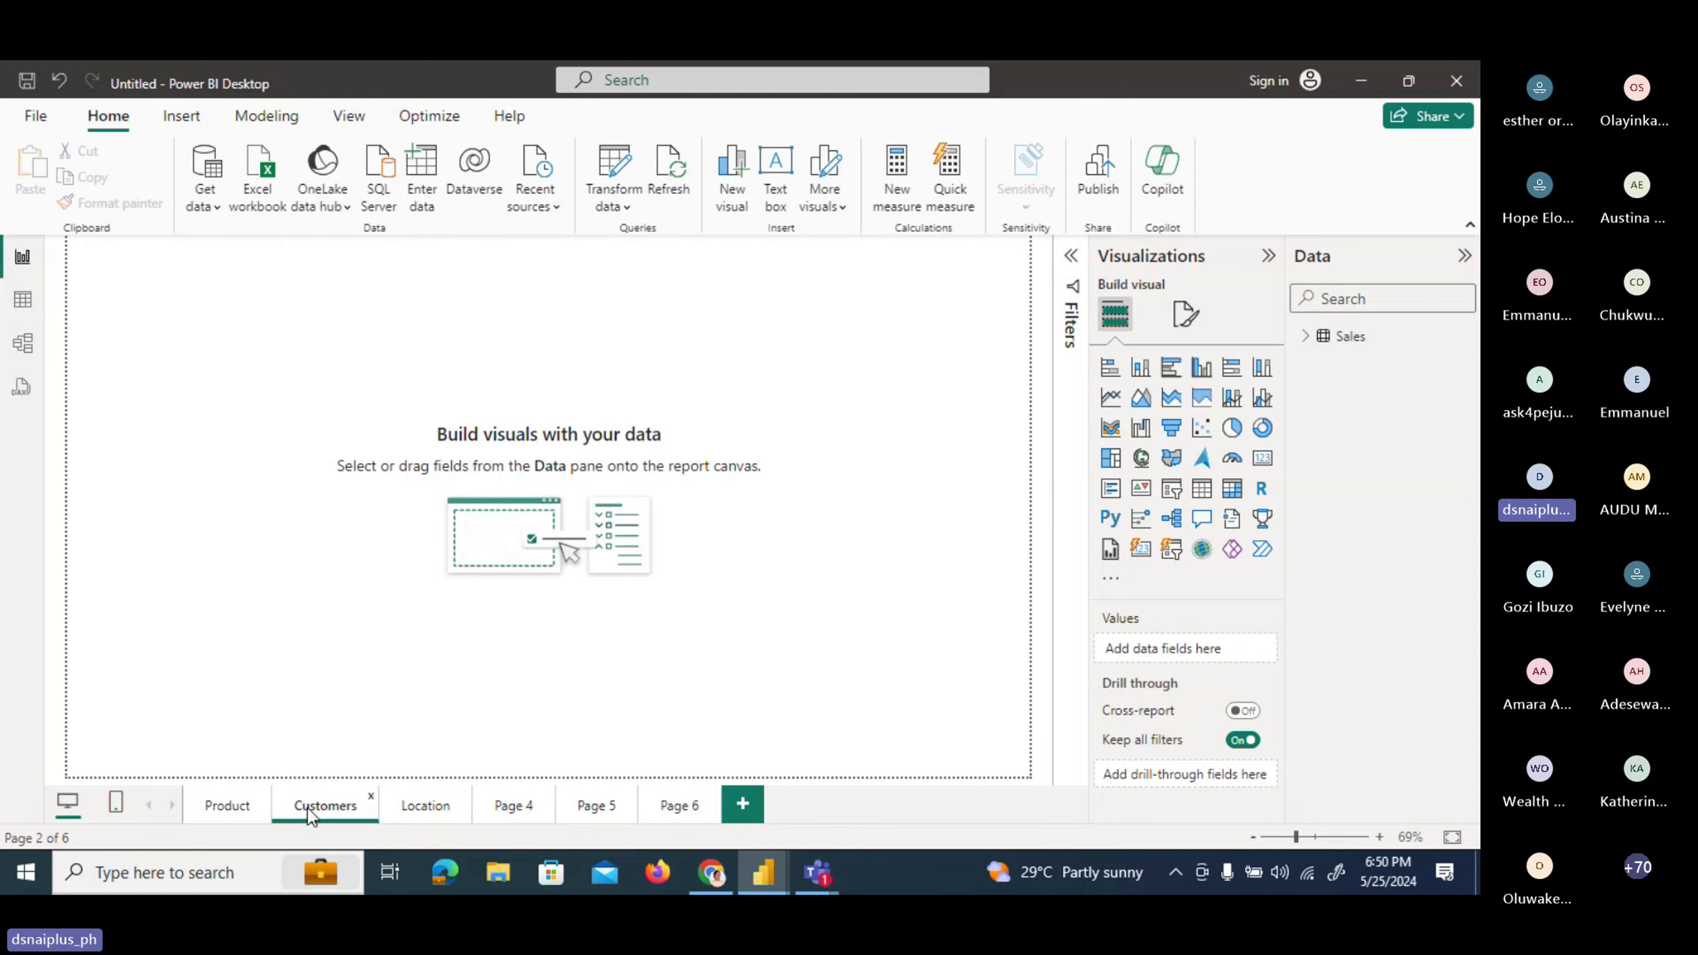
left_click(419, 811)
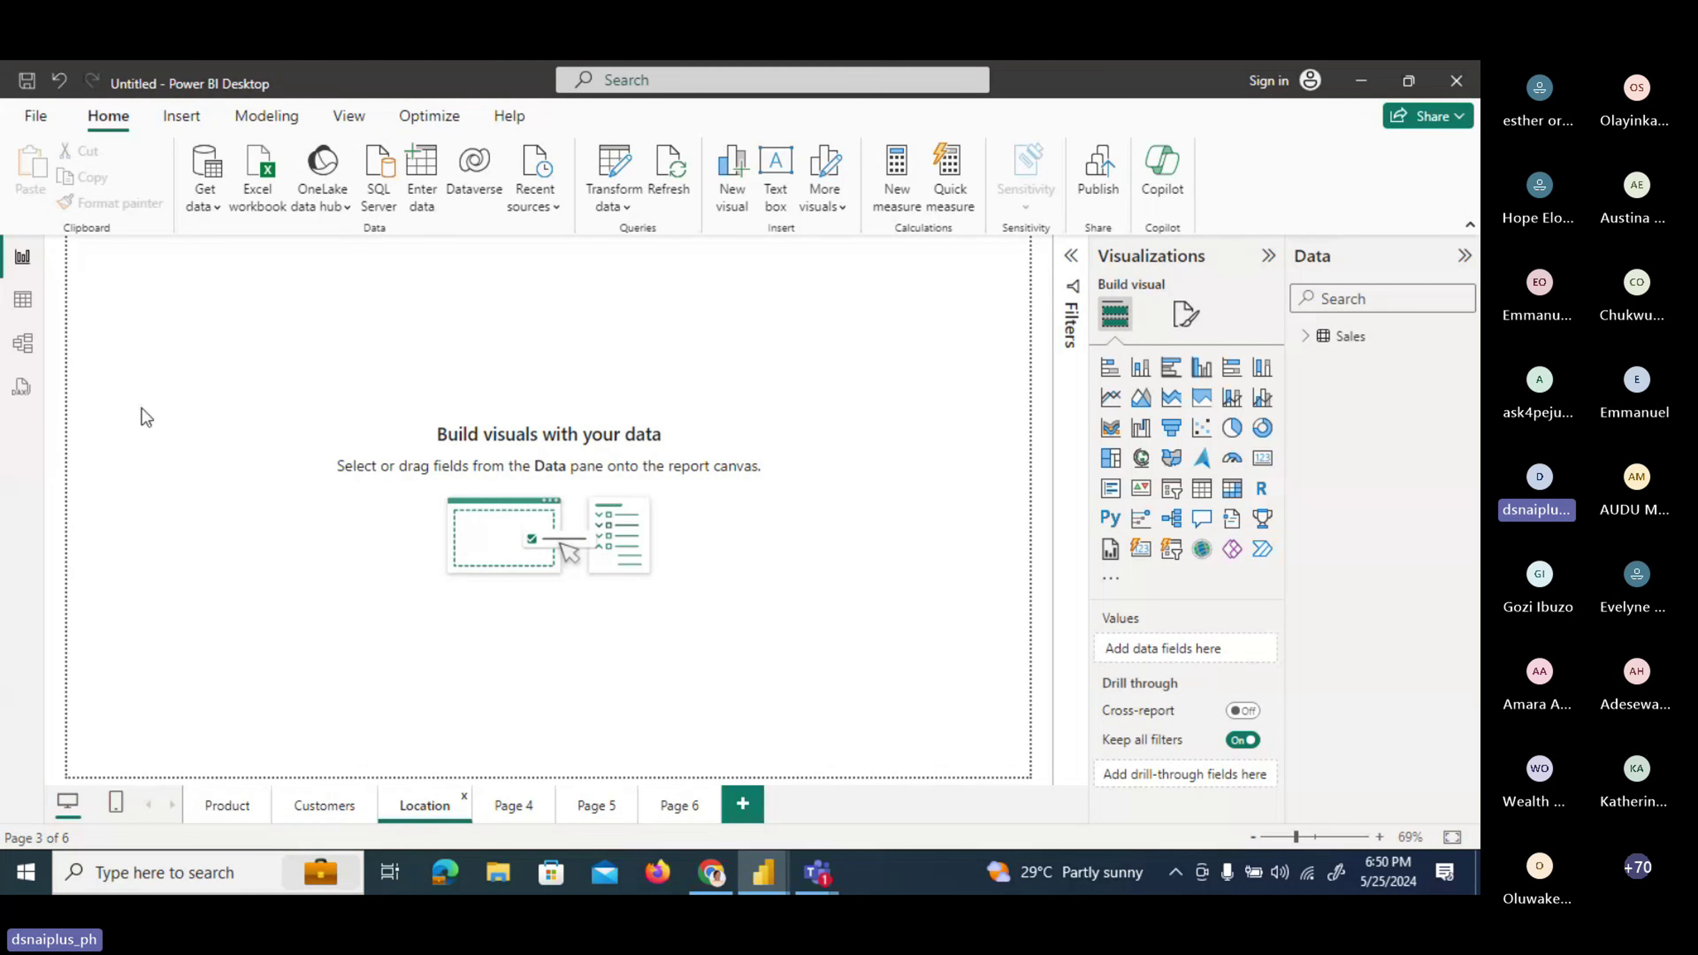
Open Table view, expand the Sales table's fields and look through its imported rows.
left_click(23, 303)
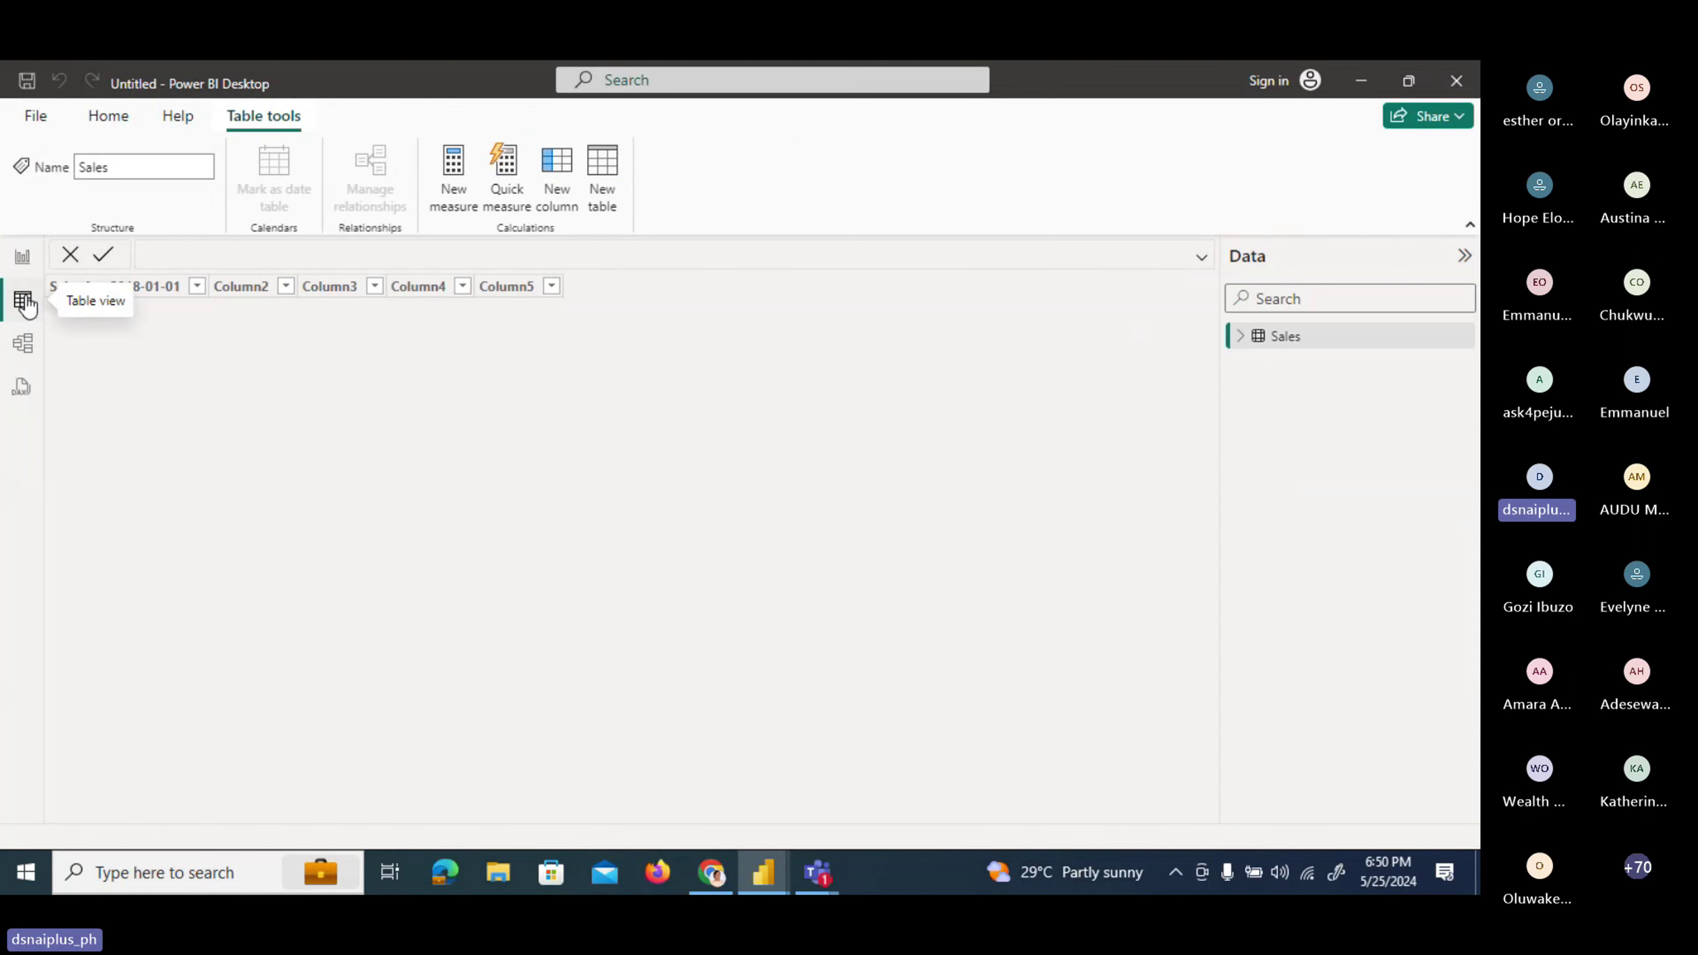
left_click(276, 306)
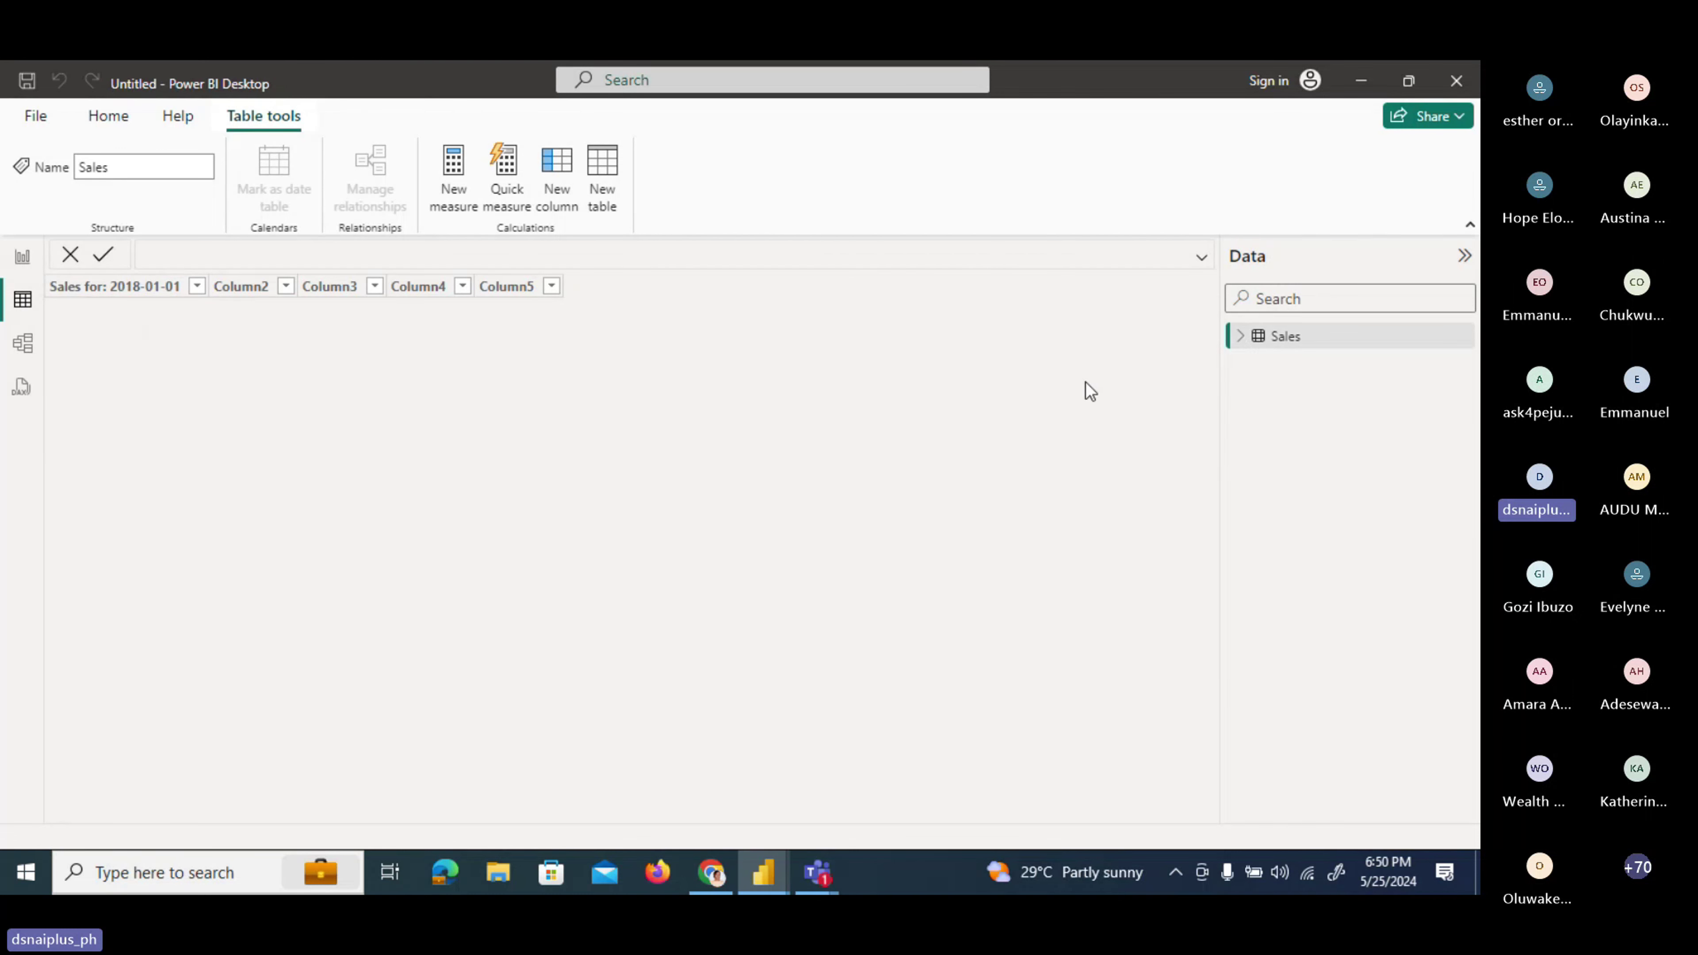
left_click(1239, 337)
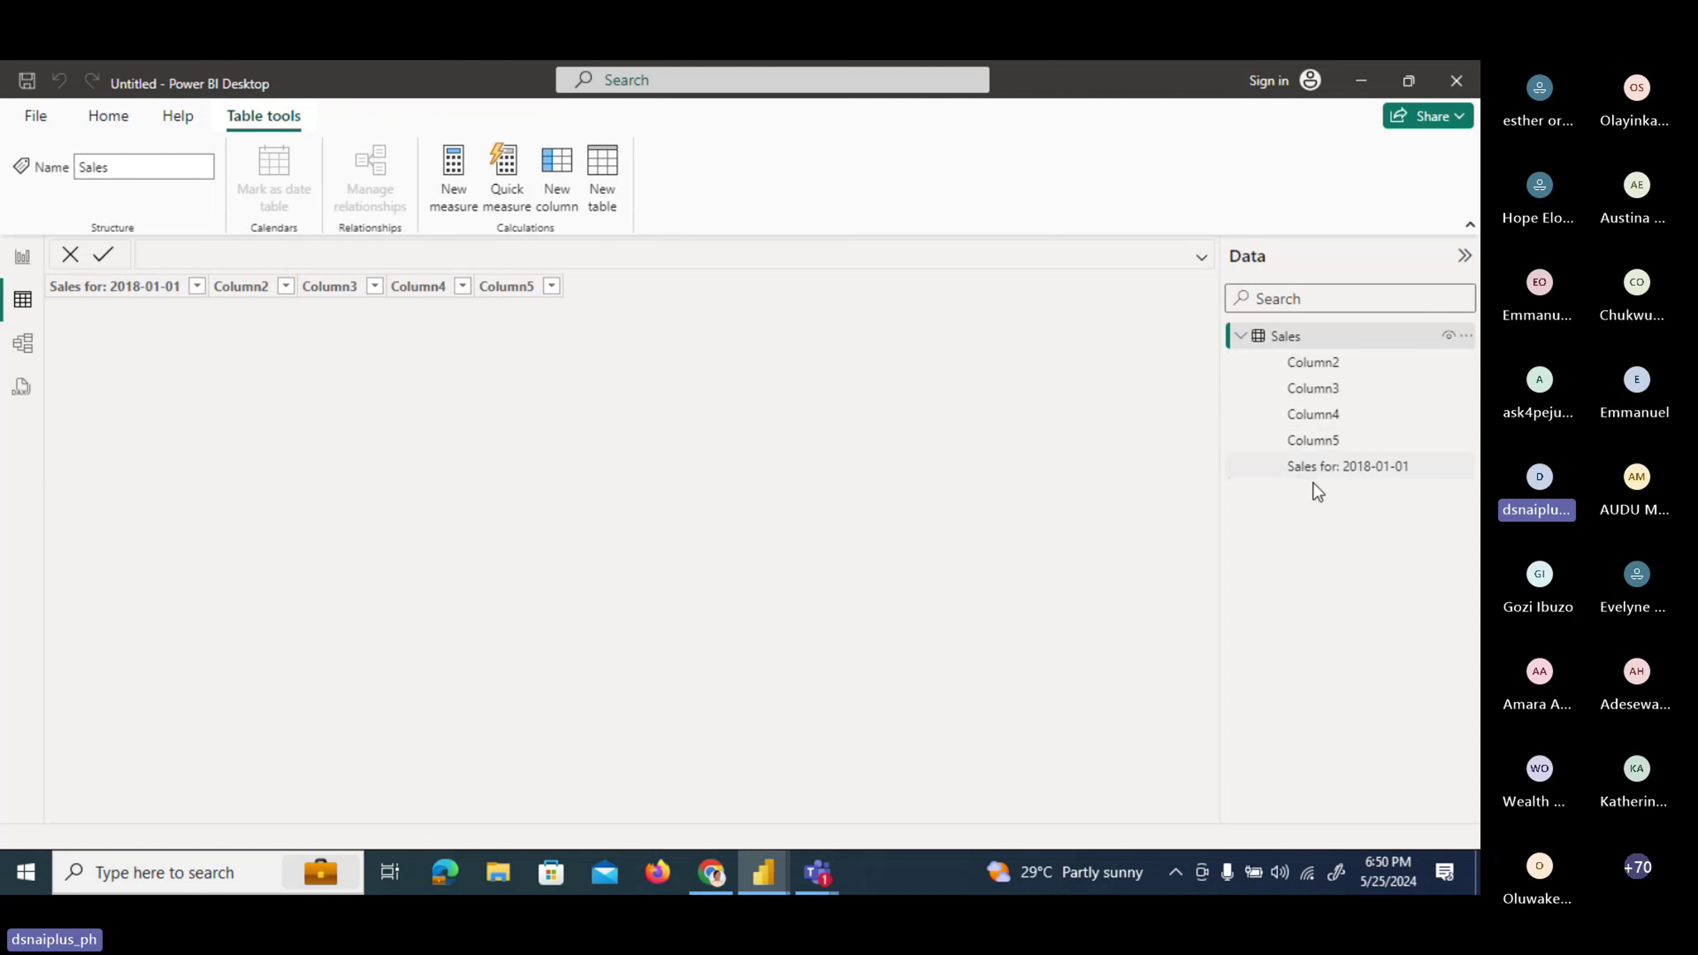
left_click(1308, 349)
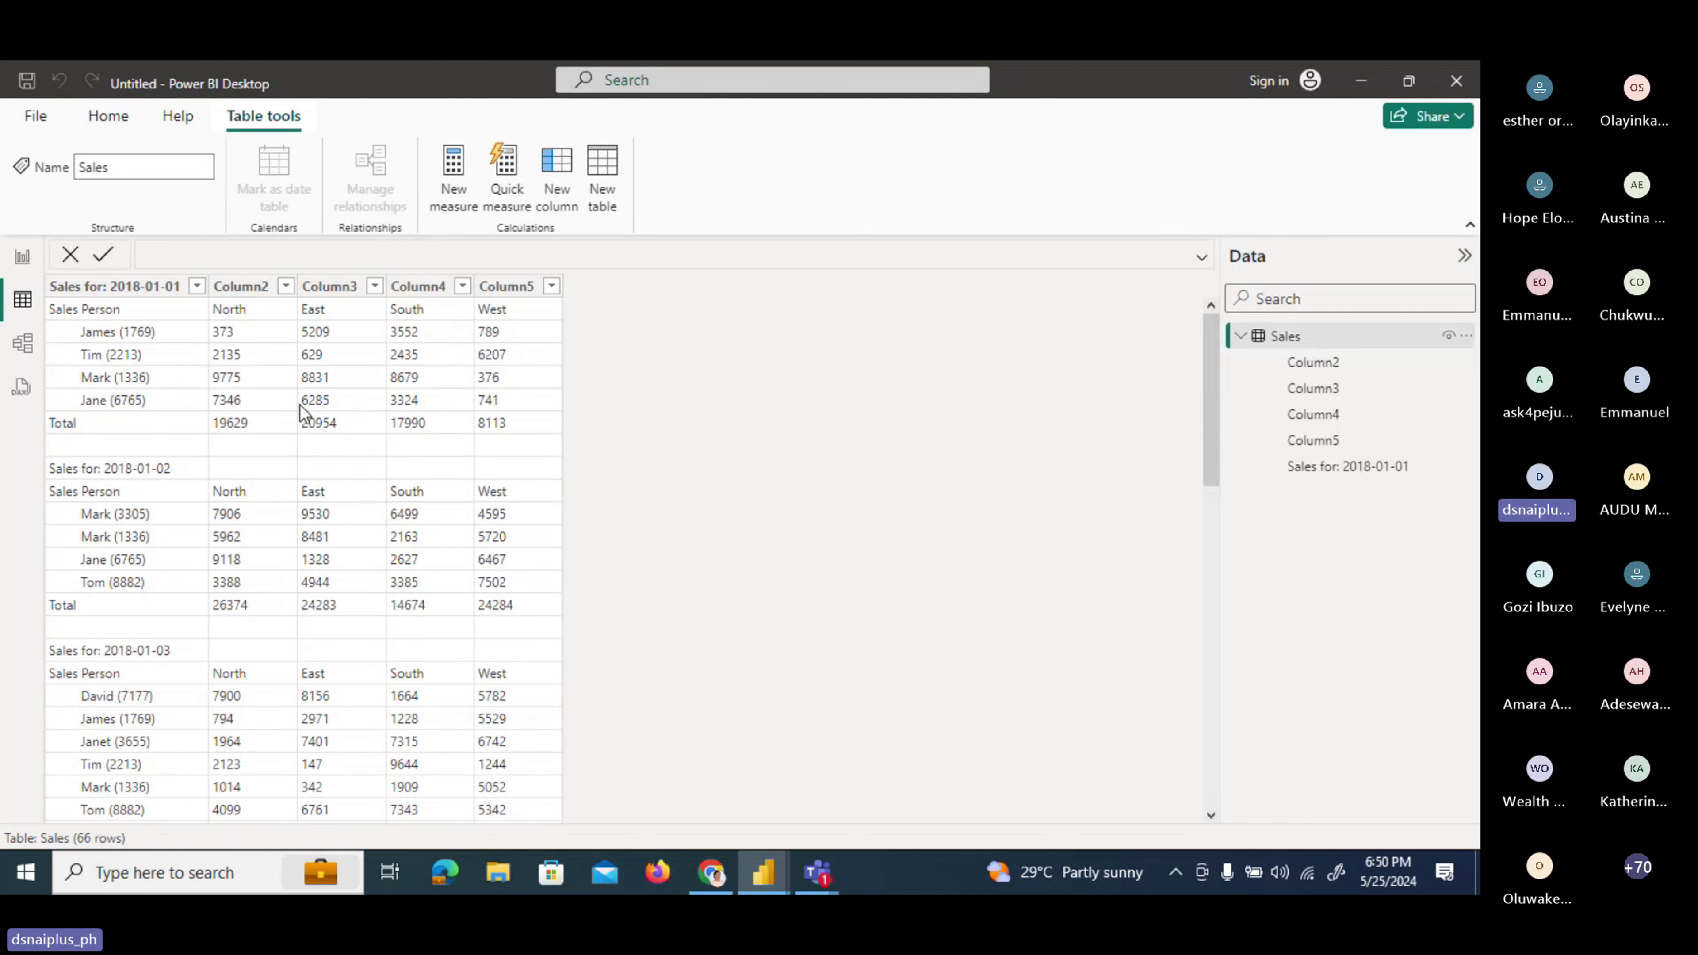
scroll(363, 507, "down", 4)
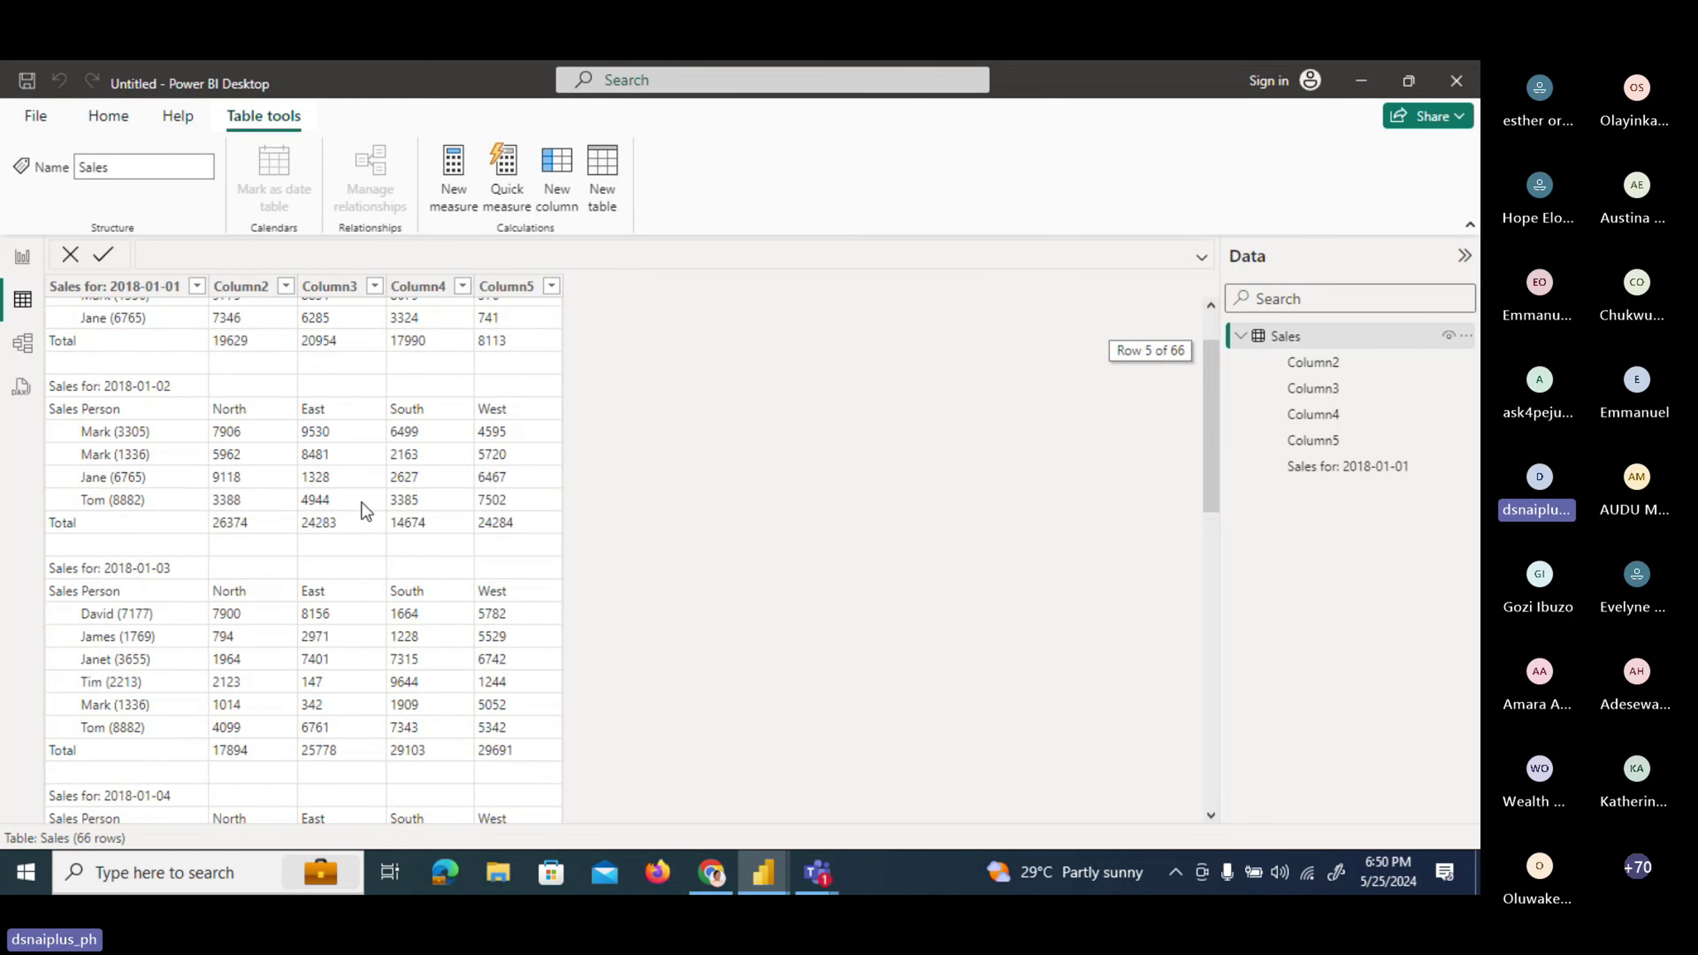
scroll(361, 509, "down", 6)
scroll(361, 511, "up", 10)
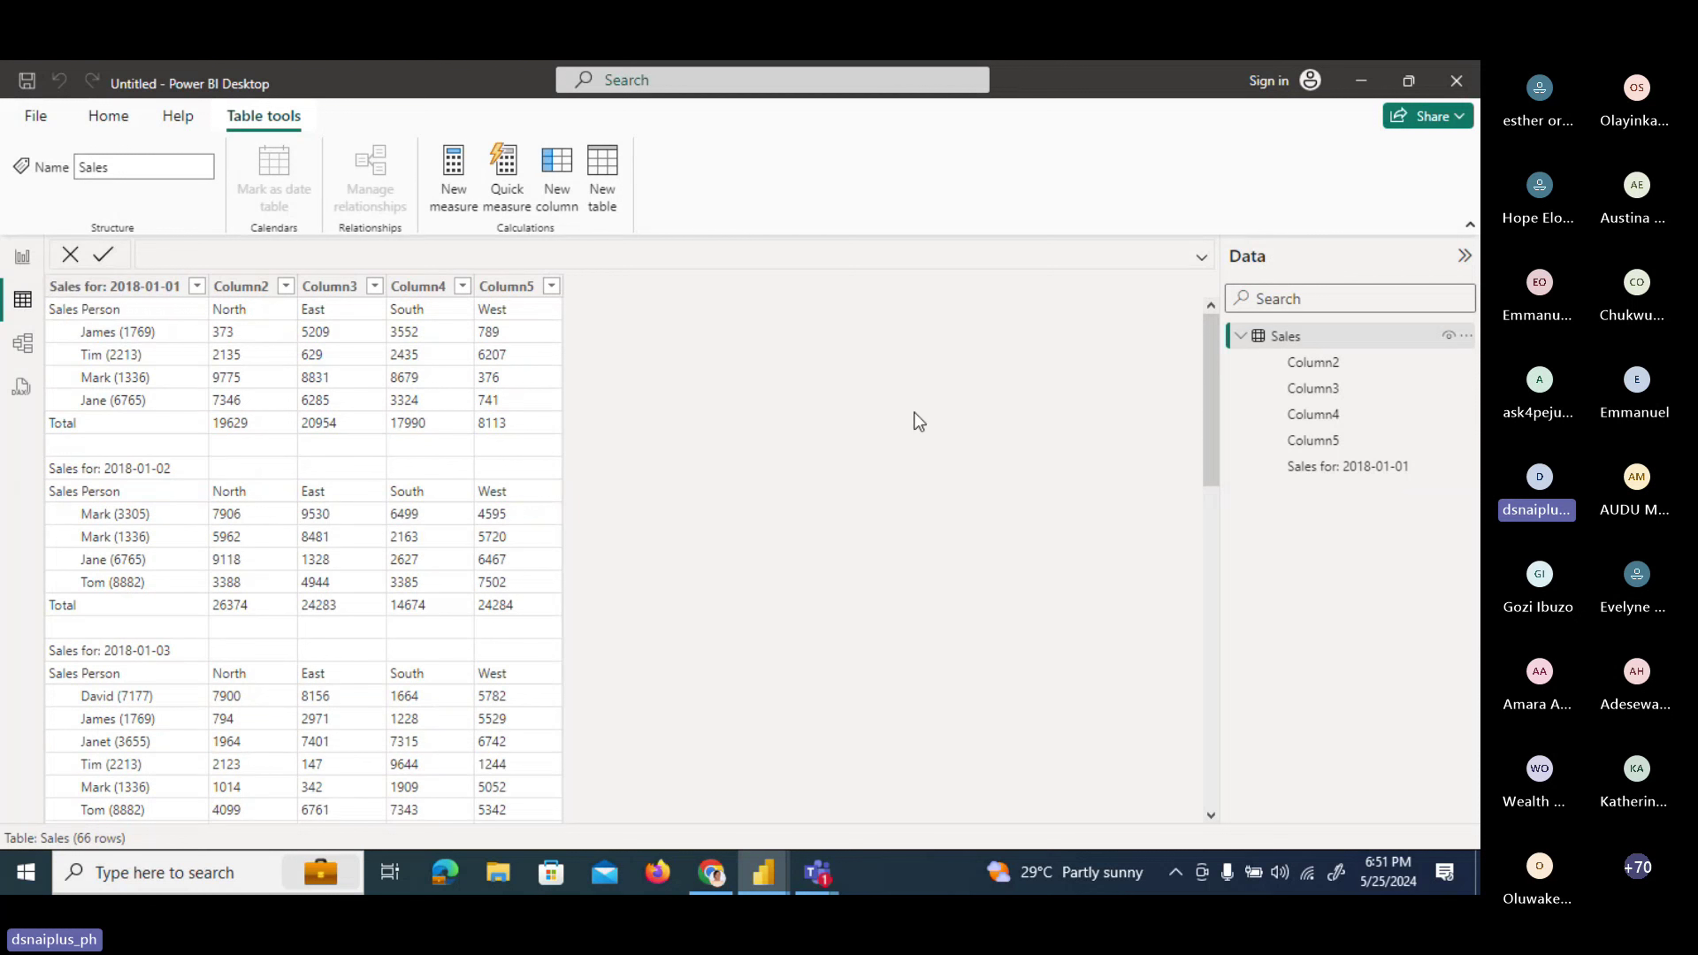
scroll(455, 428, "down", 4)
scroll(455, 433, "up", 4)
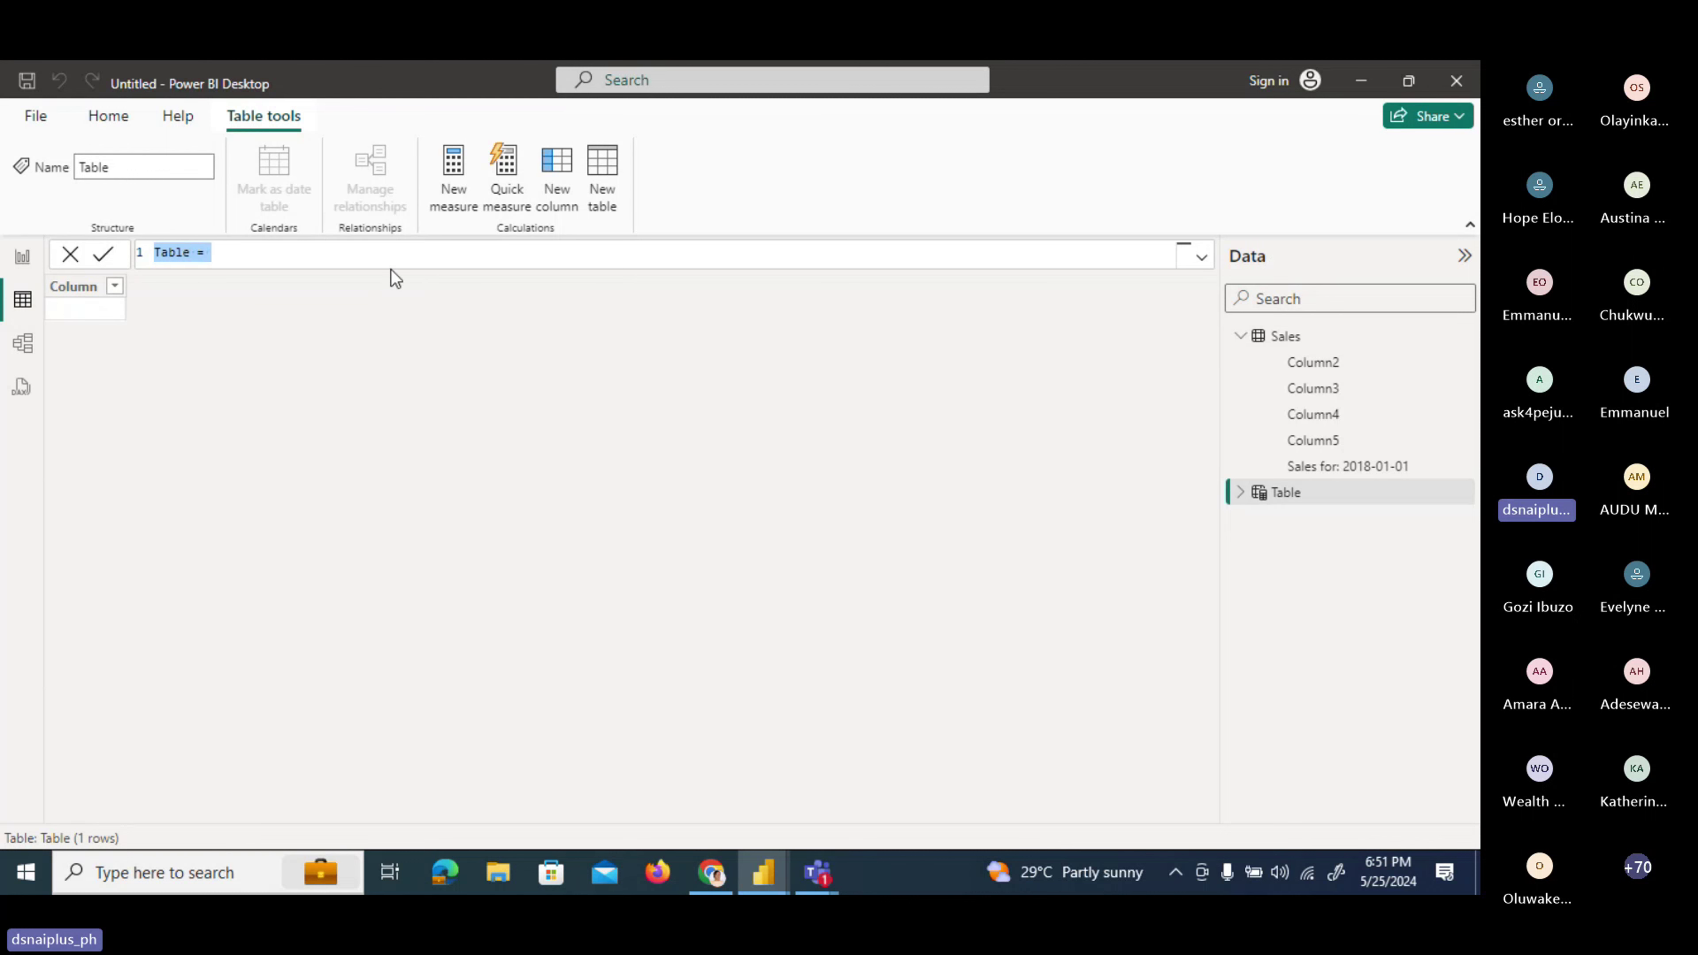
Try entering placeholder text as the formula of a new calculated table, and discard it.
type("tt gygukhuhuuy7 y")
left_click(70, 253)
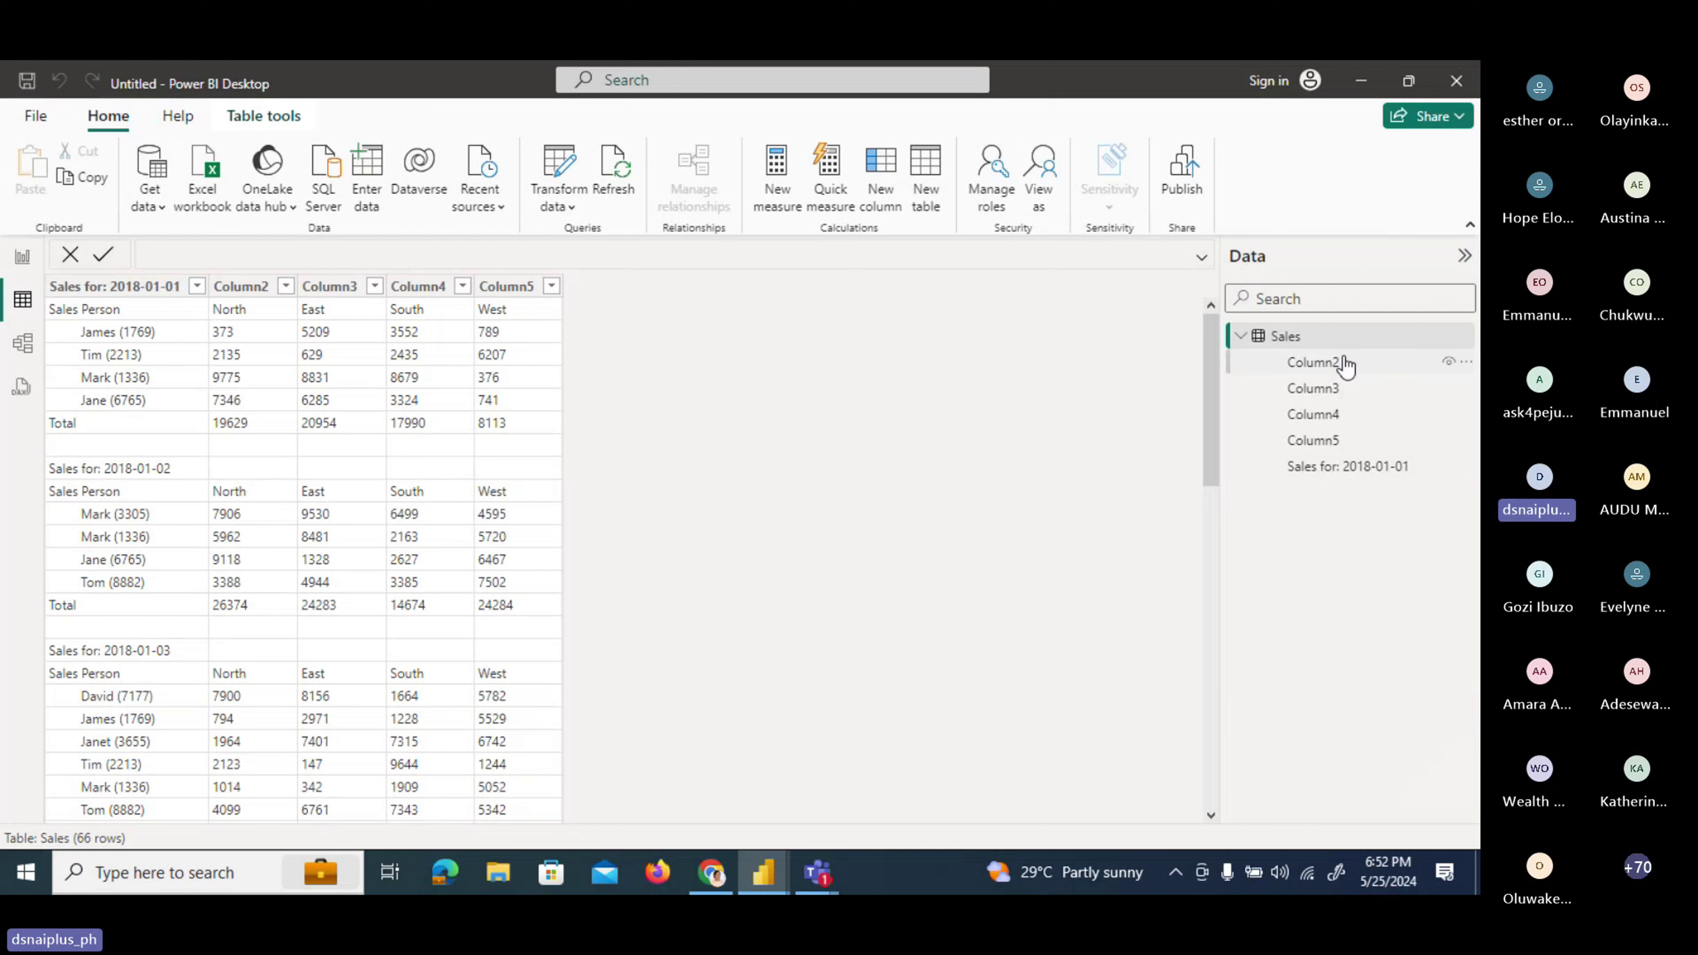
Review more rows of the Sales table and examine its card in Model view.
left_click(1249, 343)
scroll(268, 402, "down", 9)
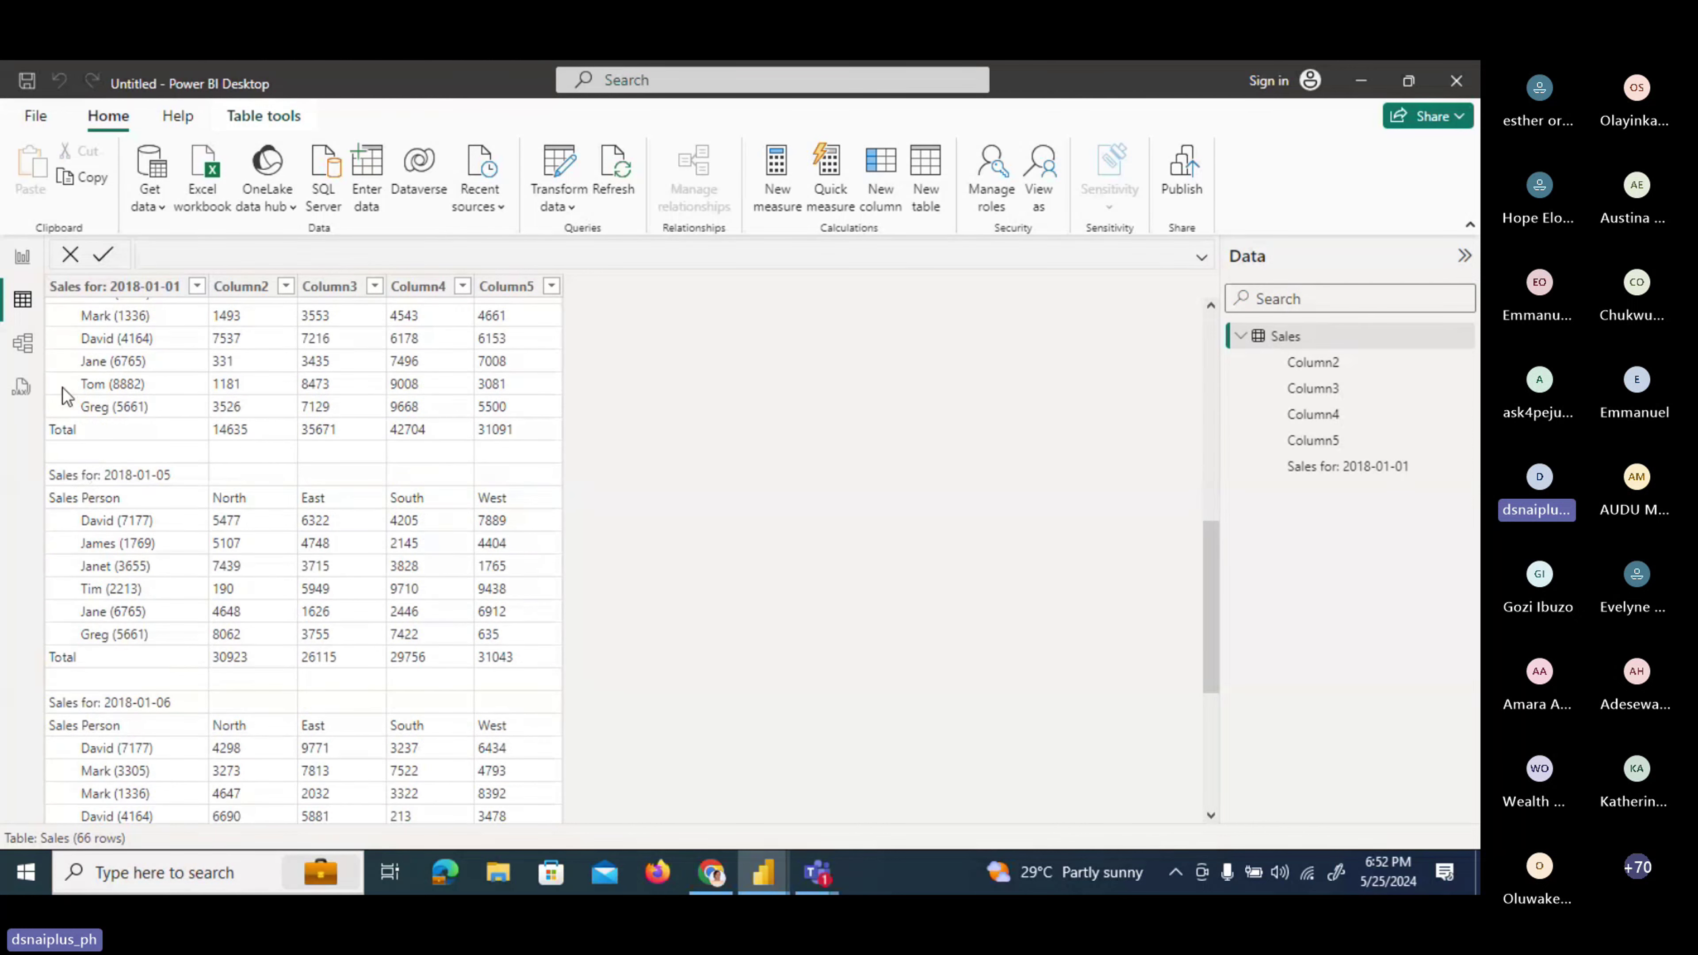
left_click(22, 347)
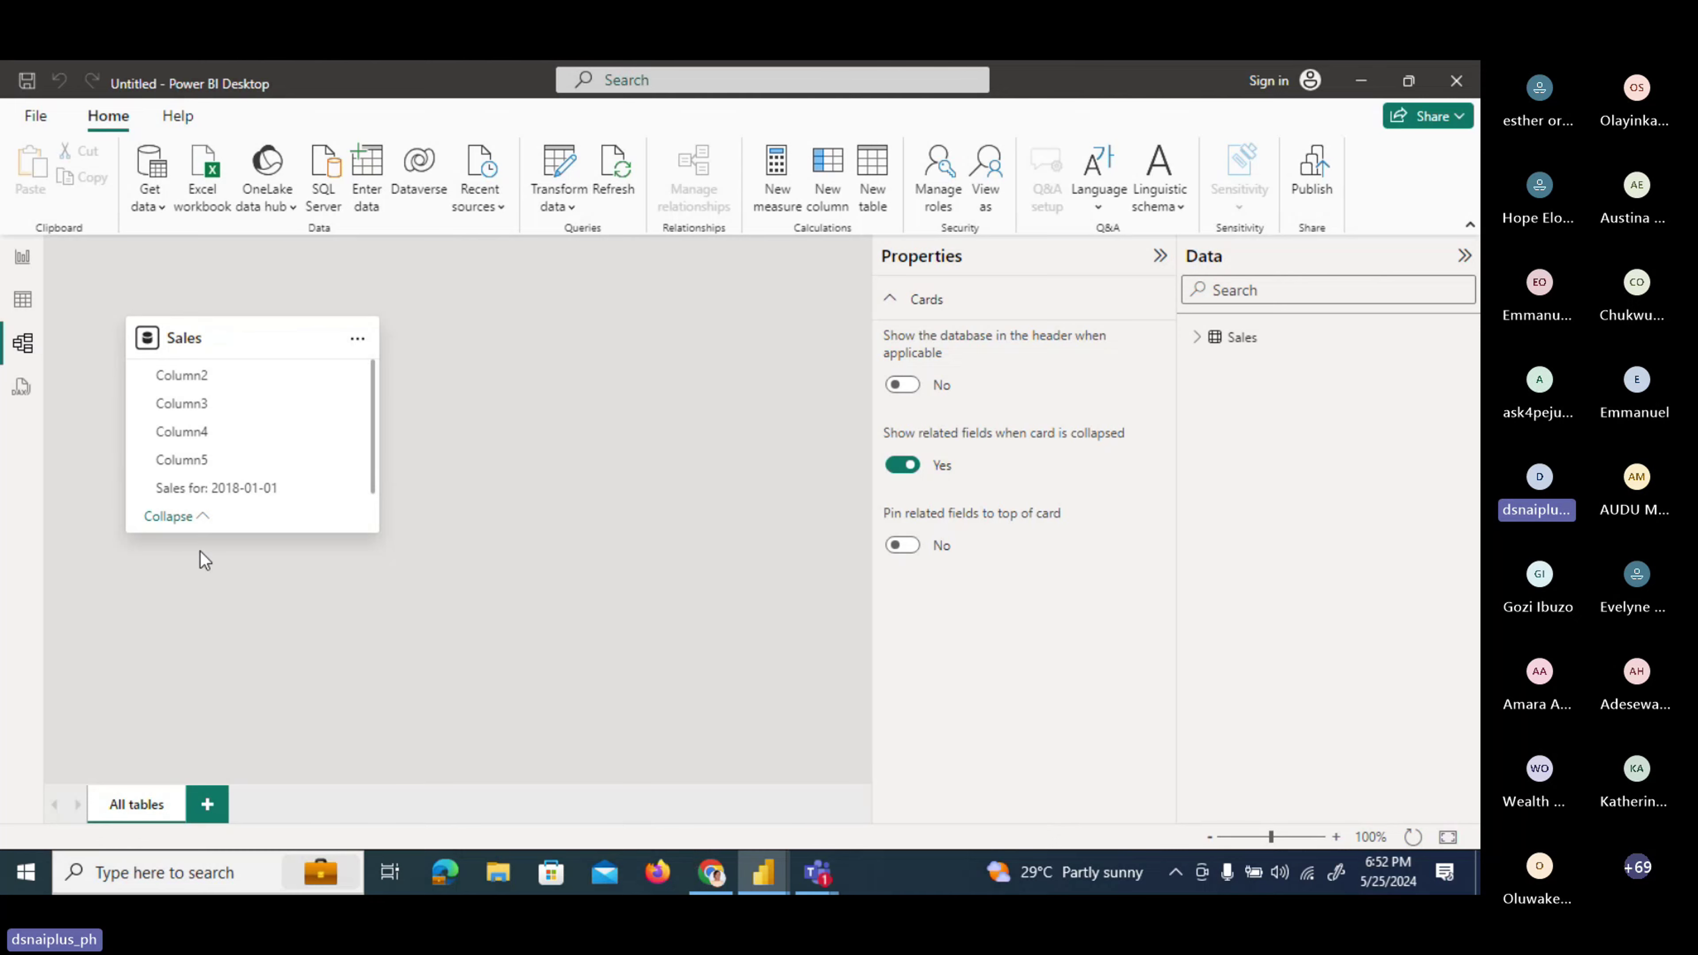
From Report view, import the Cust and Sal Rep tables from the "All-you-need-store" Excel workbook in the TECHSTYLER folder.
left_click(24, 260)
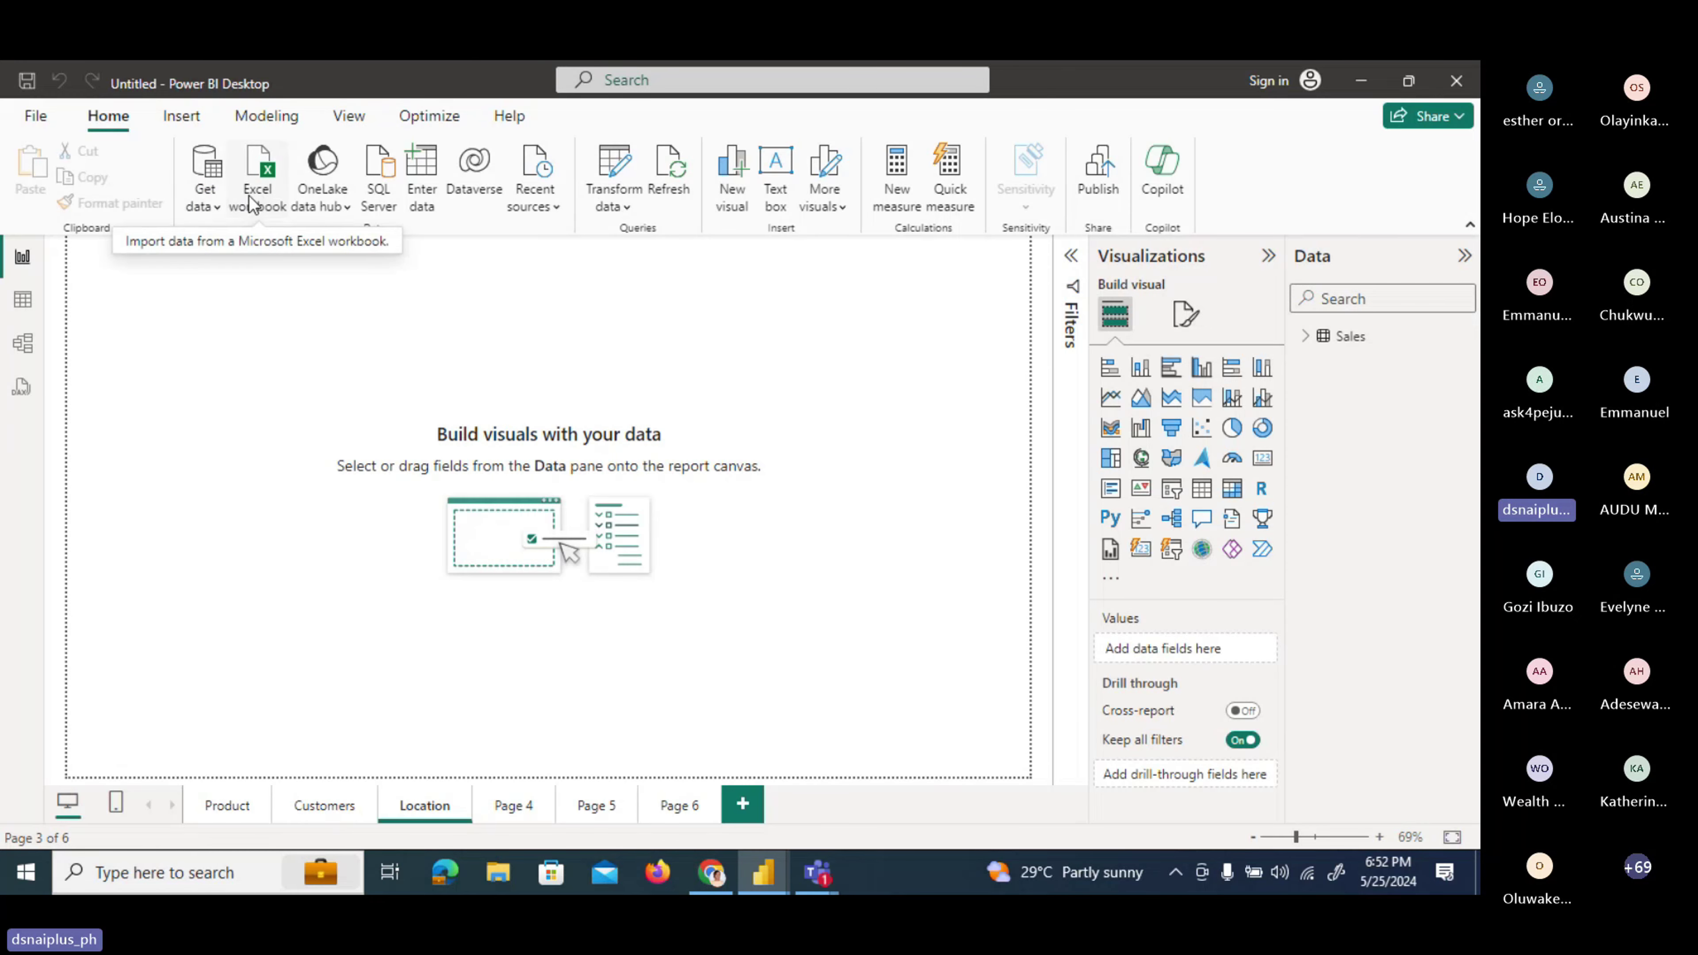
left_click(258, 202)
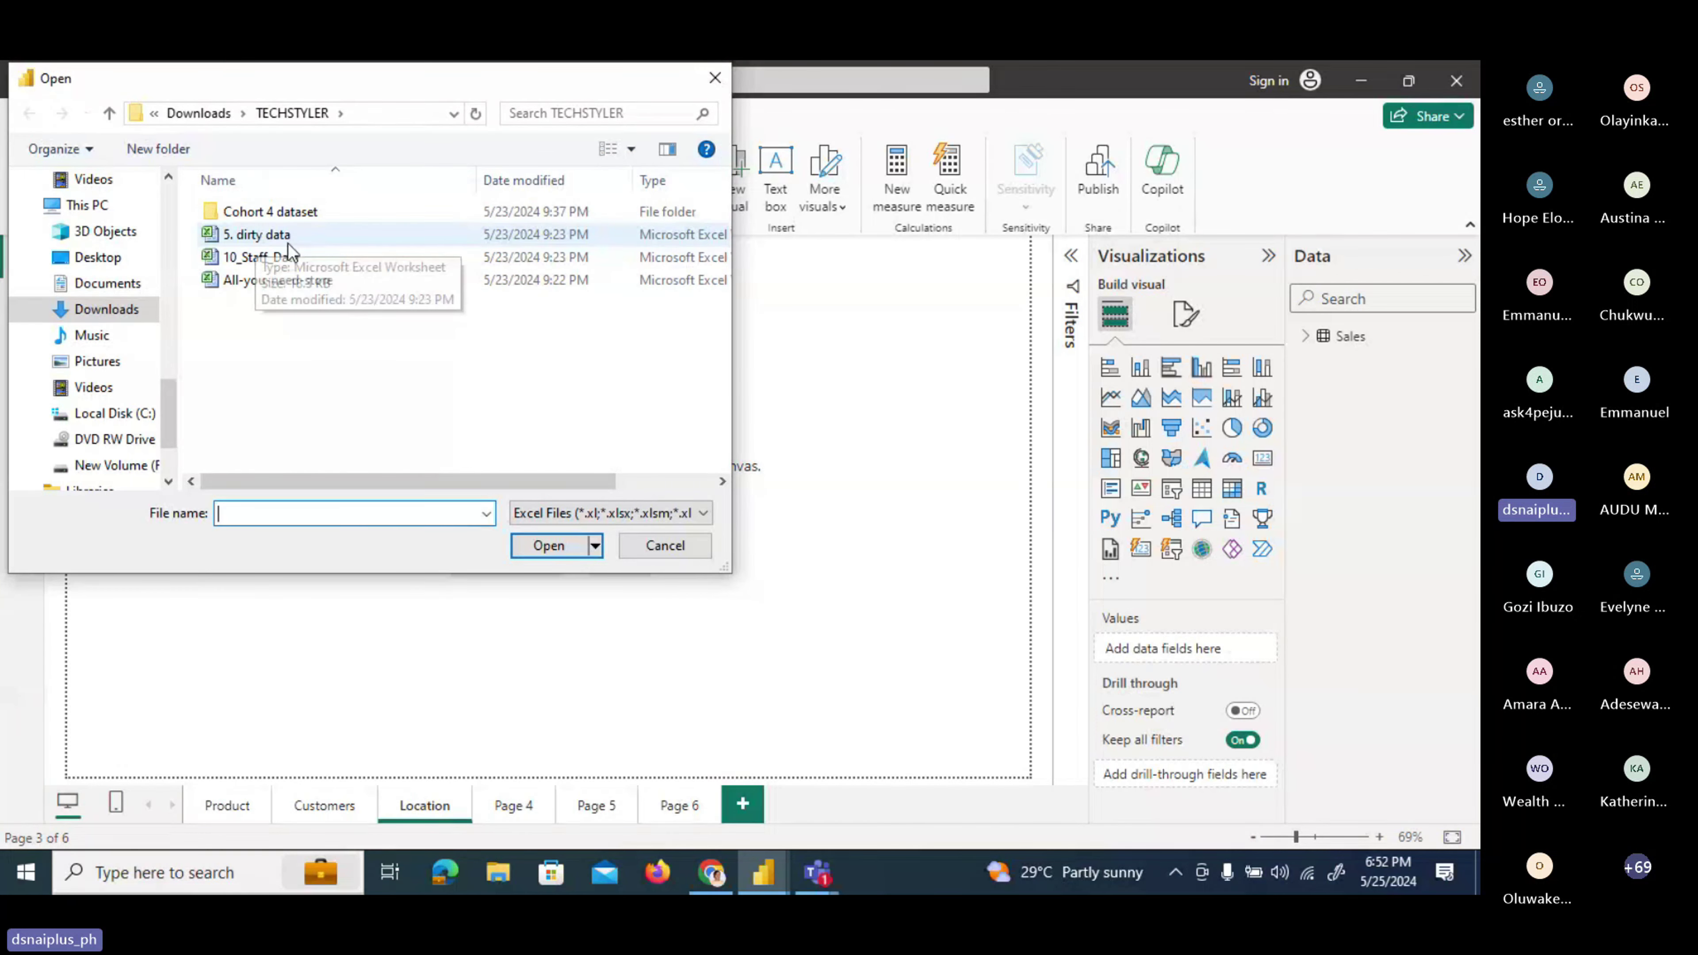
left_click(258, 280)
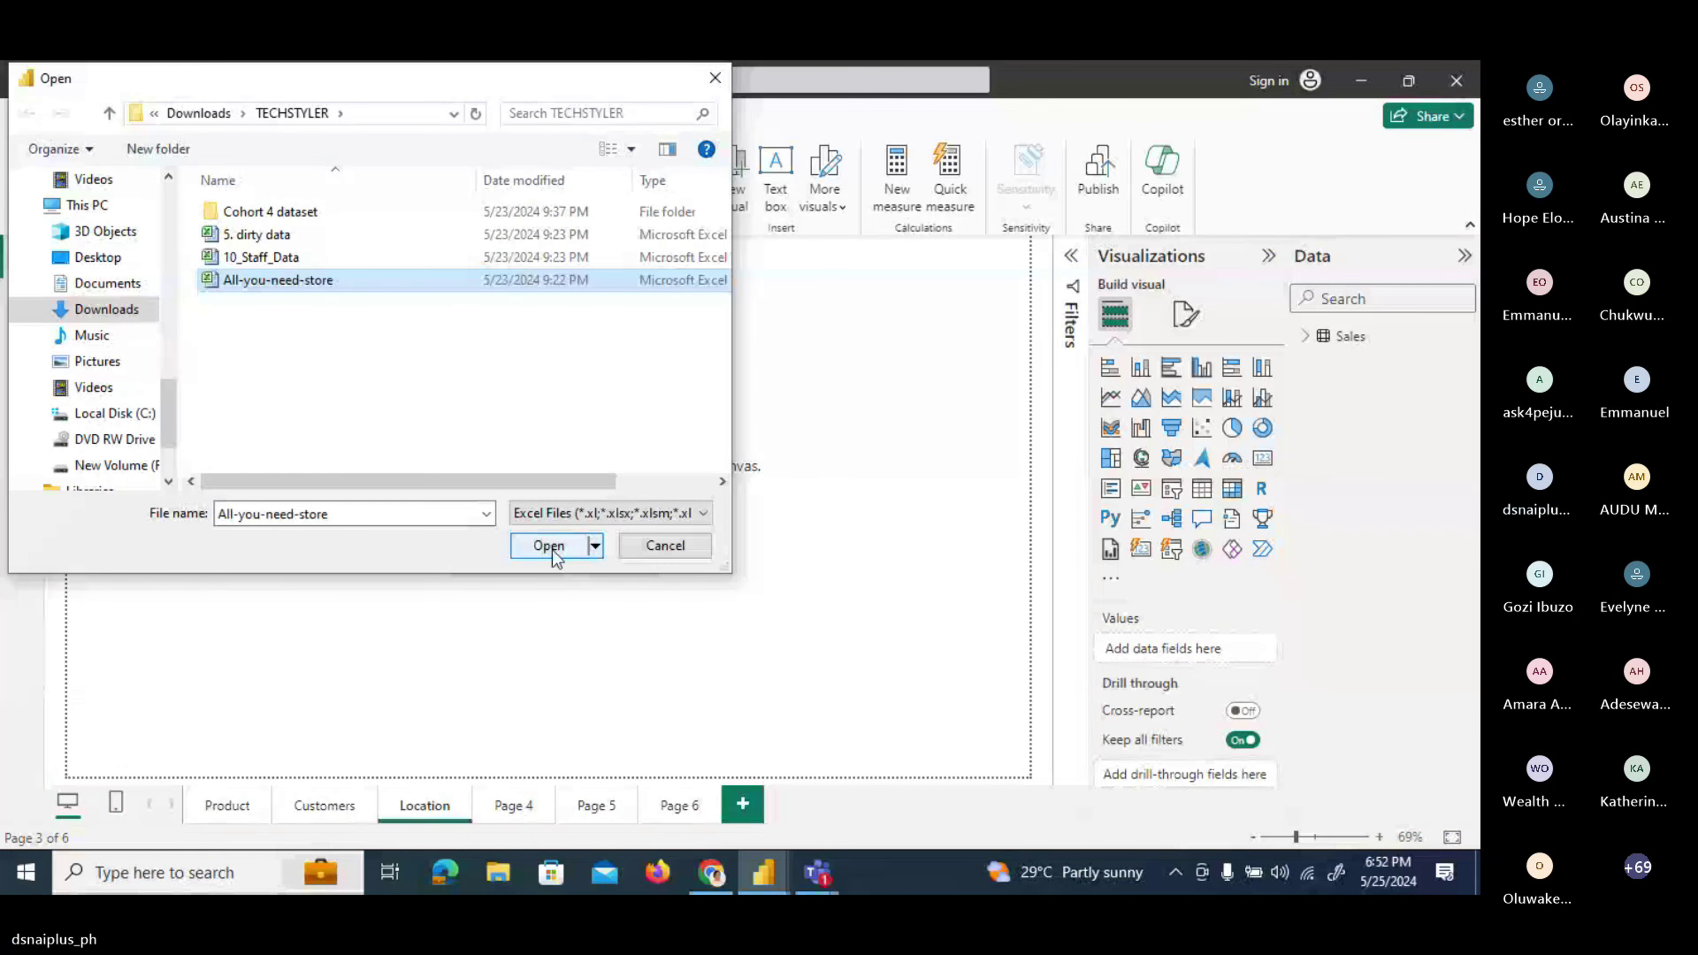
left_click(554, 557)
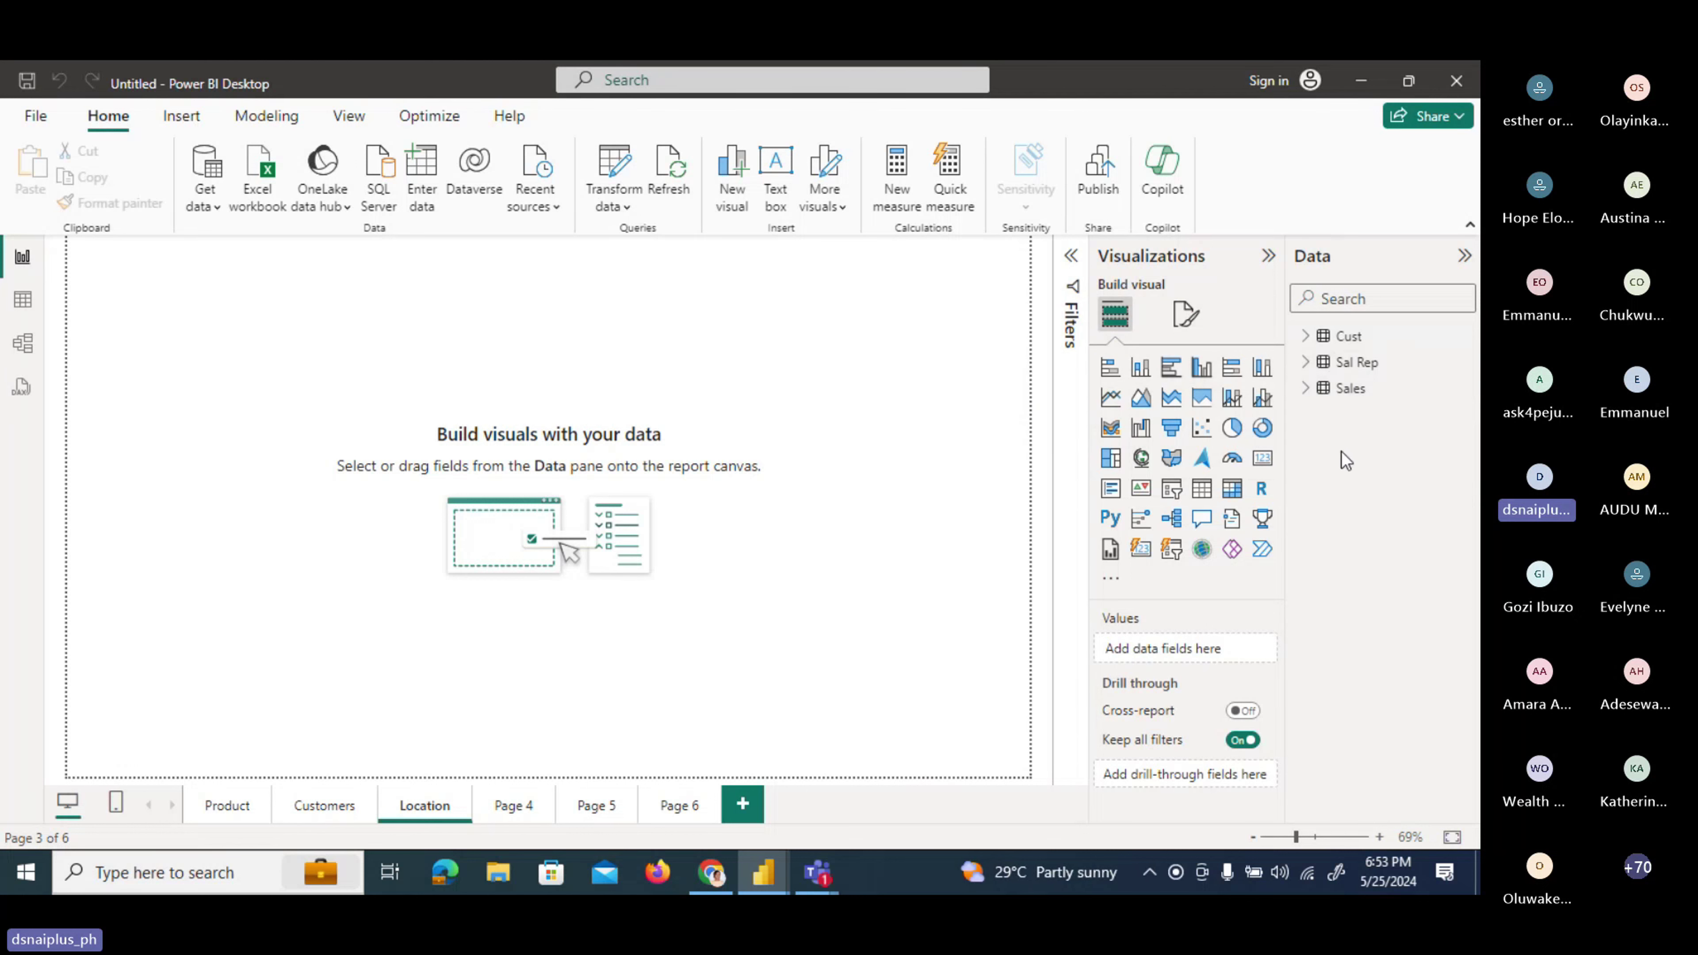
Check the loaded tables in Table view, and arrange the Model view cards with Cust and Sal Rep side by side above Sales.
left_click(27, 307)
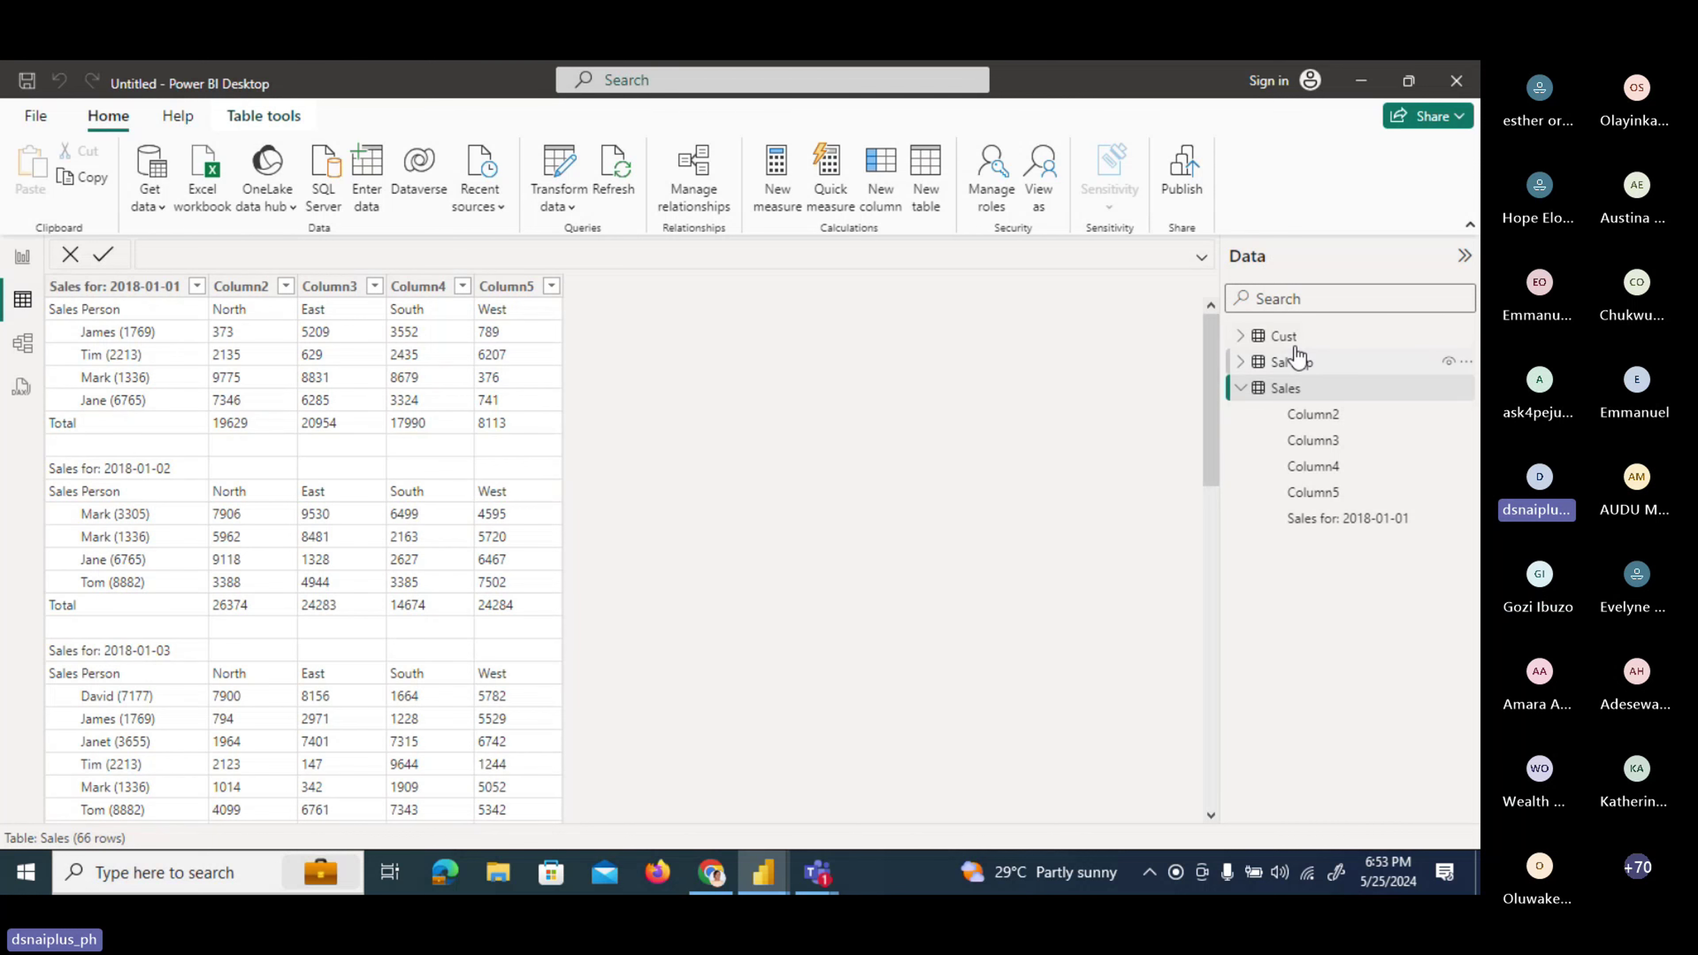
left_click(24, 347)
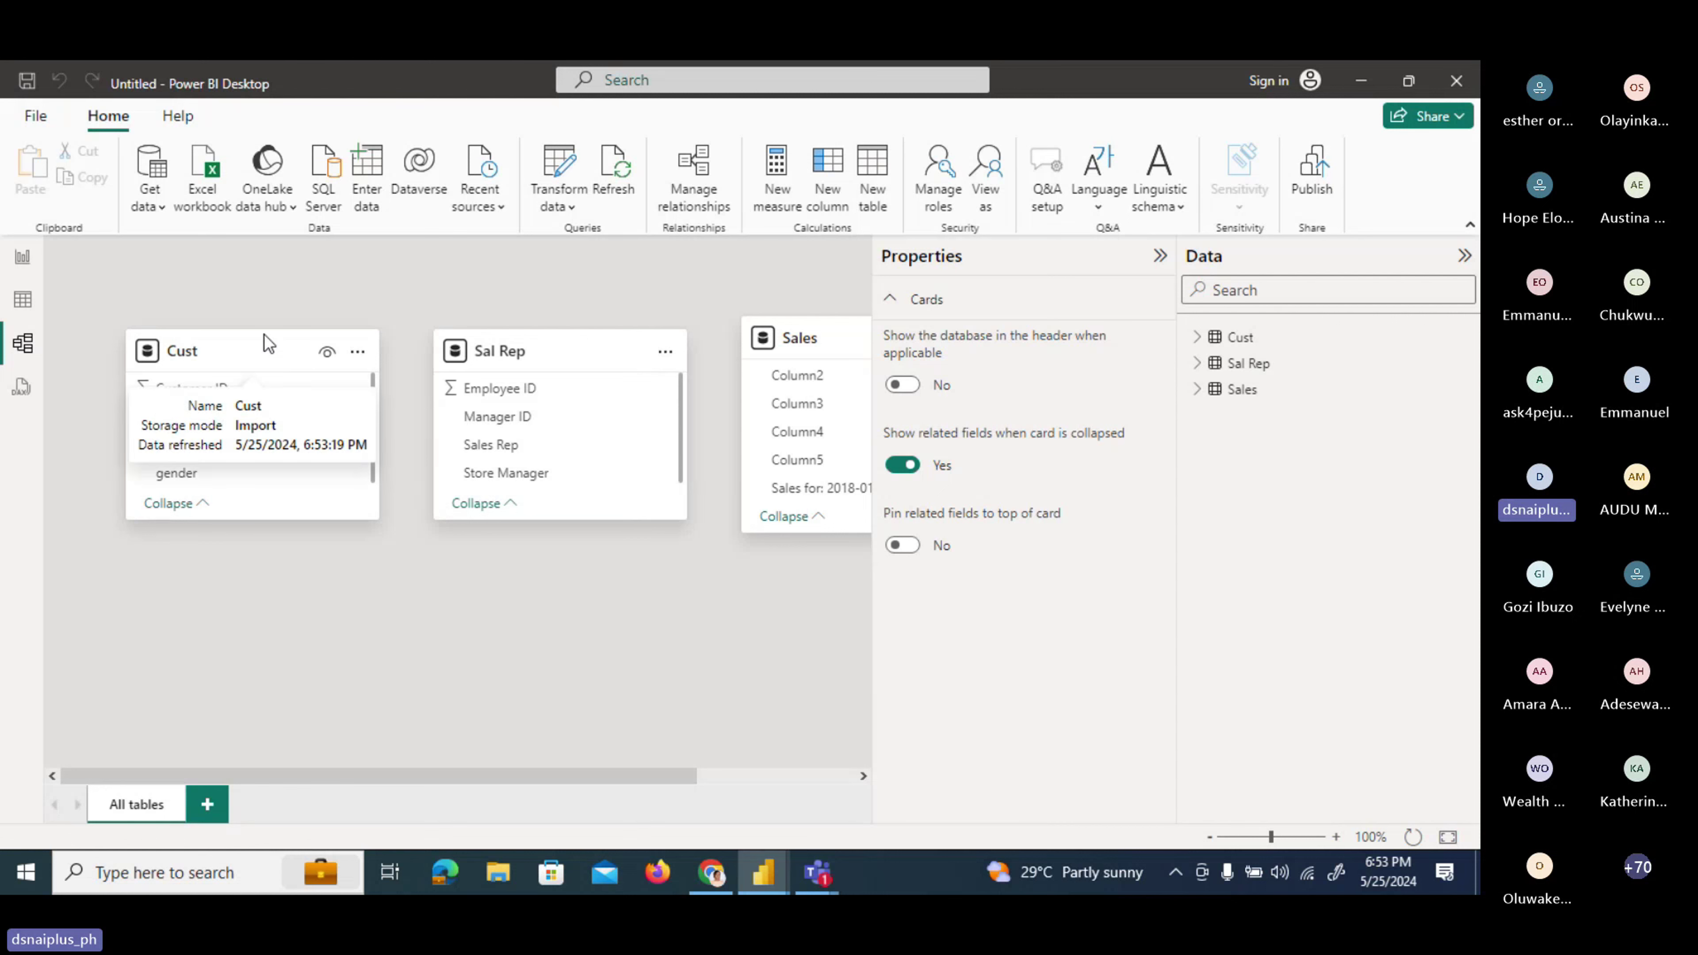
left_click(246, 337)
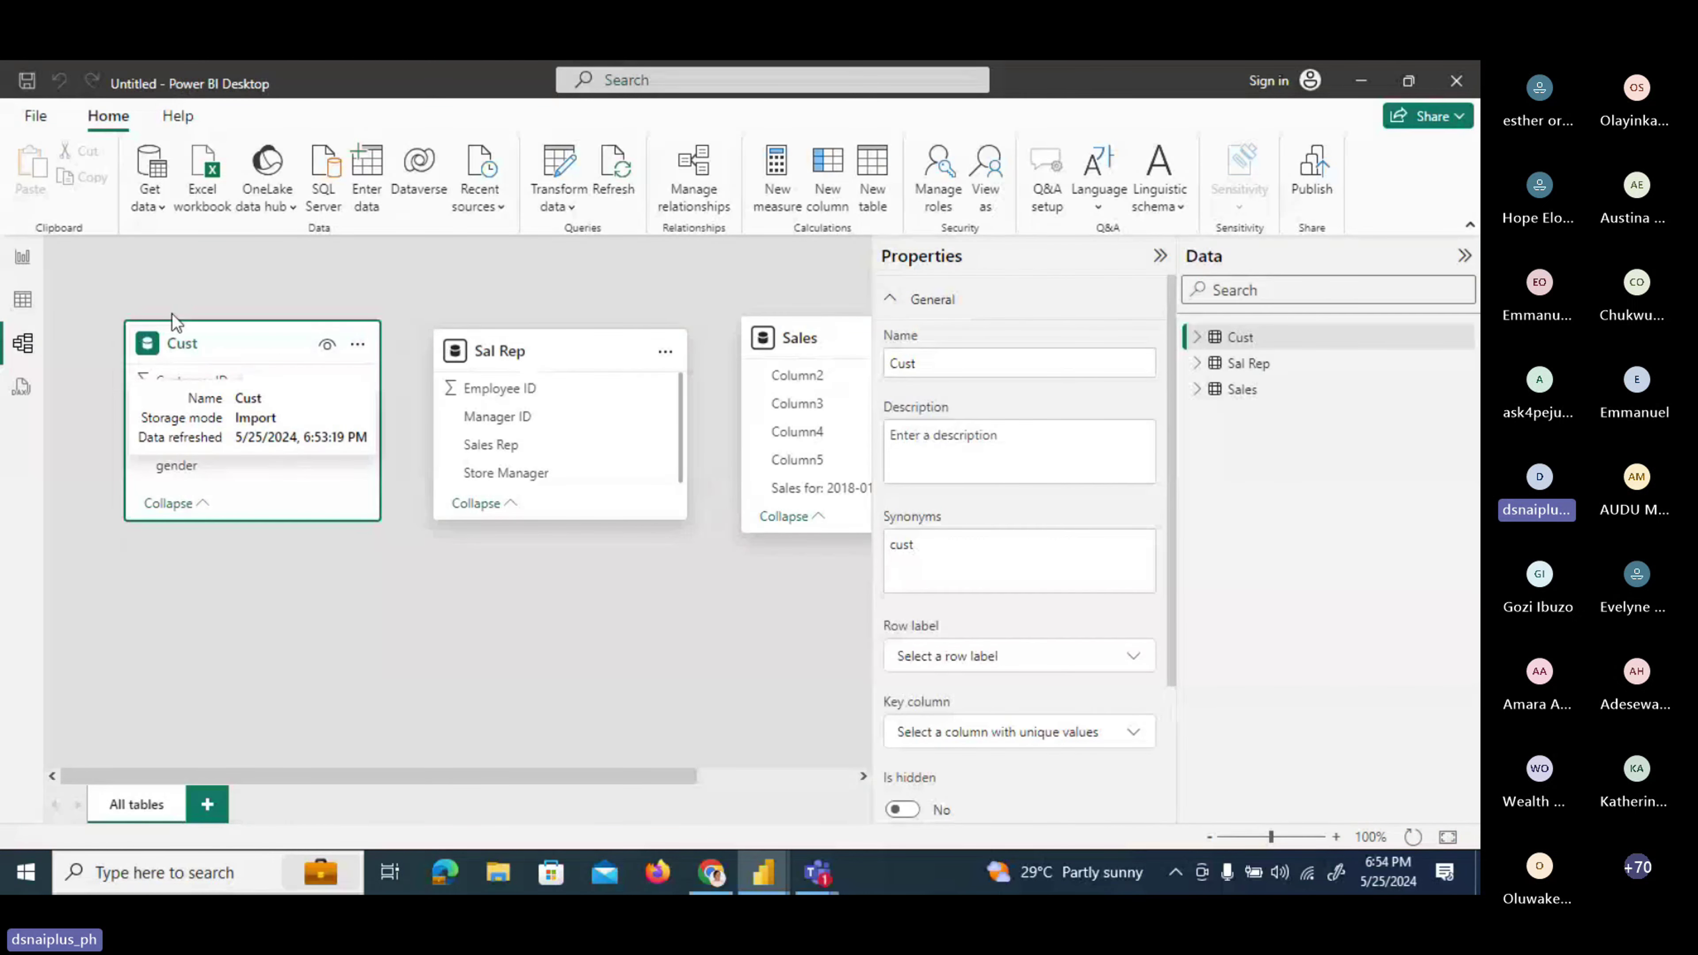
left_click_drag(174, 324, 177, 319)
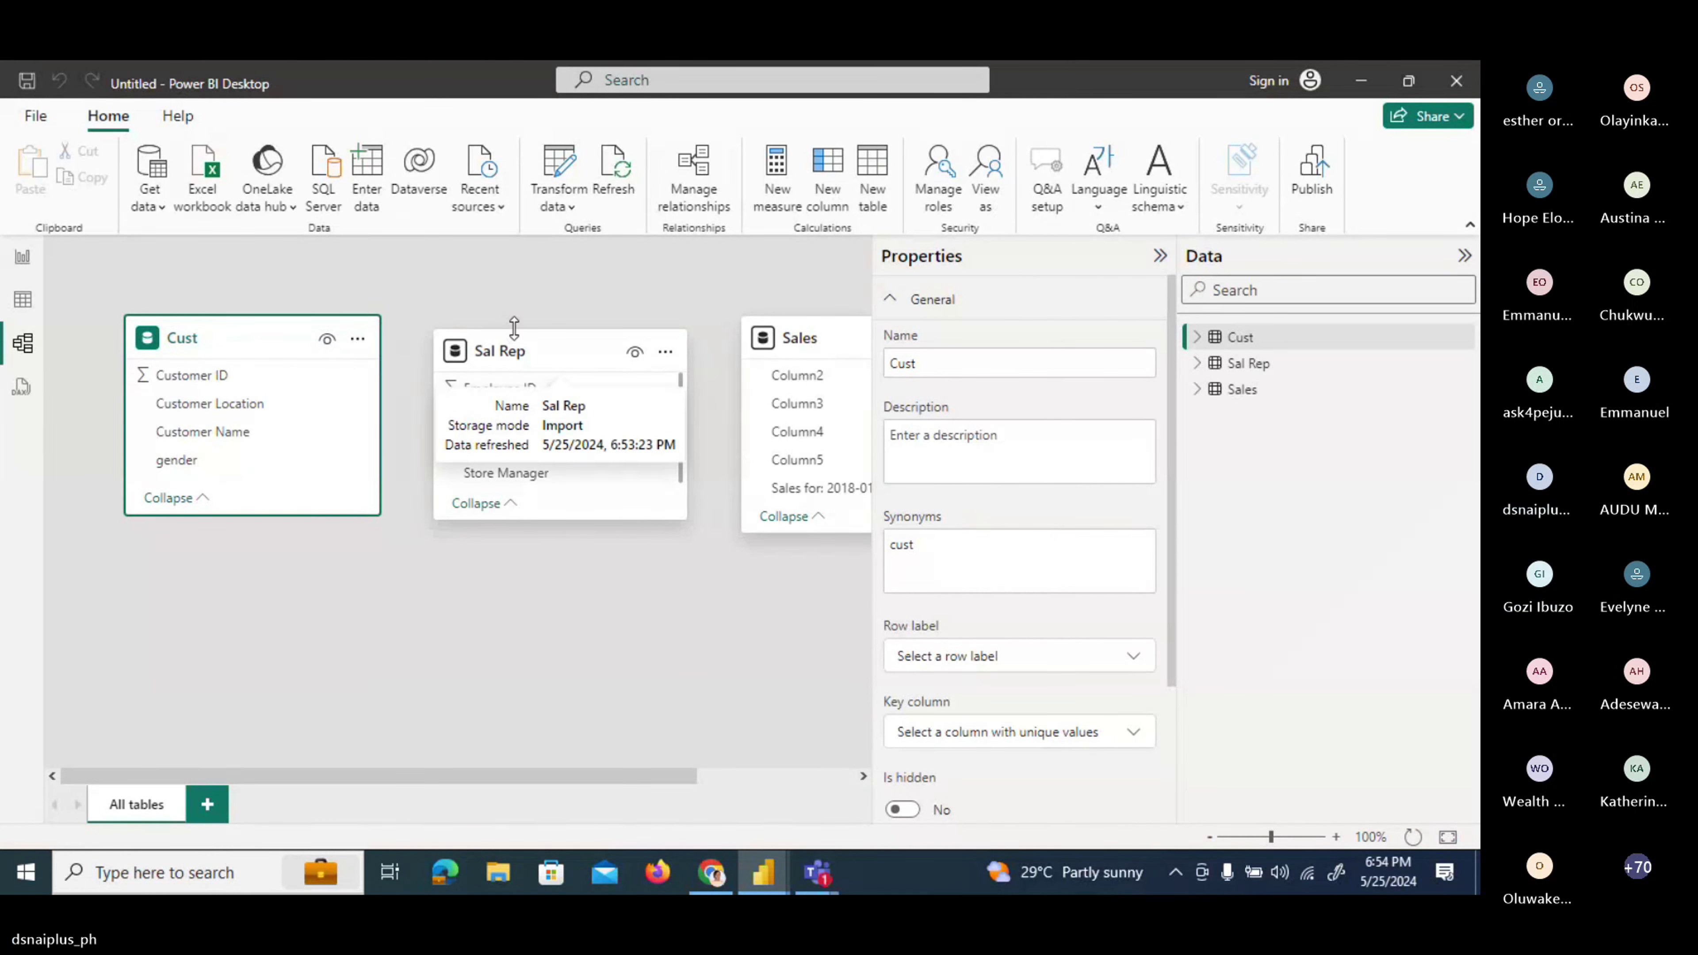
left_click(541, 346)
left_click_drag(541, 346, 512, 338)
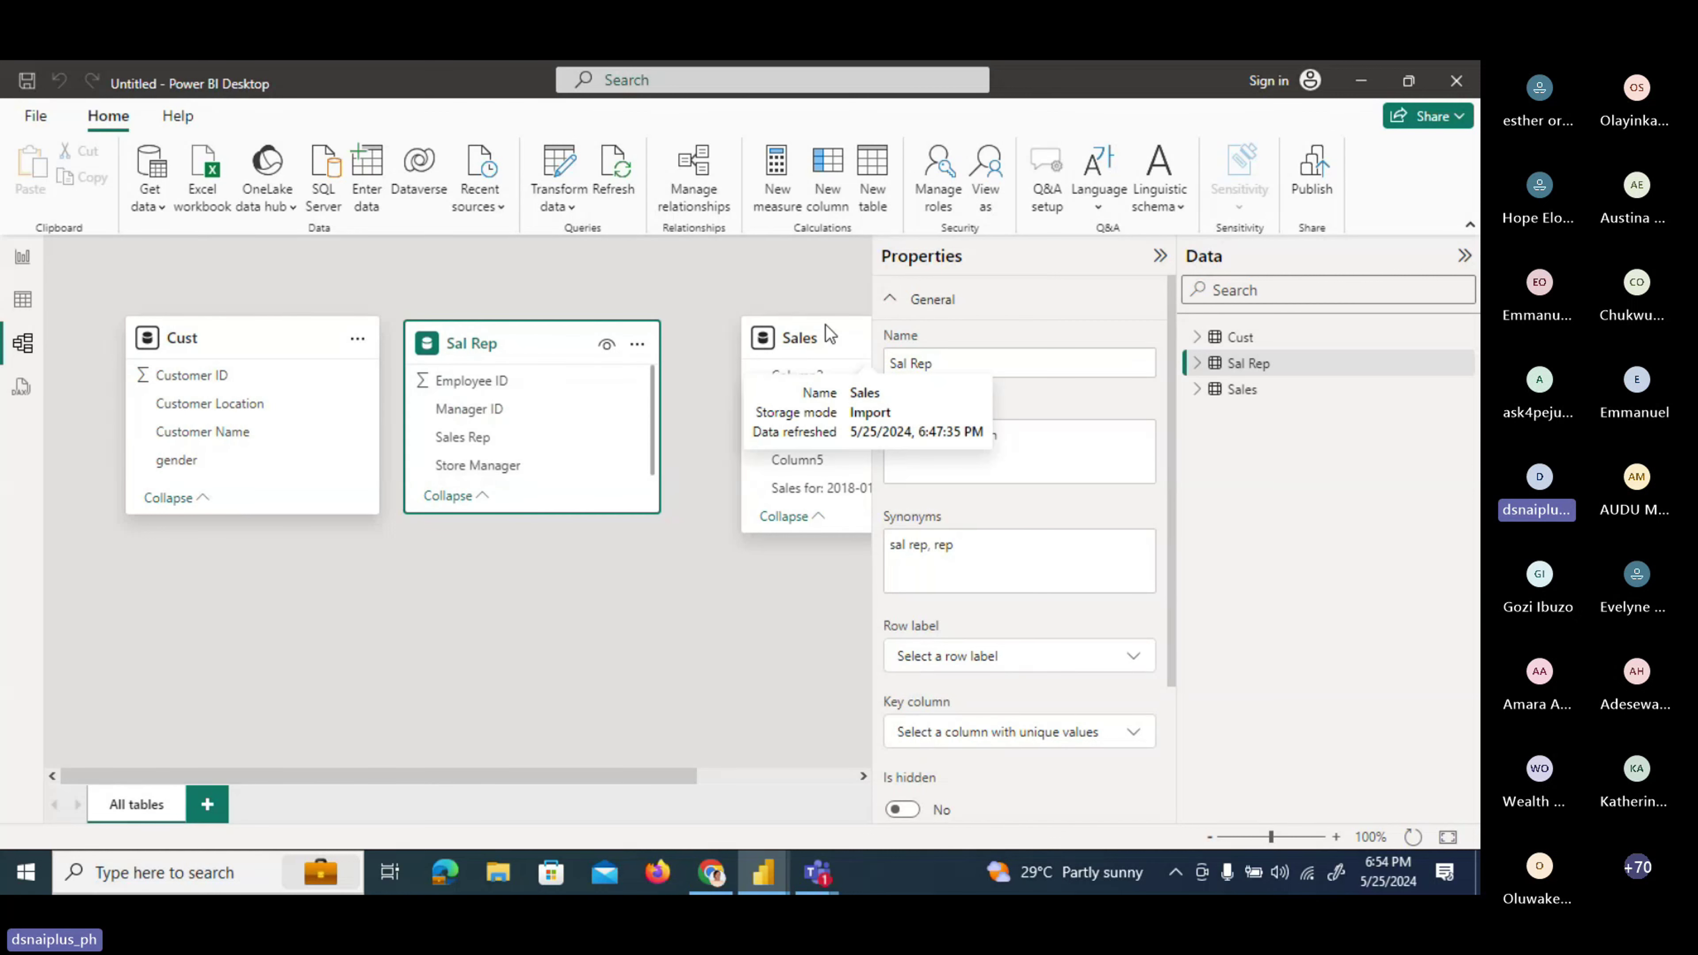
left_click_drag(781, 375, 360, 588)
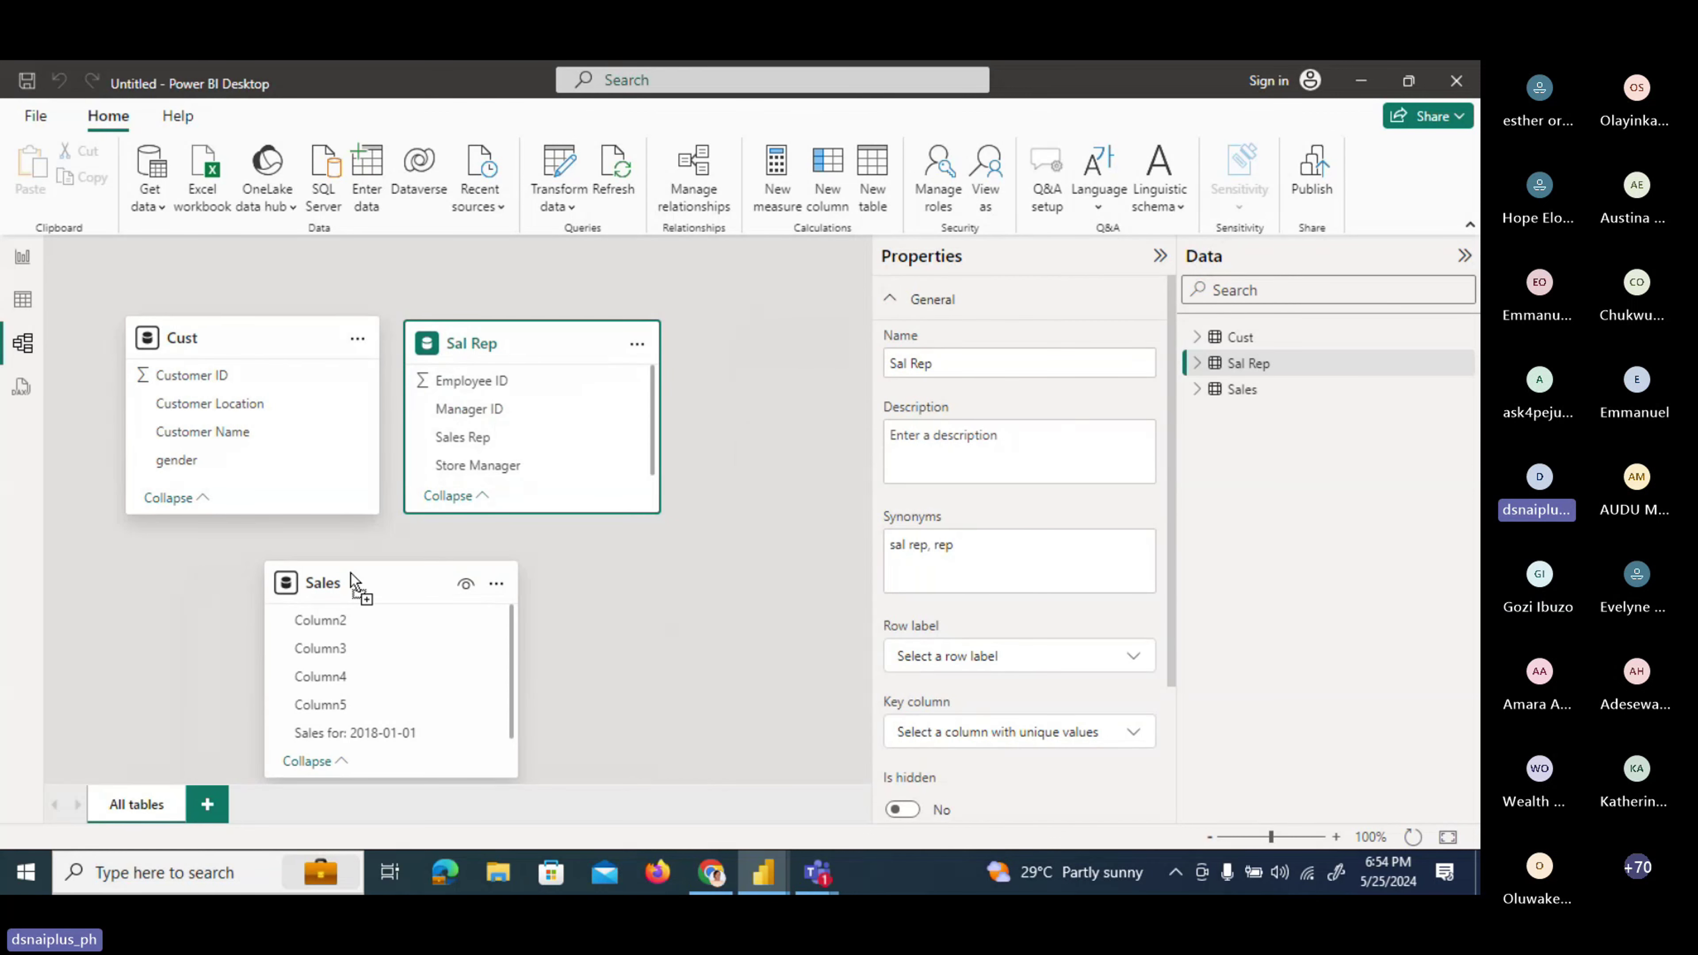
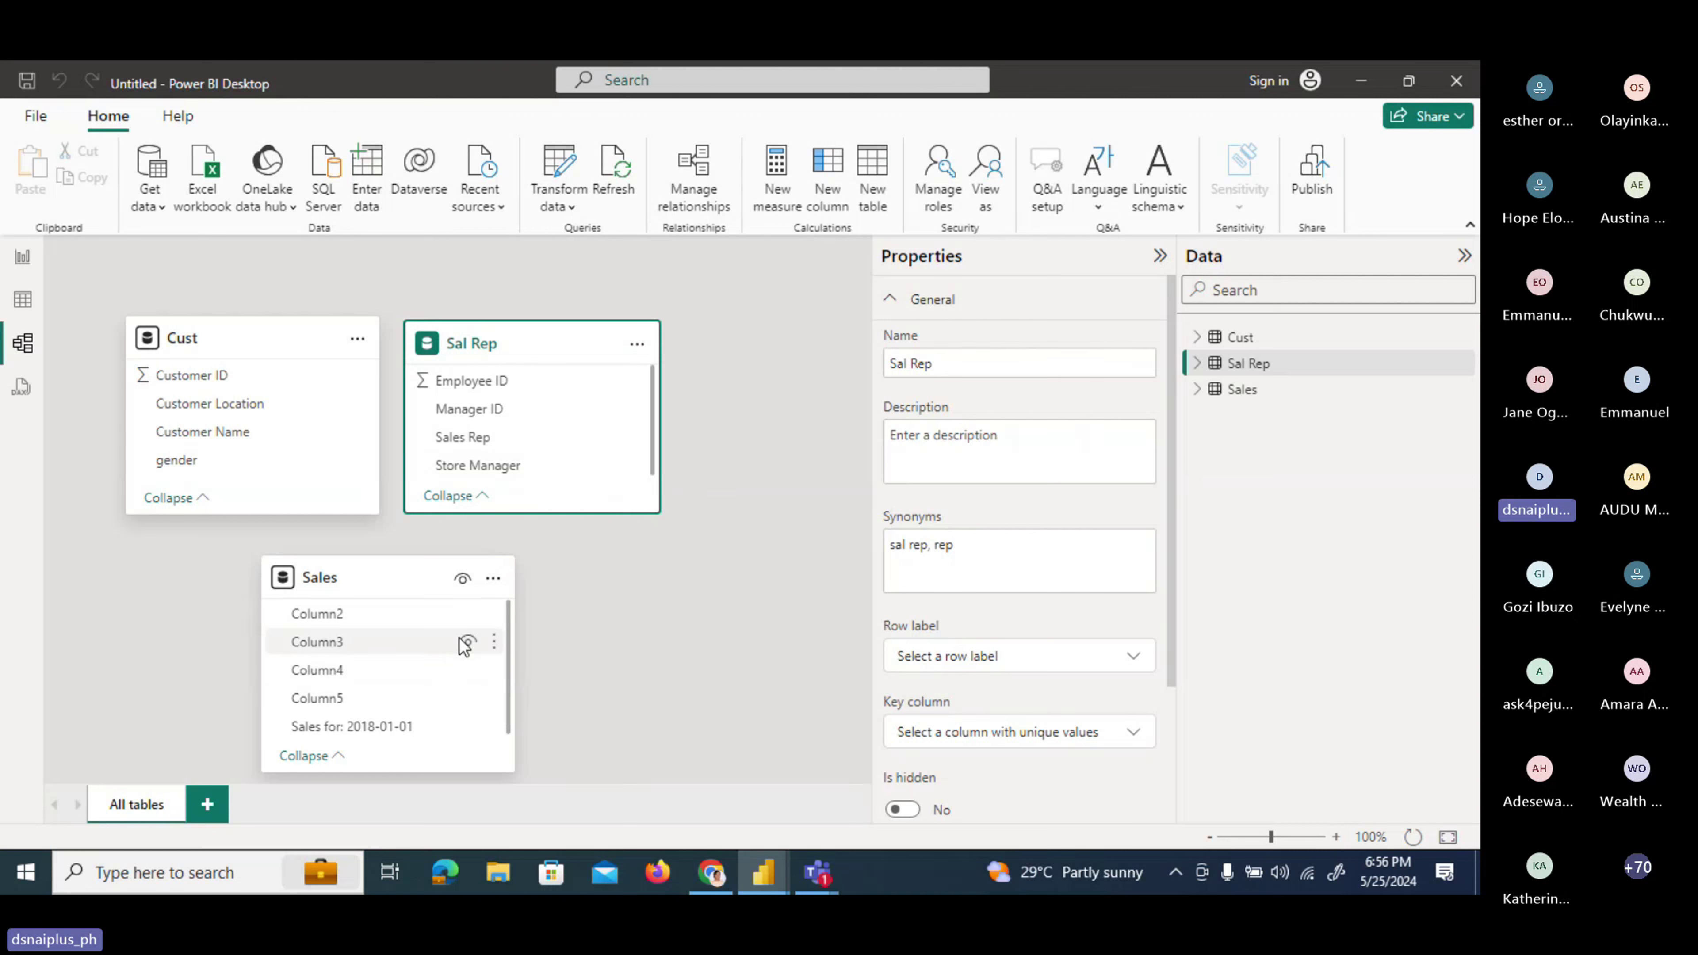
Review the remaining fields on the Sales card and the Sales rows in Table view, and return to Report view.
scroll(463, 641, "down", 1)
scroll(650, 401, "down", 1)
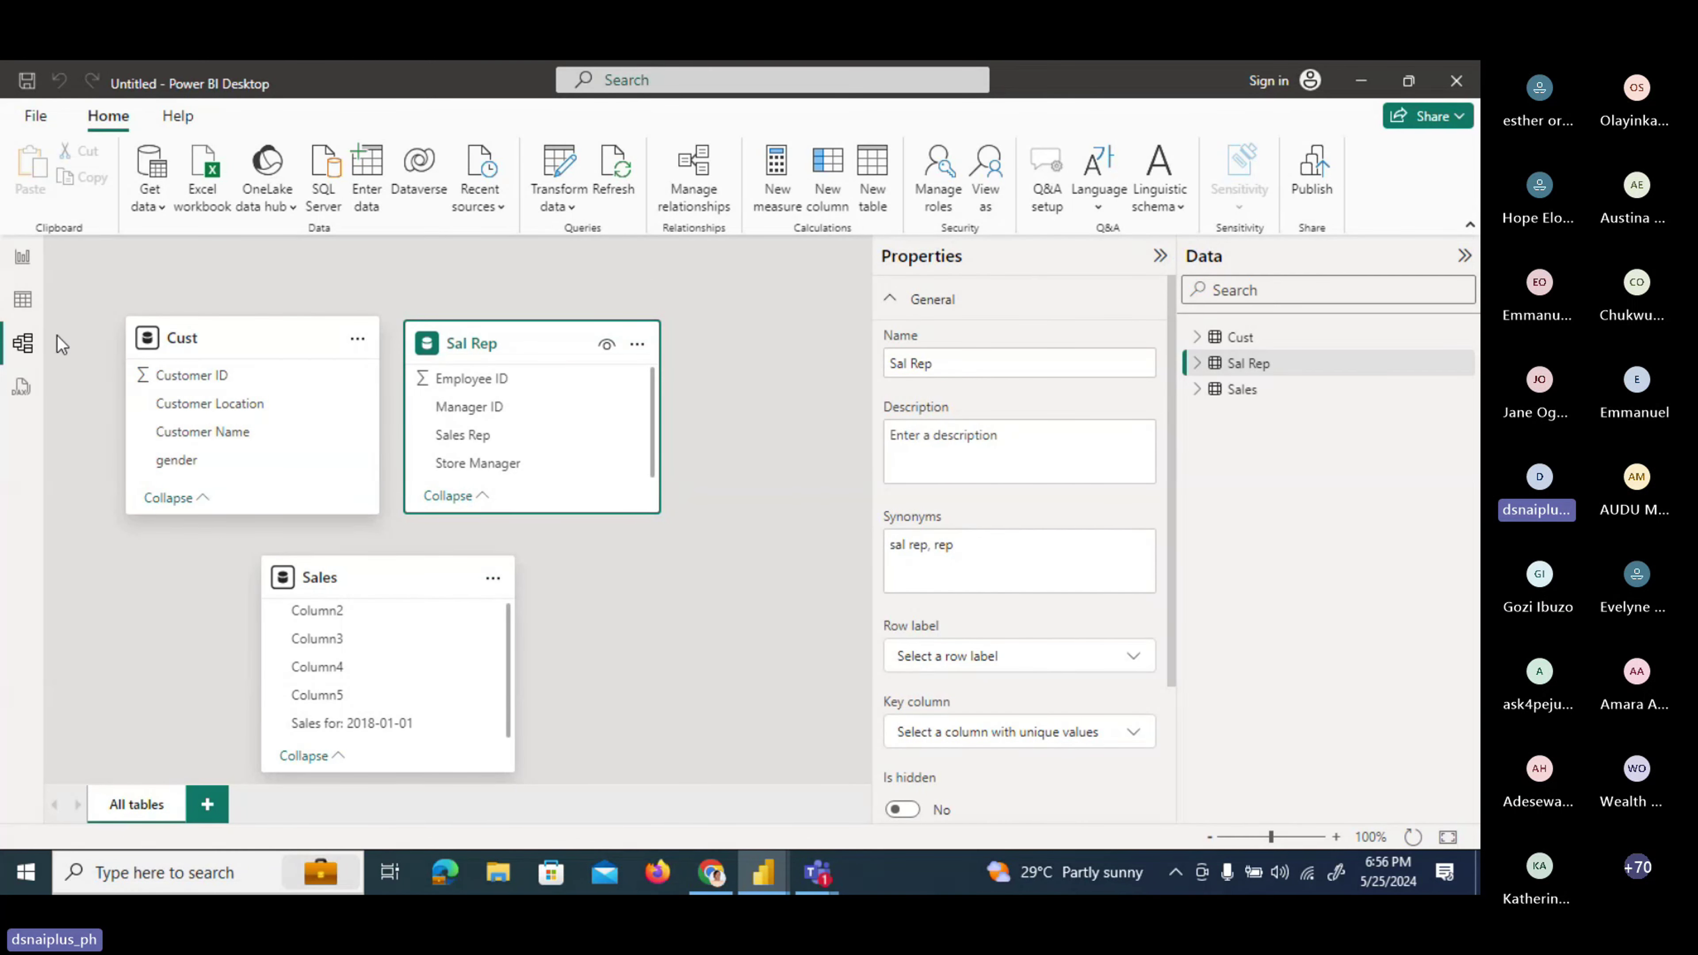
left_click(29, 300)
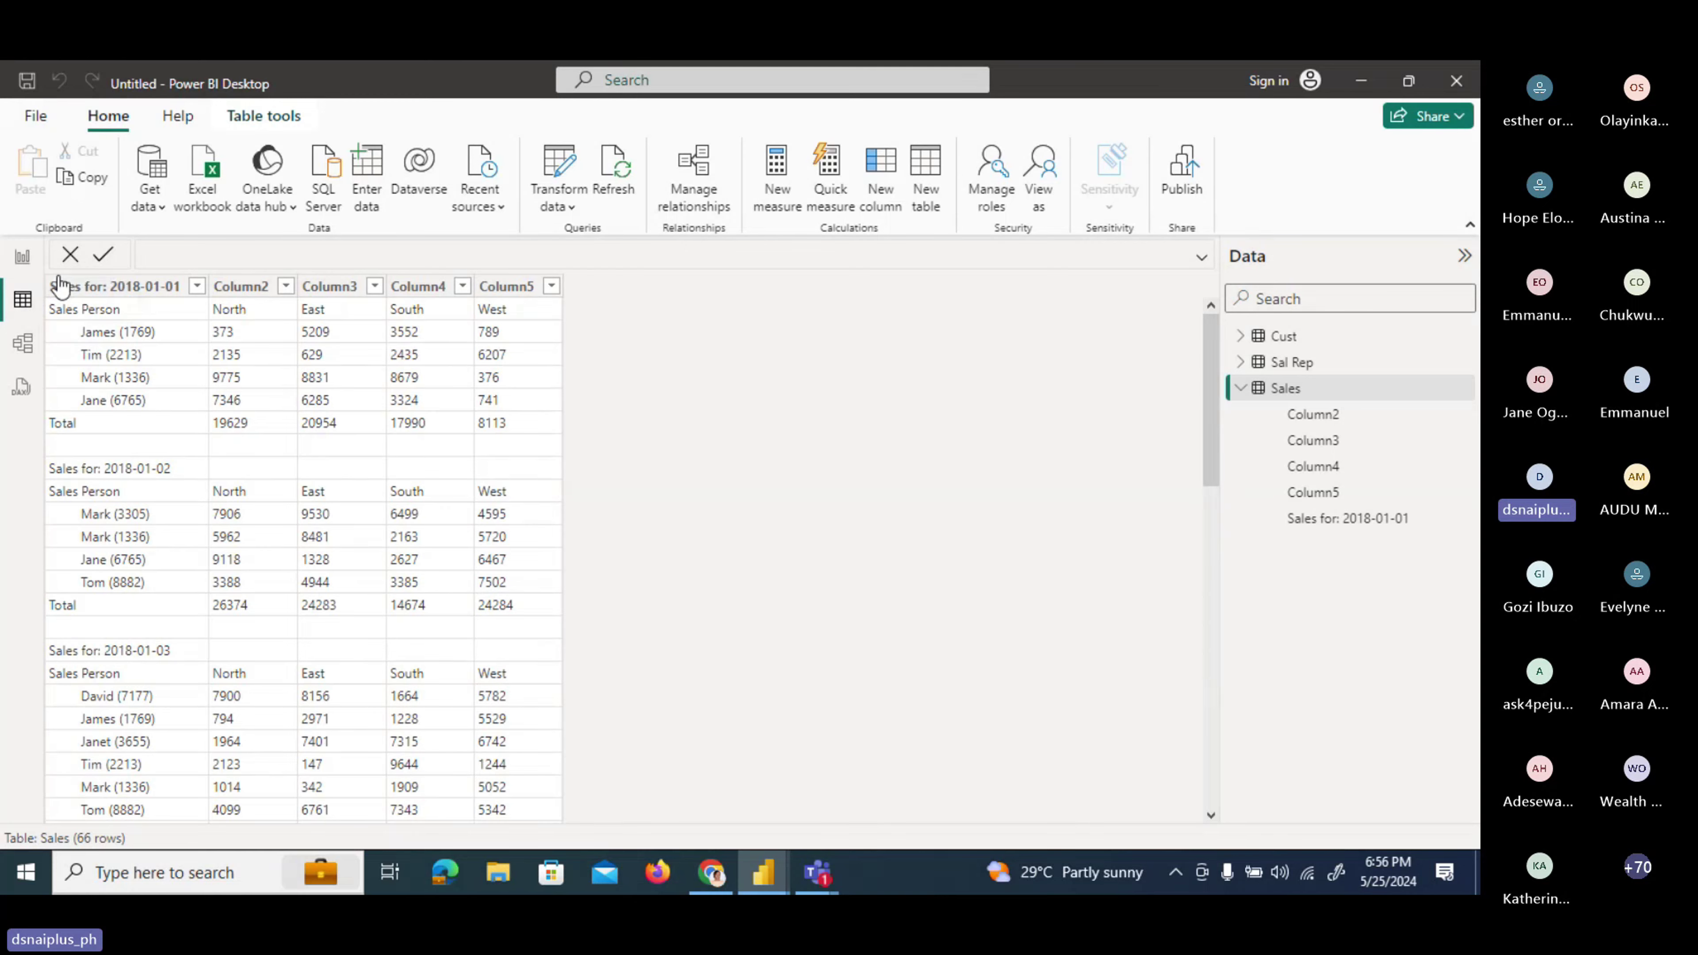
left_click(24, 258)
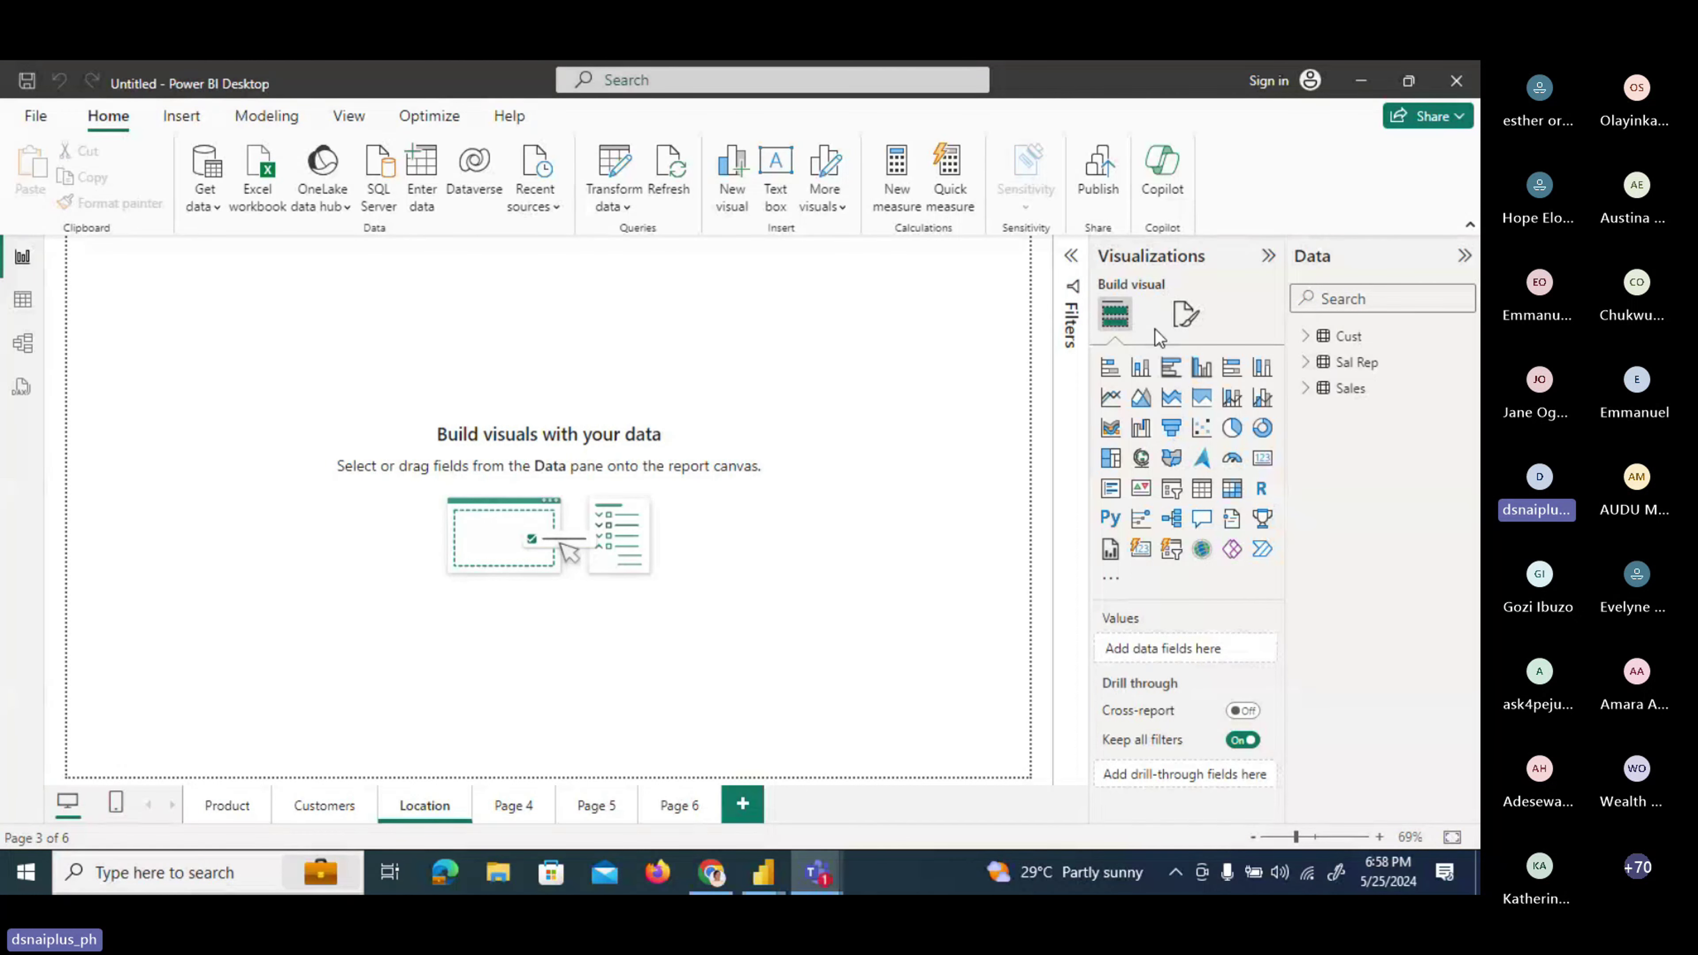
In the Location page's format settings, try the Letter canvas type and set the type to Custom.
left_click(1187, 317)
left_click(1185, 317)
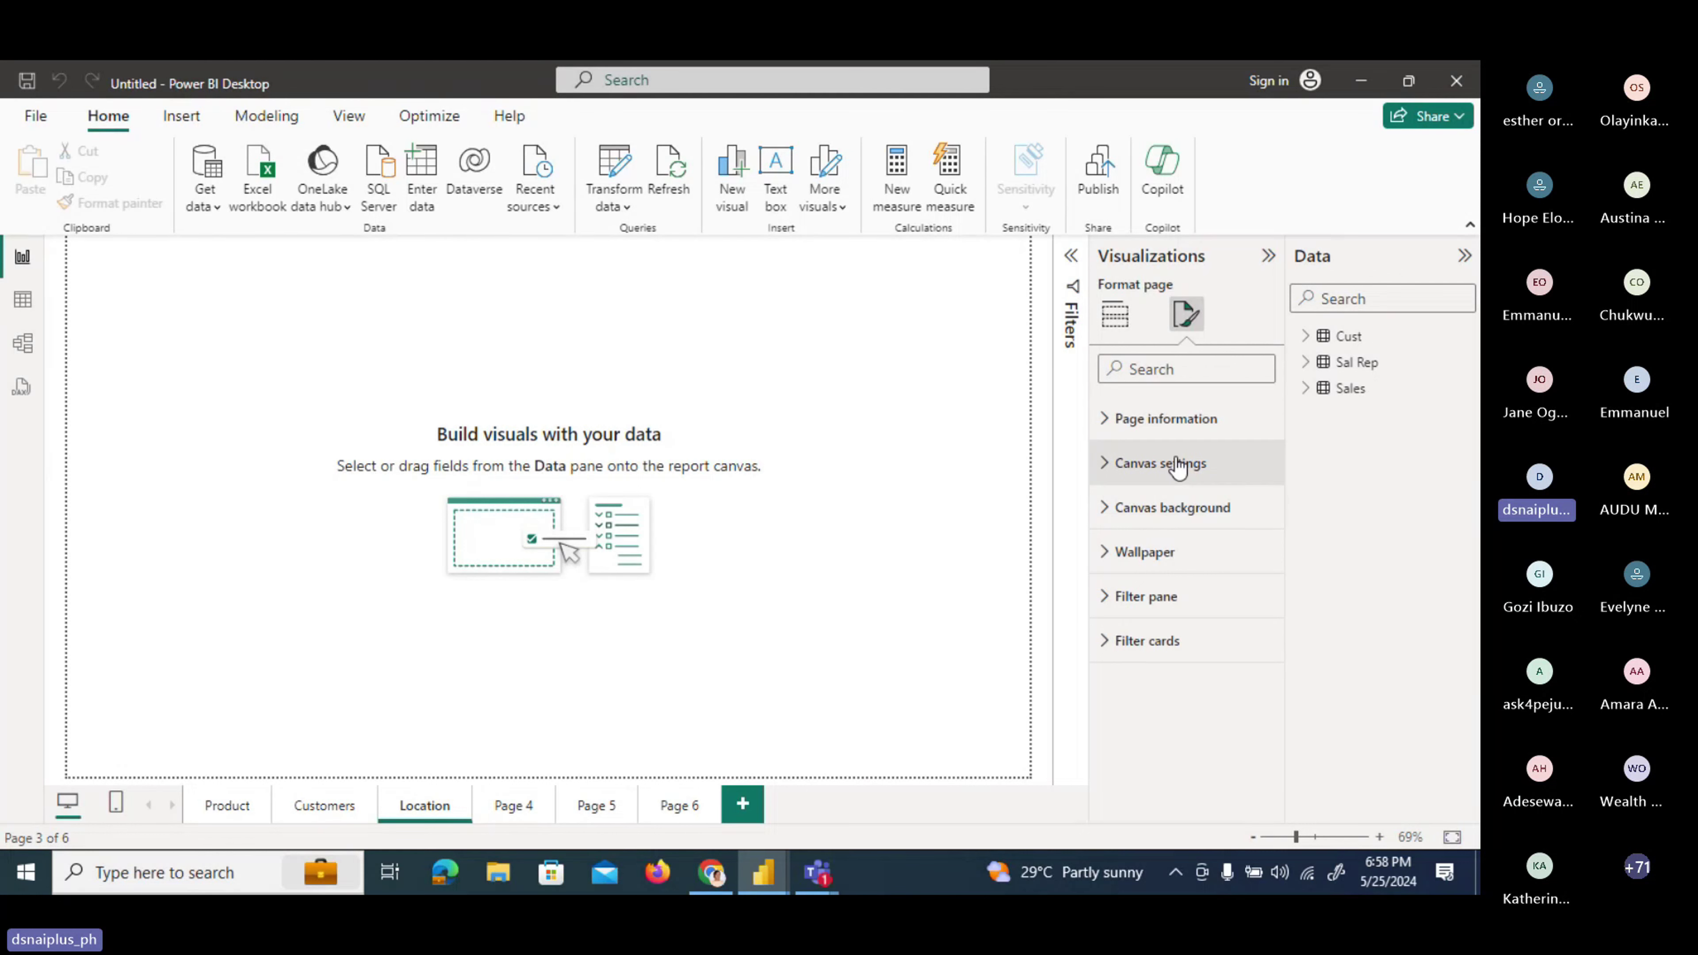
left_click(1107, 472)
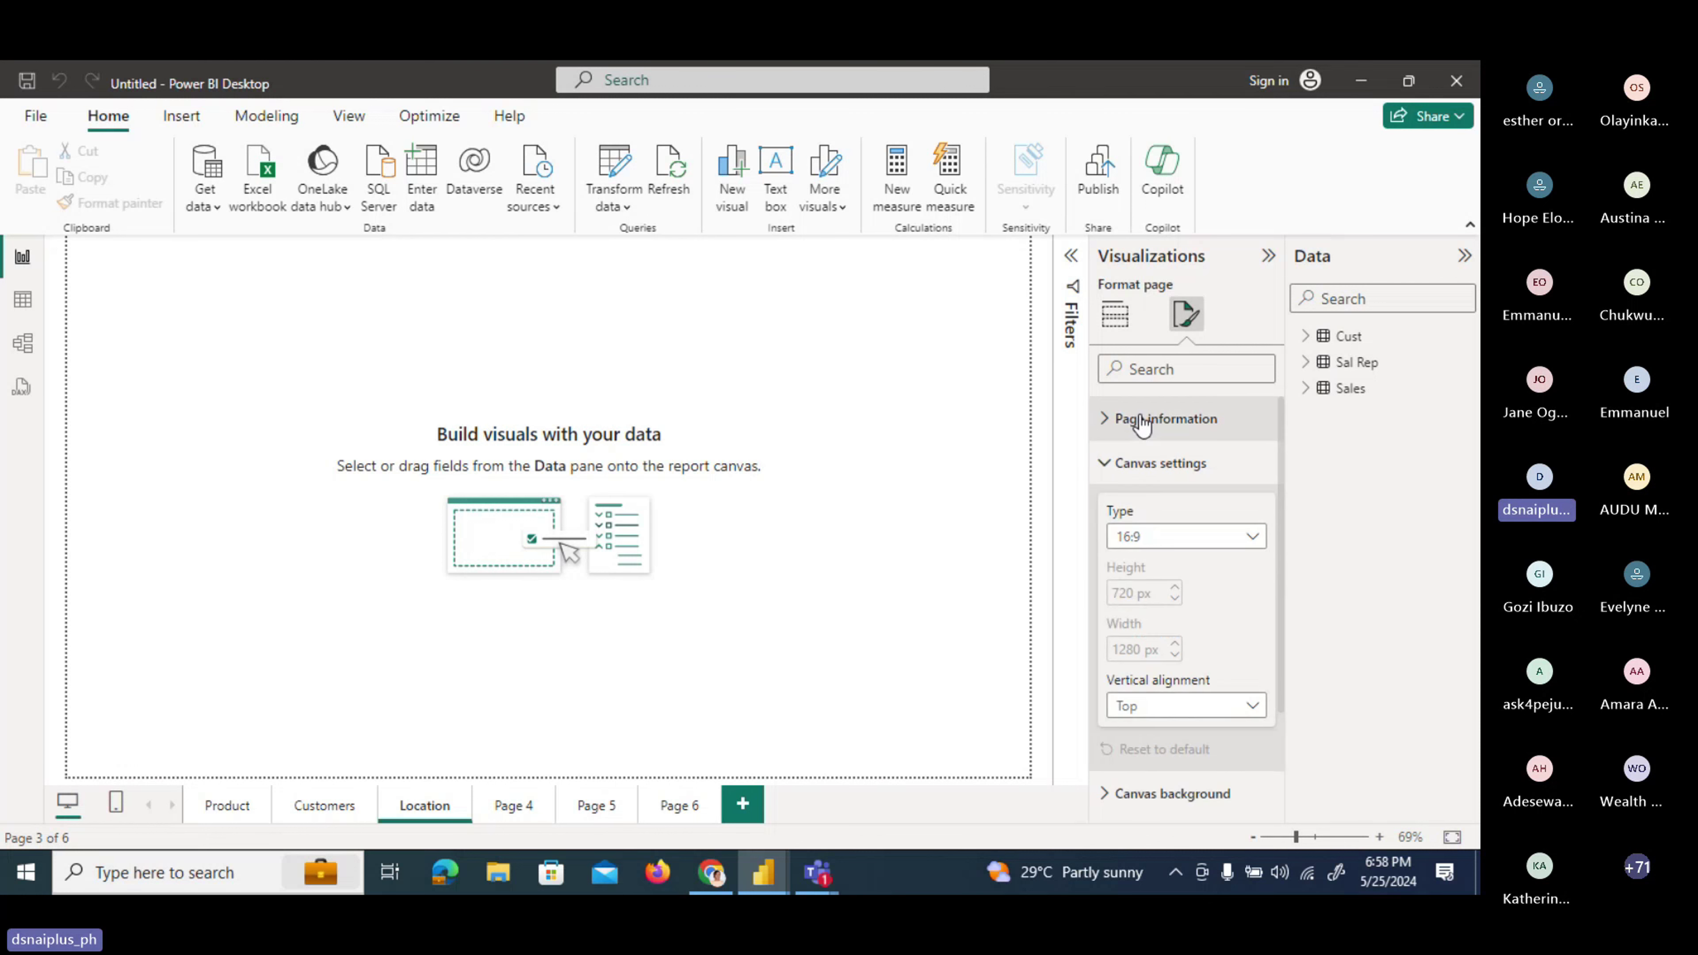
left_click(1164, 540)
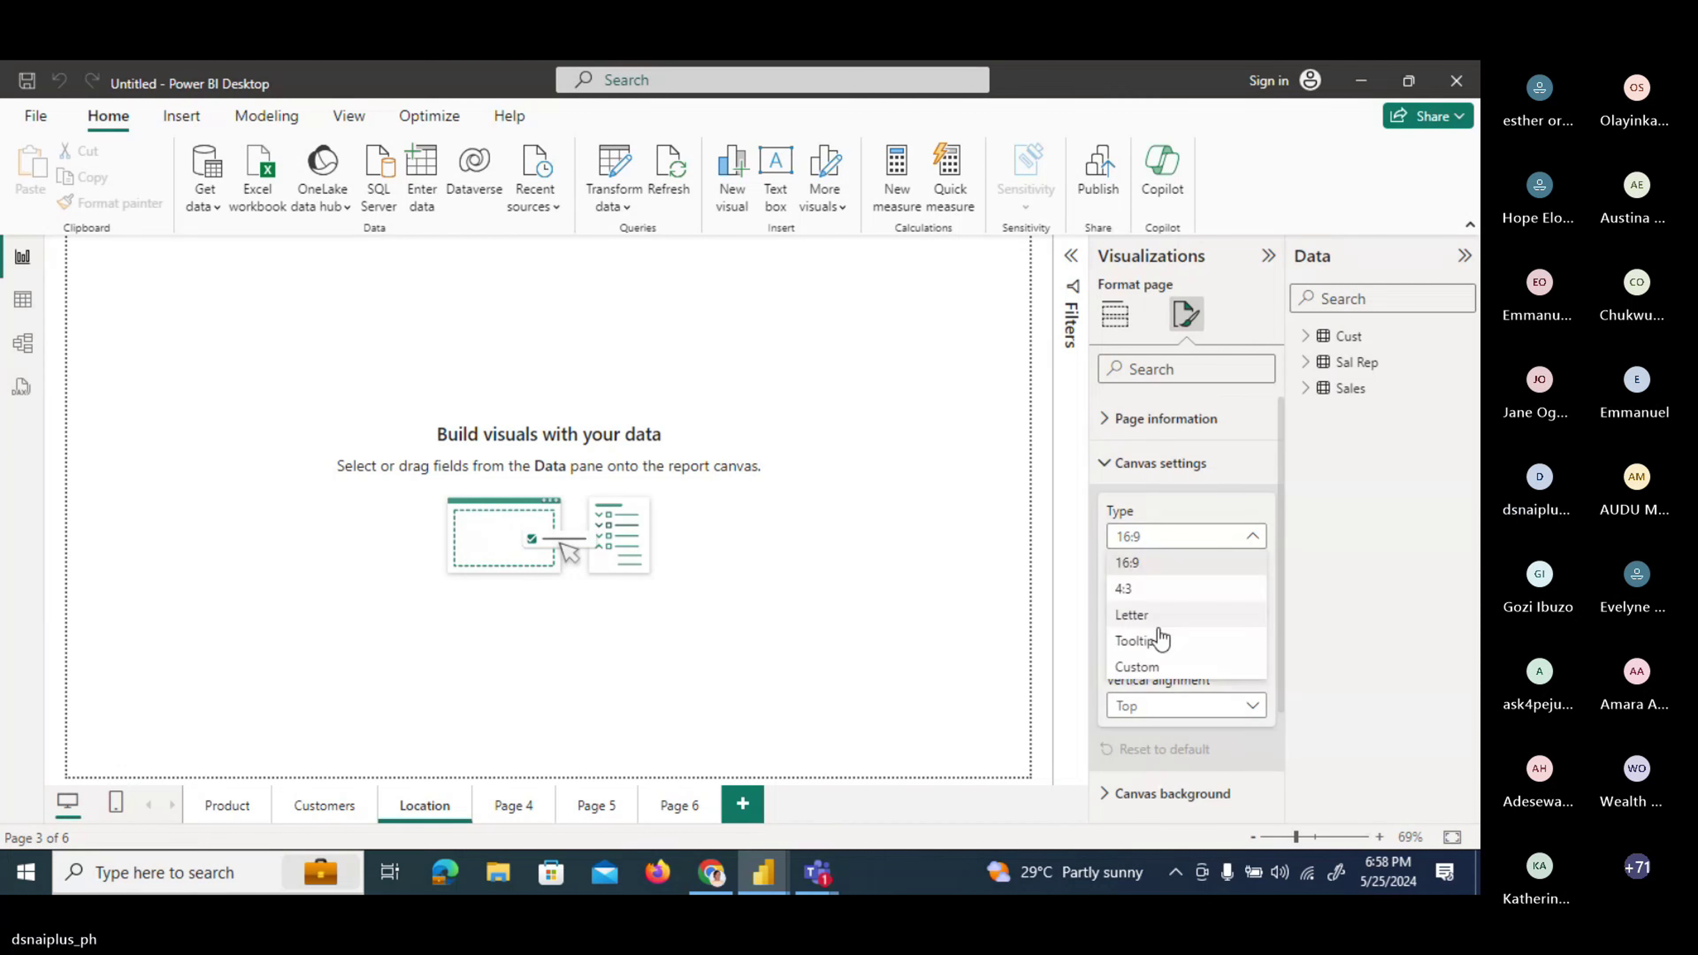
left_click(1160, 616)
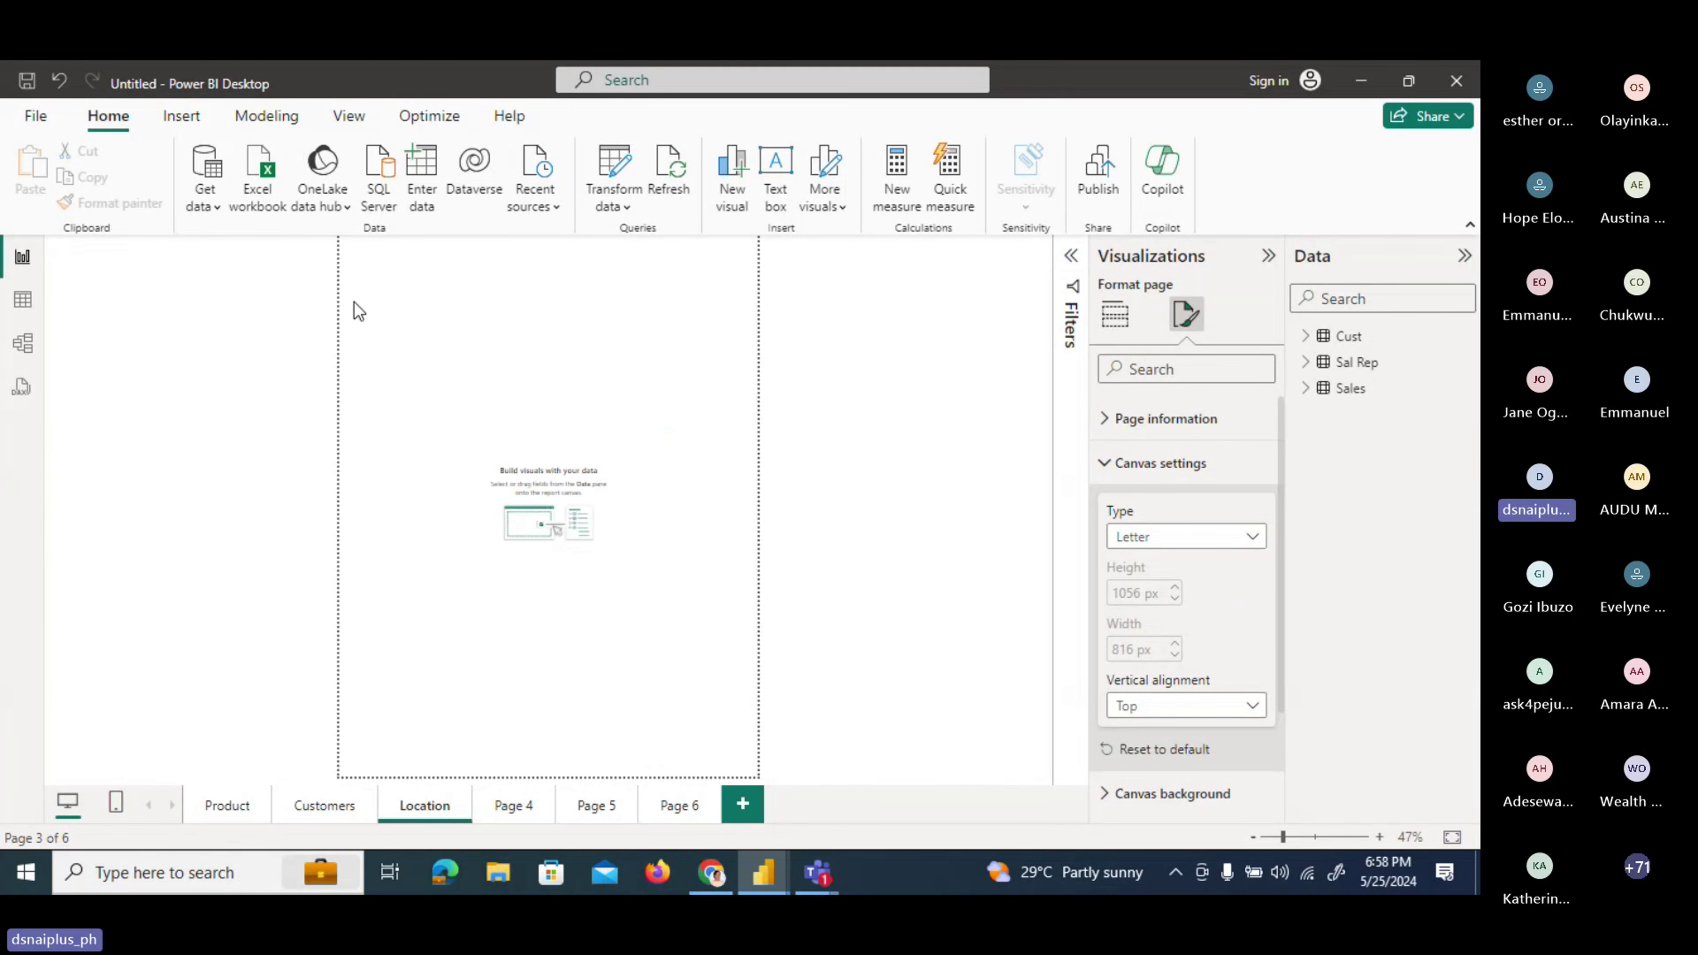
left_click(1217, 537)
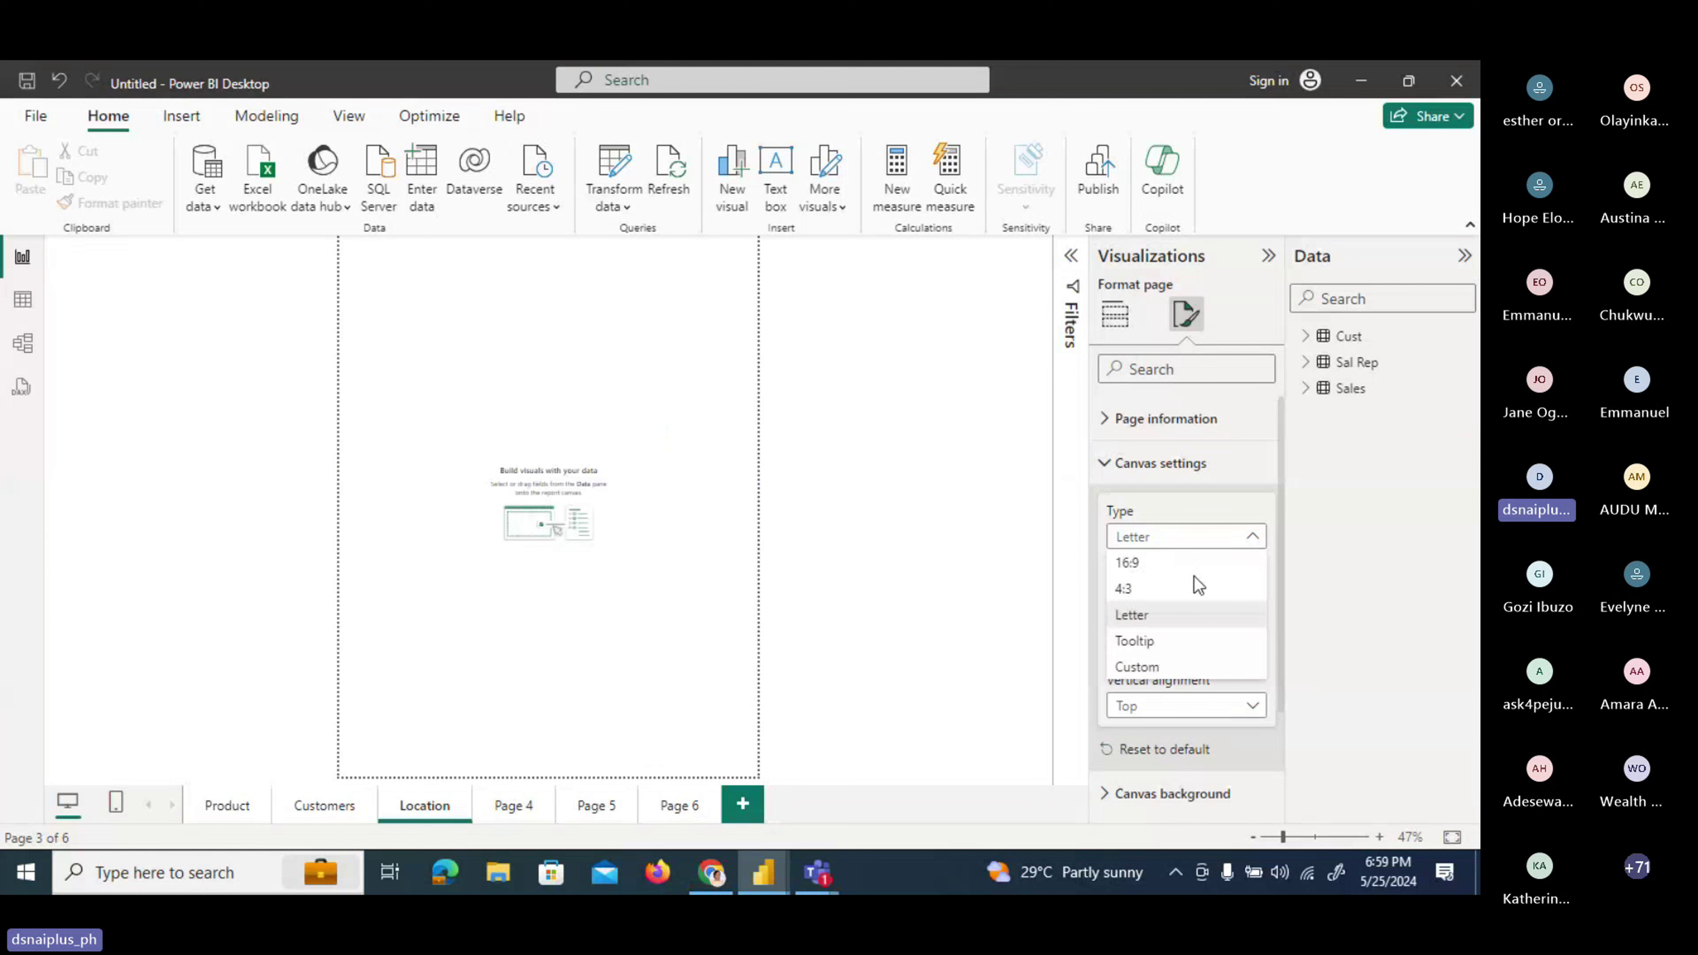
left_click(1153, 669)
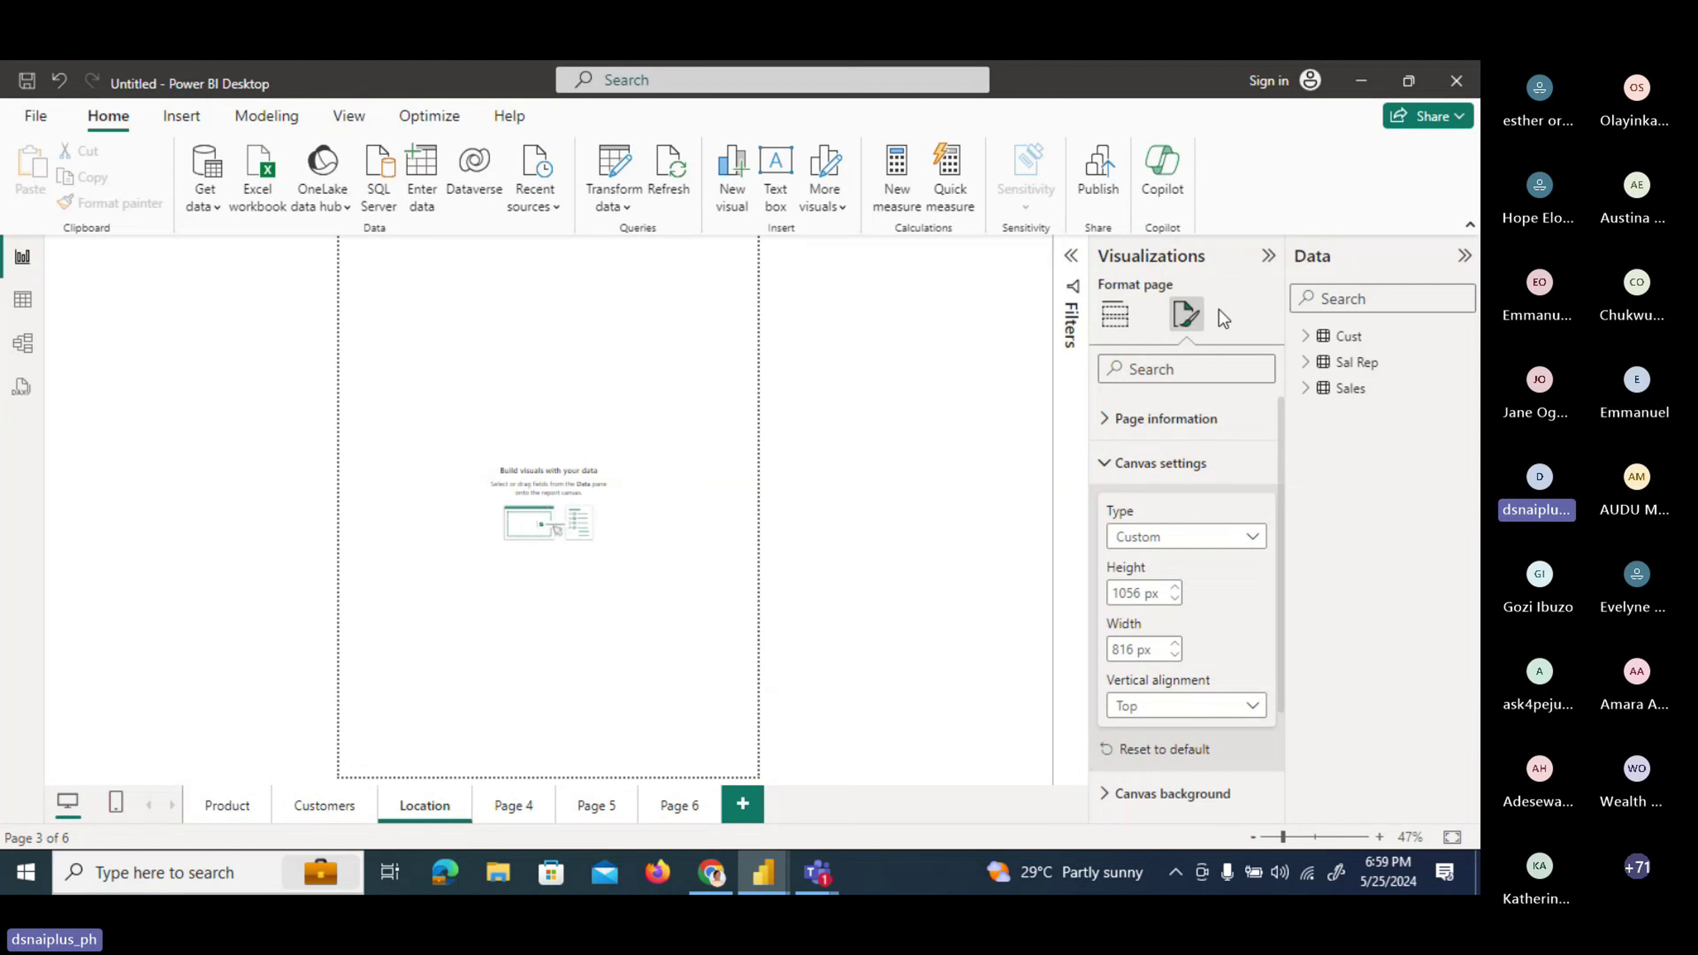
Check the Location page's page information settings, and collapse the expanded formatting sections.
left_click(1175, 432)
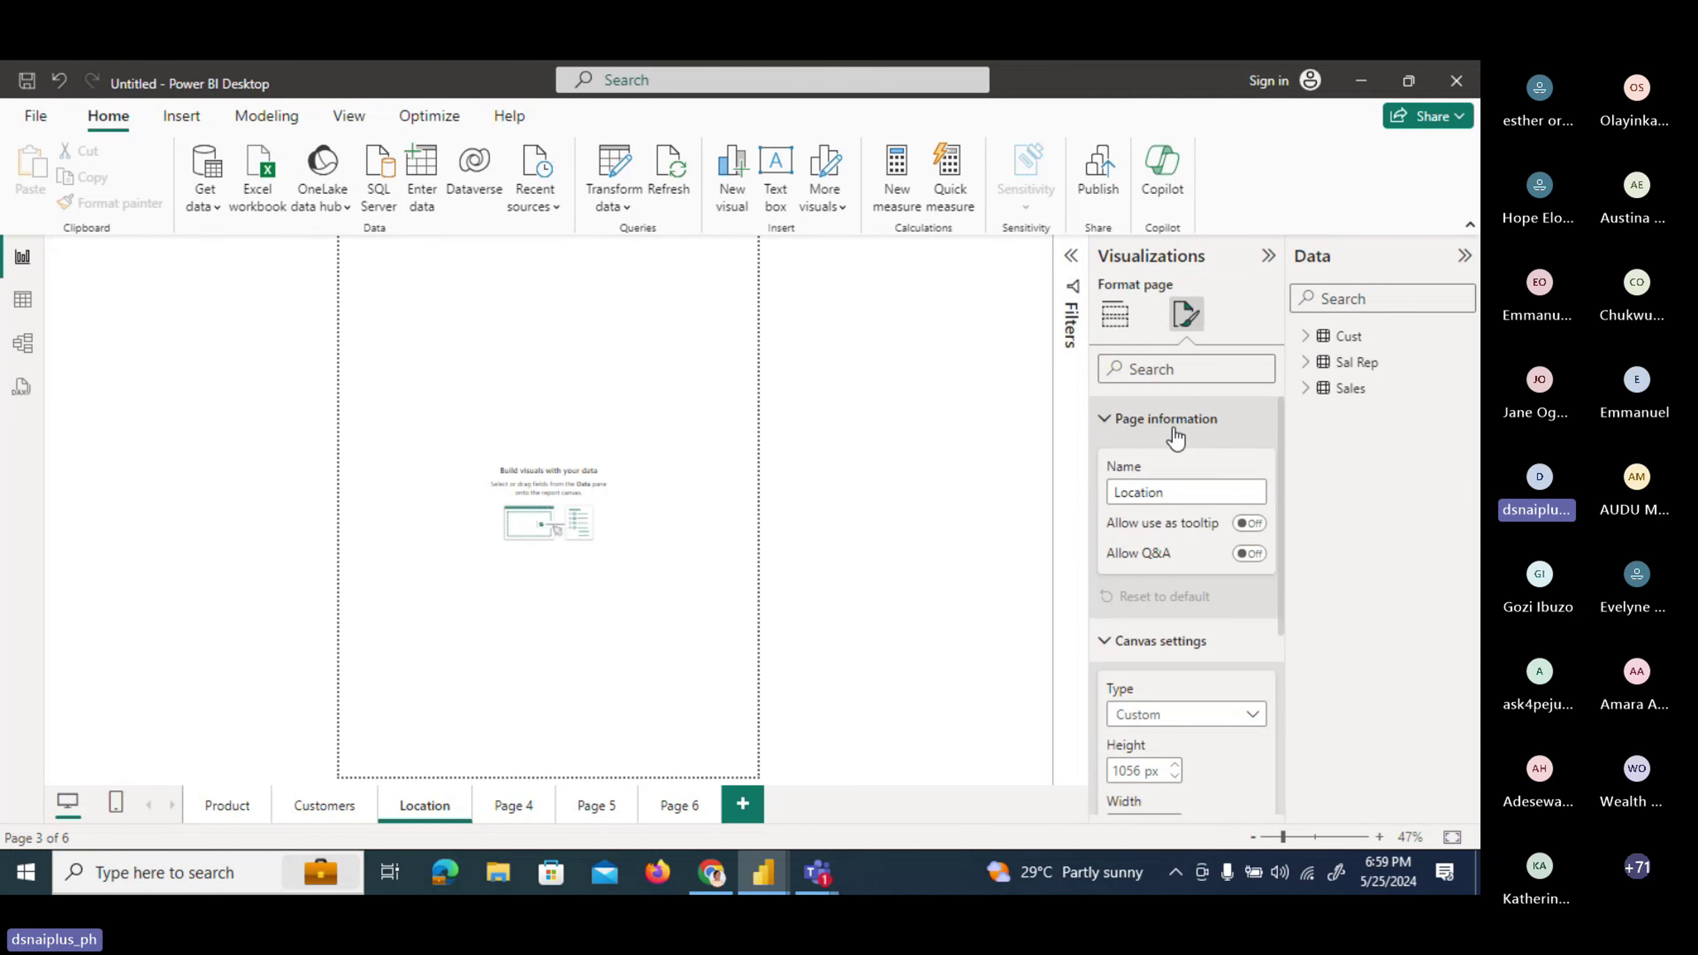
left_click(1103, 425)
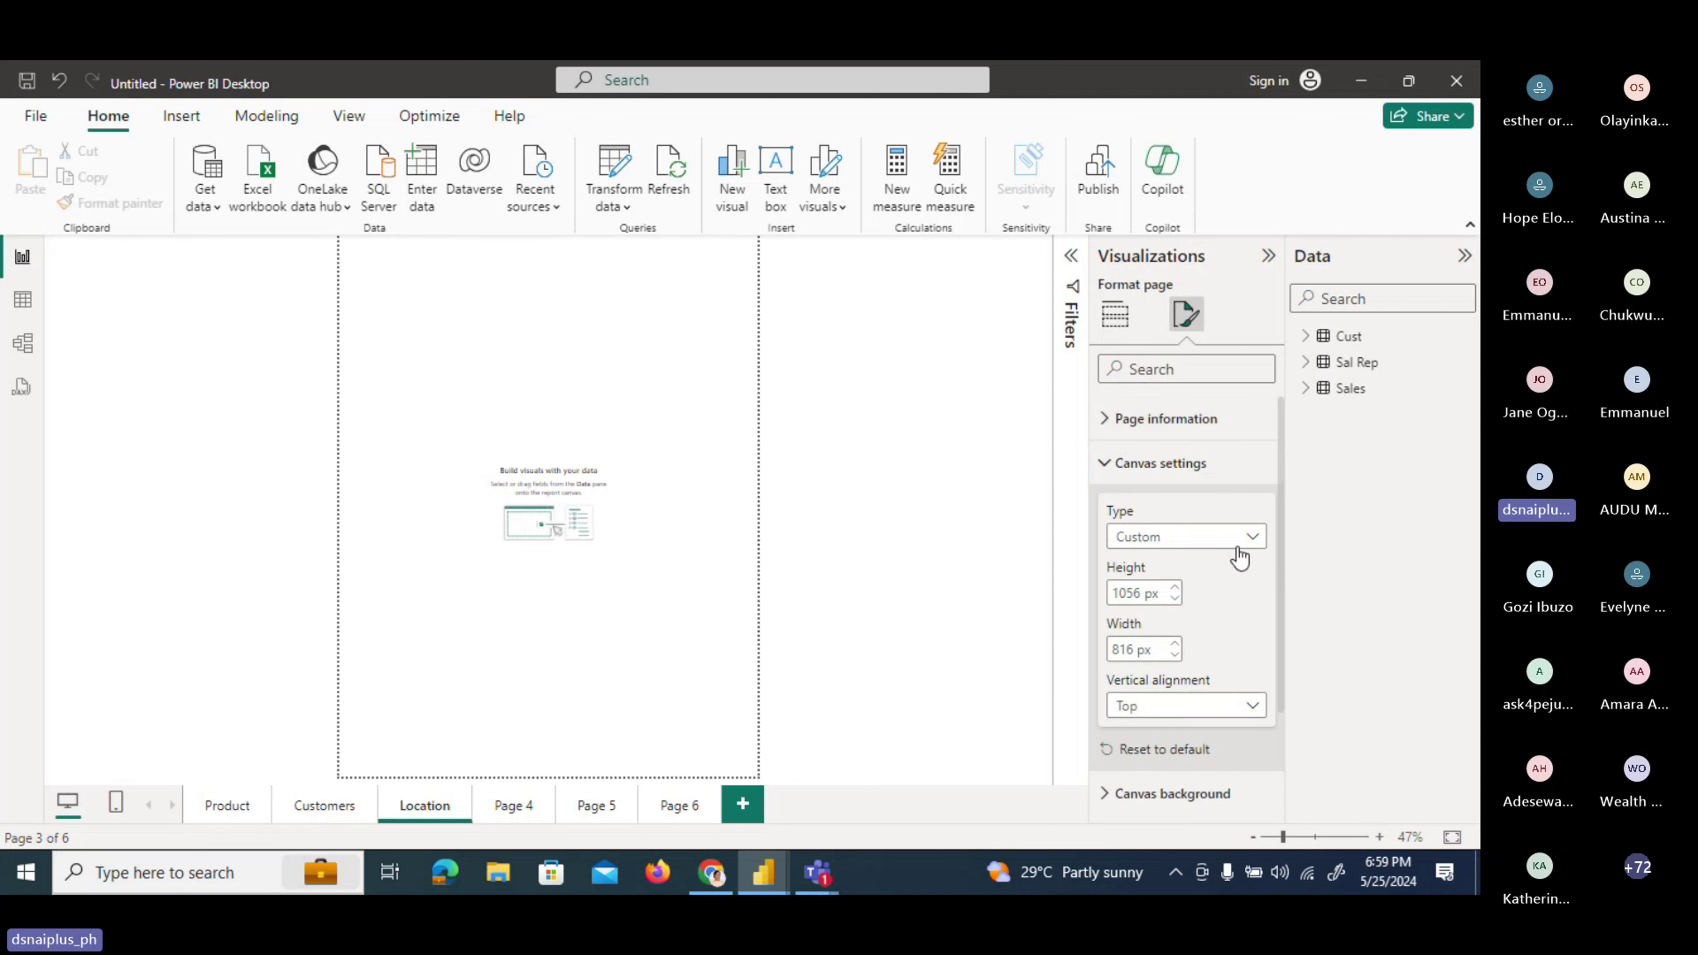
left_click(1117, 455)
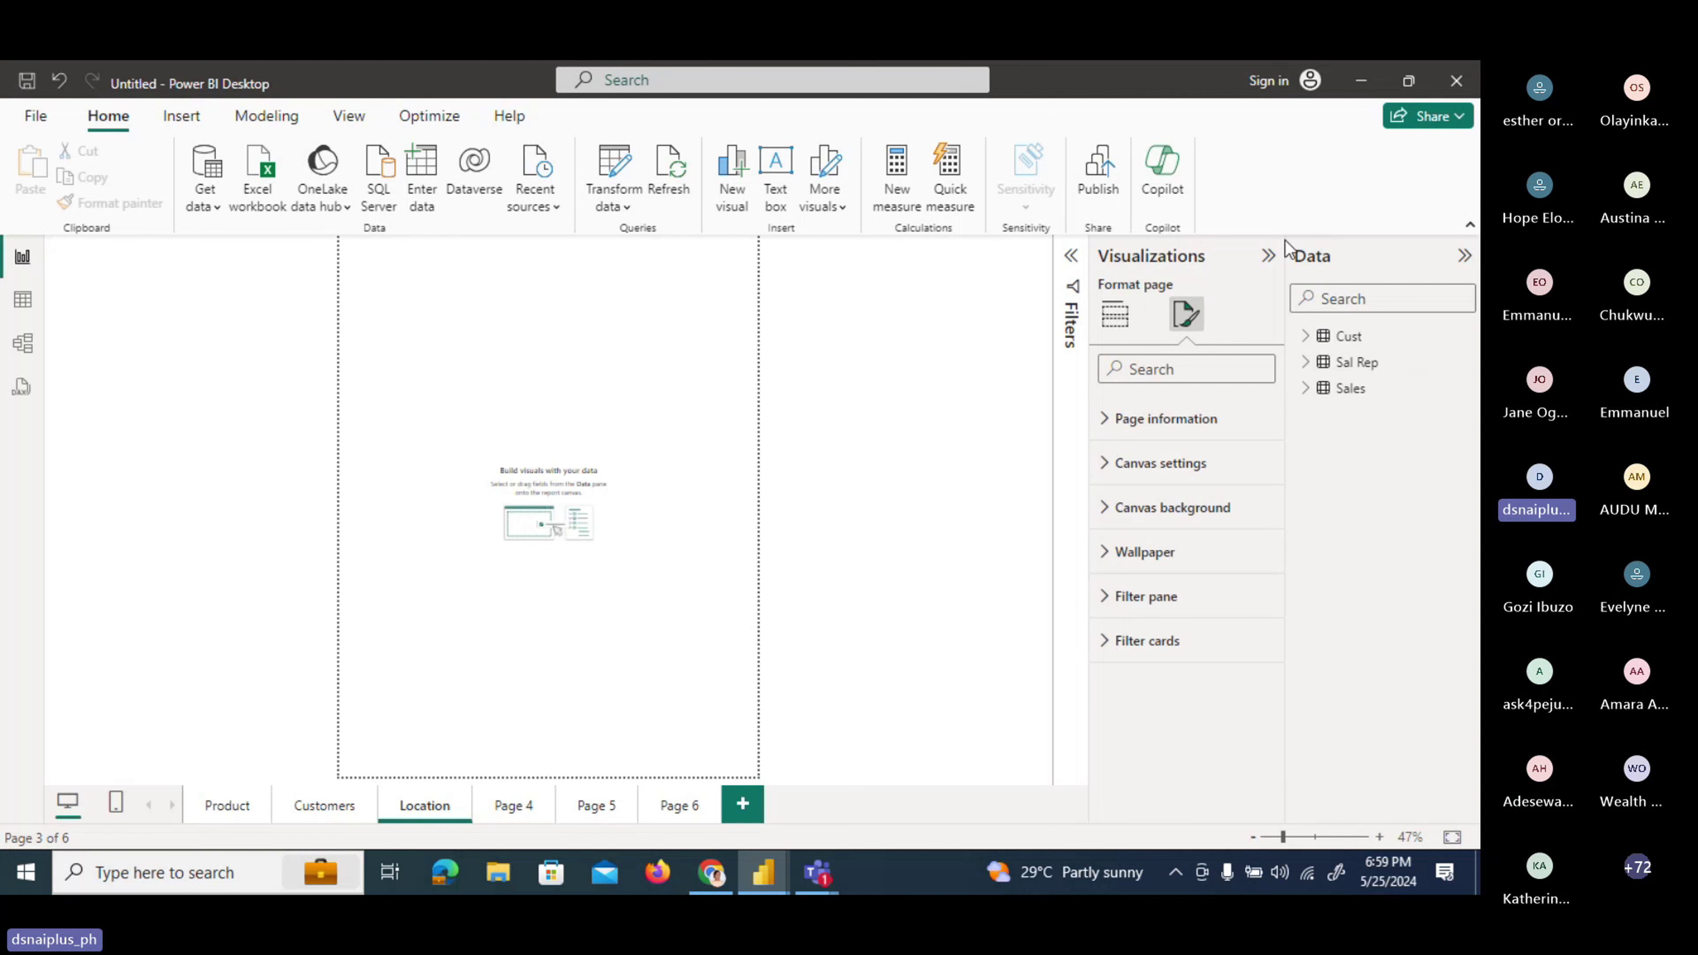
Collapse and restore the Visualizations pane, and expand the Filters pane beside it.
left_click(1268, 255)
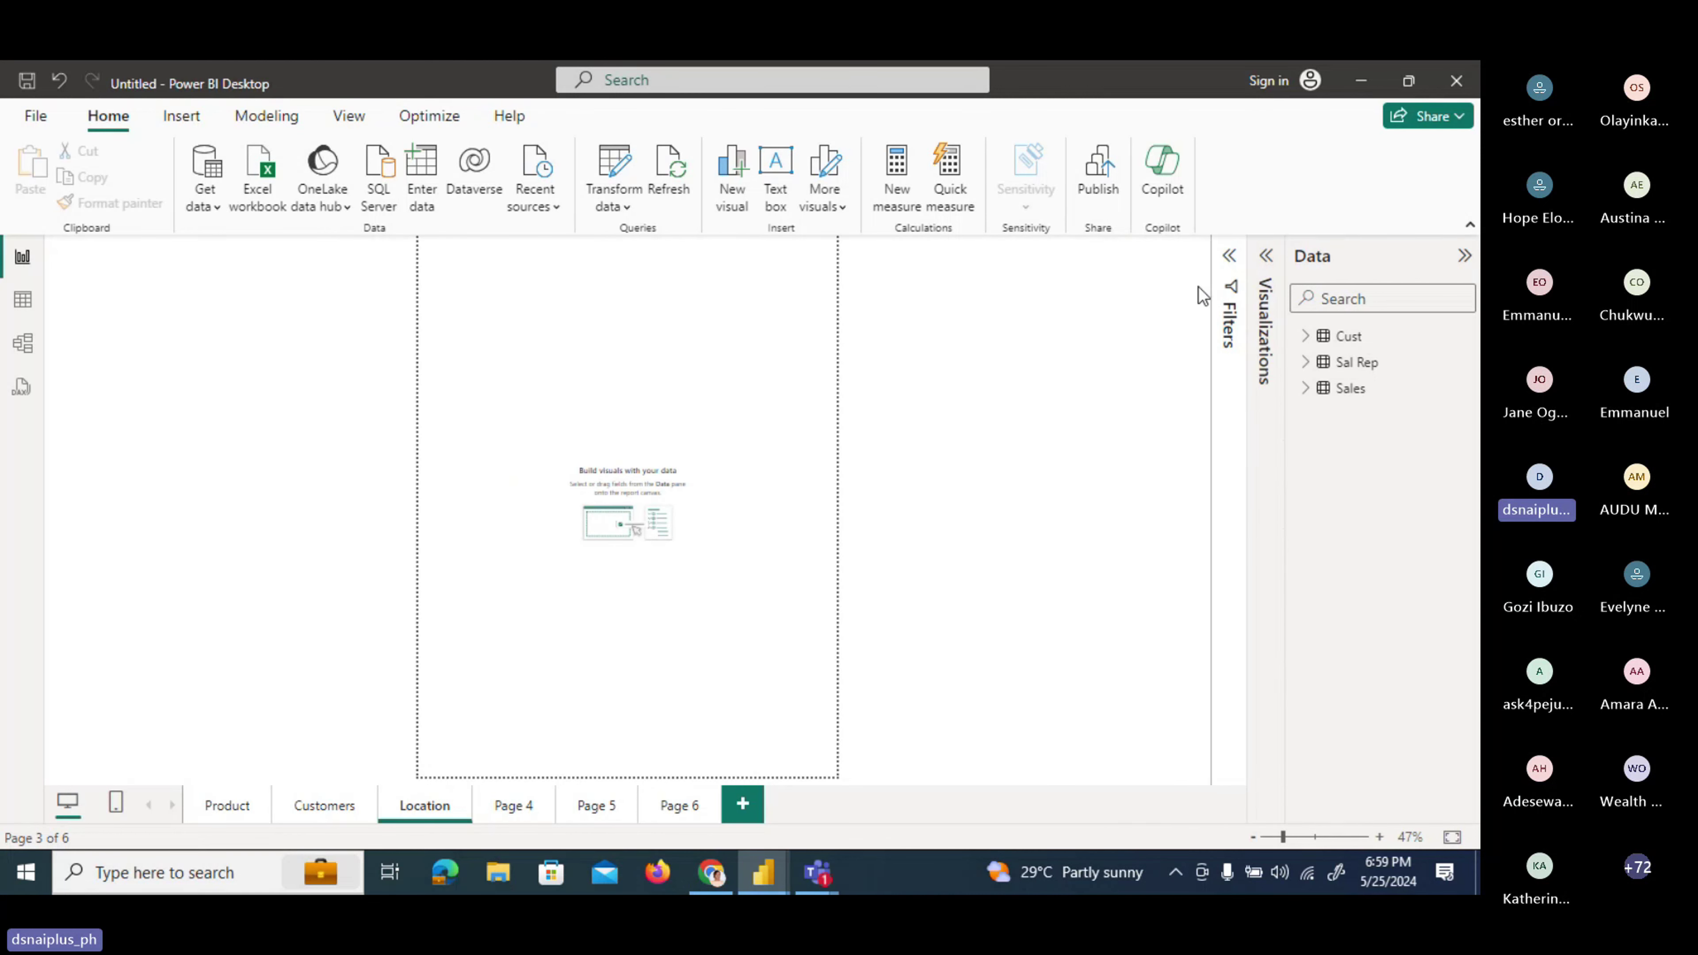
left_click(1271, 263)
left_click(1076, 262)
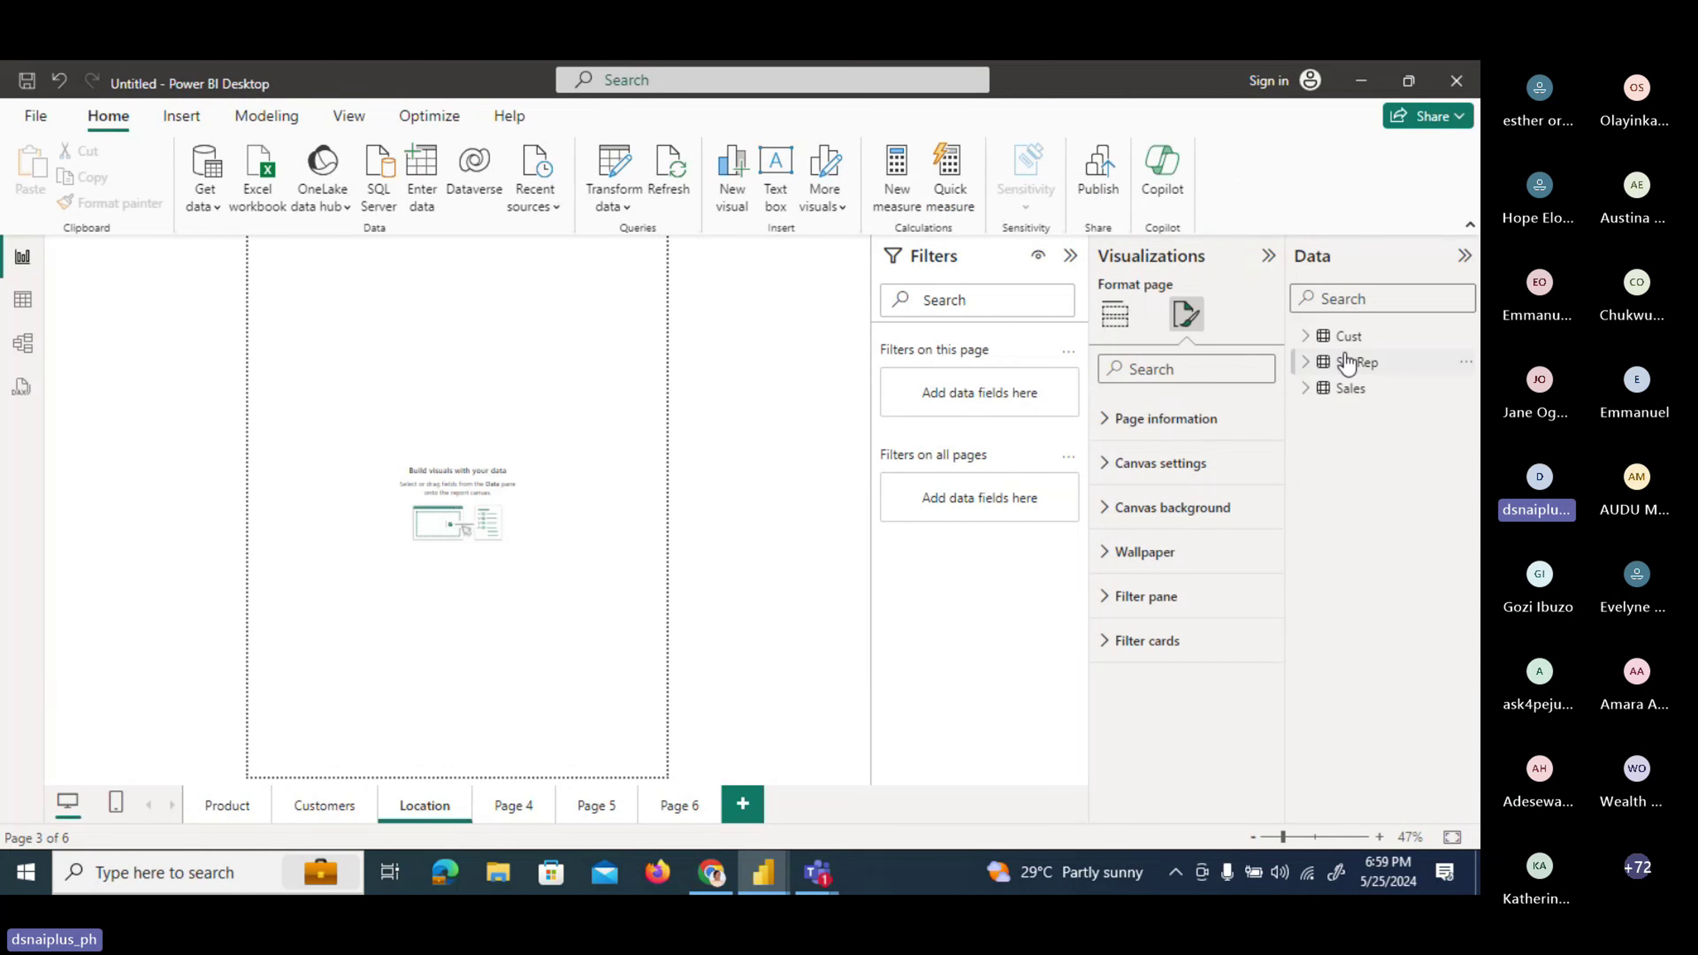
Expand the Cust, Sal Rep and Sales tables to review their fields, and select the Customer Location column.
left_click(1306, 336)
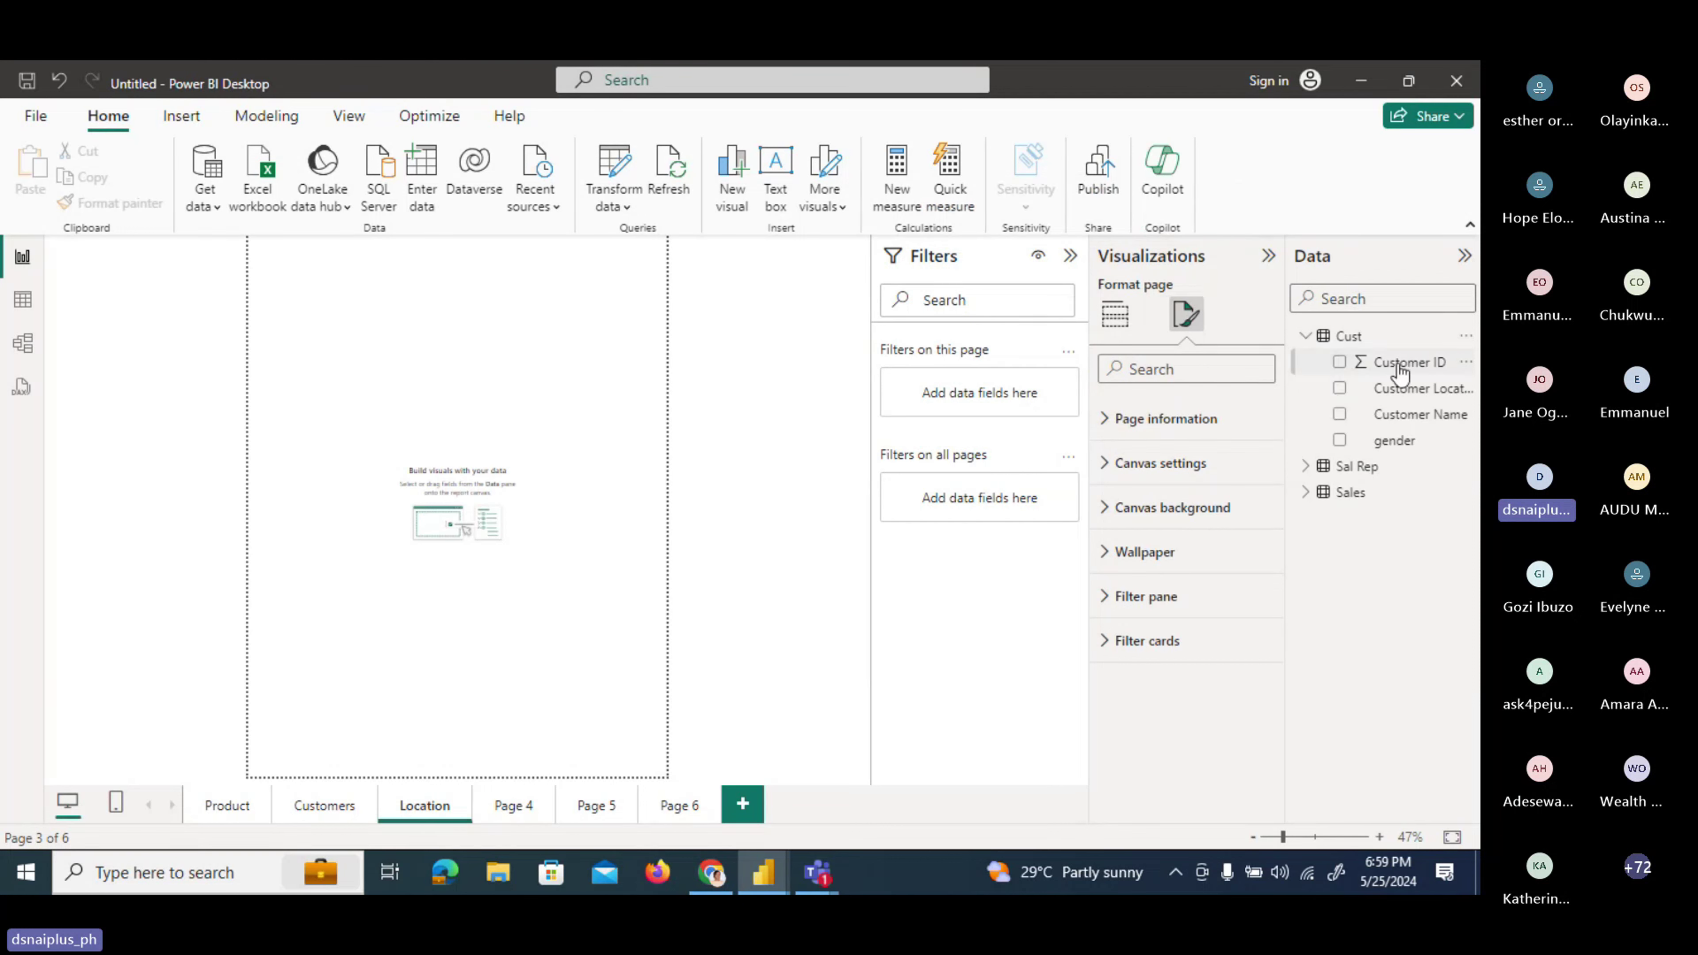
left_click(1306, 468)
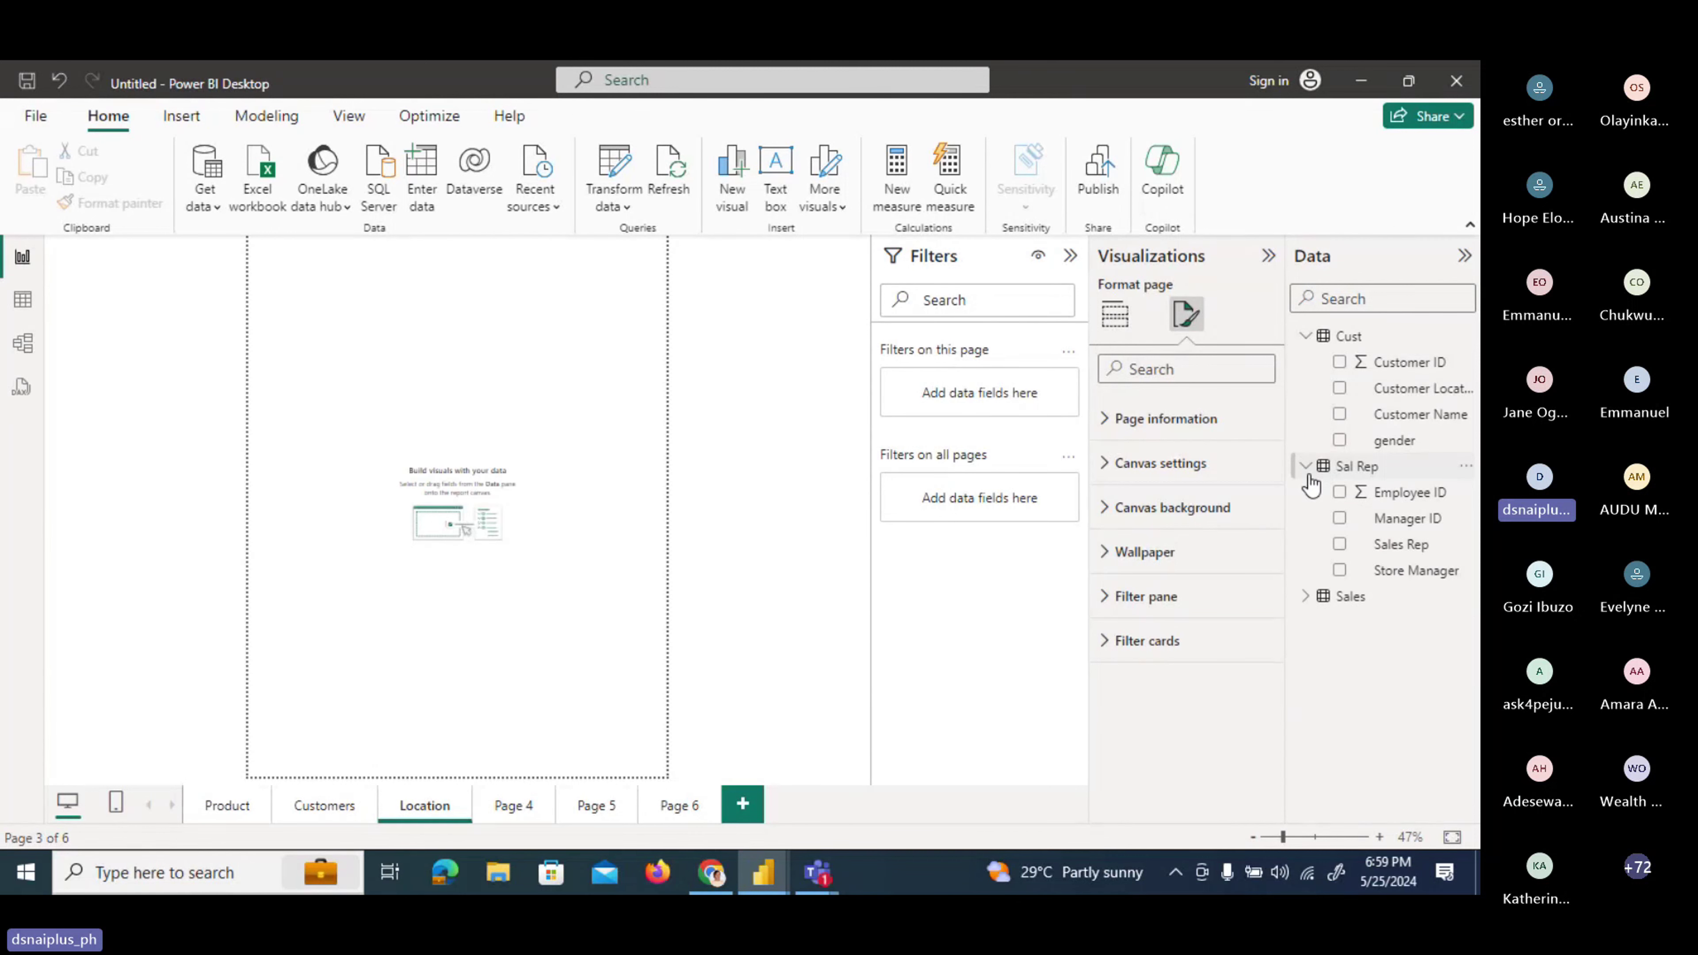
left_click(1306, 598)
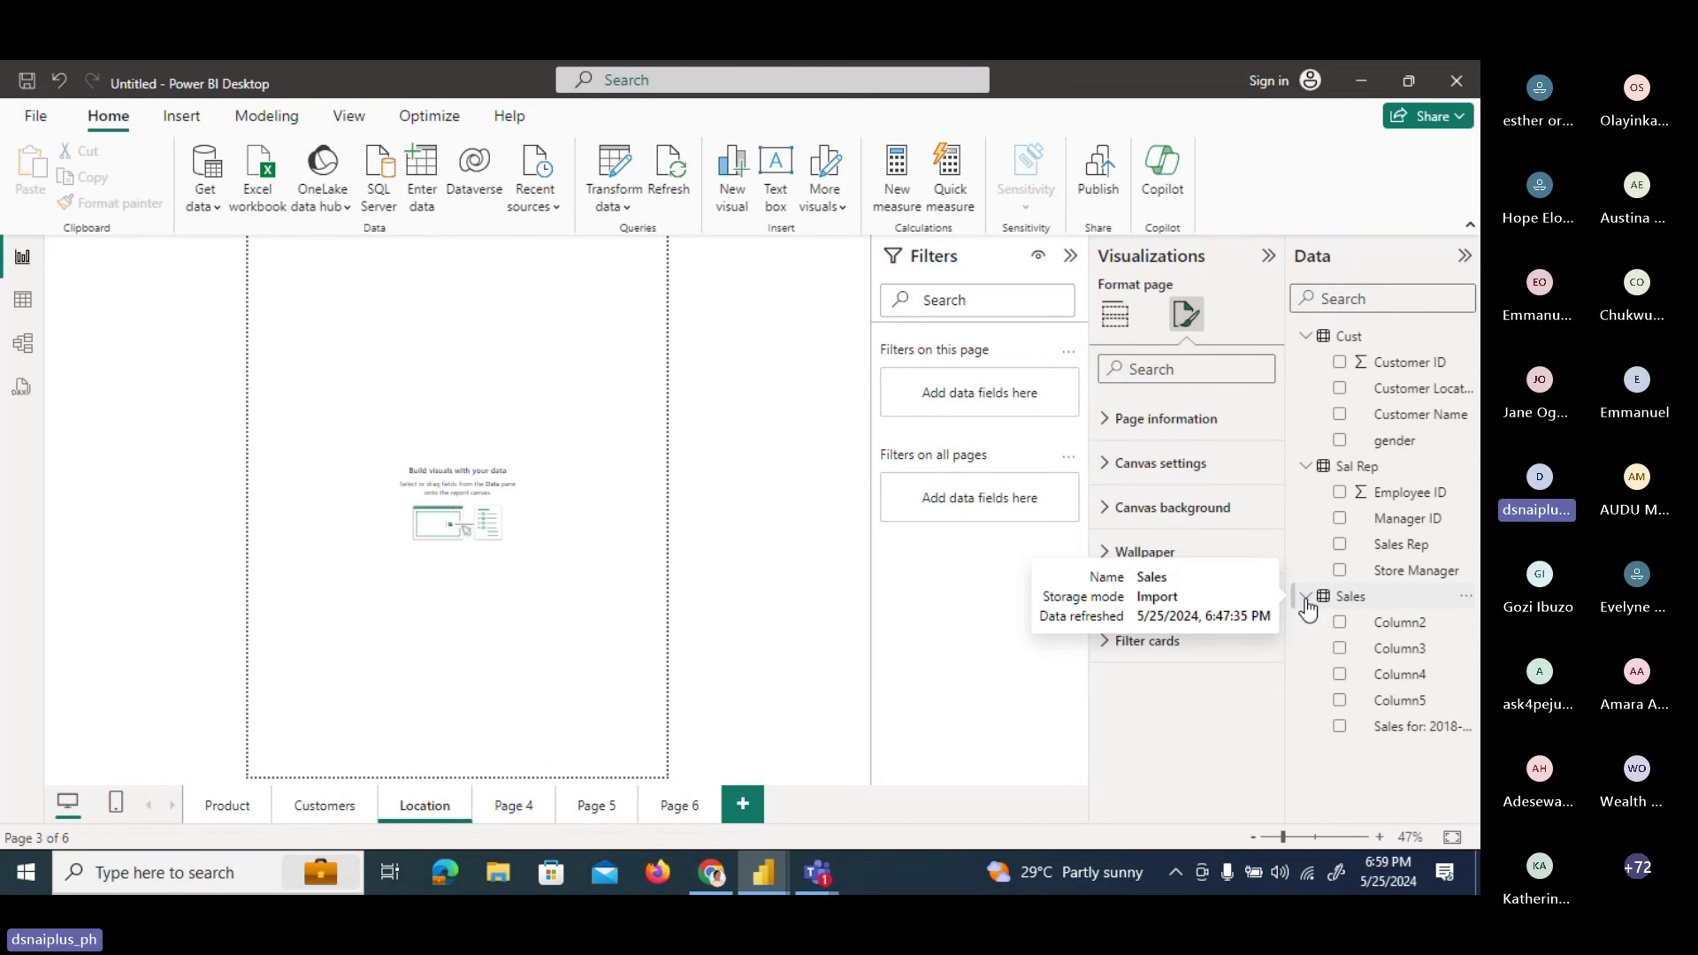
left_click(1343, 395)
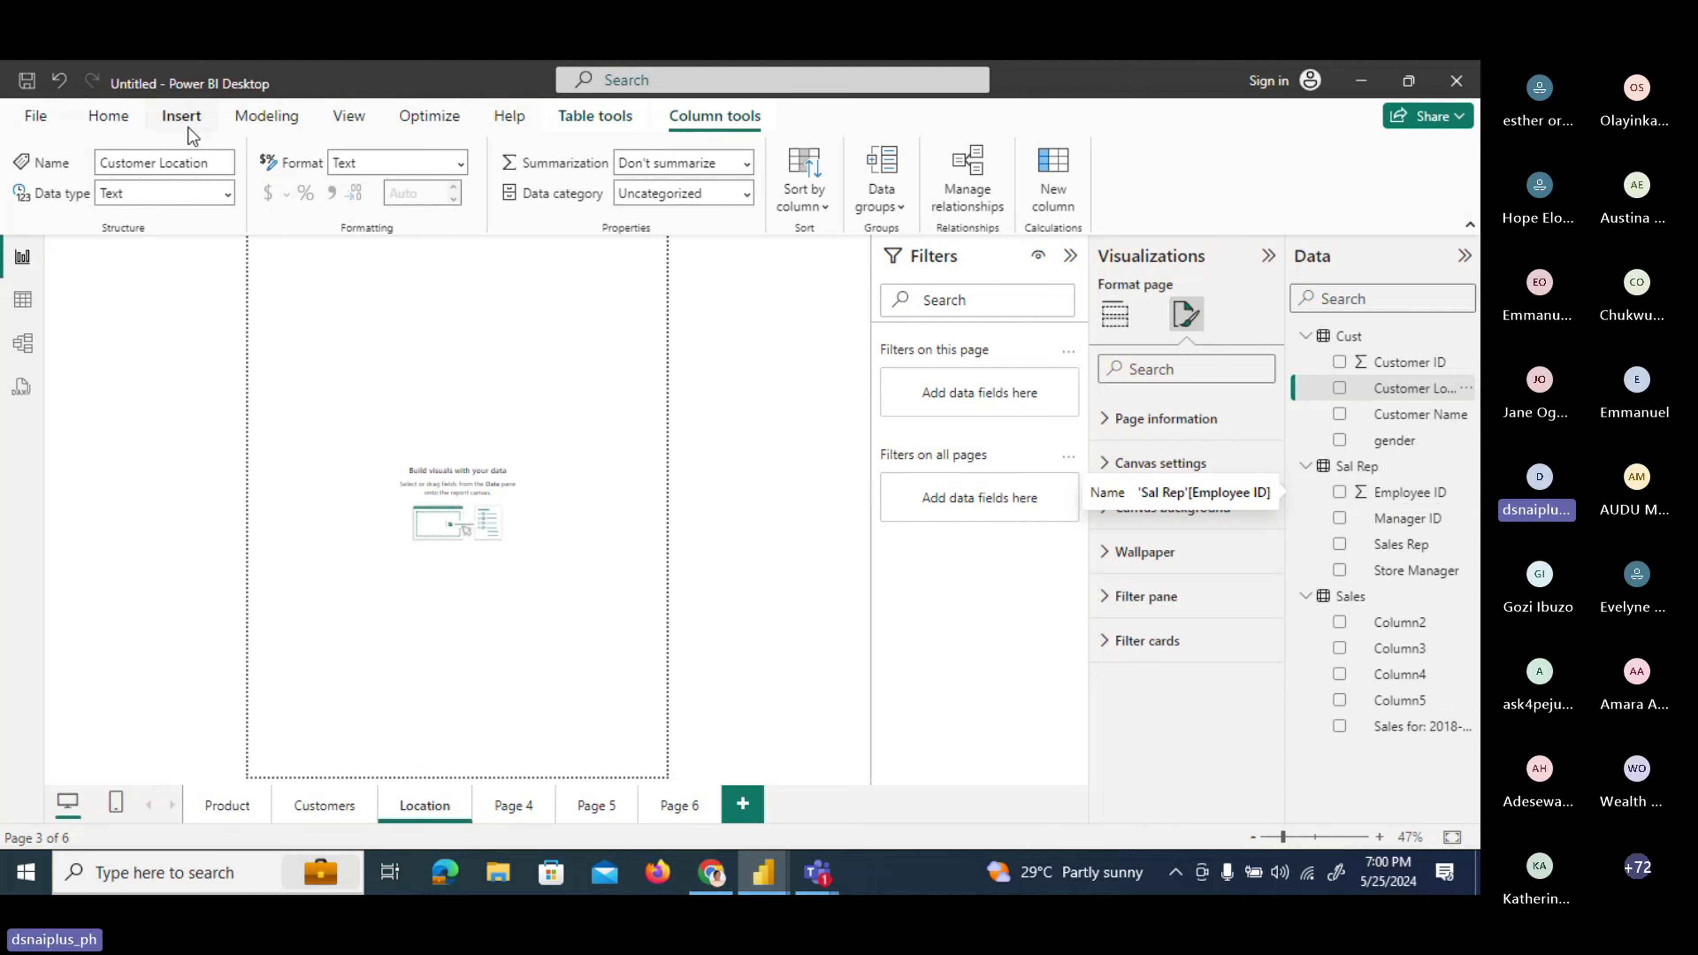
Collapse the Data, Filters and Visualizations panes to free up space for the report canvas.
left_click(1465, 255)
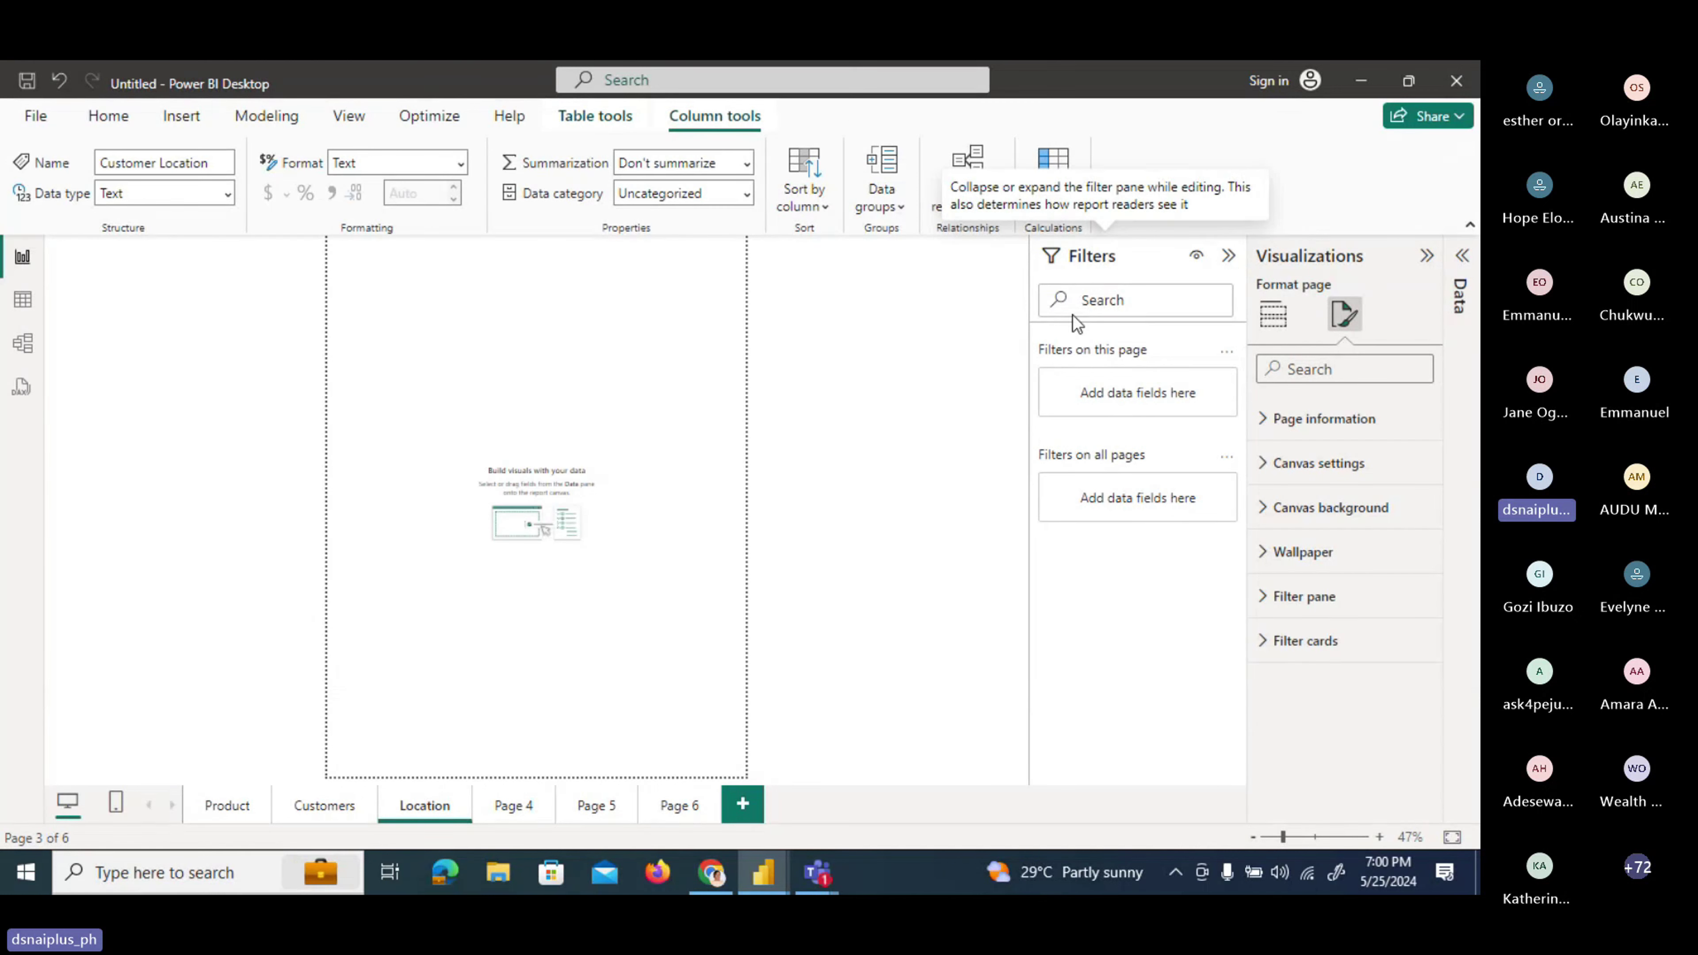
left_click(1229, 256)
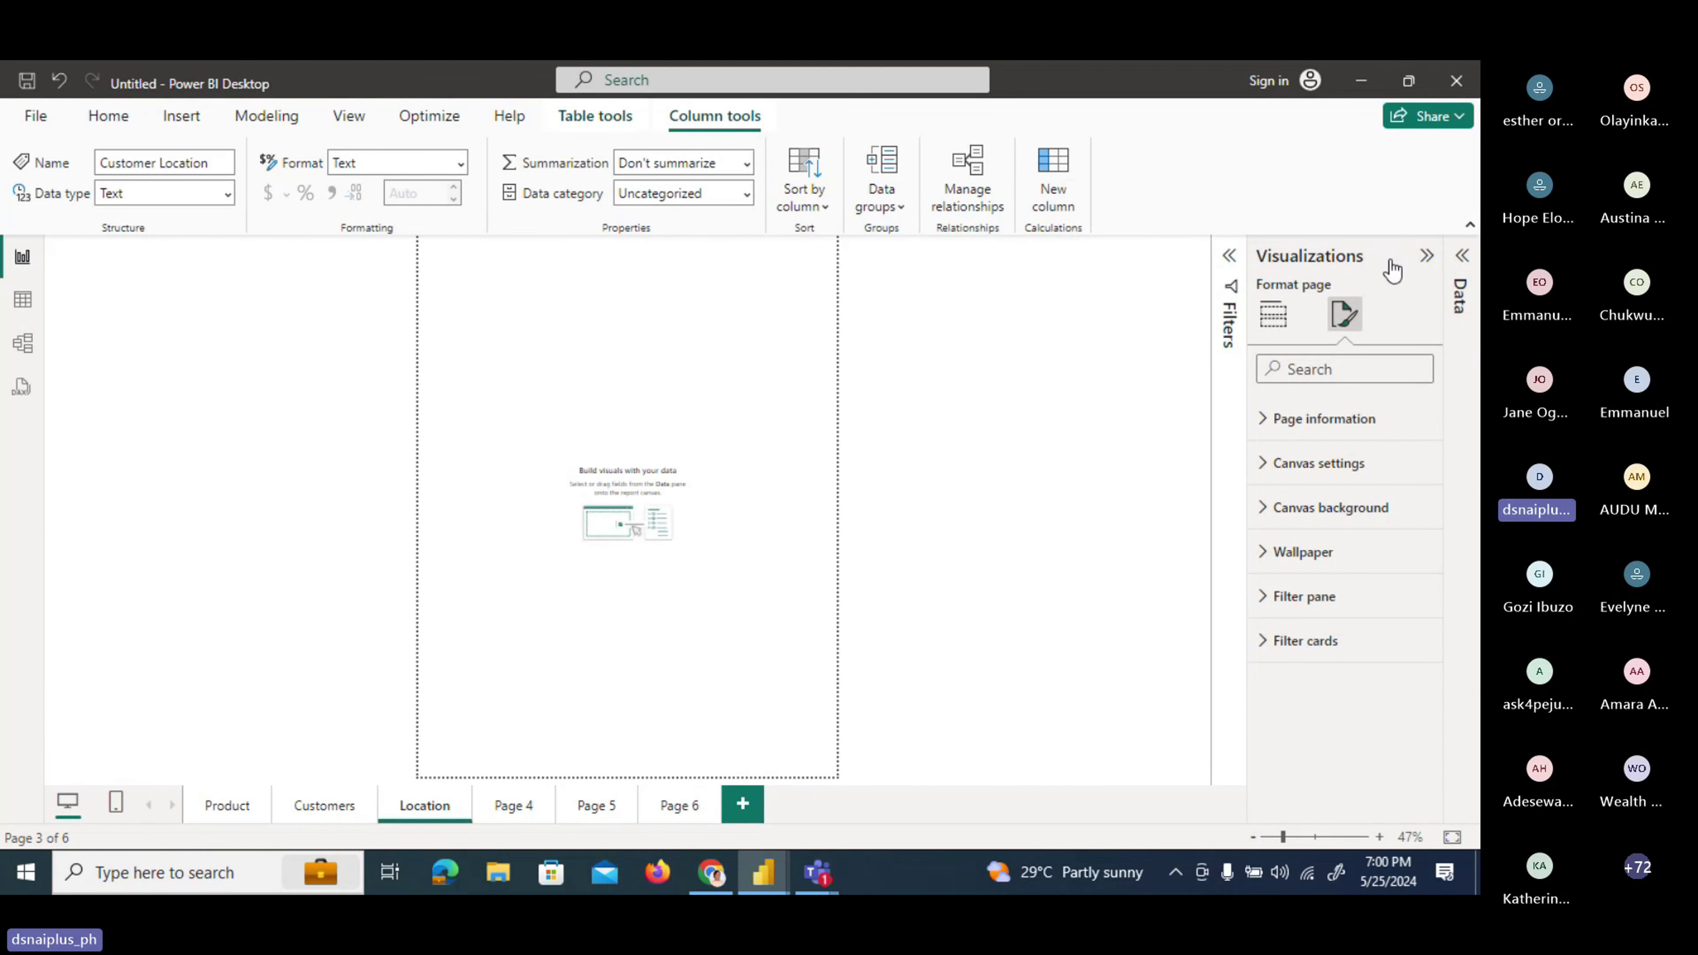
left_click(1427, 256)
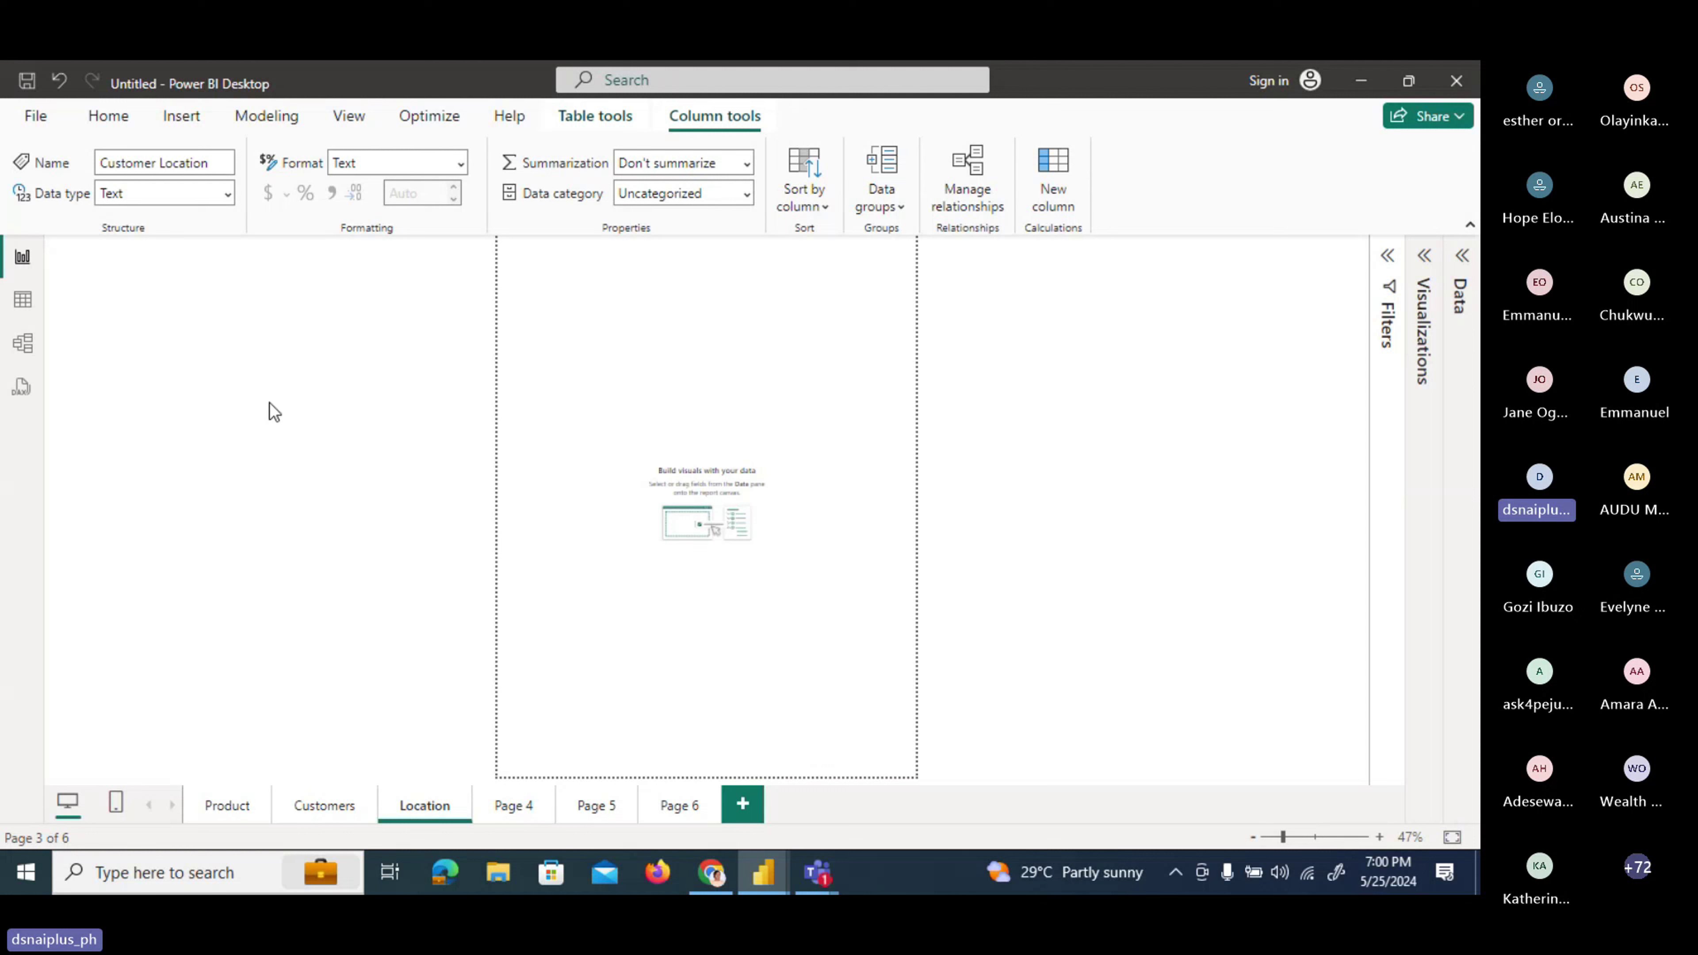
Go to Page 4, and review the common data sources and the recent sources available for import.
left_click(513, 806)
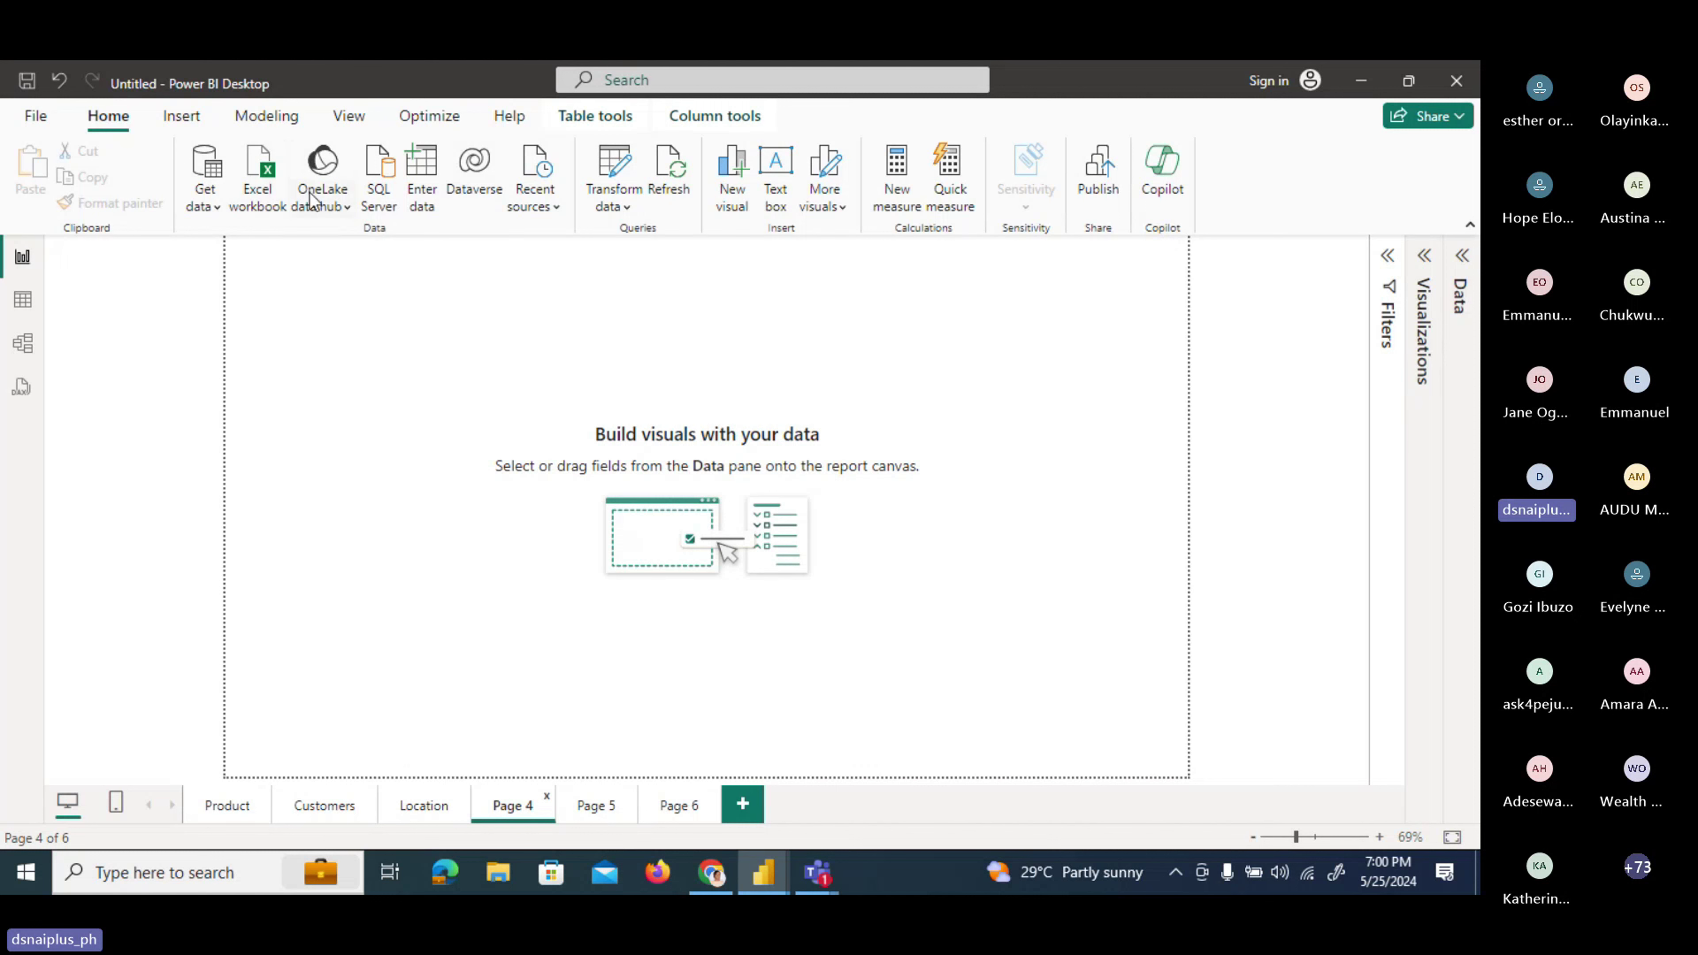
left_click(216, 208)
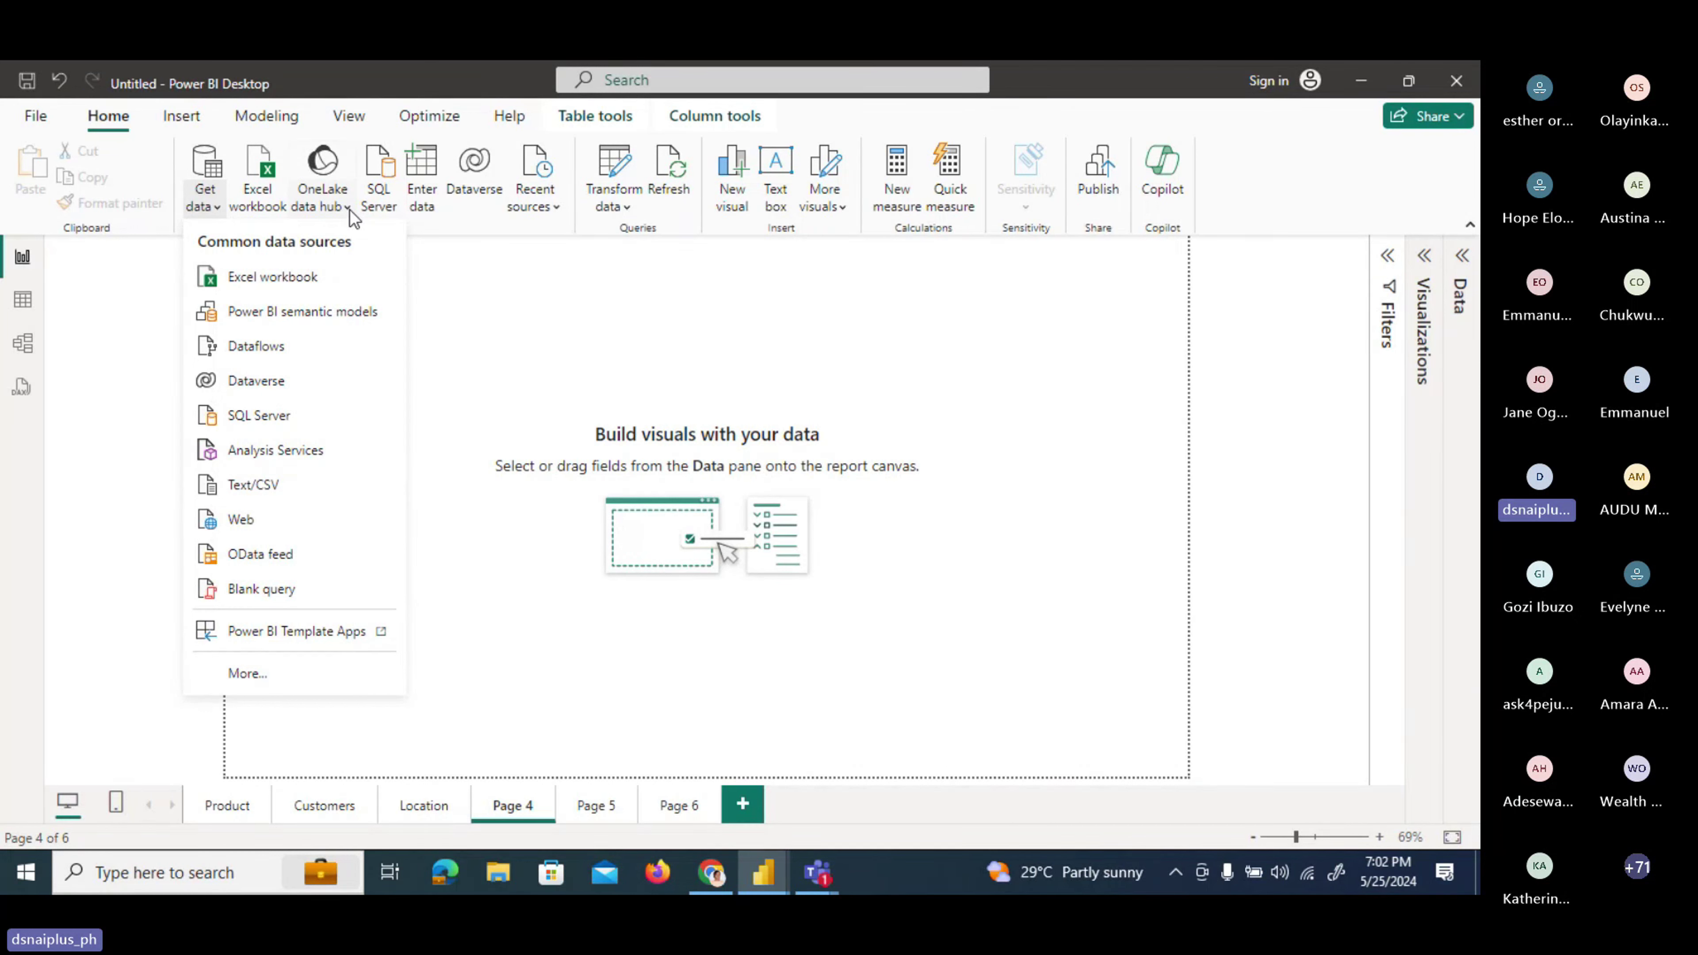
left_click(507, 335)
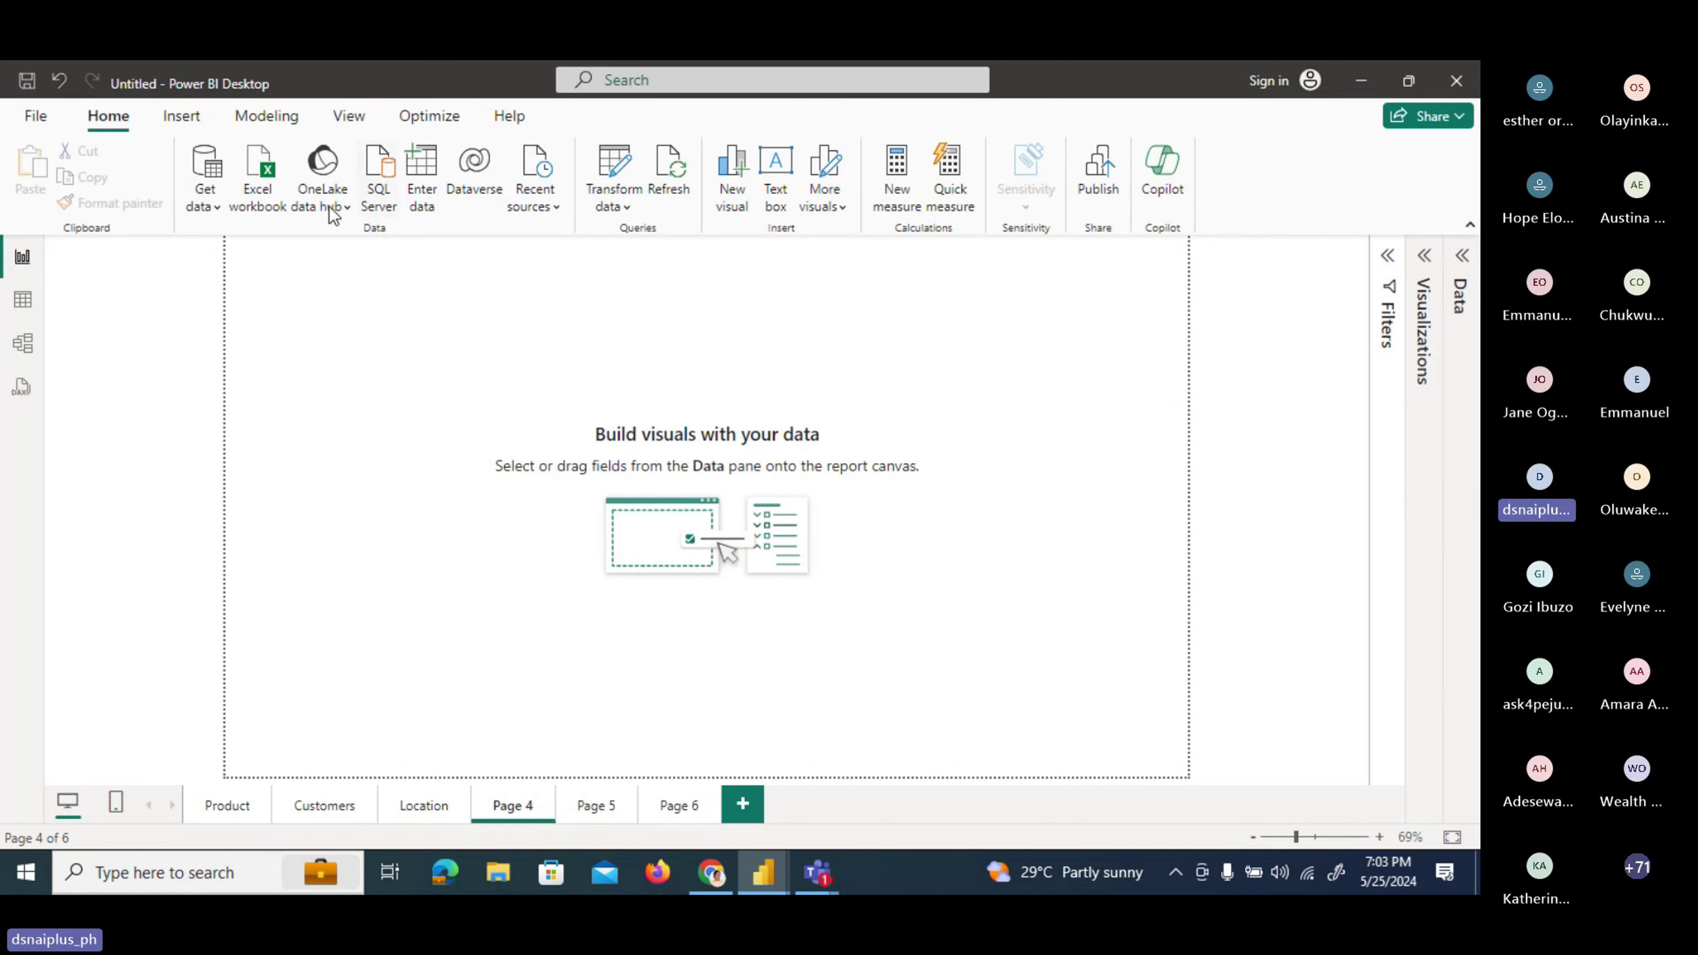
left_click(560, 209)
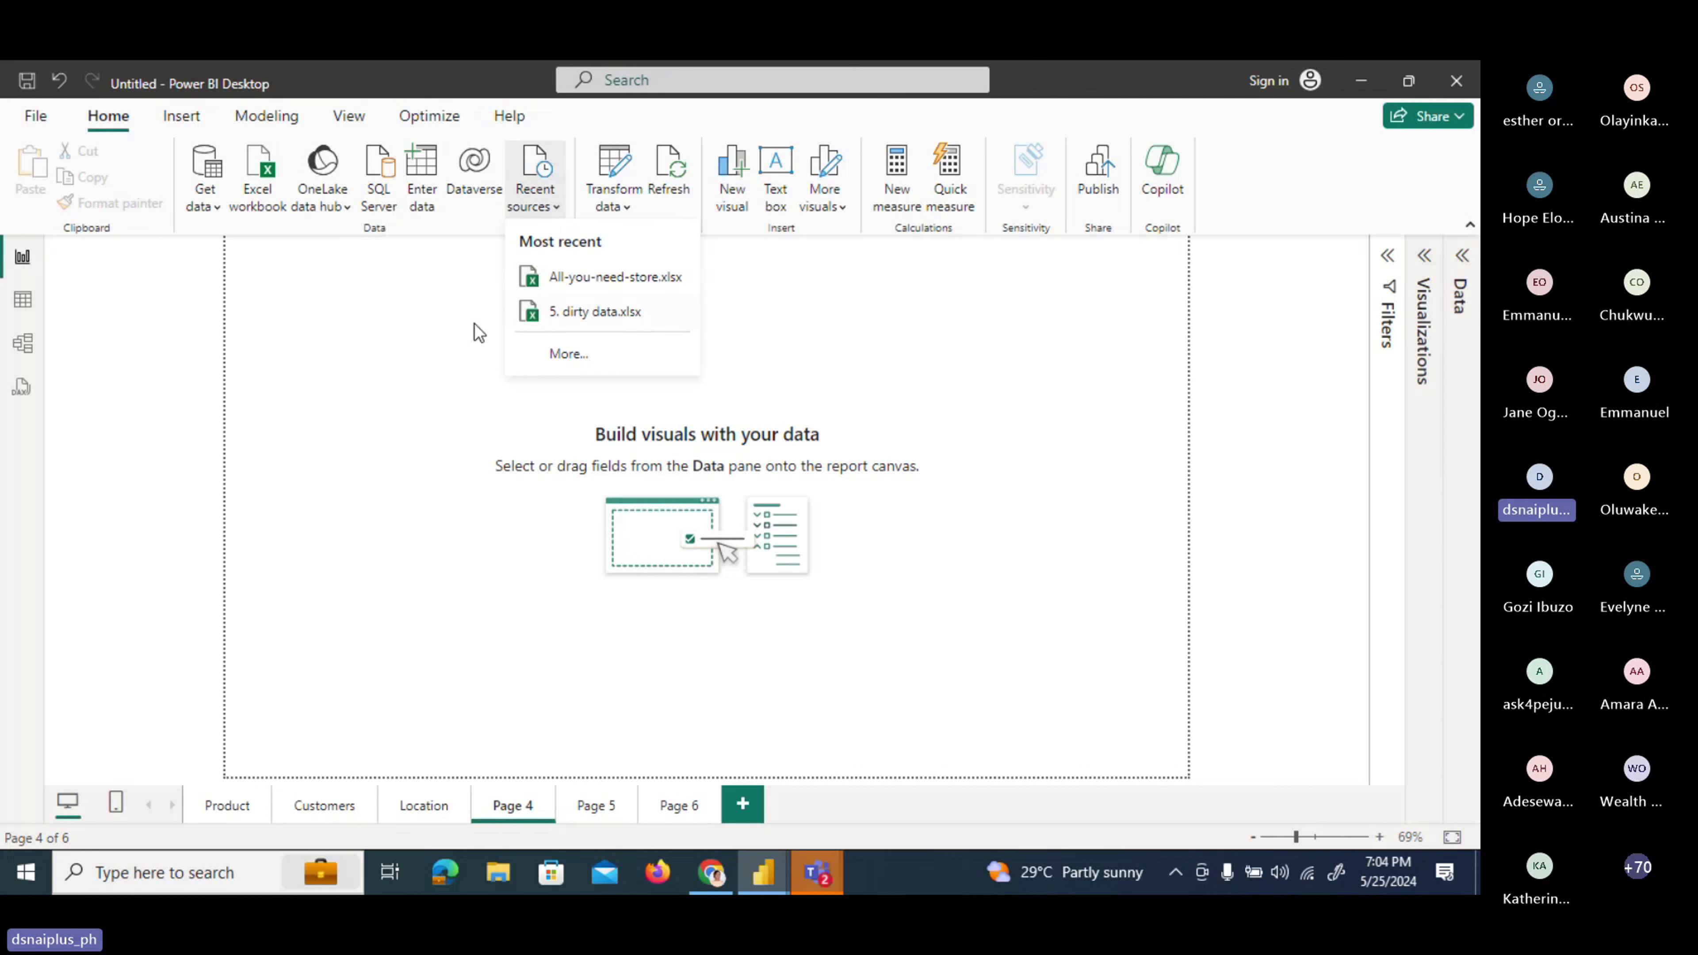
left_click(414, 323)
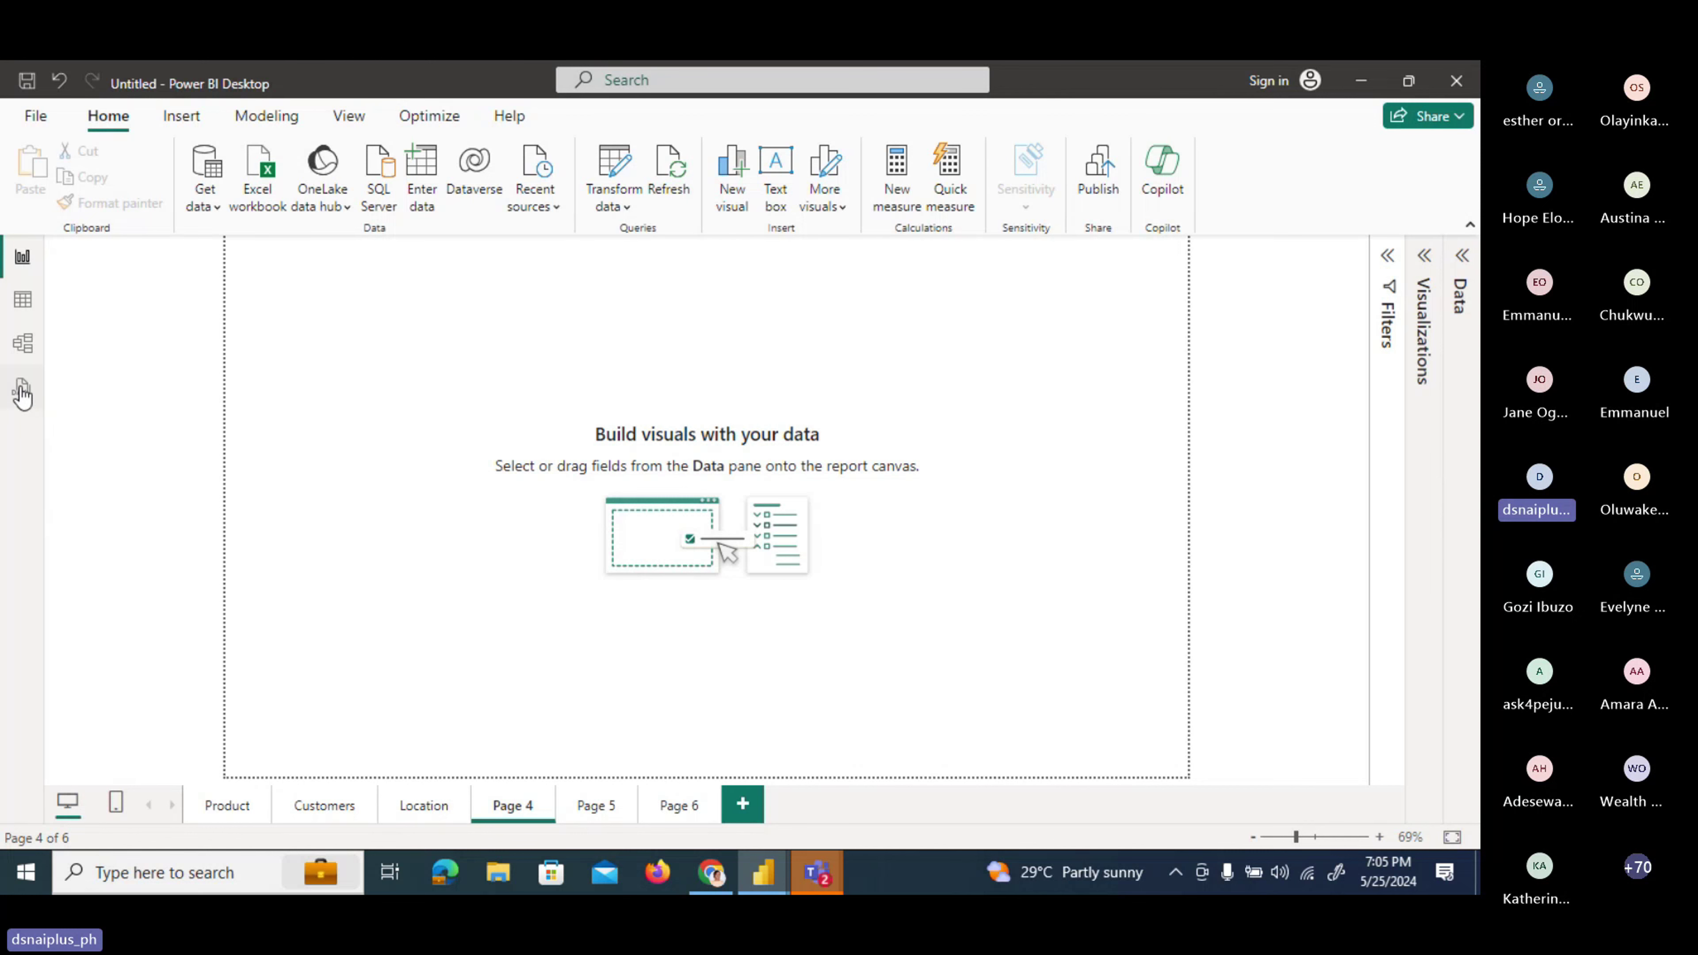
Look at the sample query in DAX Query View without taking the tour, revisit Table view, and return to Report view.
left_click(22, 391)
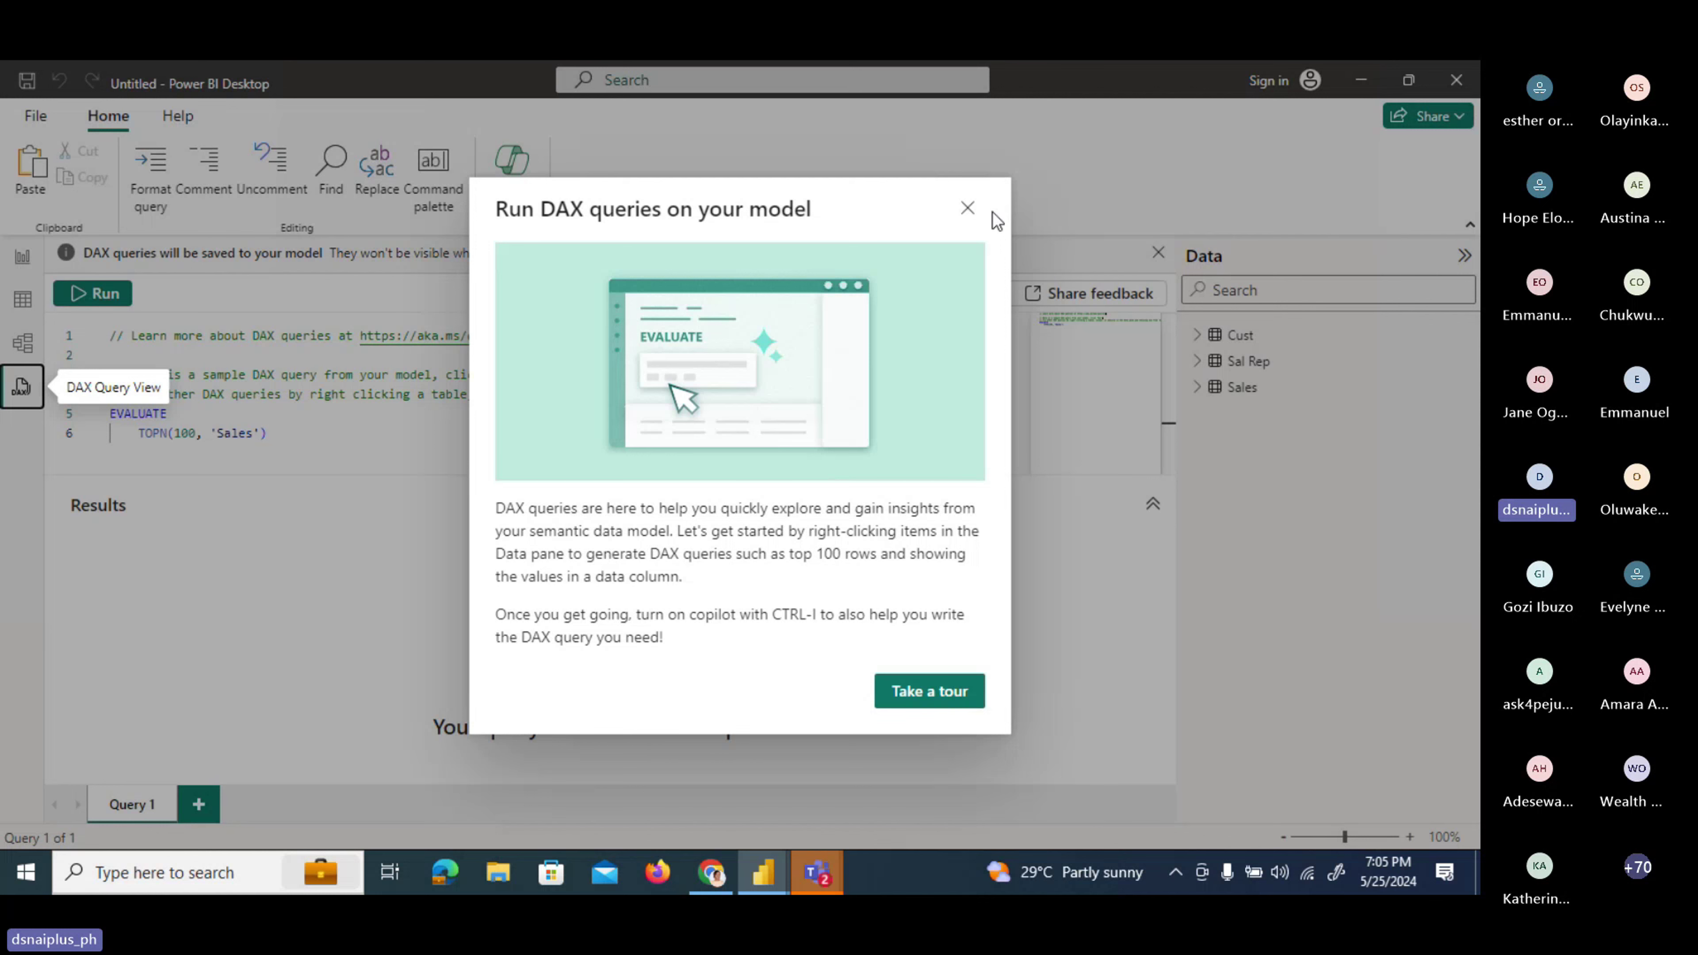
left_click(968, 209)
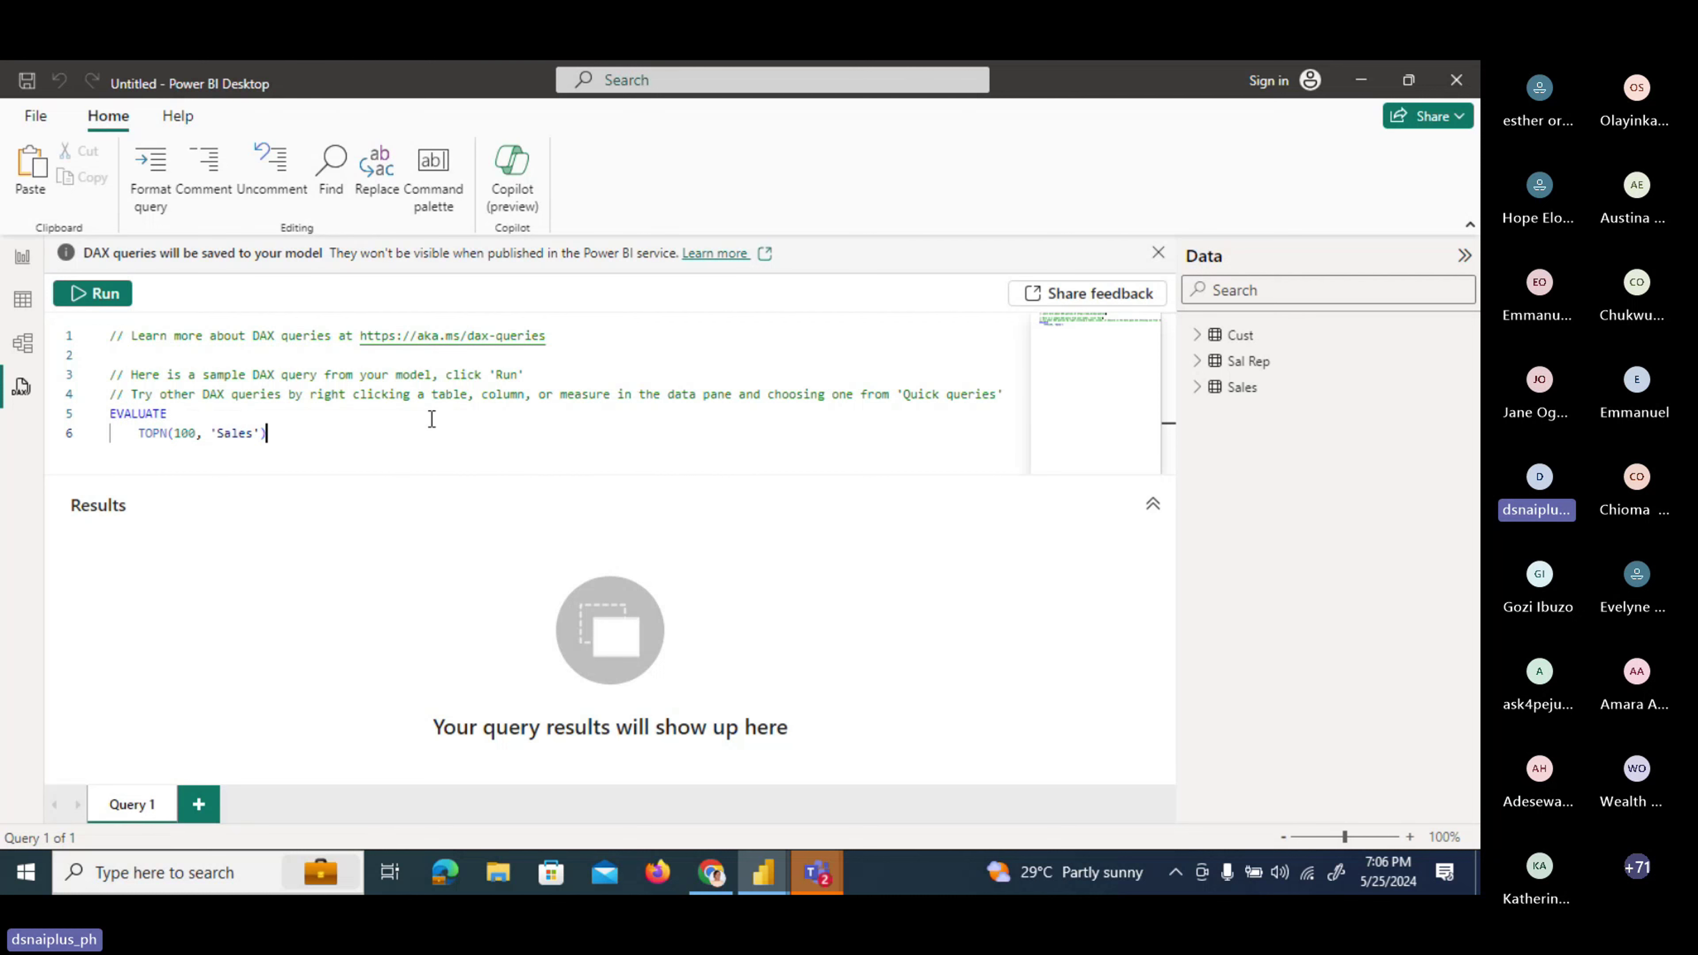
left_click(23, 300)
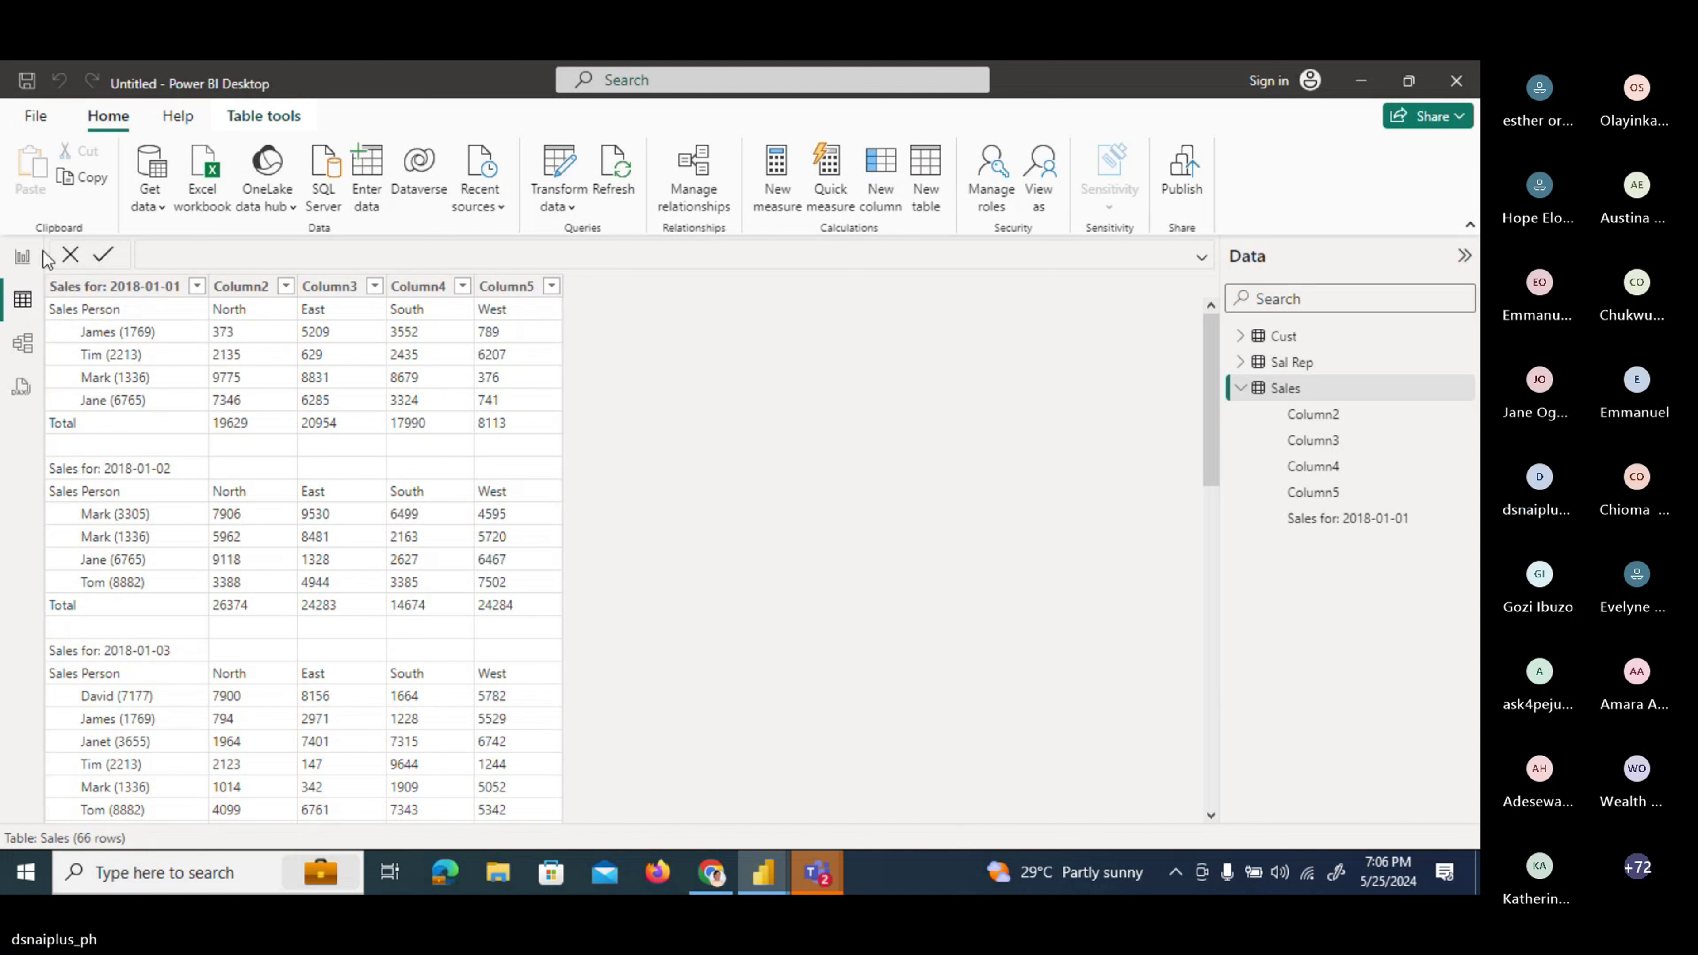
left_click(22, 257)
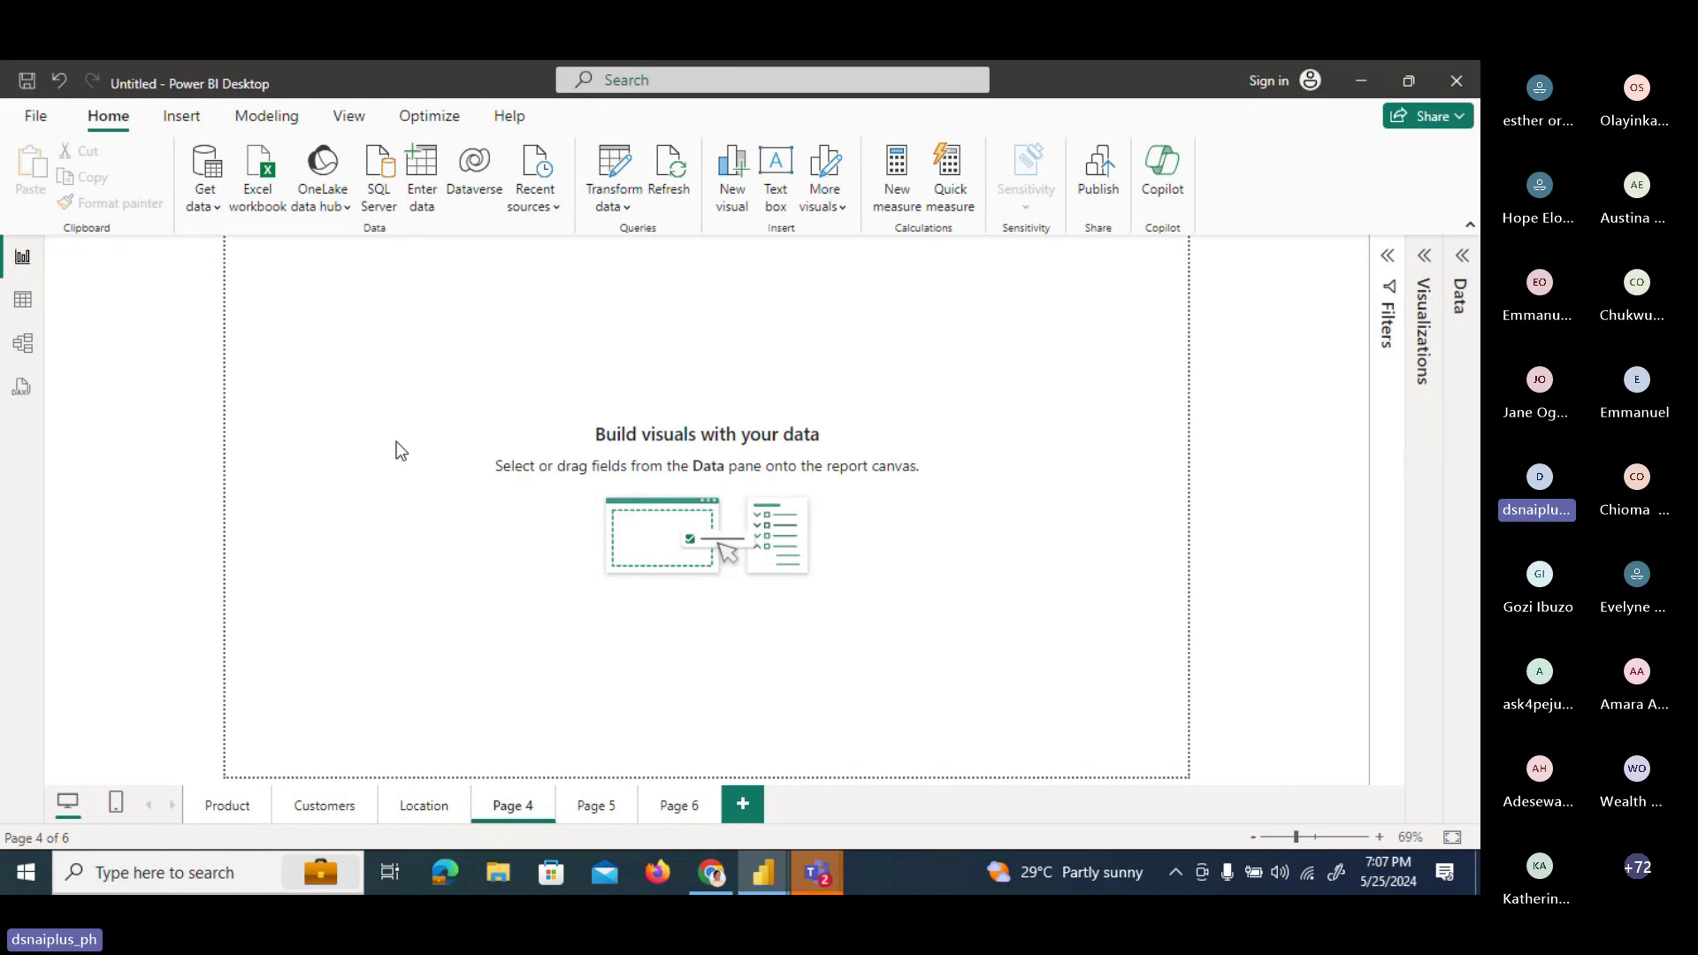
Open the Excel workbook "5. dirty data" from the TECHSTYLER folder for import.
left_click(272, 195)
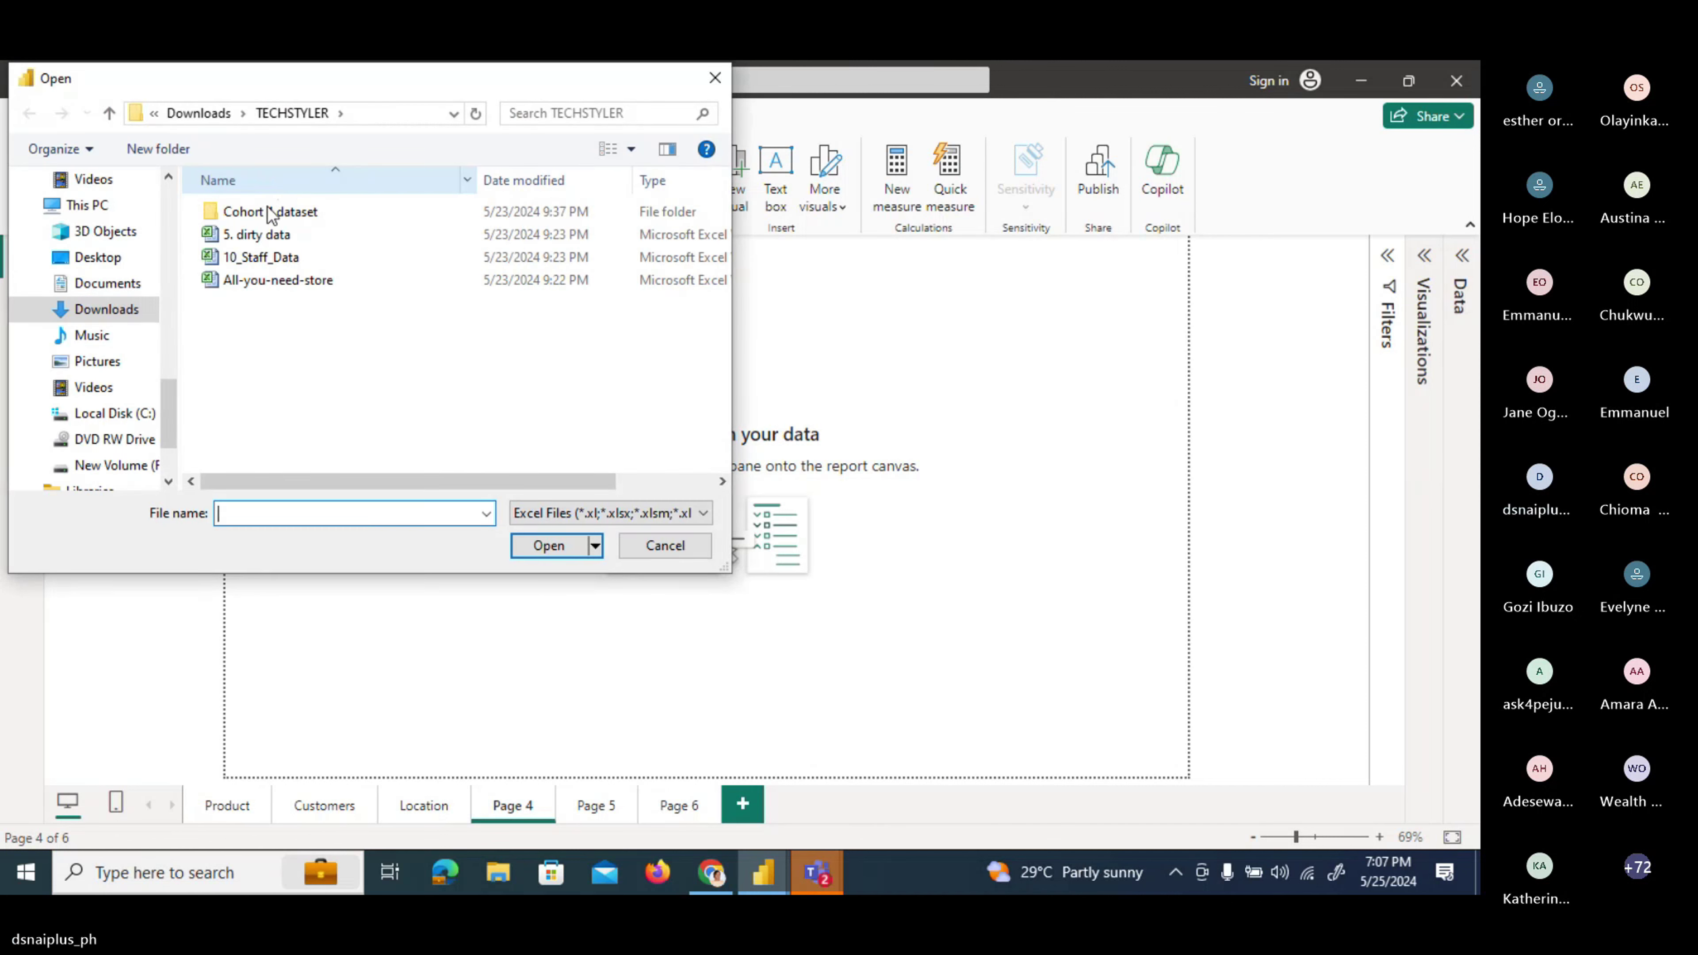
left_click(715, 77)
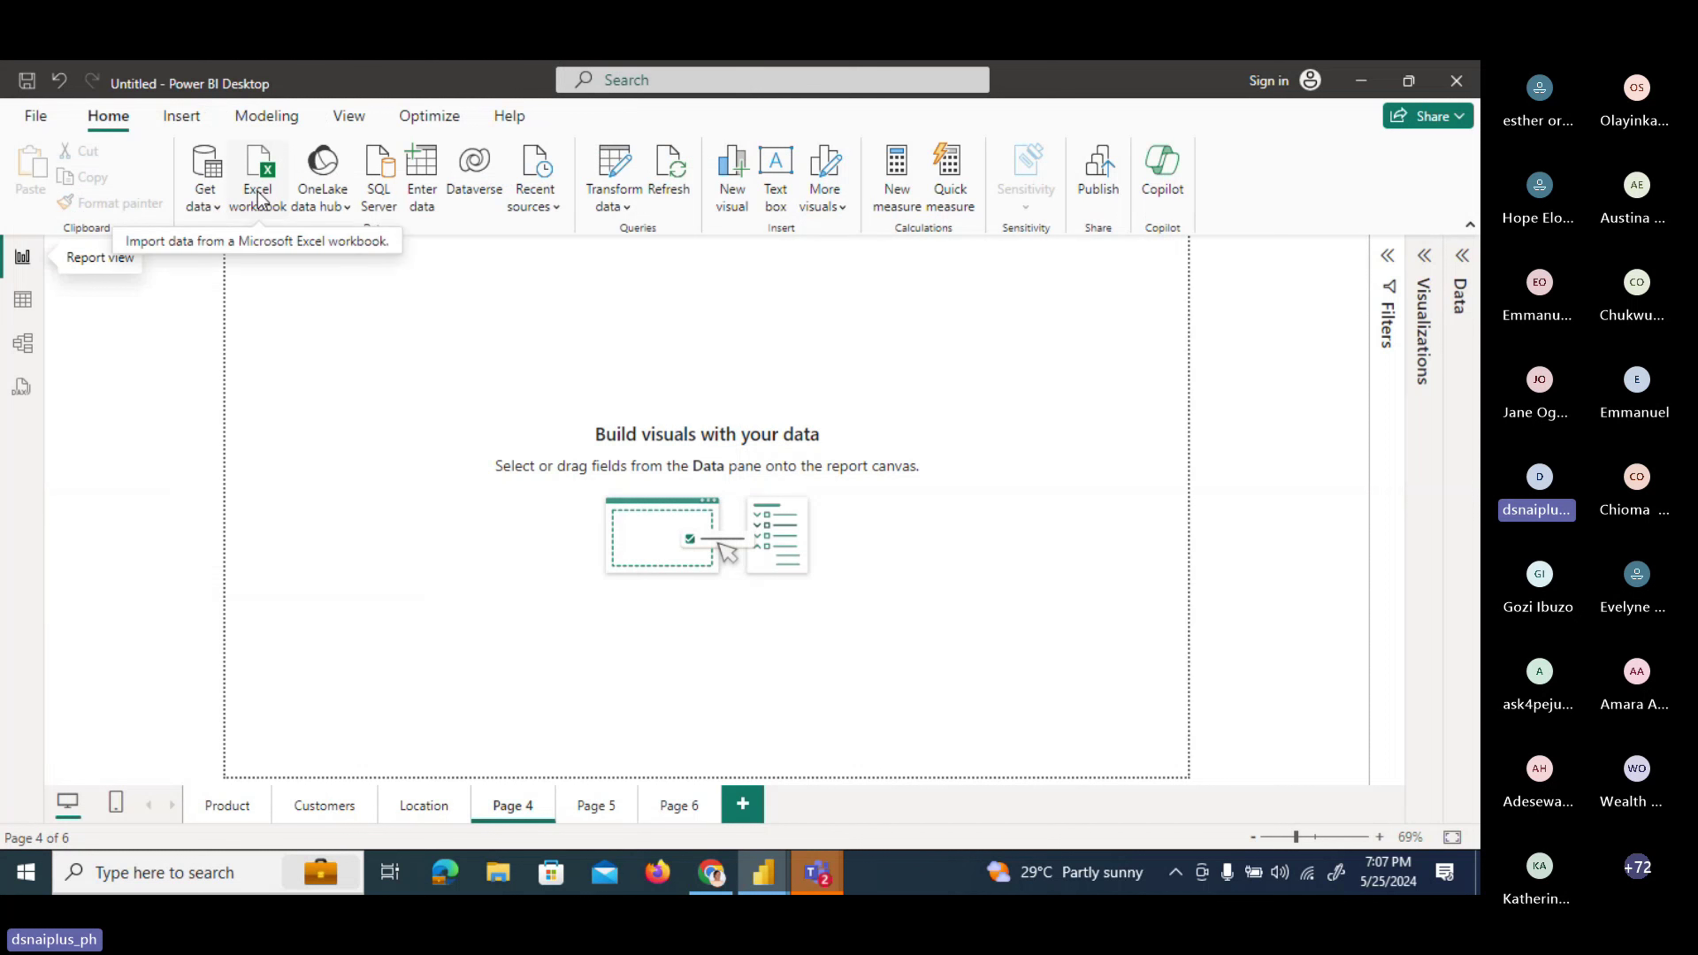
left_click(260, 199)
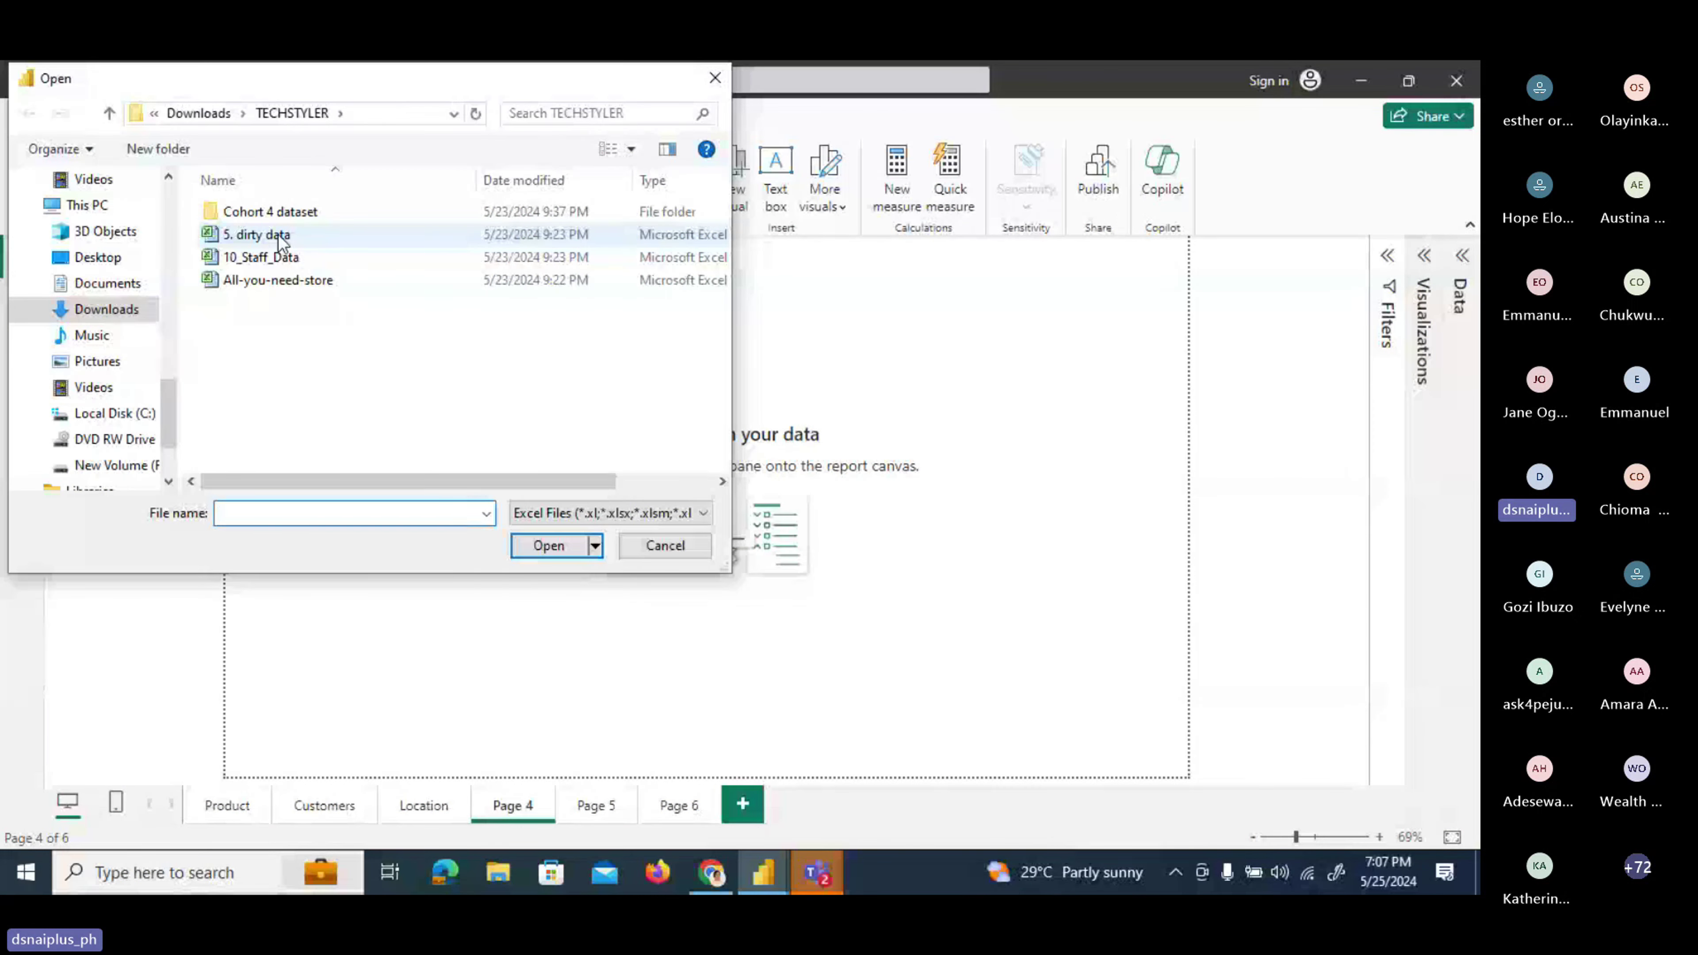
left_click(281, 236)
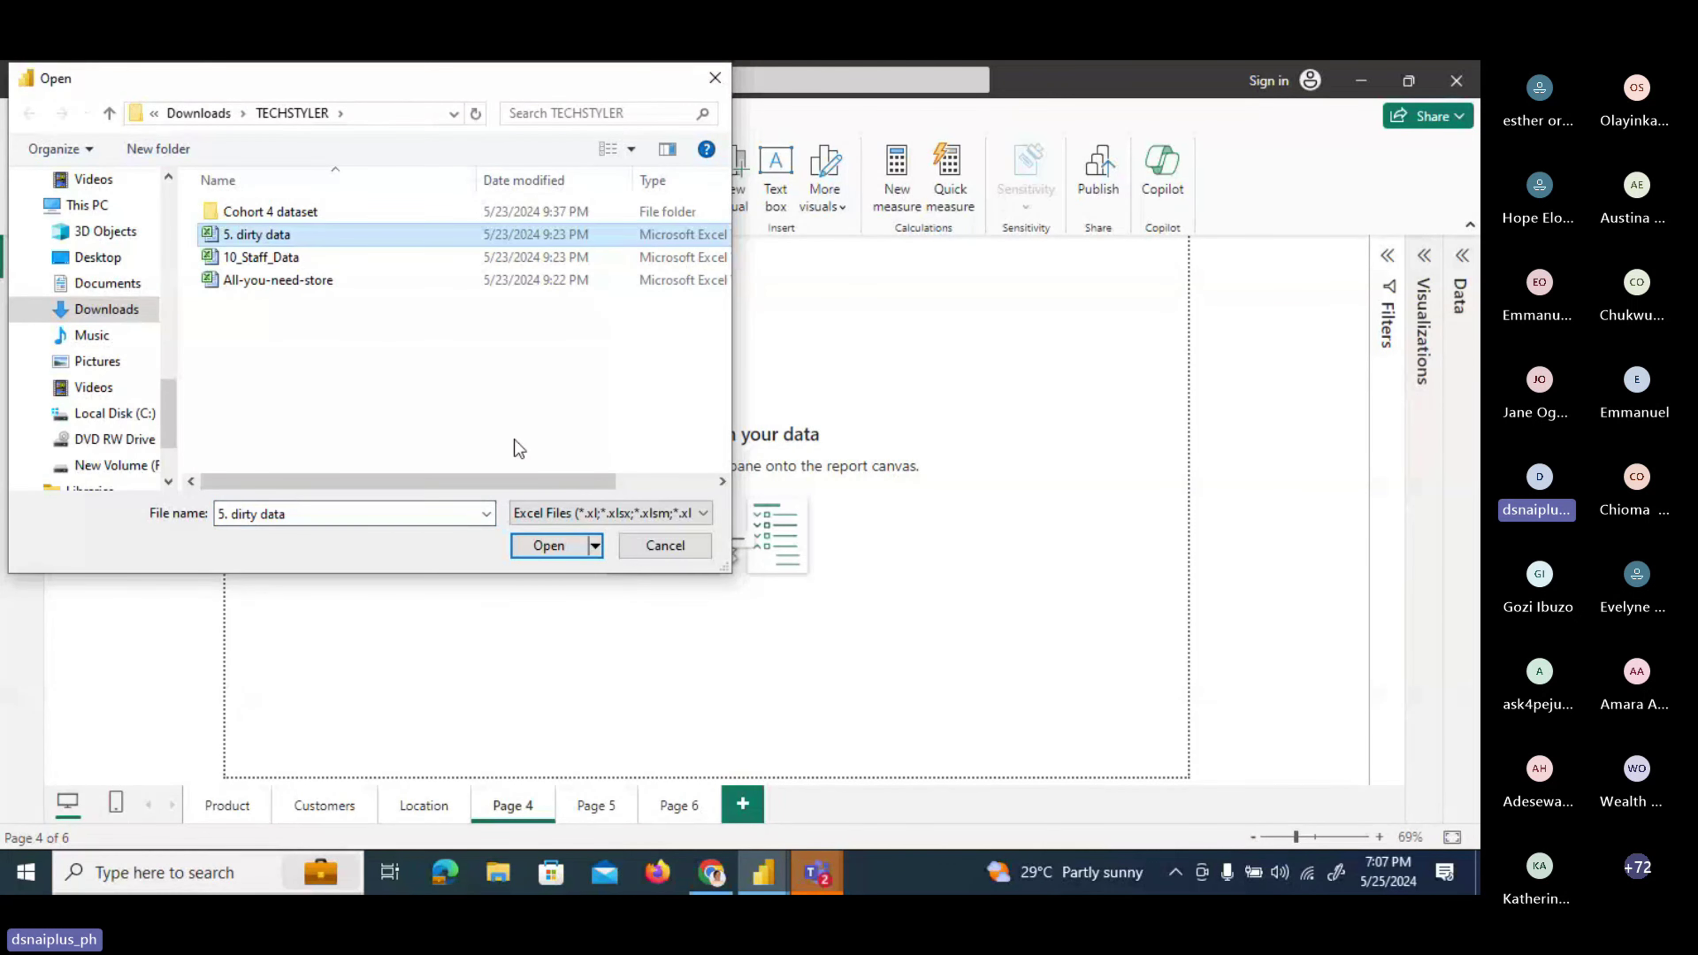
left_click(548, 547)
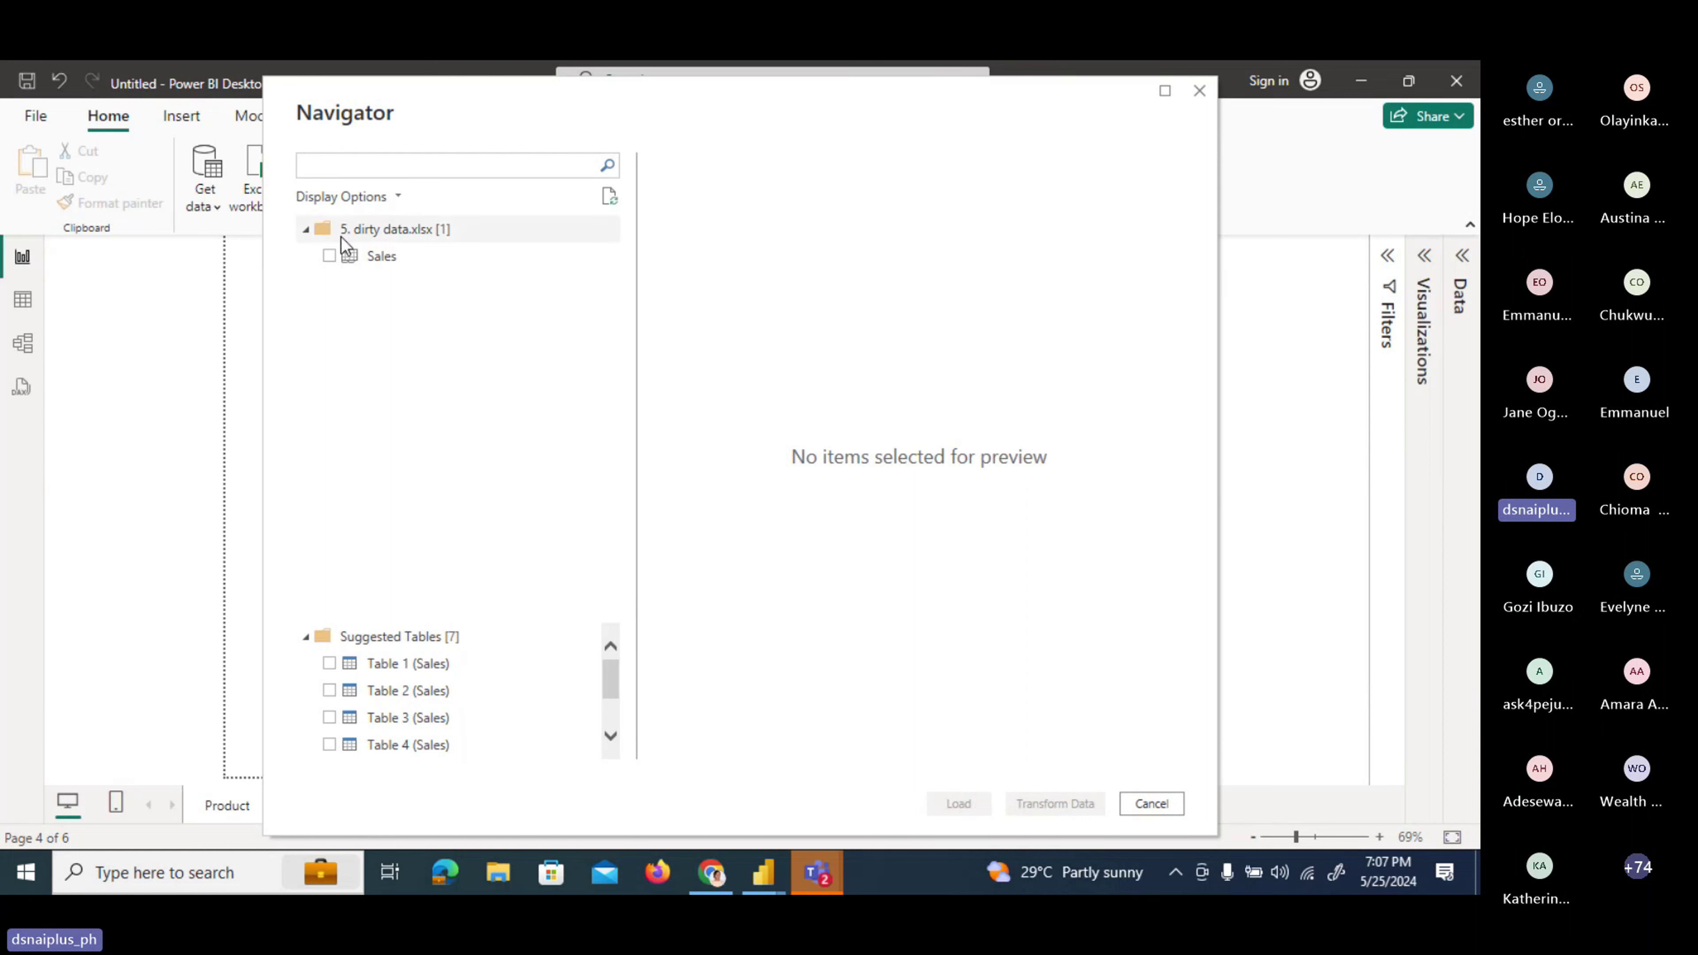
Select the Sales sheet, send it to Power Query Editor with Transform Data, and maximize the editor window.
left_click(330, 256)
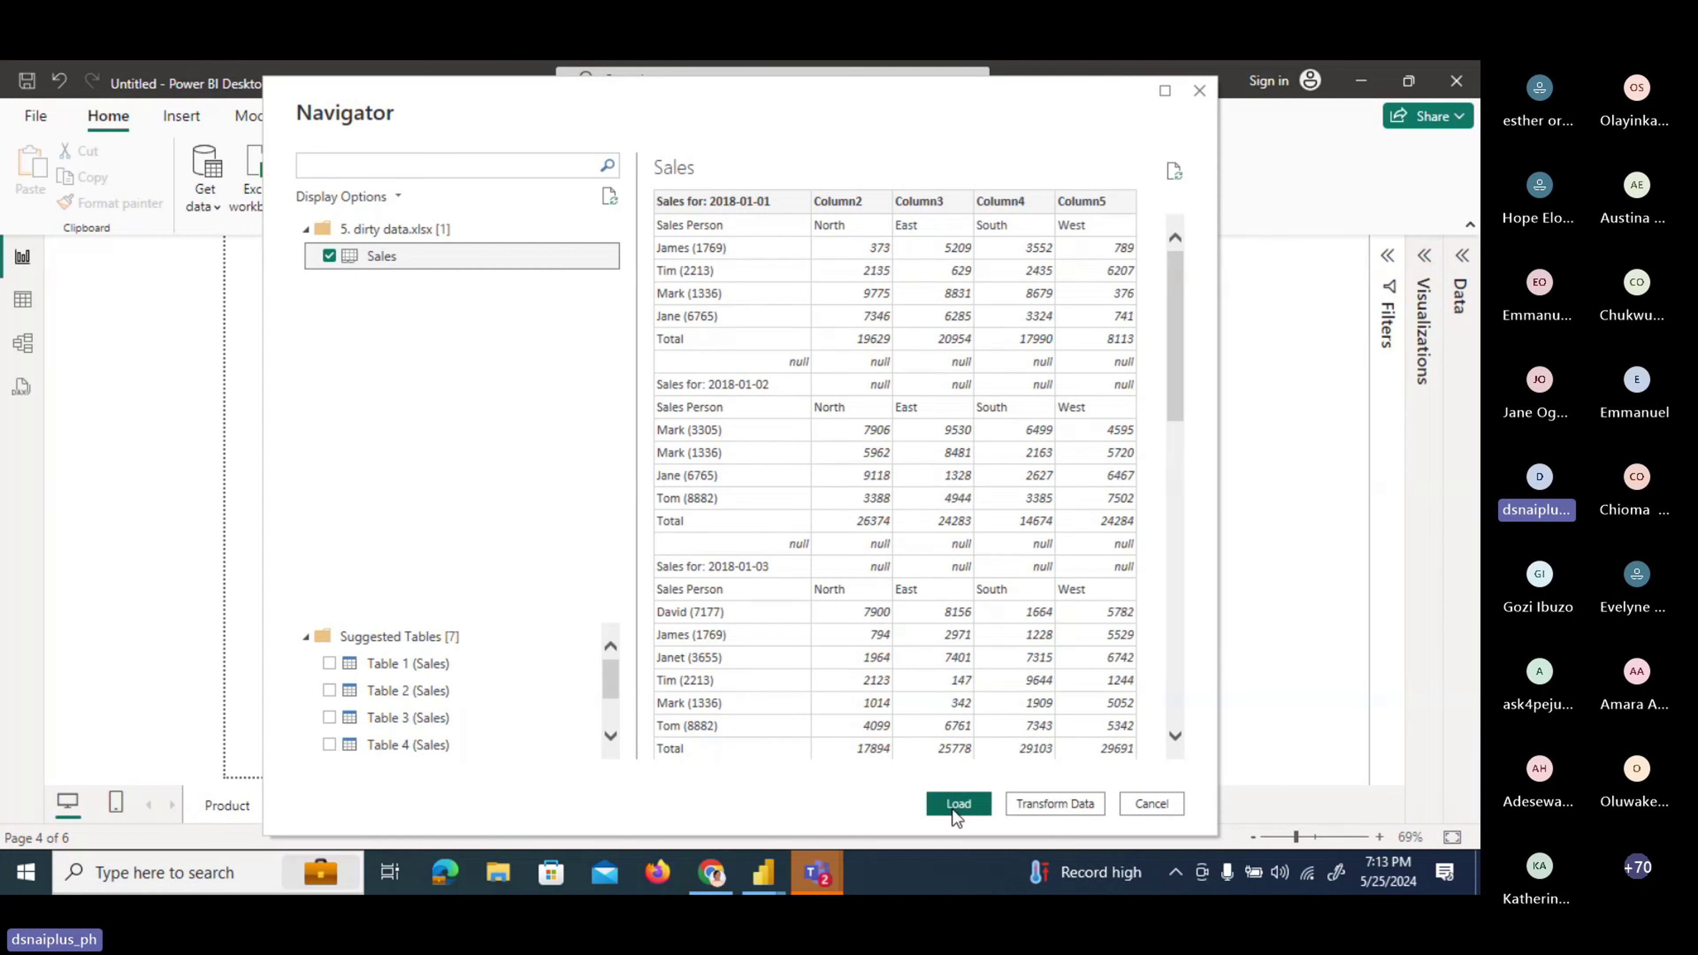
left_click(1053, 807)
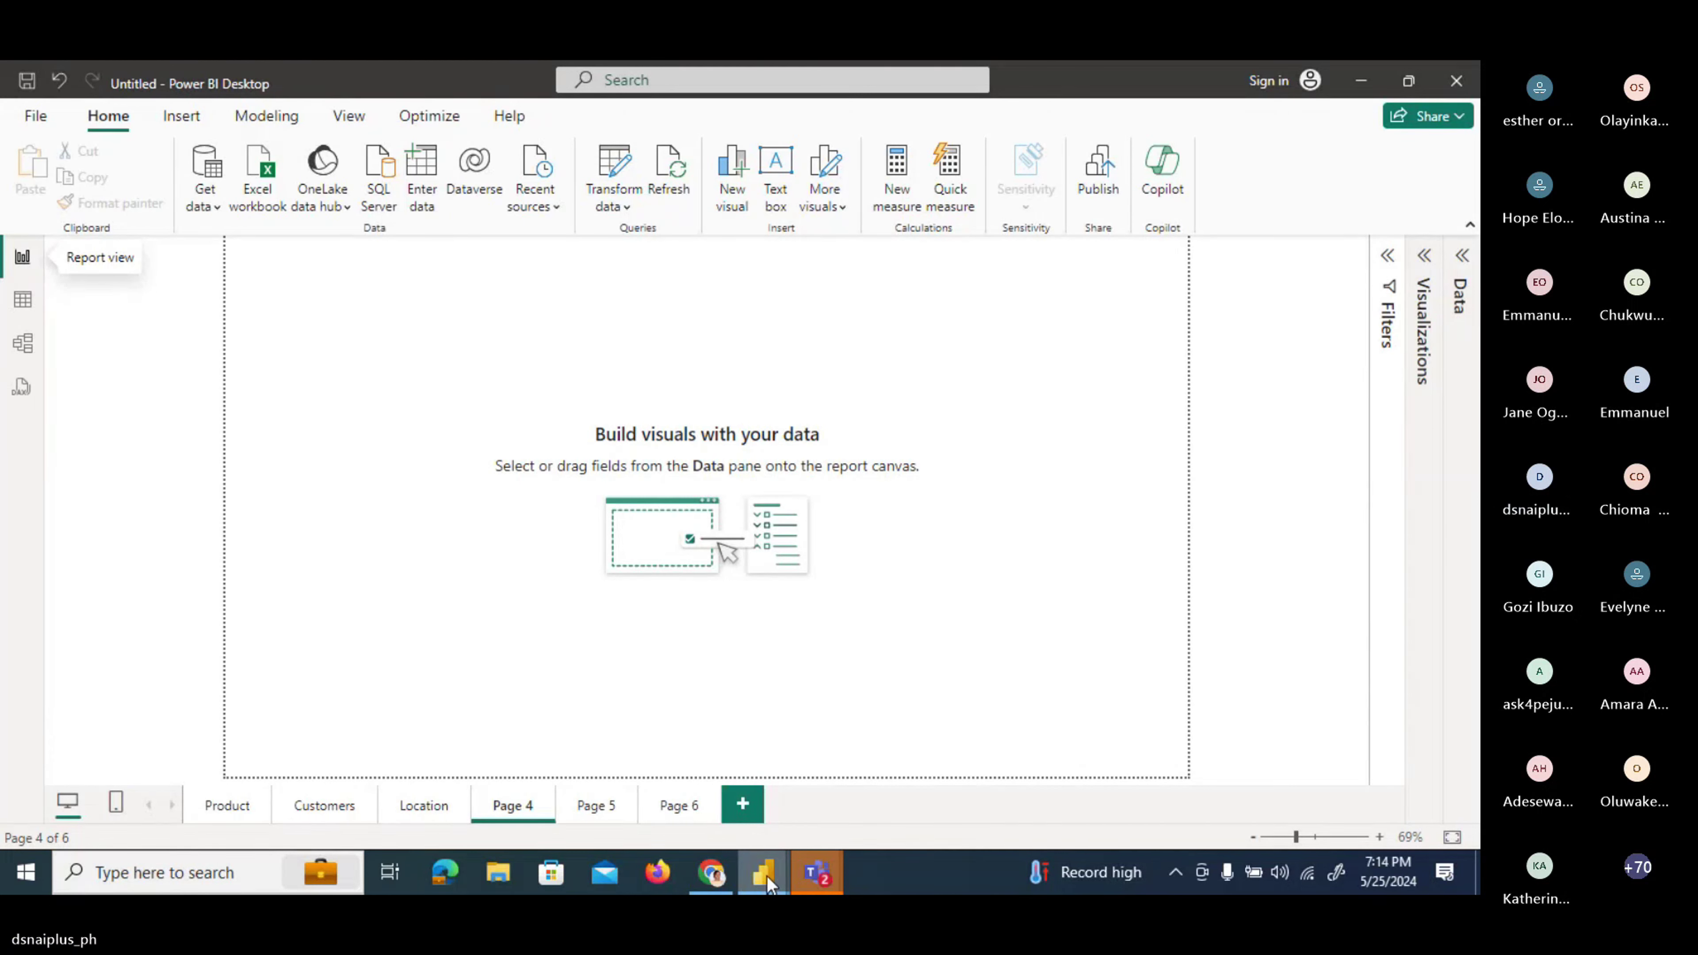
mouse_move(769, 884)
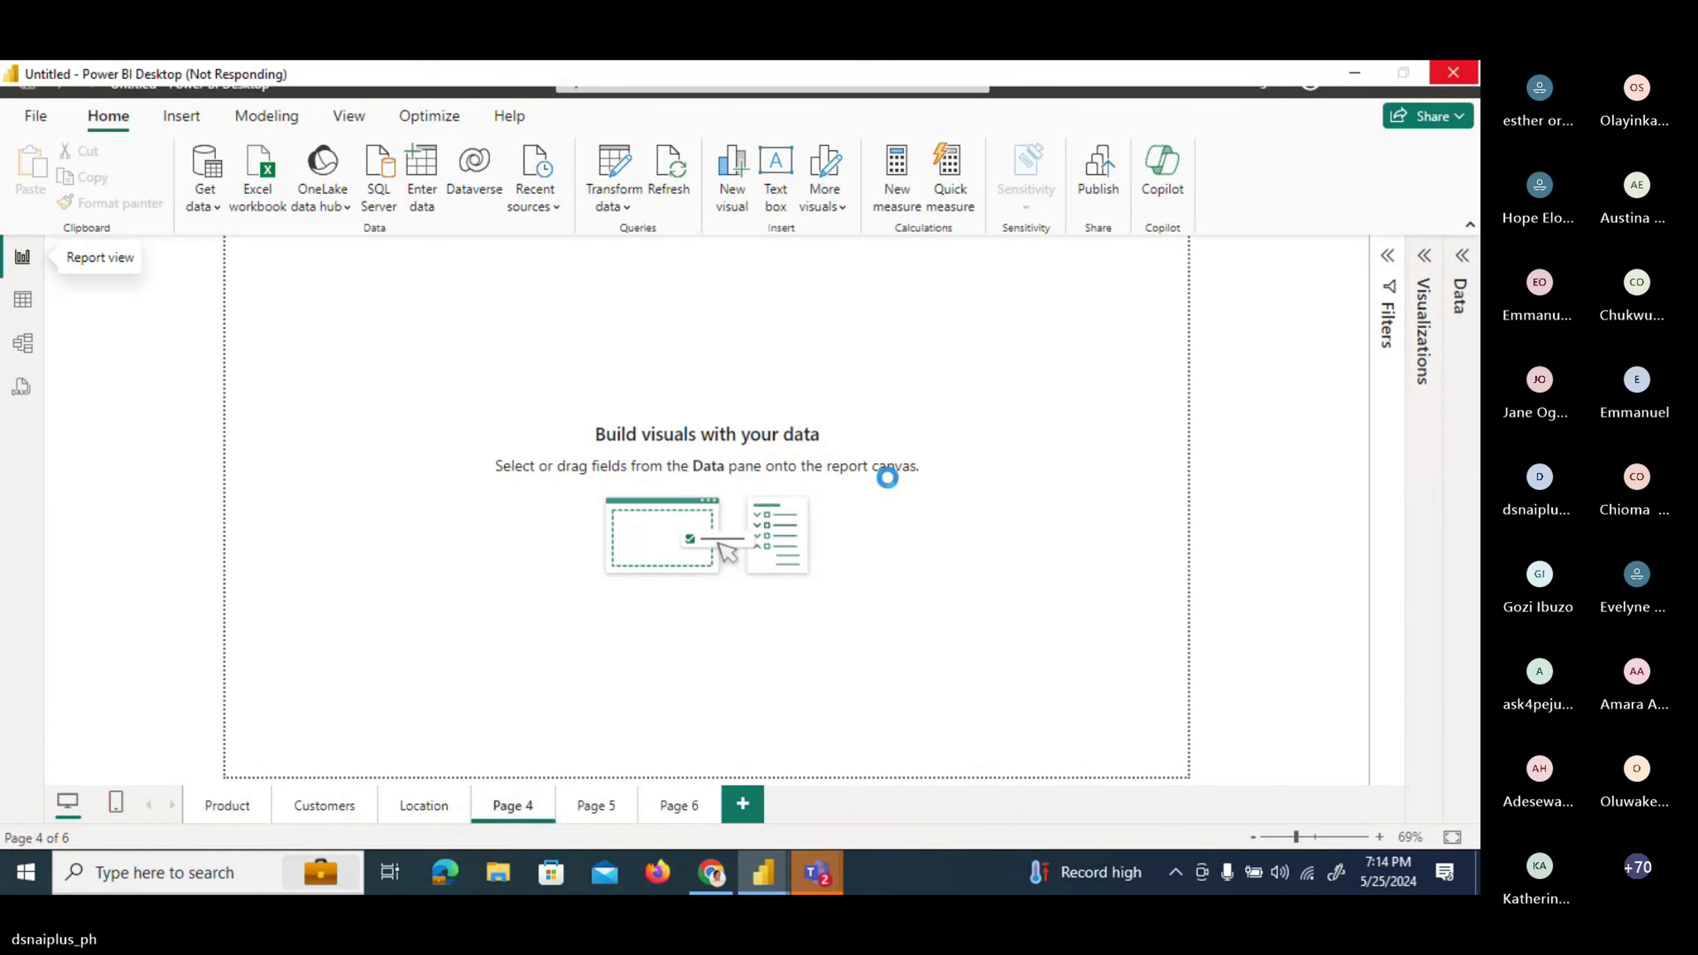
left_click(869, 783)
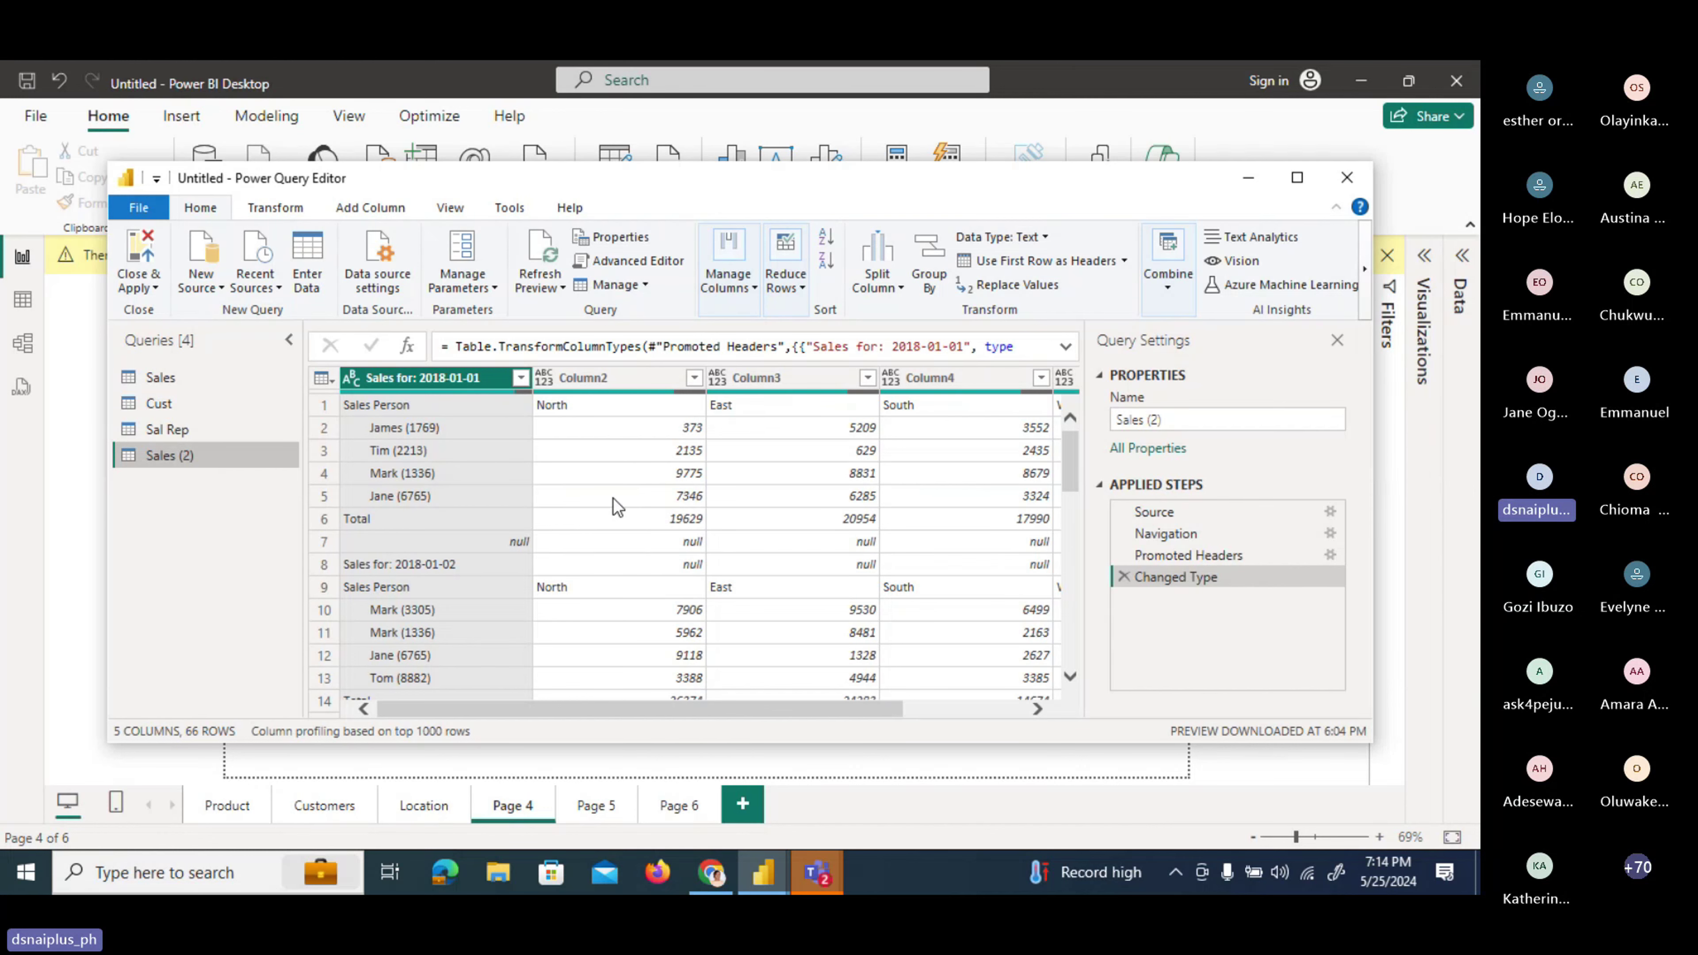
left_click(1297, 178)
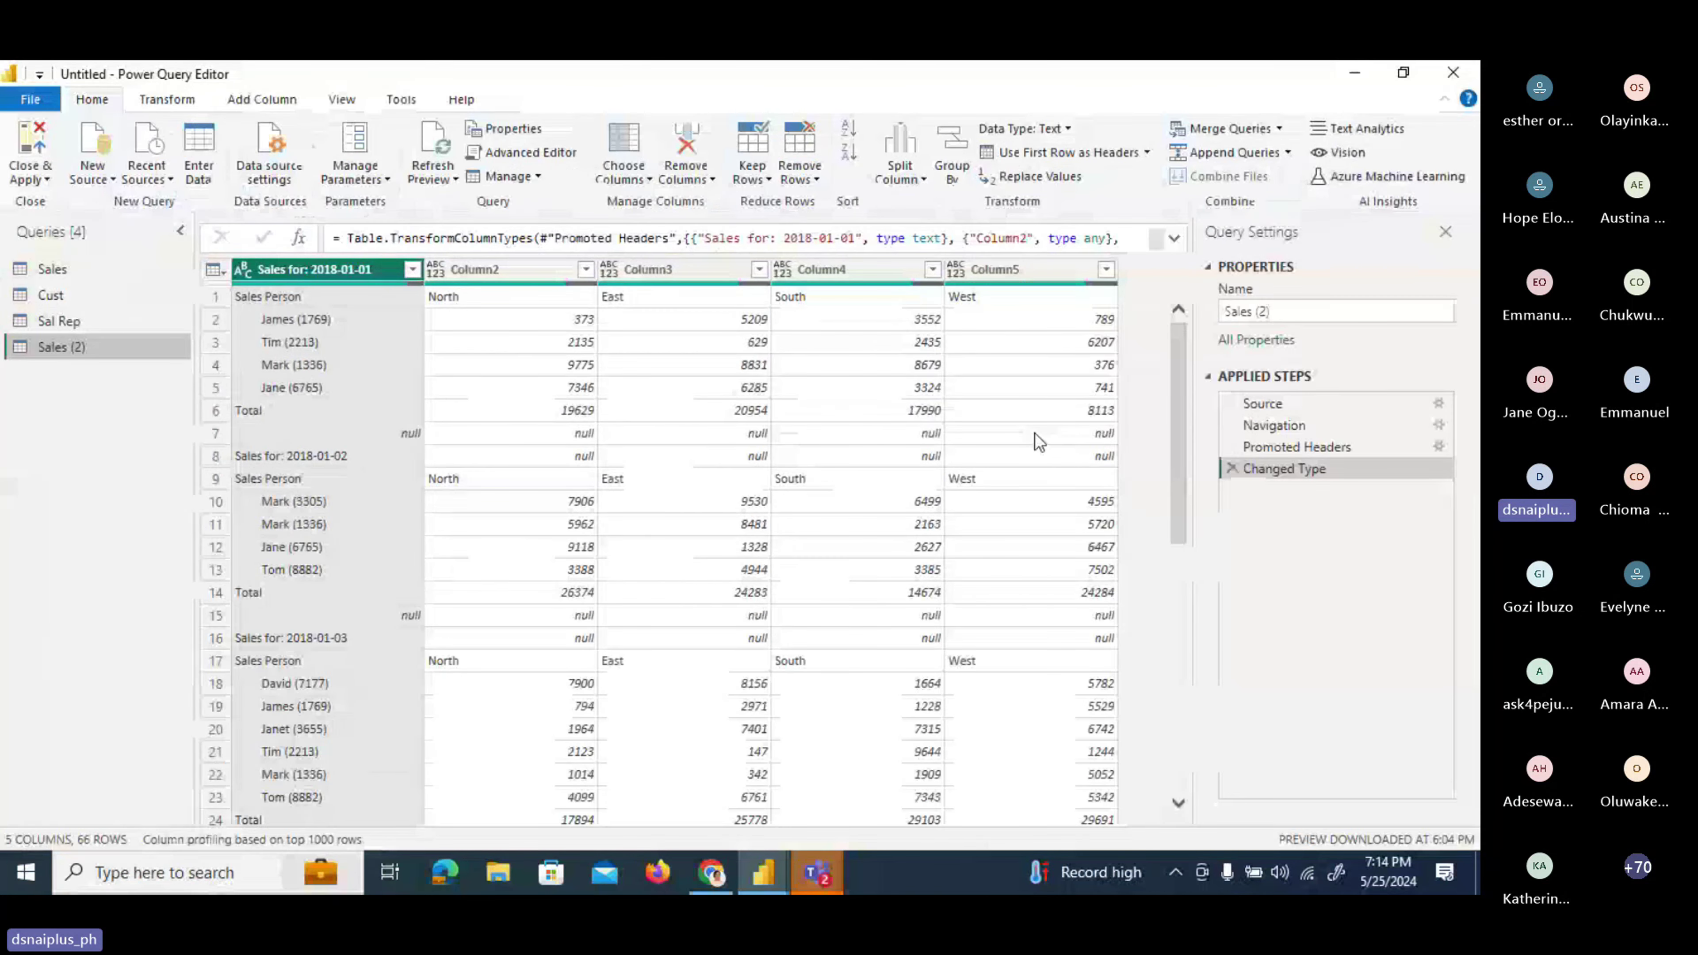
Glance at the blank report window, return to Power Query Editor, and look through the columns of the Sales (2) query.
mouse_move(768, 866)
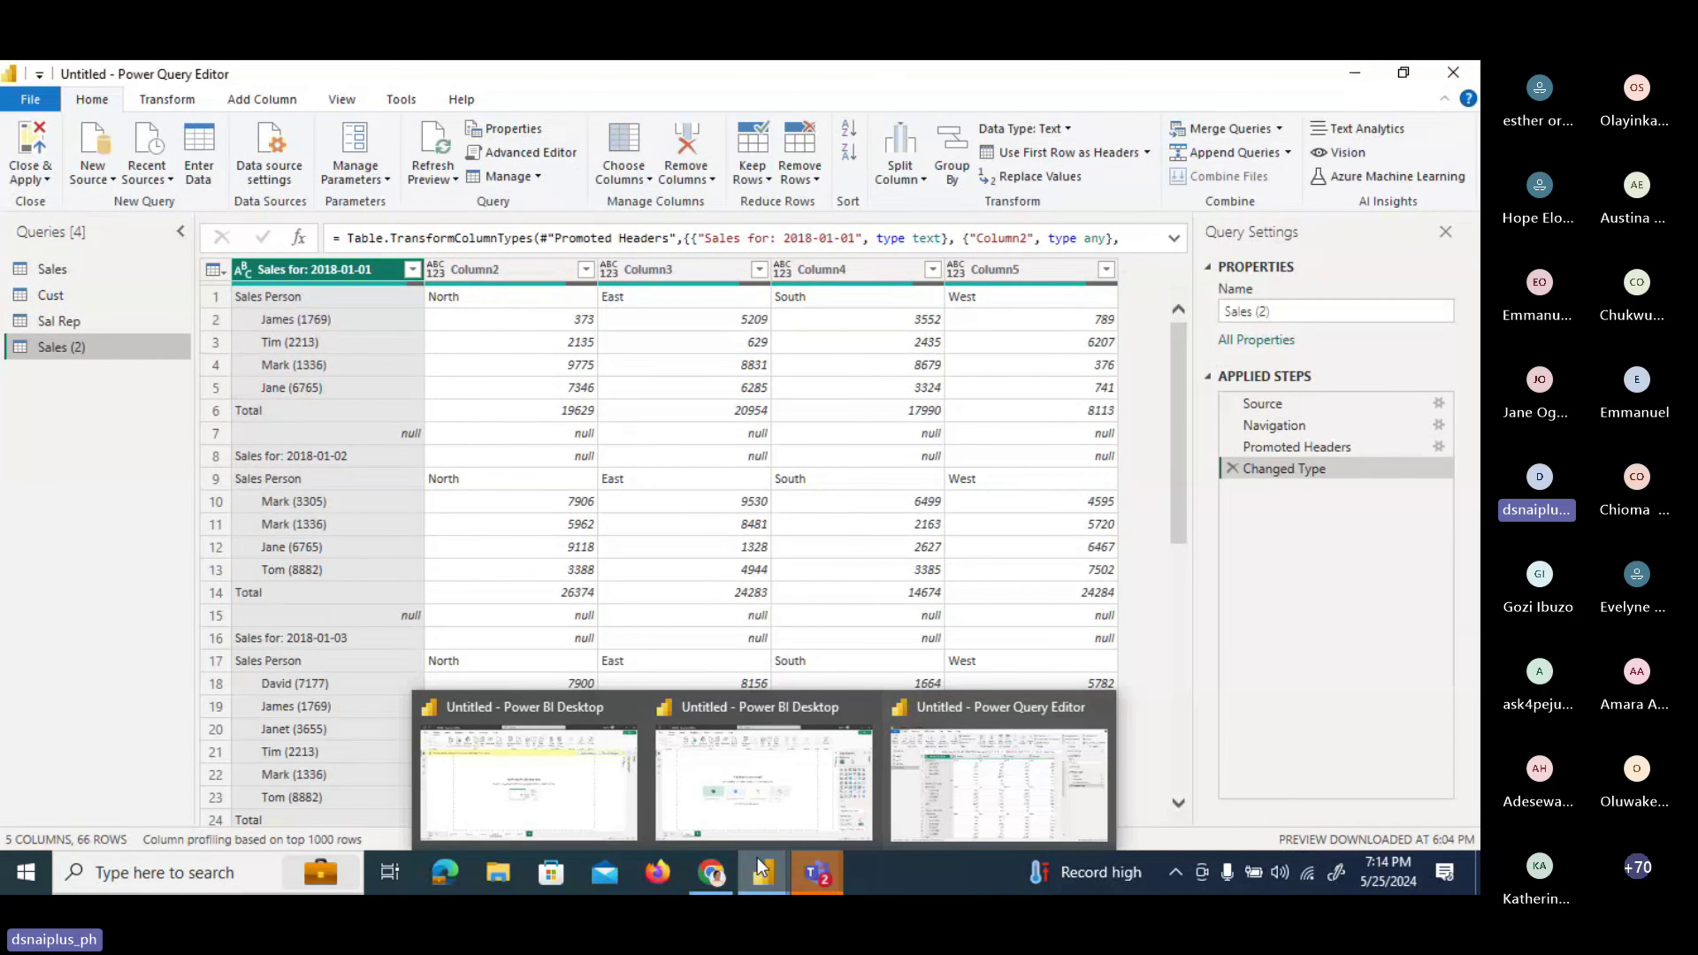
left_click(763, 782)
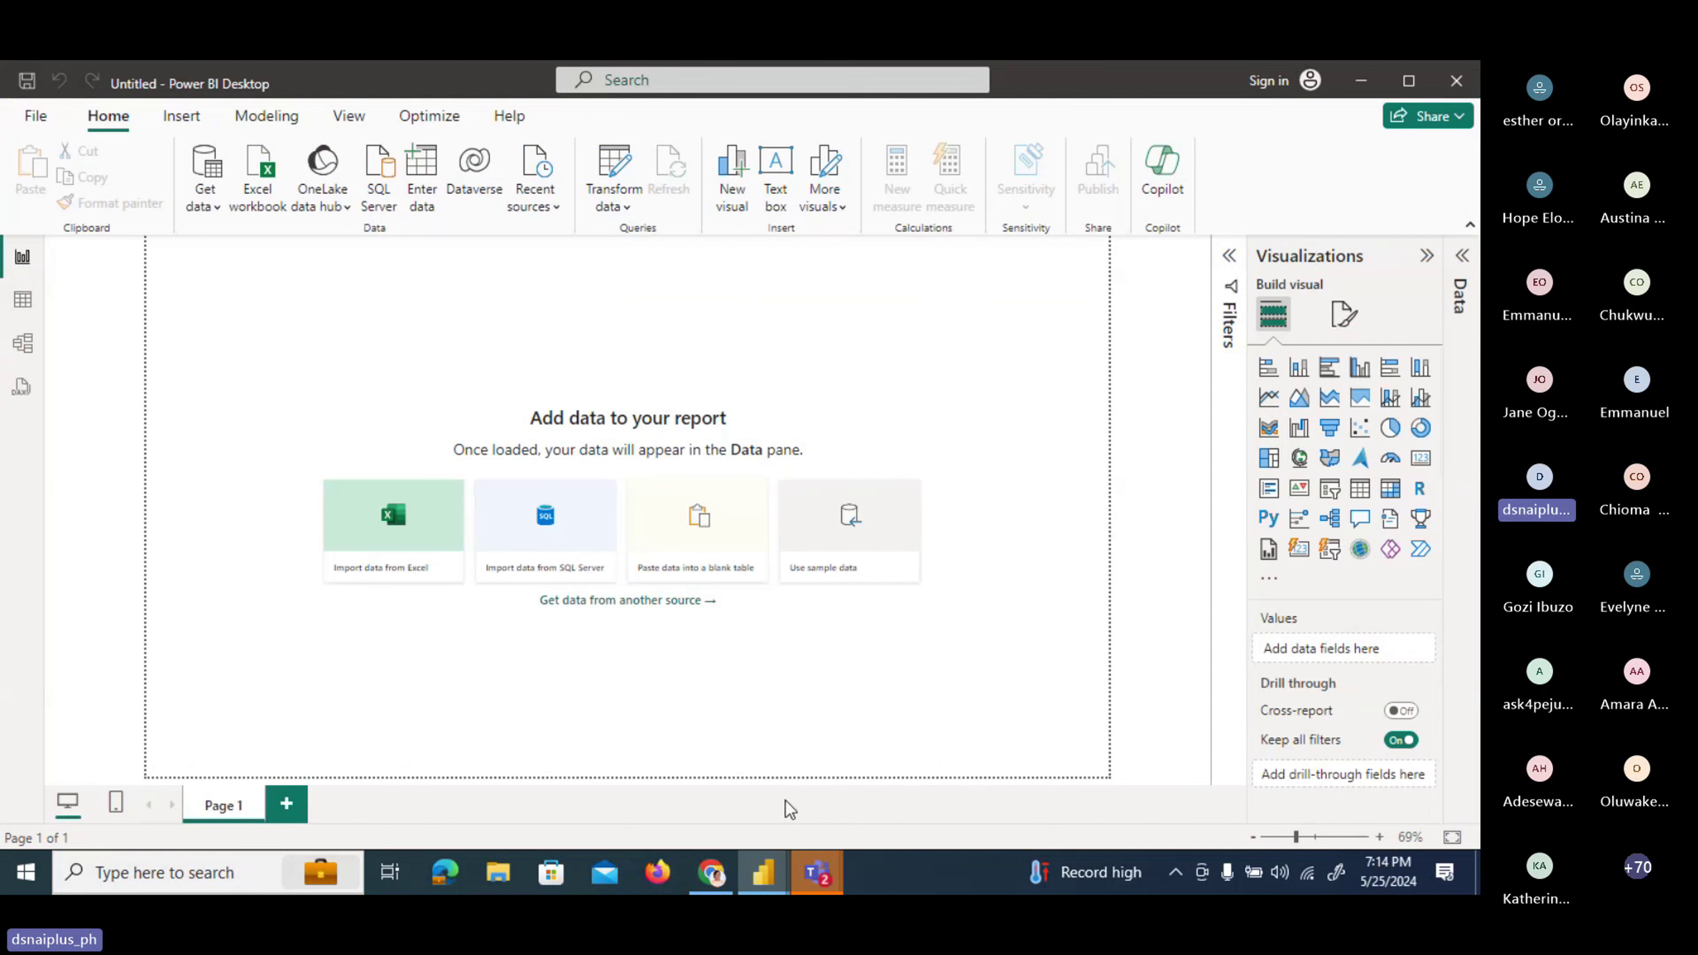
left_click(765, 878)
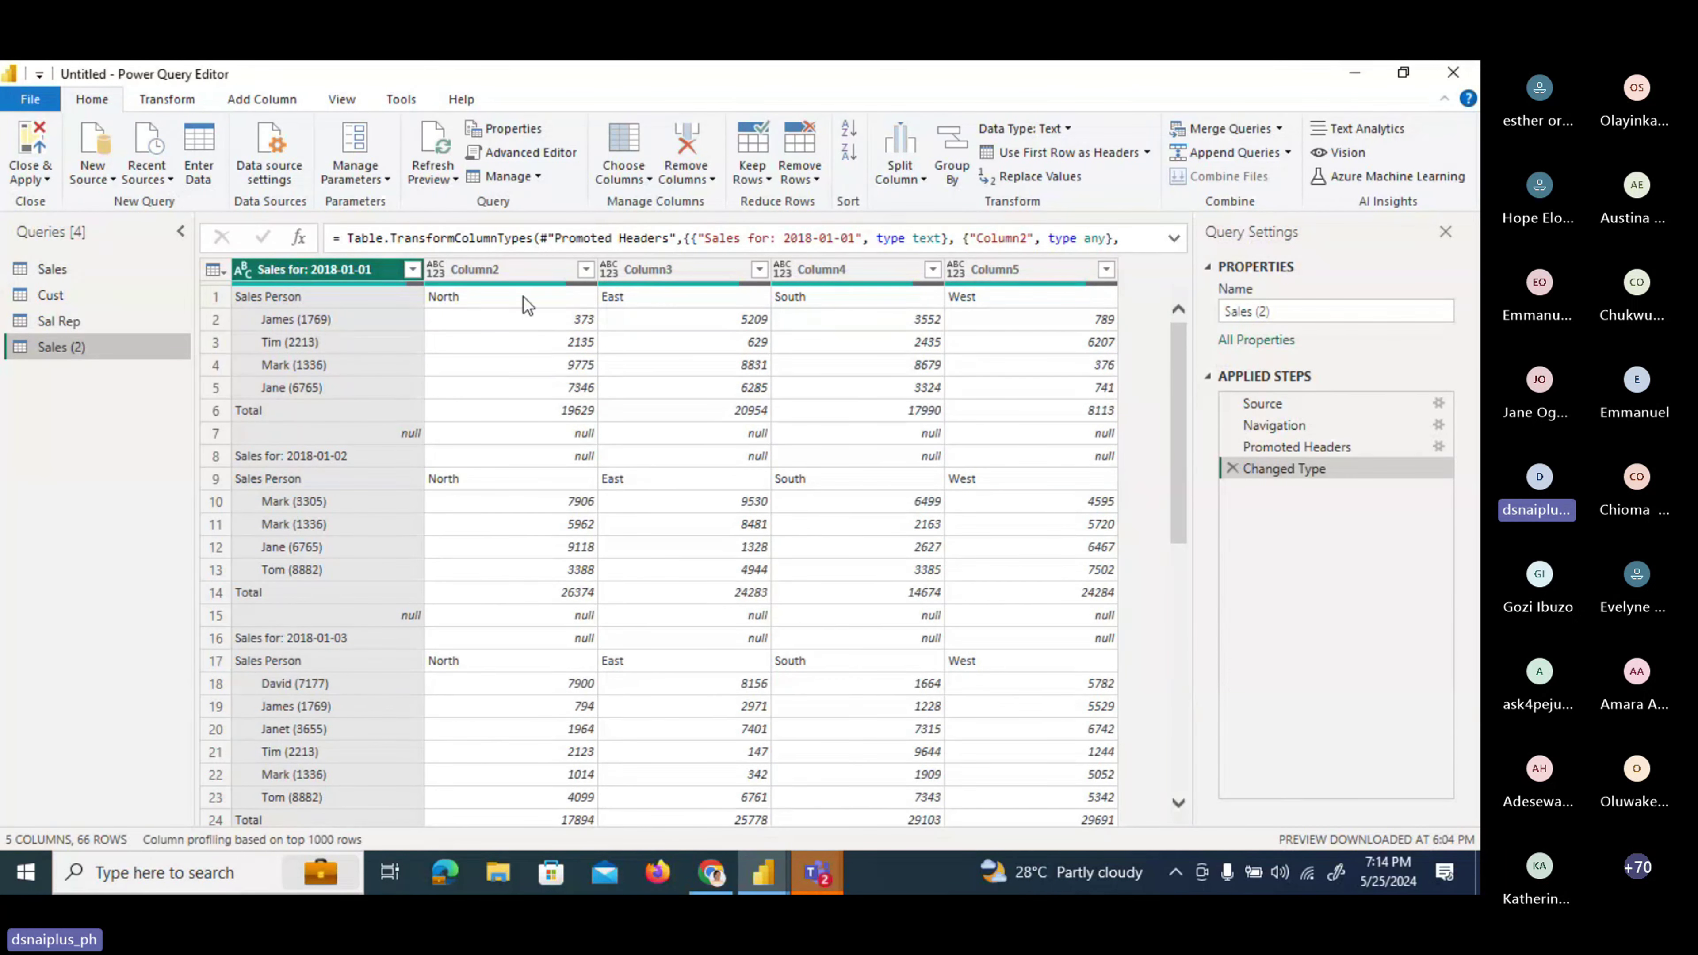
left_click(511, 264)
left_click(666, 270)
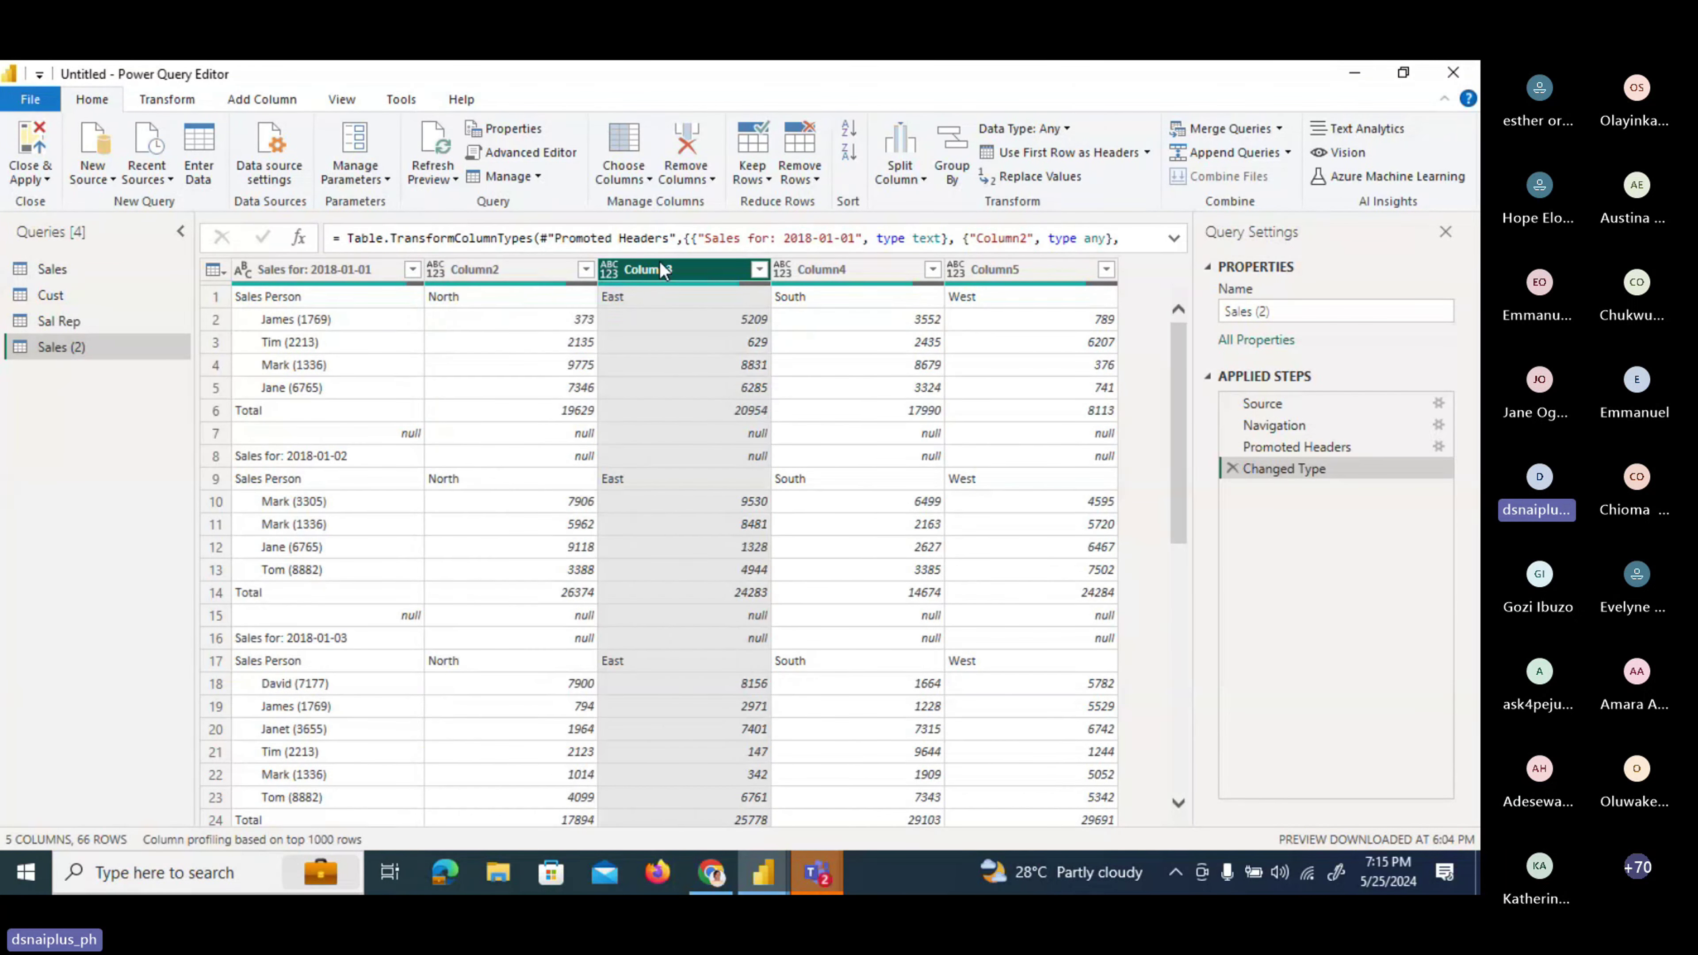
left_click(1011, 272)
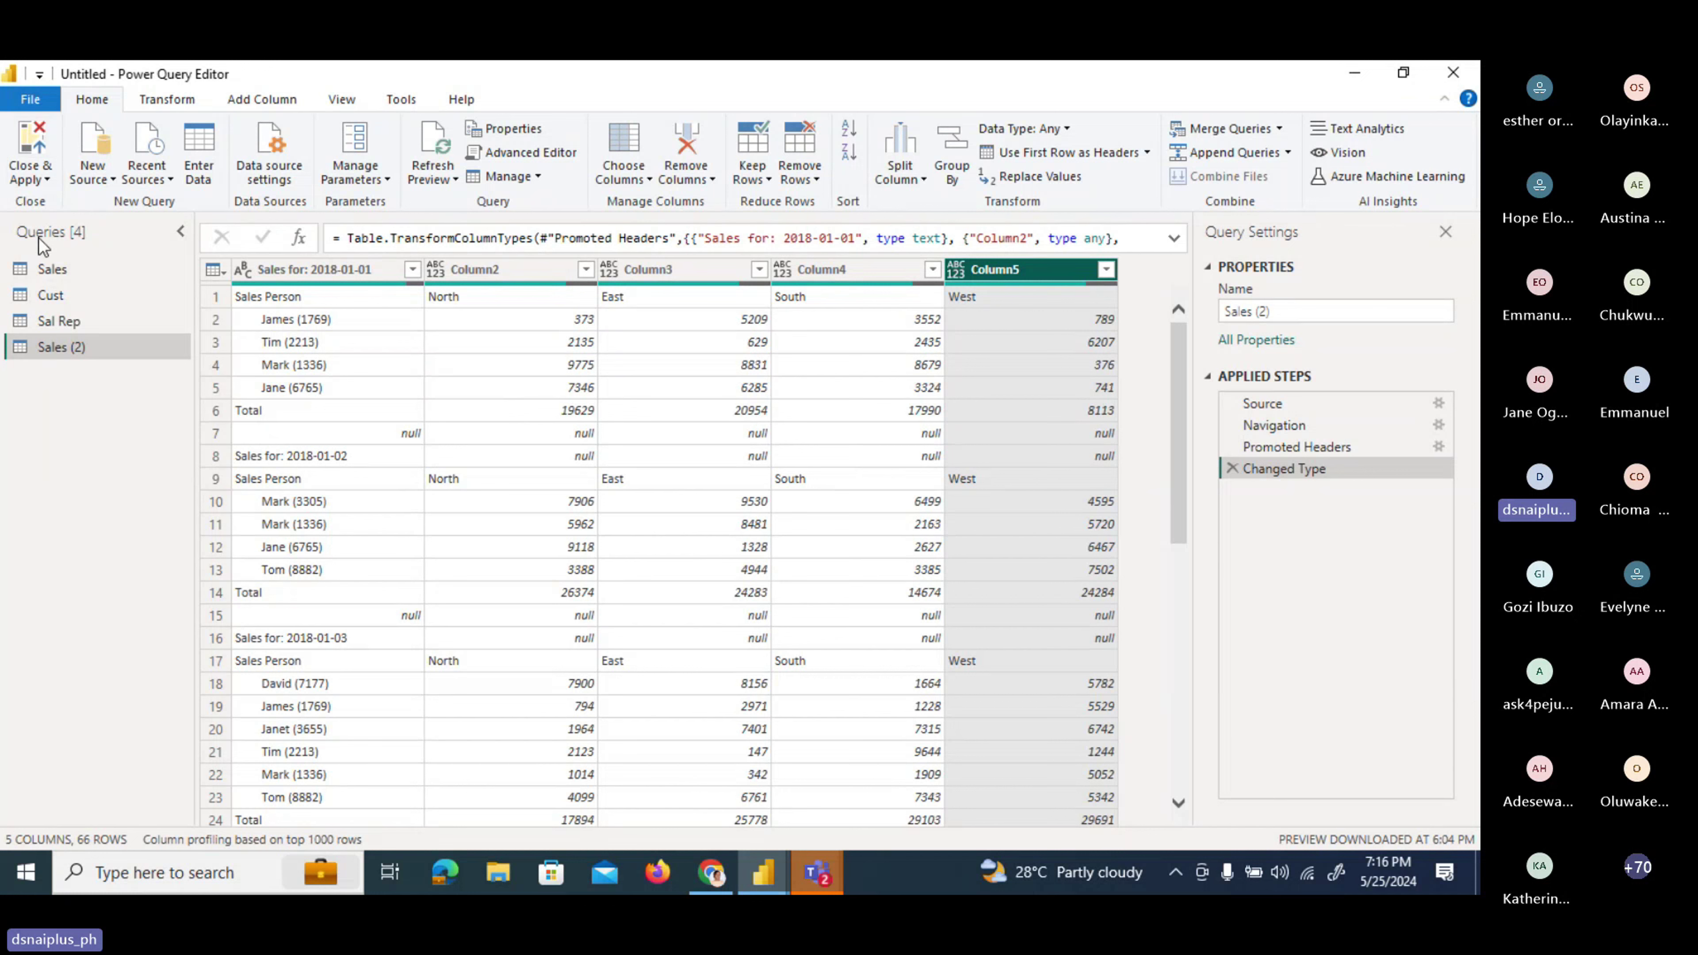
Examine the columns and rows of the Sal Rep and Cust queries, and display the Sales query.
left_click(51, 328)
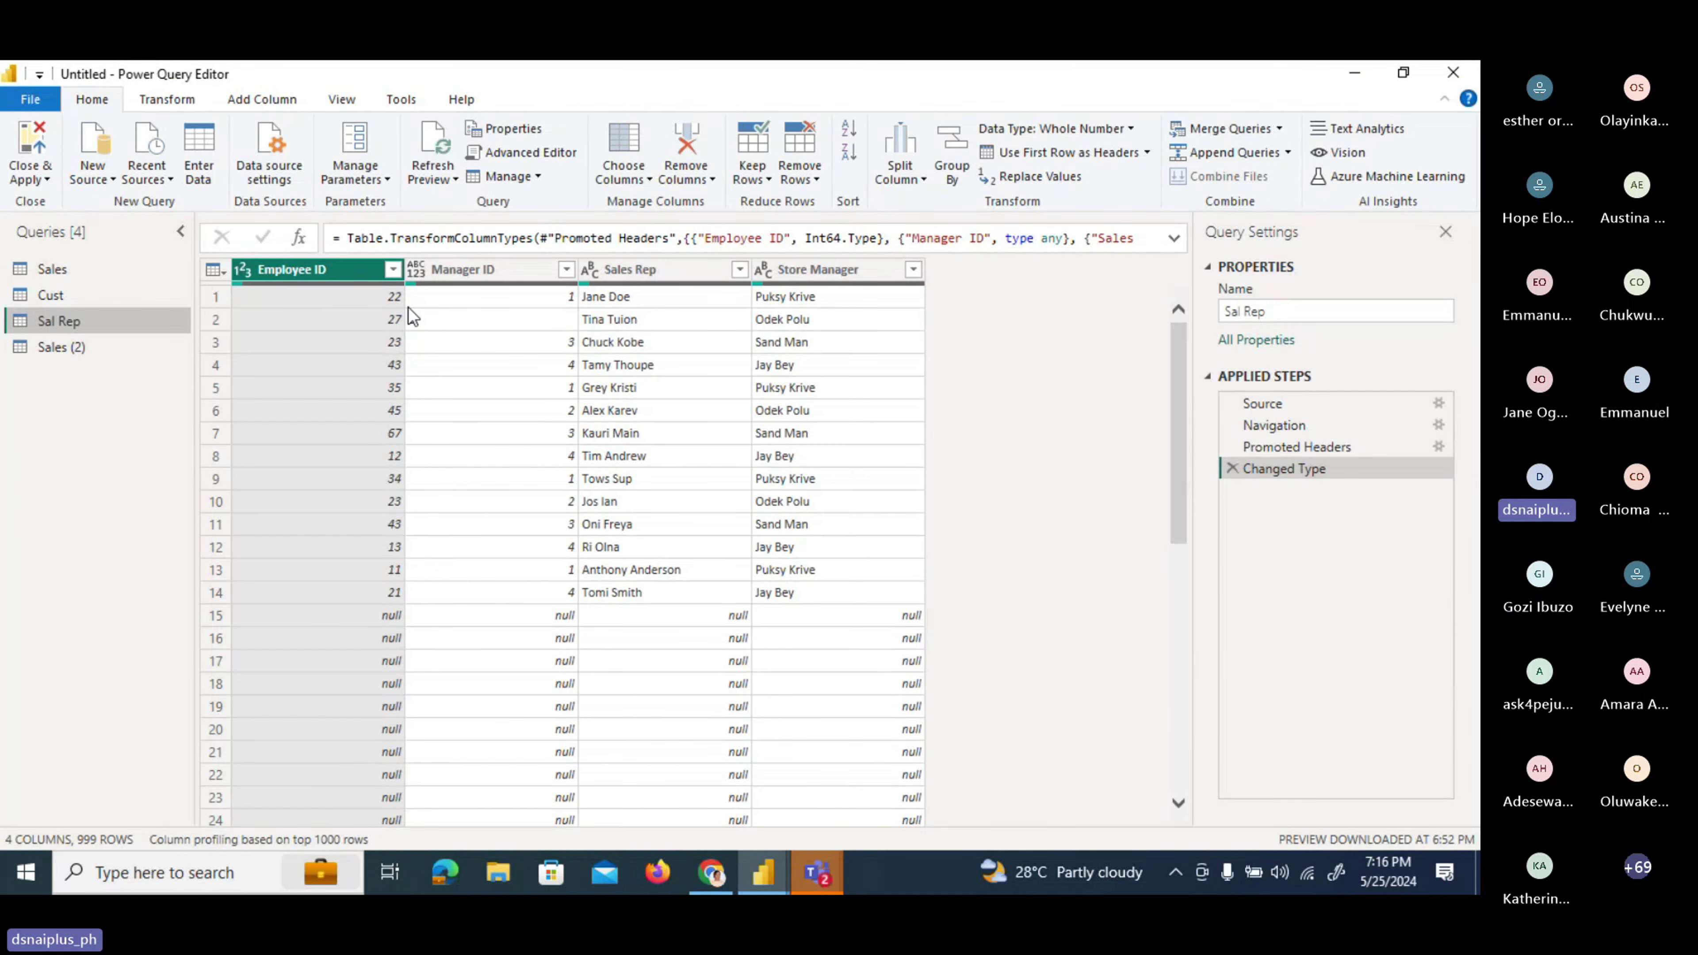
left_click(336, 276)
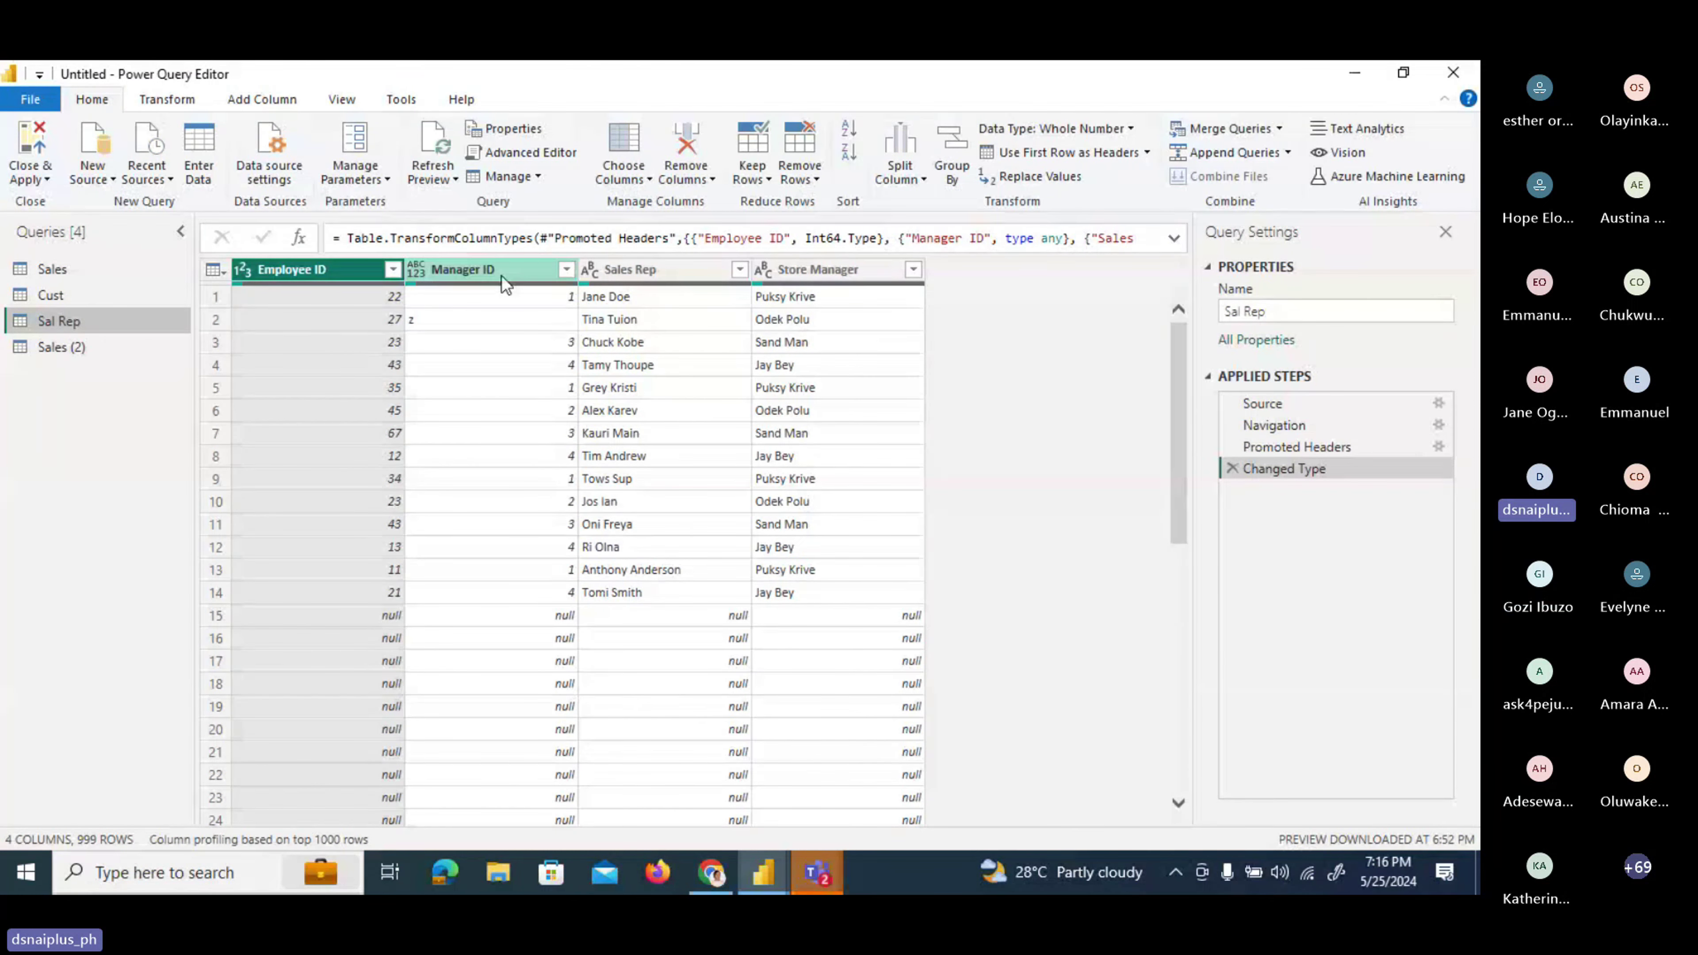
left_click(59, 295)
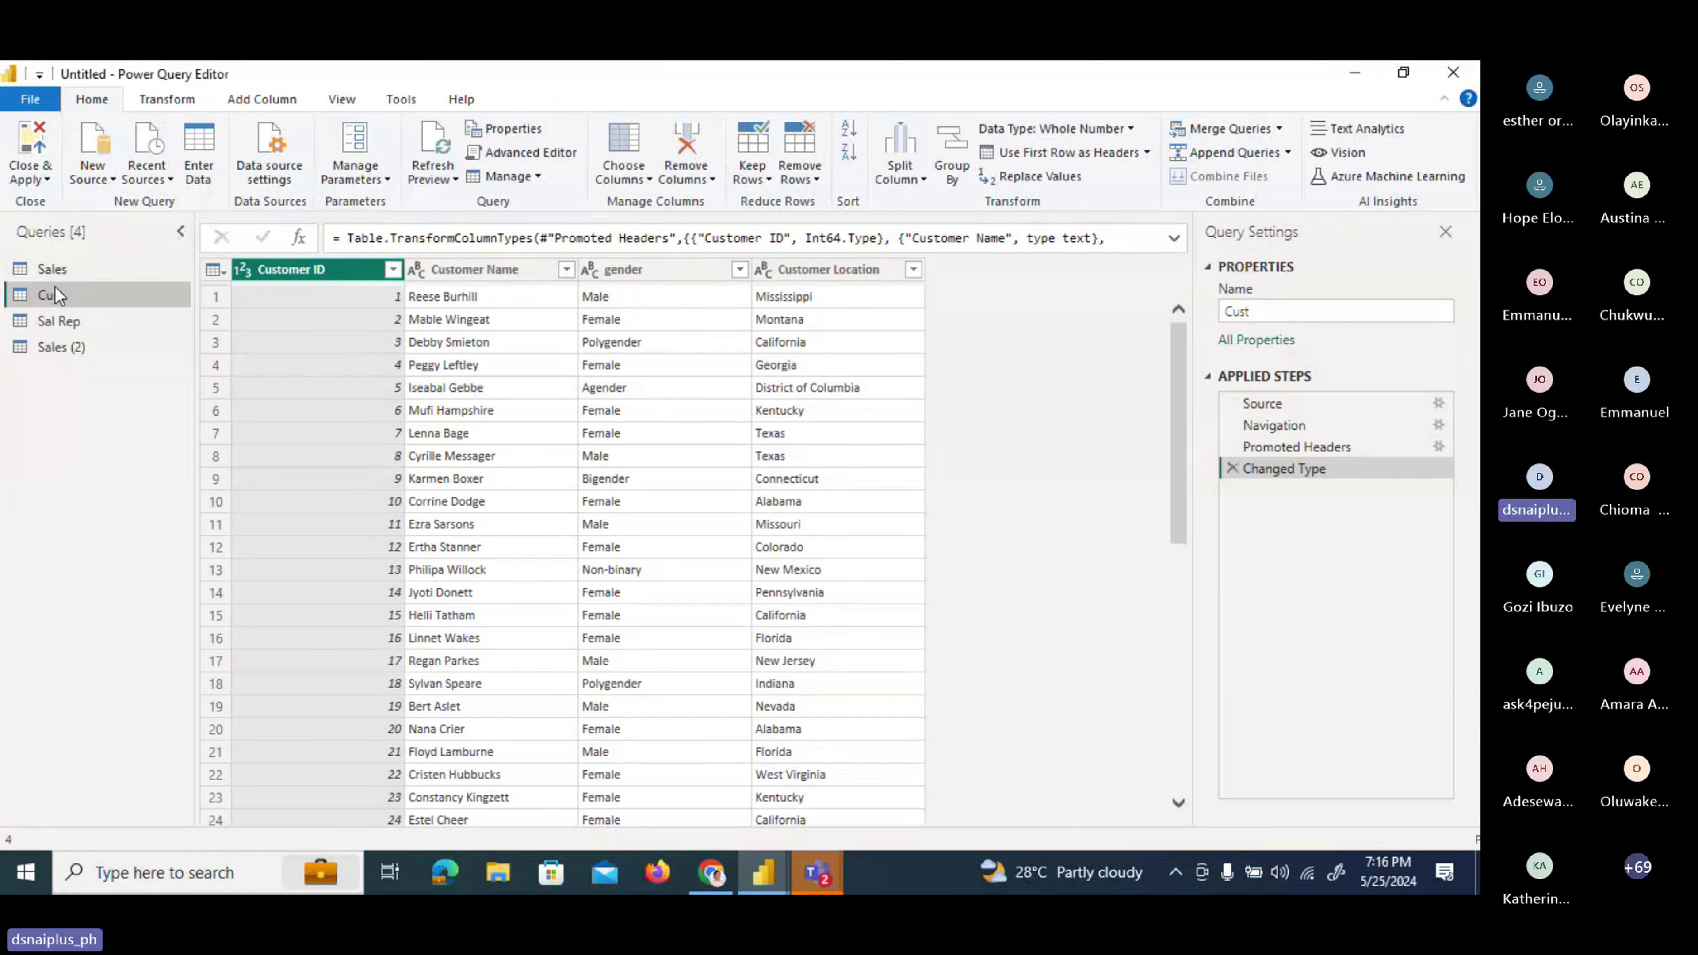
scroll(682, 542, "down", 20)
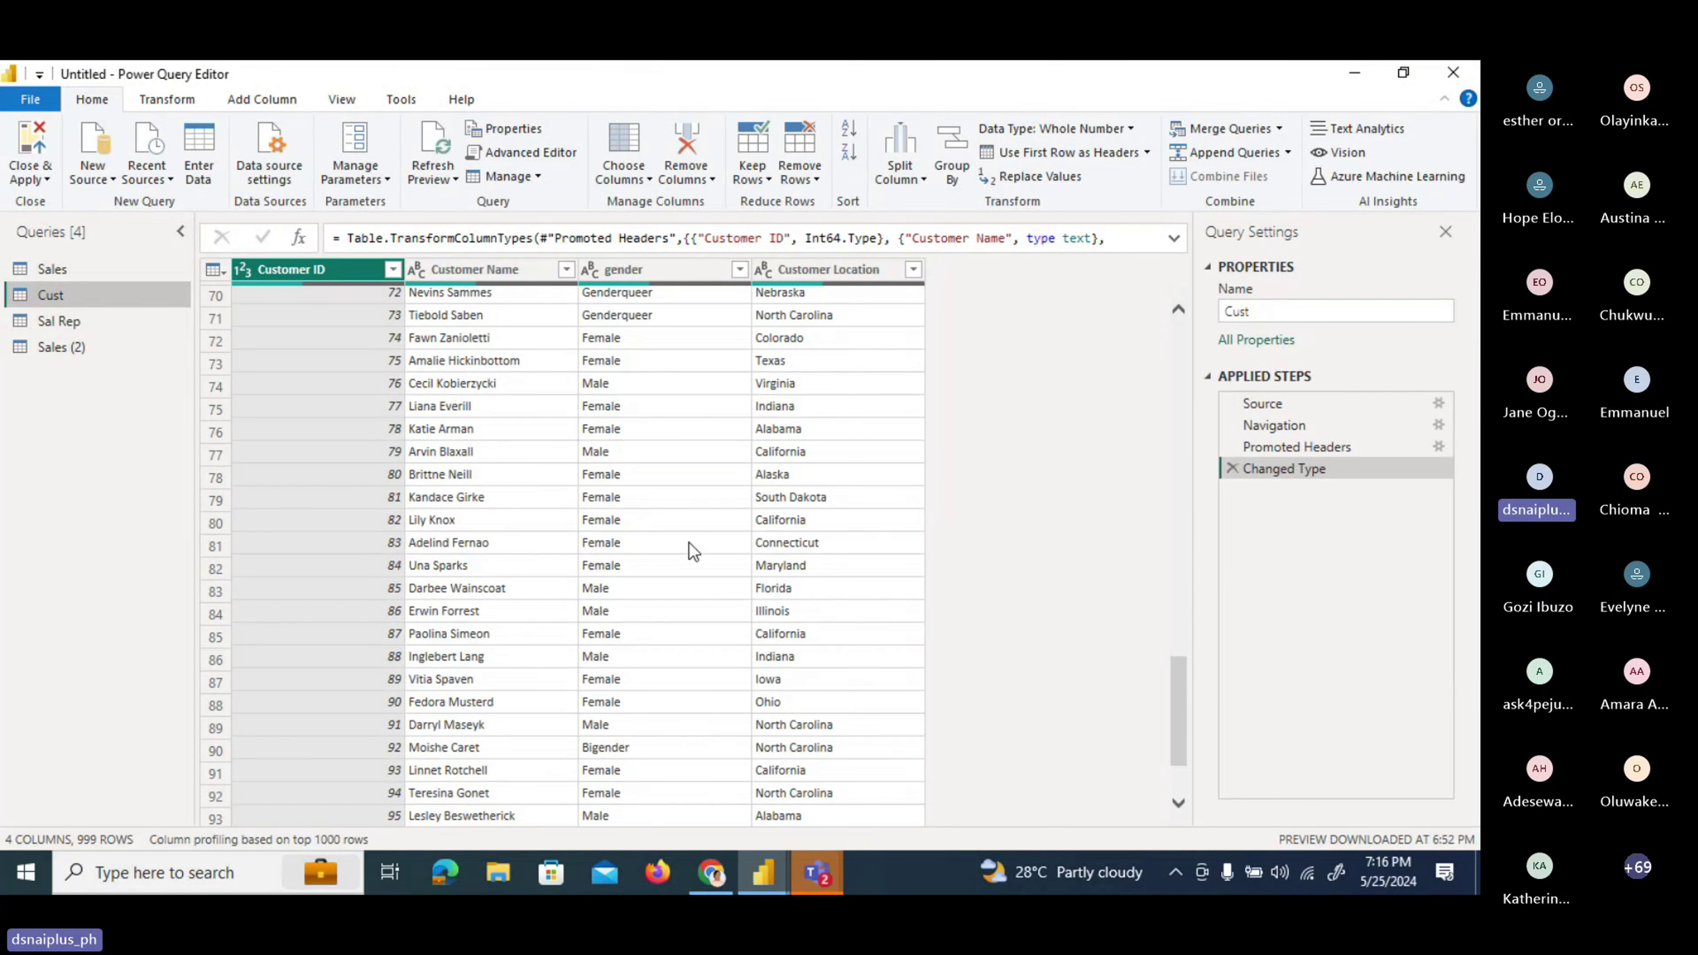
scroll(694, 550, "down", 8)
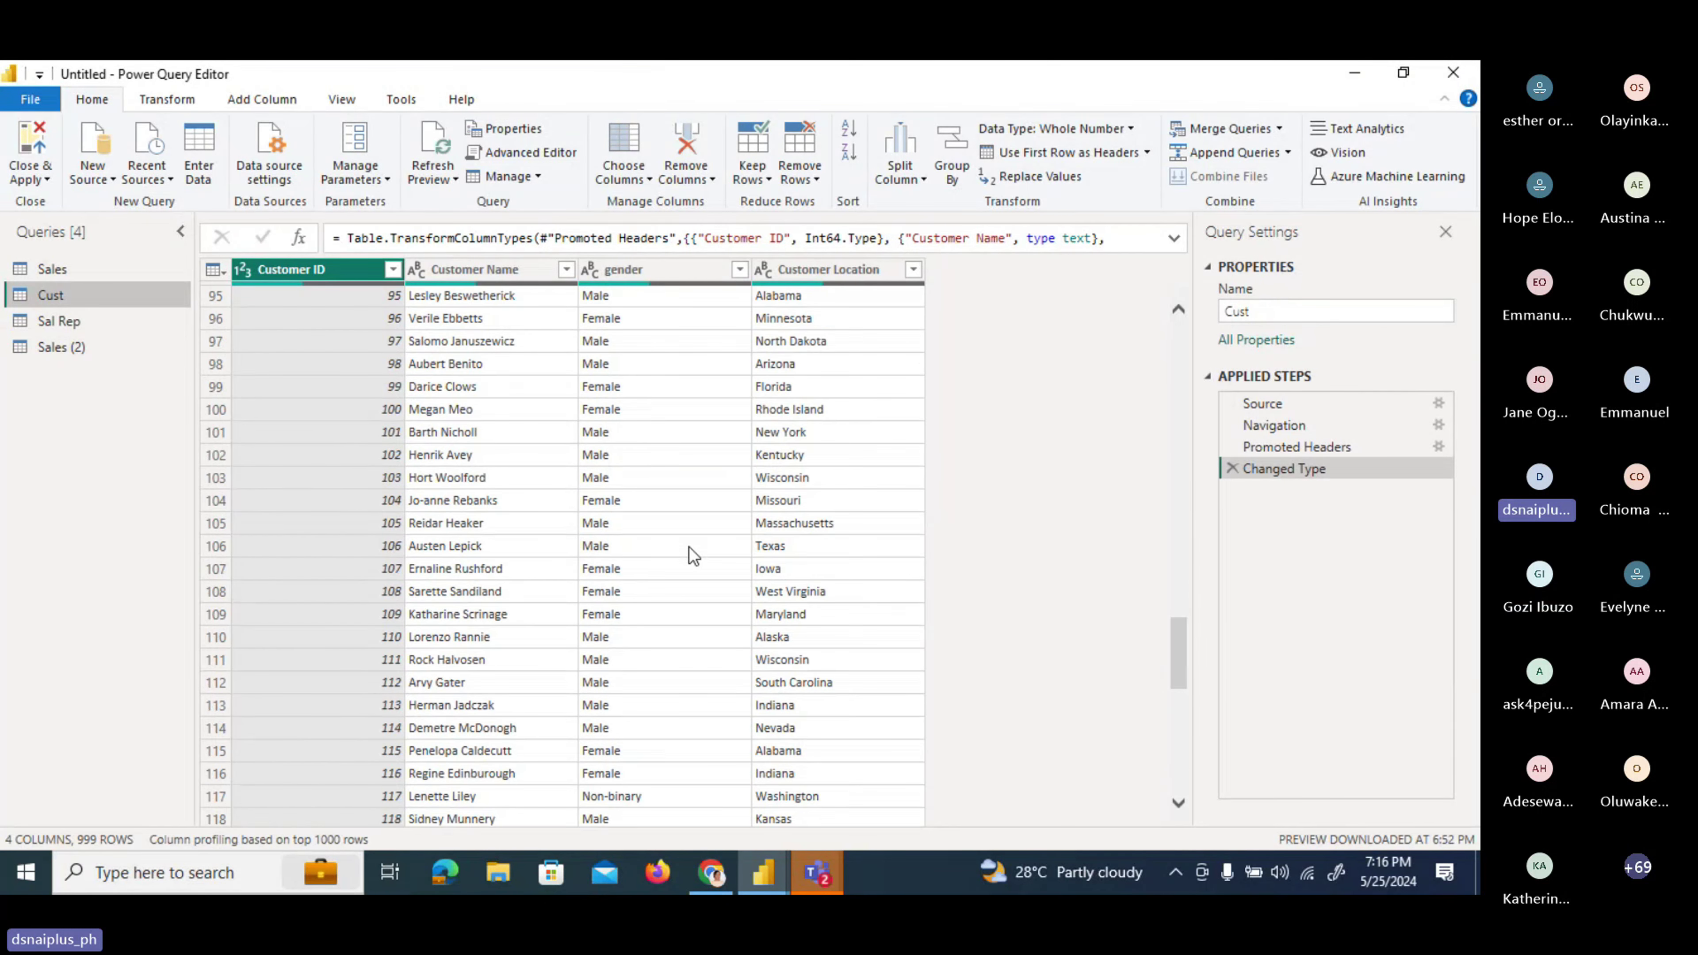
scroll(693, 554, "down", 20)
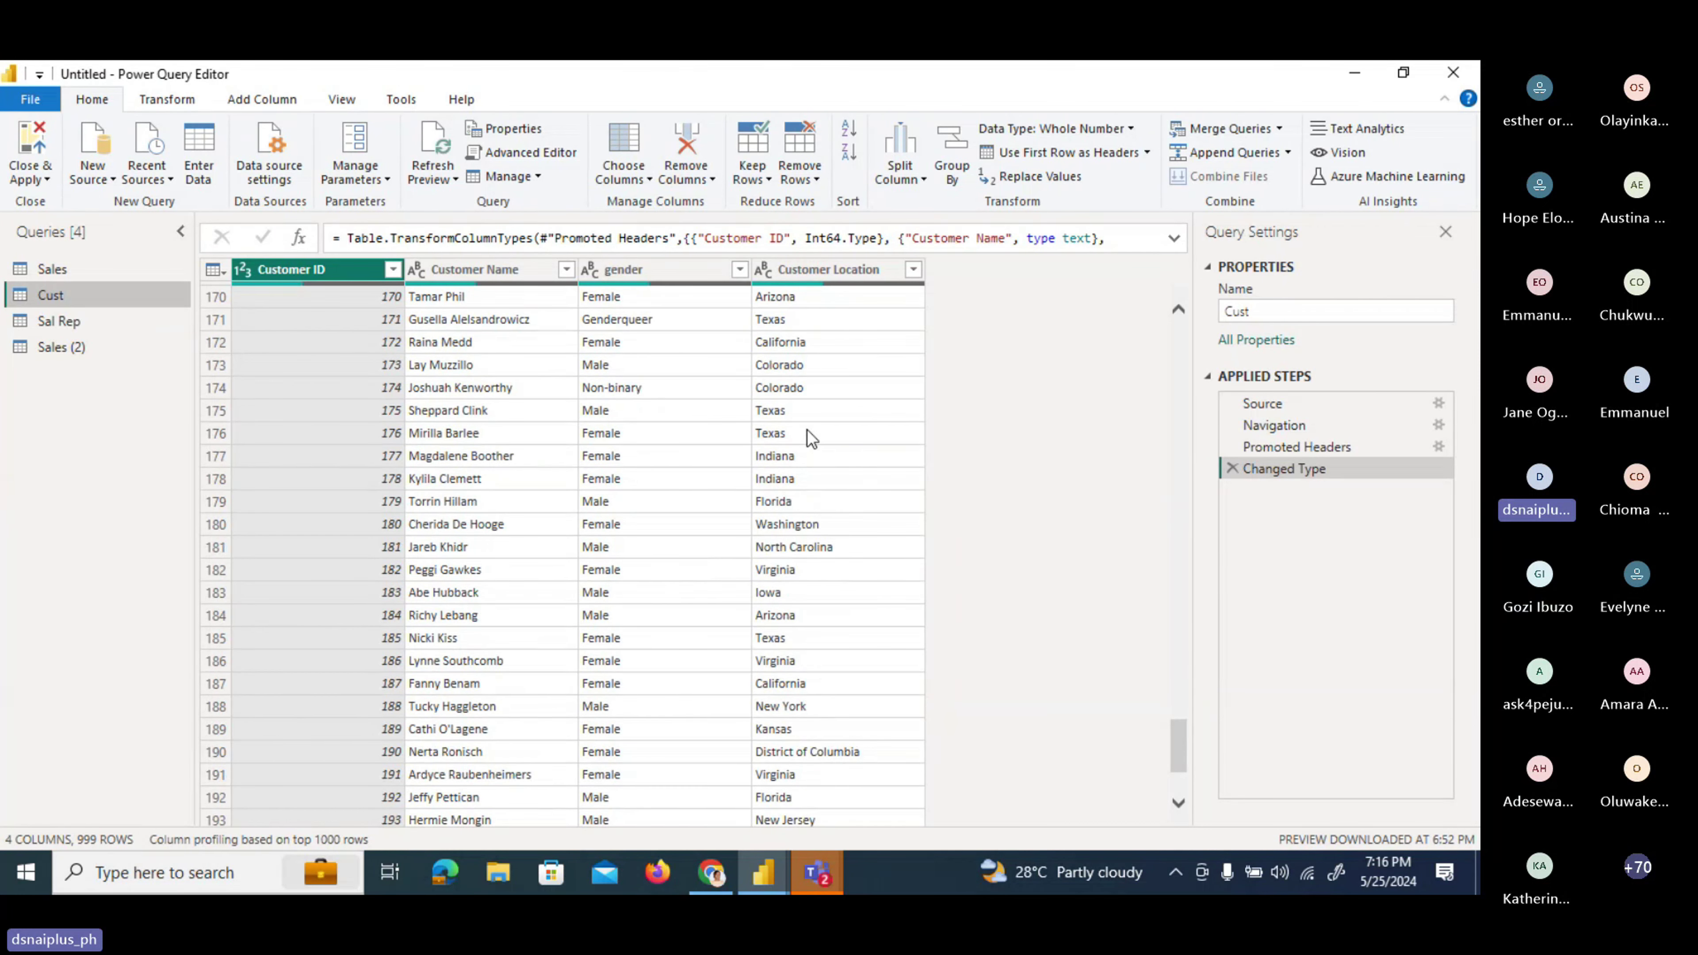
scroll(686, 548, "down", 15)
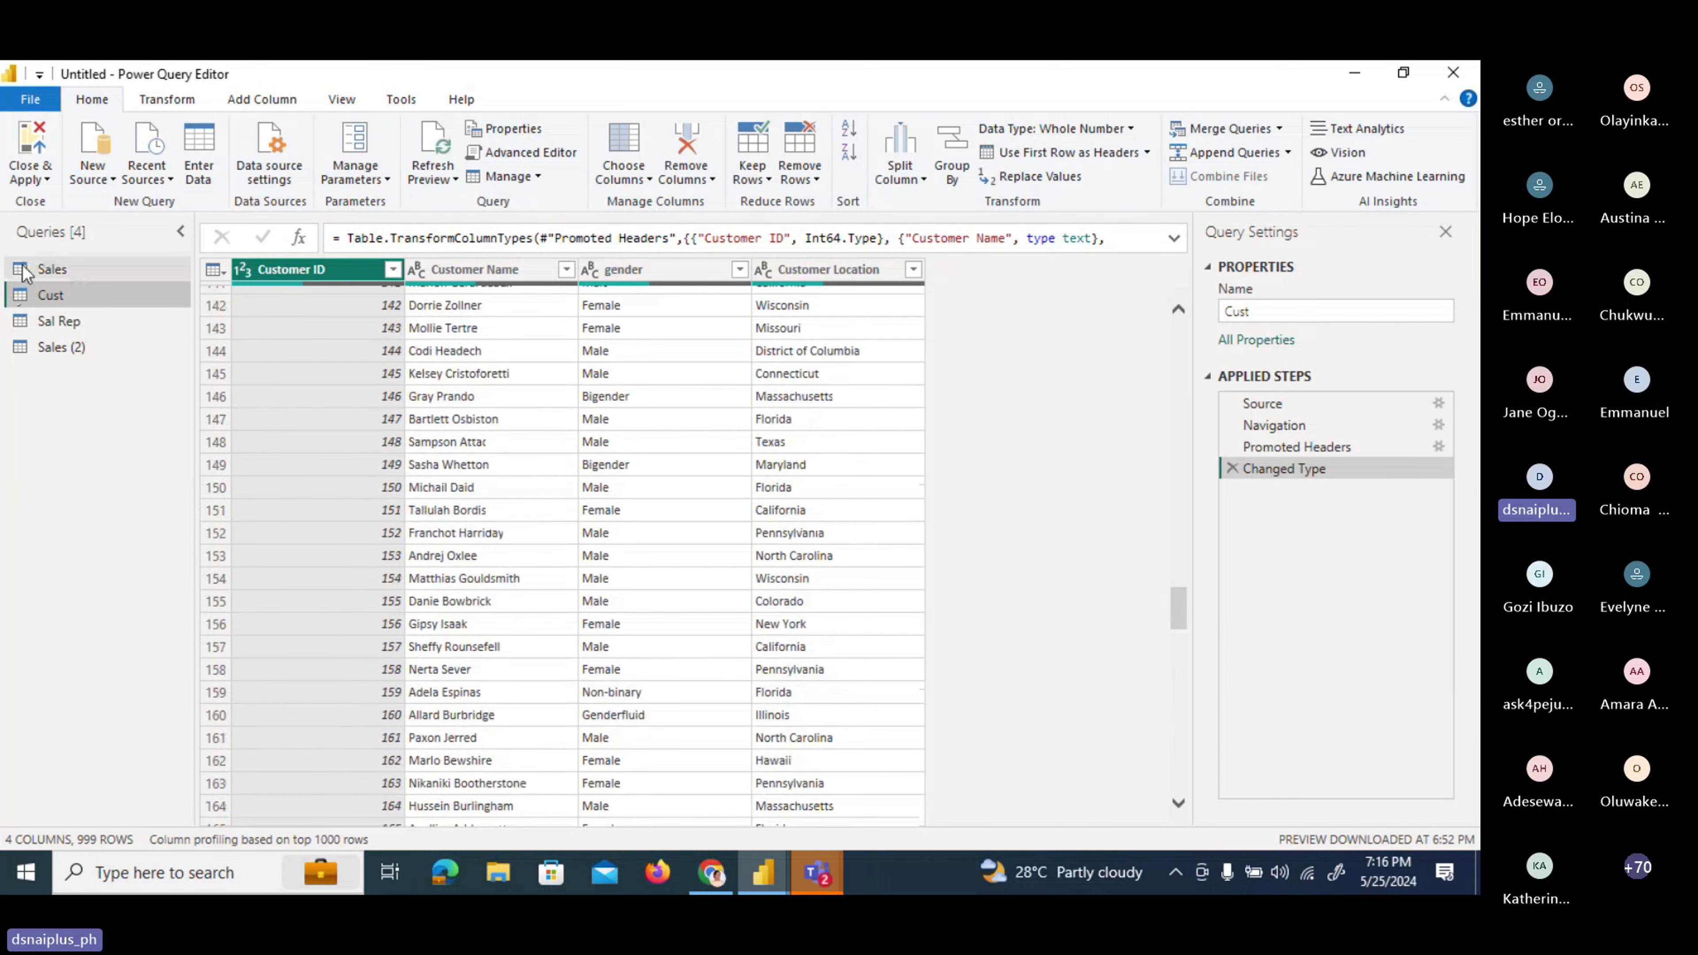
left_click(52, 268)
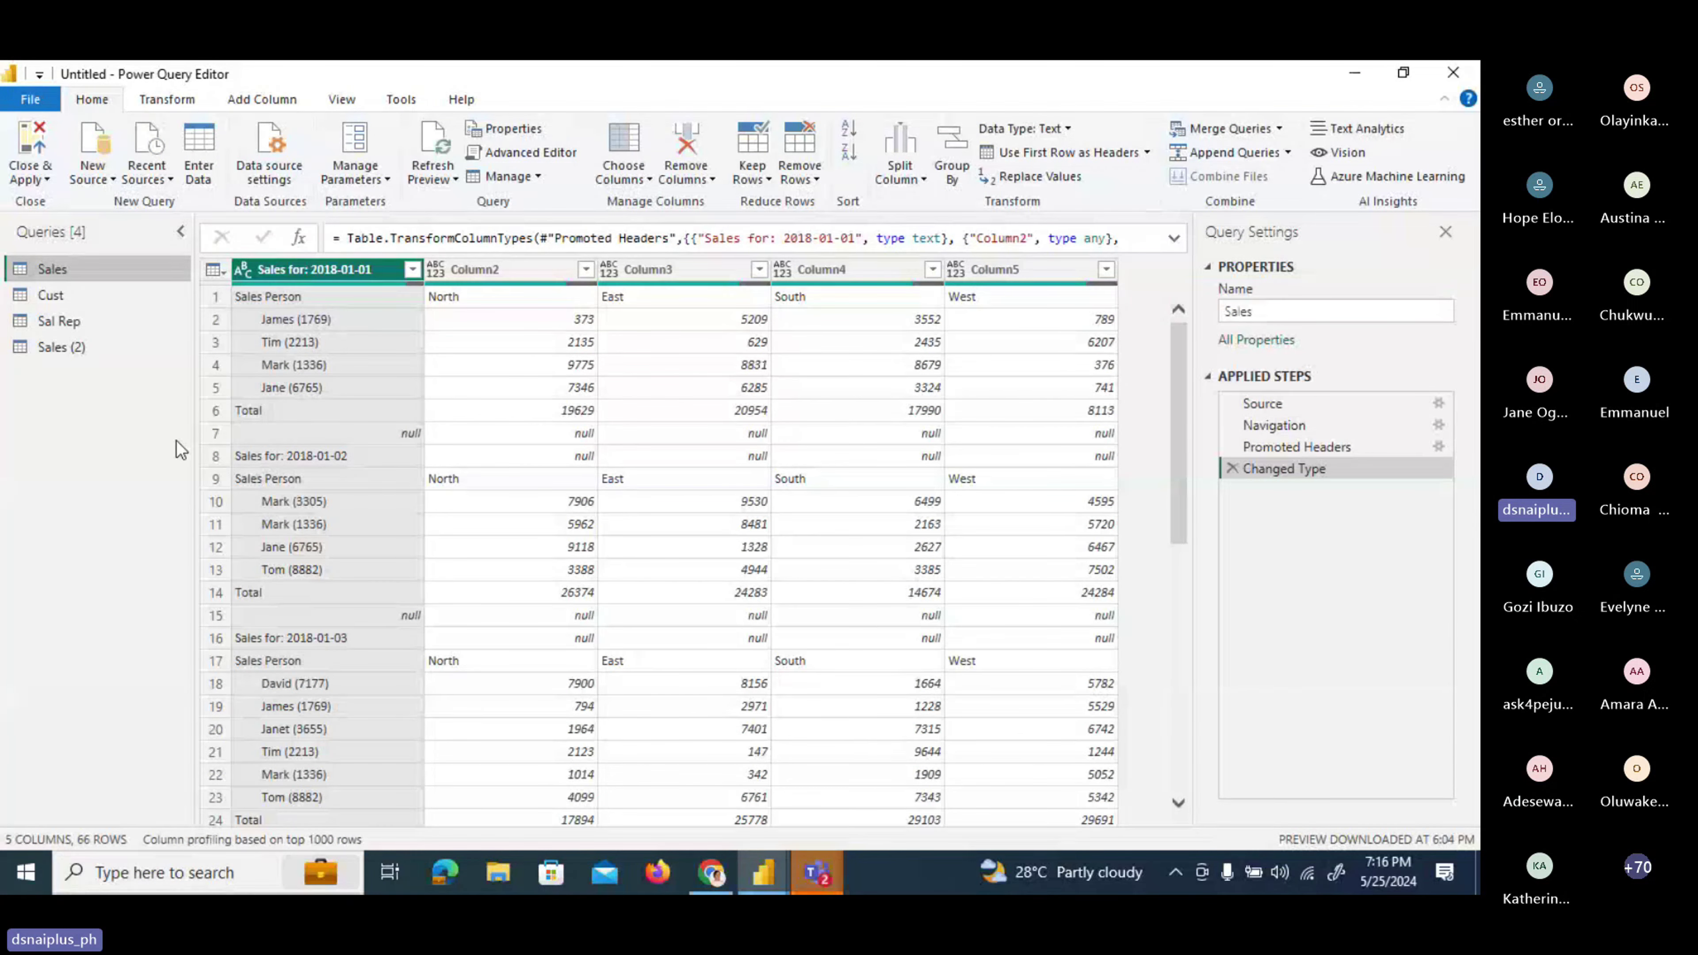
Look at the blank Power BI Desktop report window again, and return to Power Query Editor.
mouse_move(756, 887)
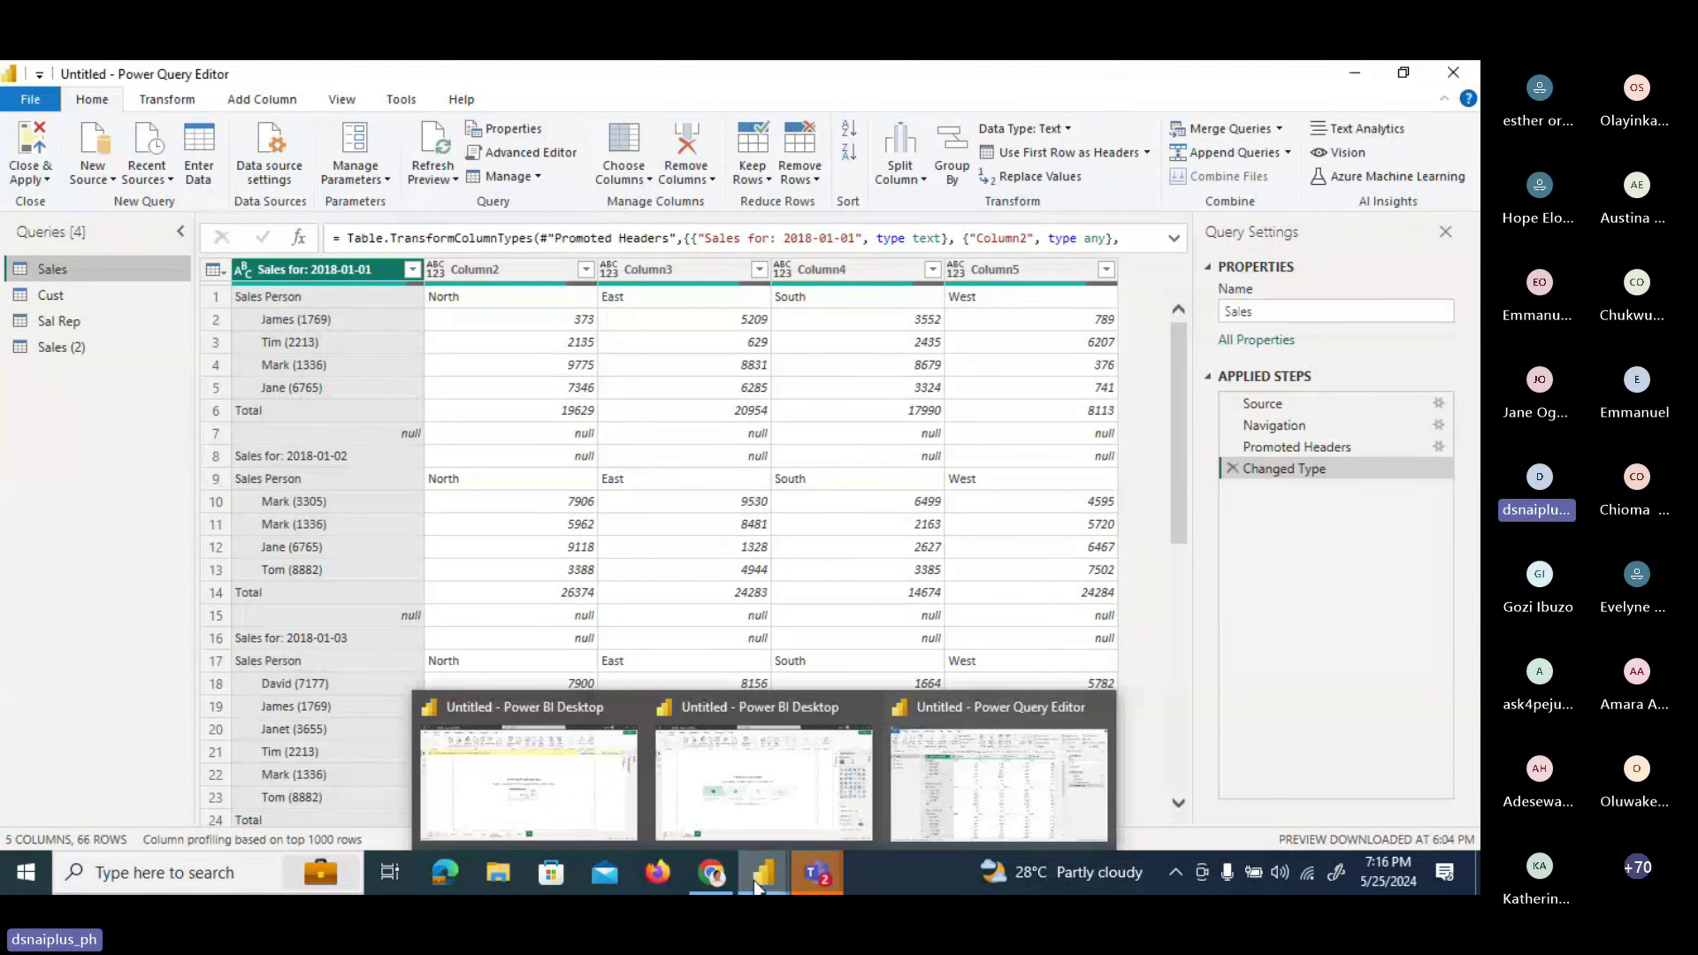
left_click(744, 791)
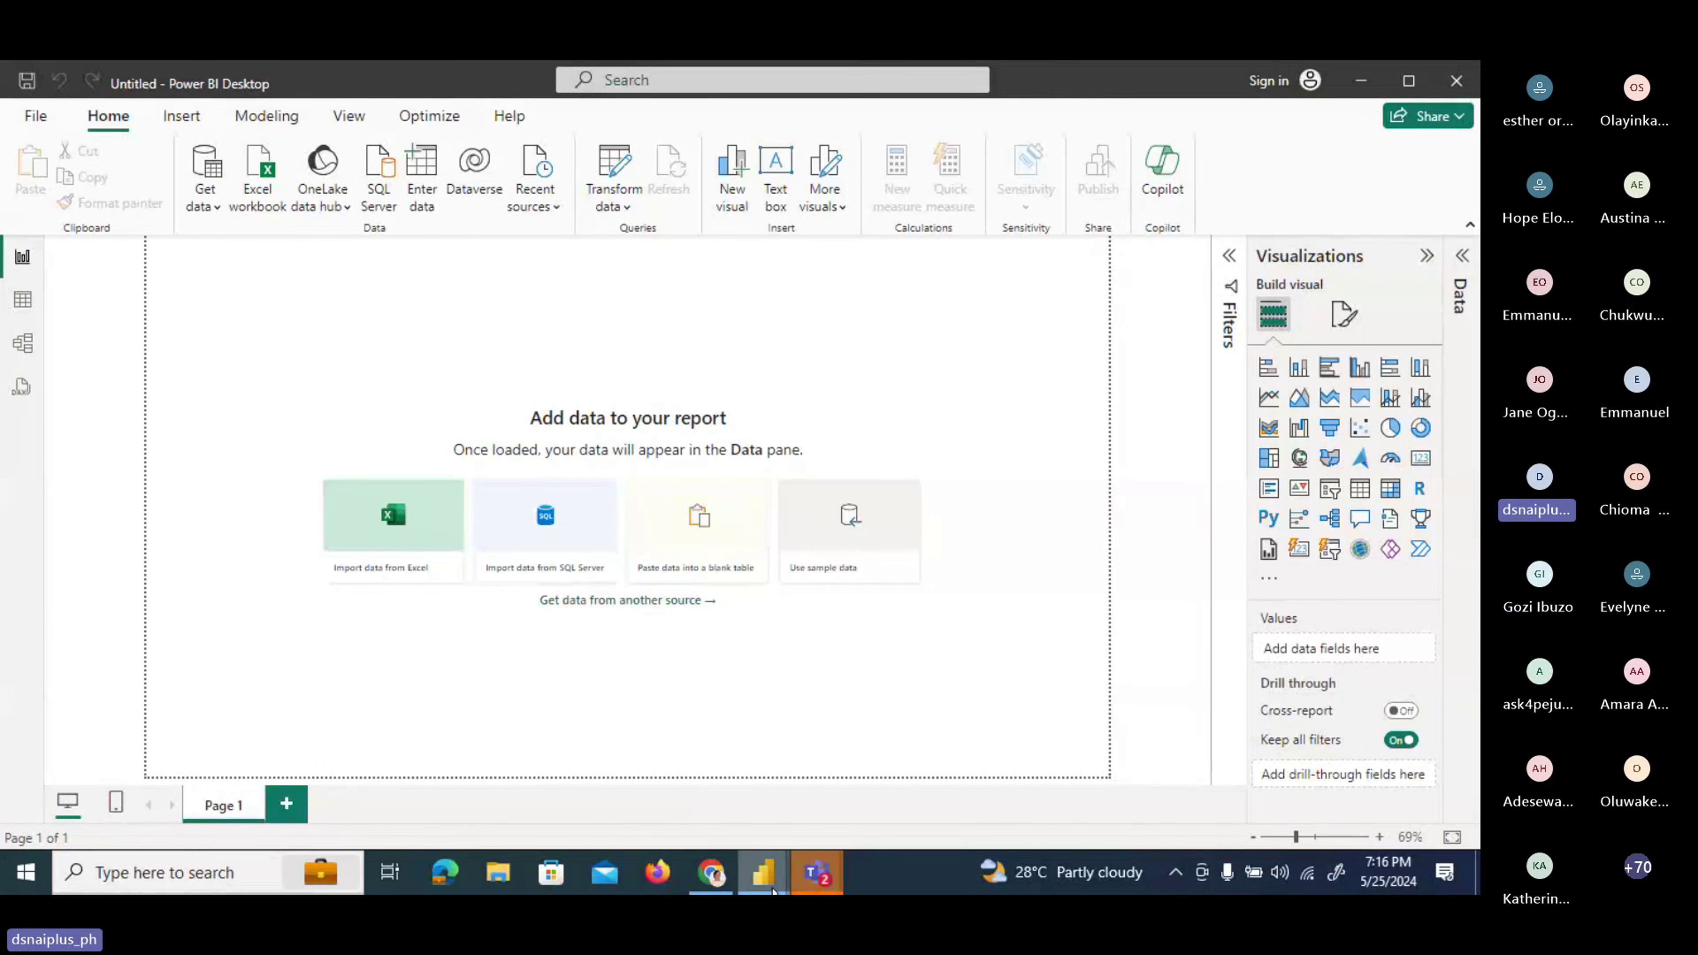
mouse_move(772, 890)
left_click(954, 779)
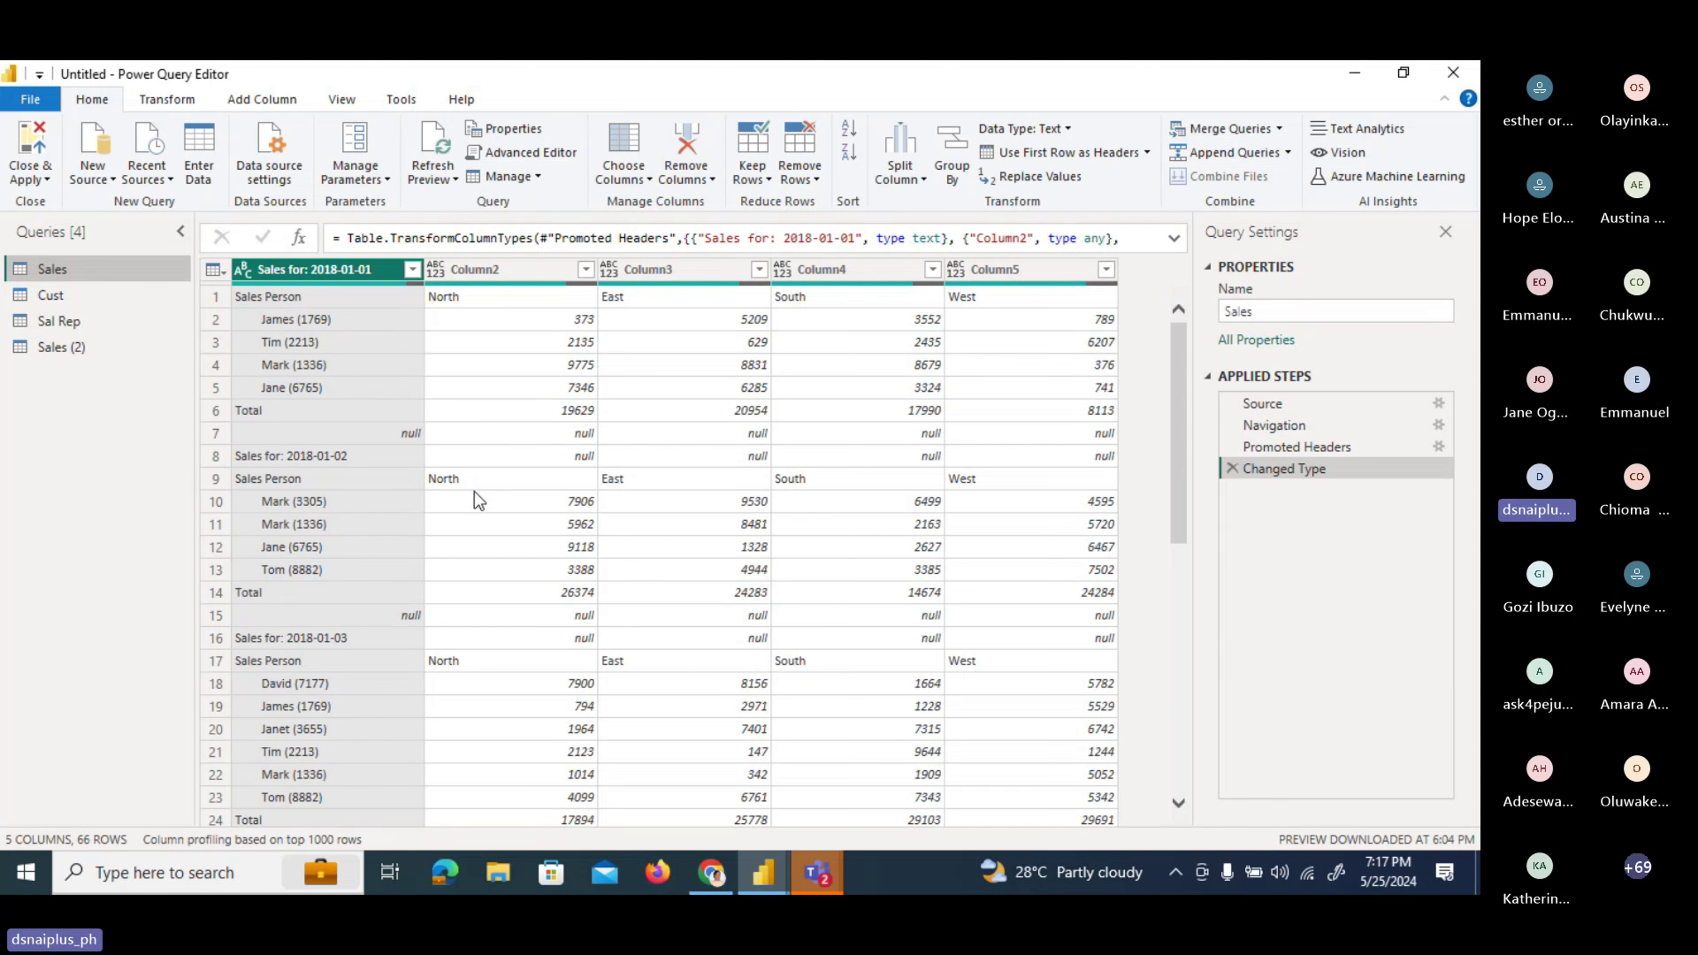
Review the available column operations and Change Type options for Column2 in the Sales query without applying any.
left_click(492, 276)
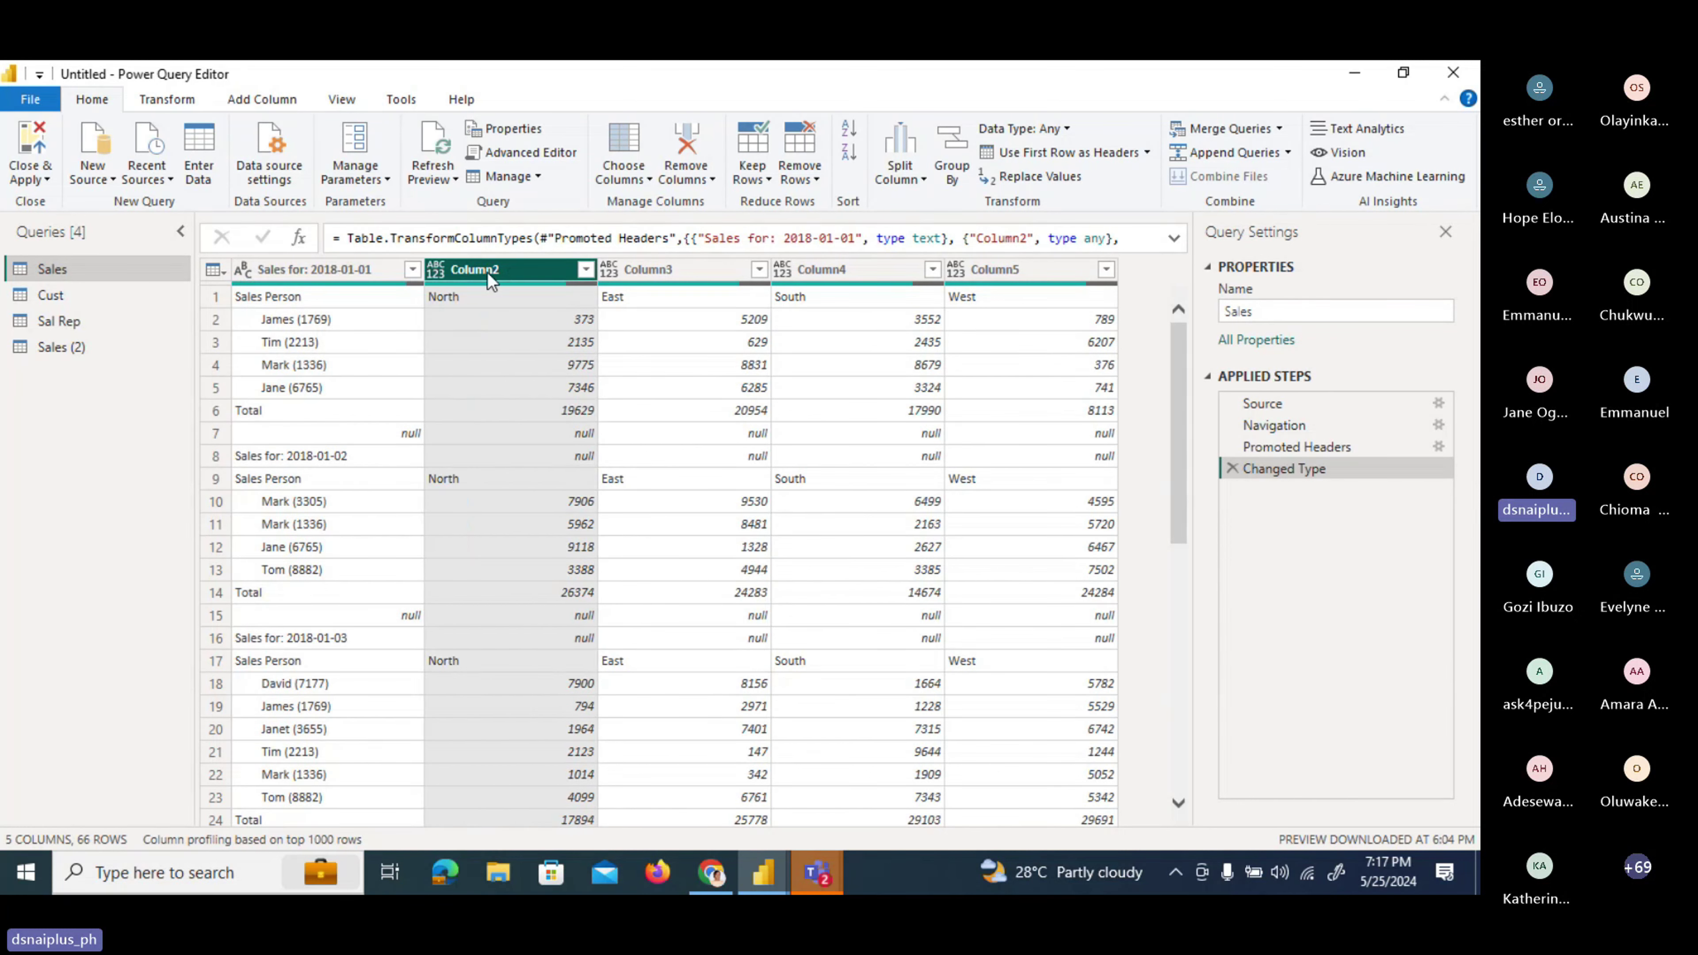
right_click(492, 277)
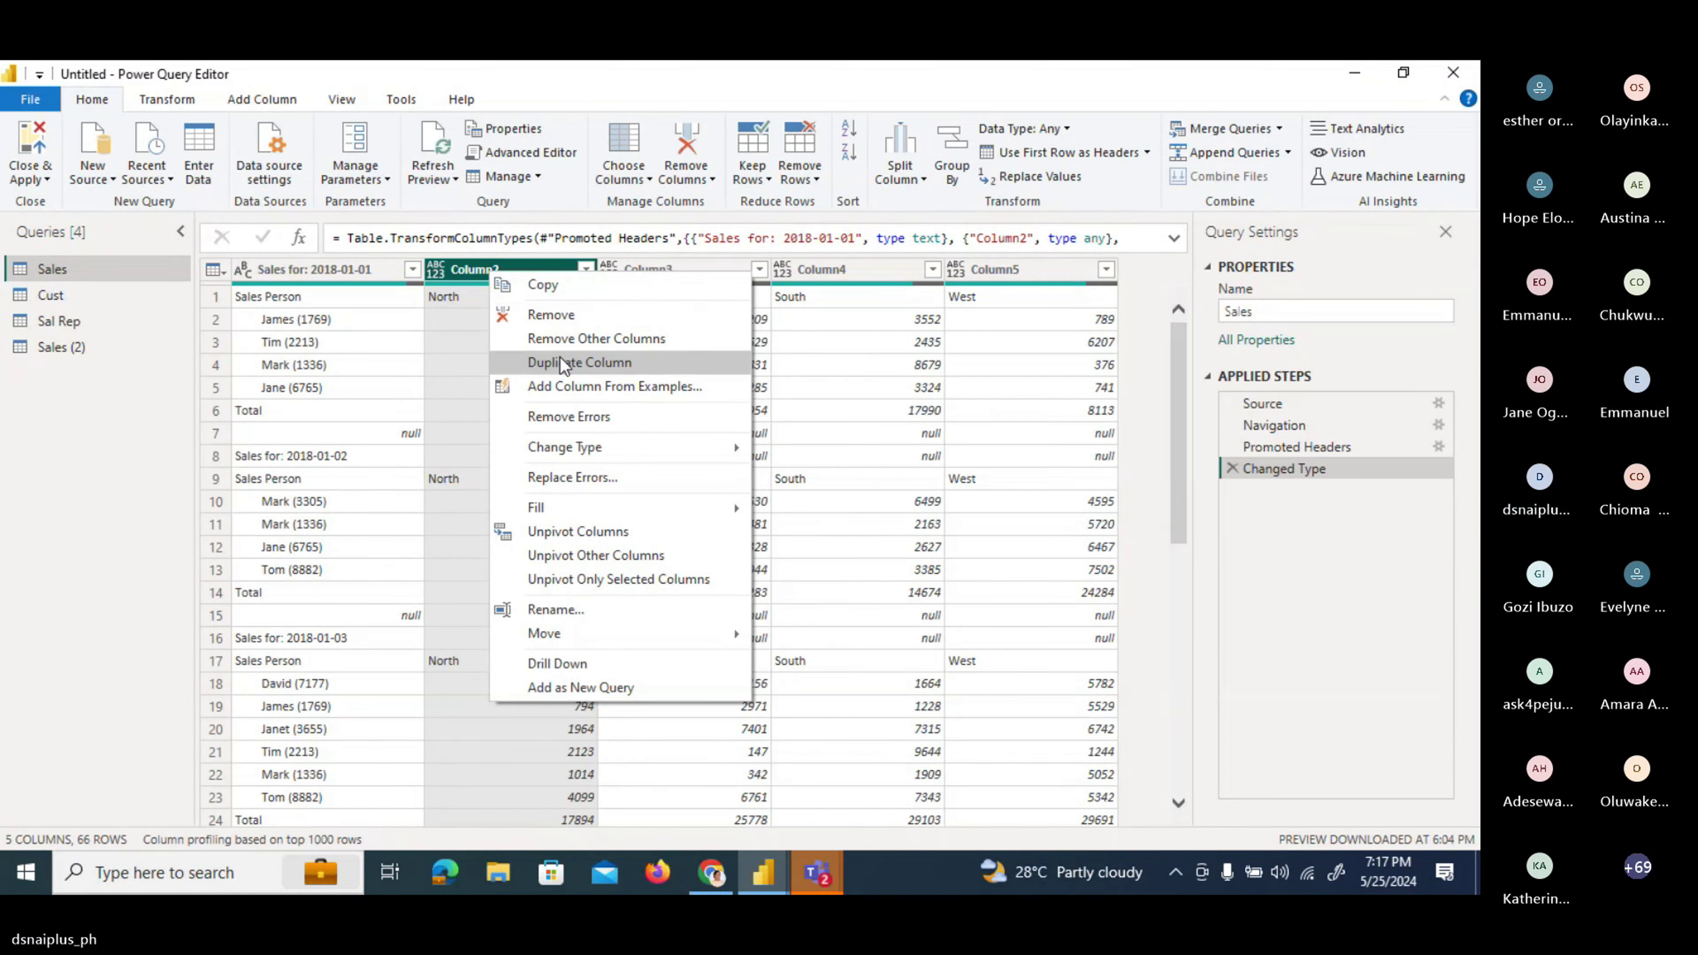
mouse_move(564, 448)
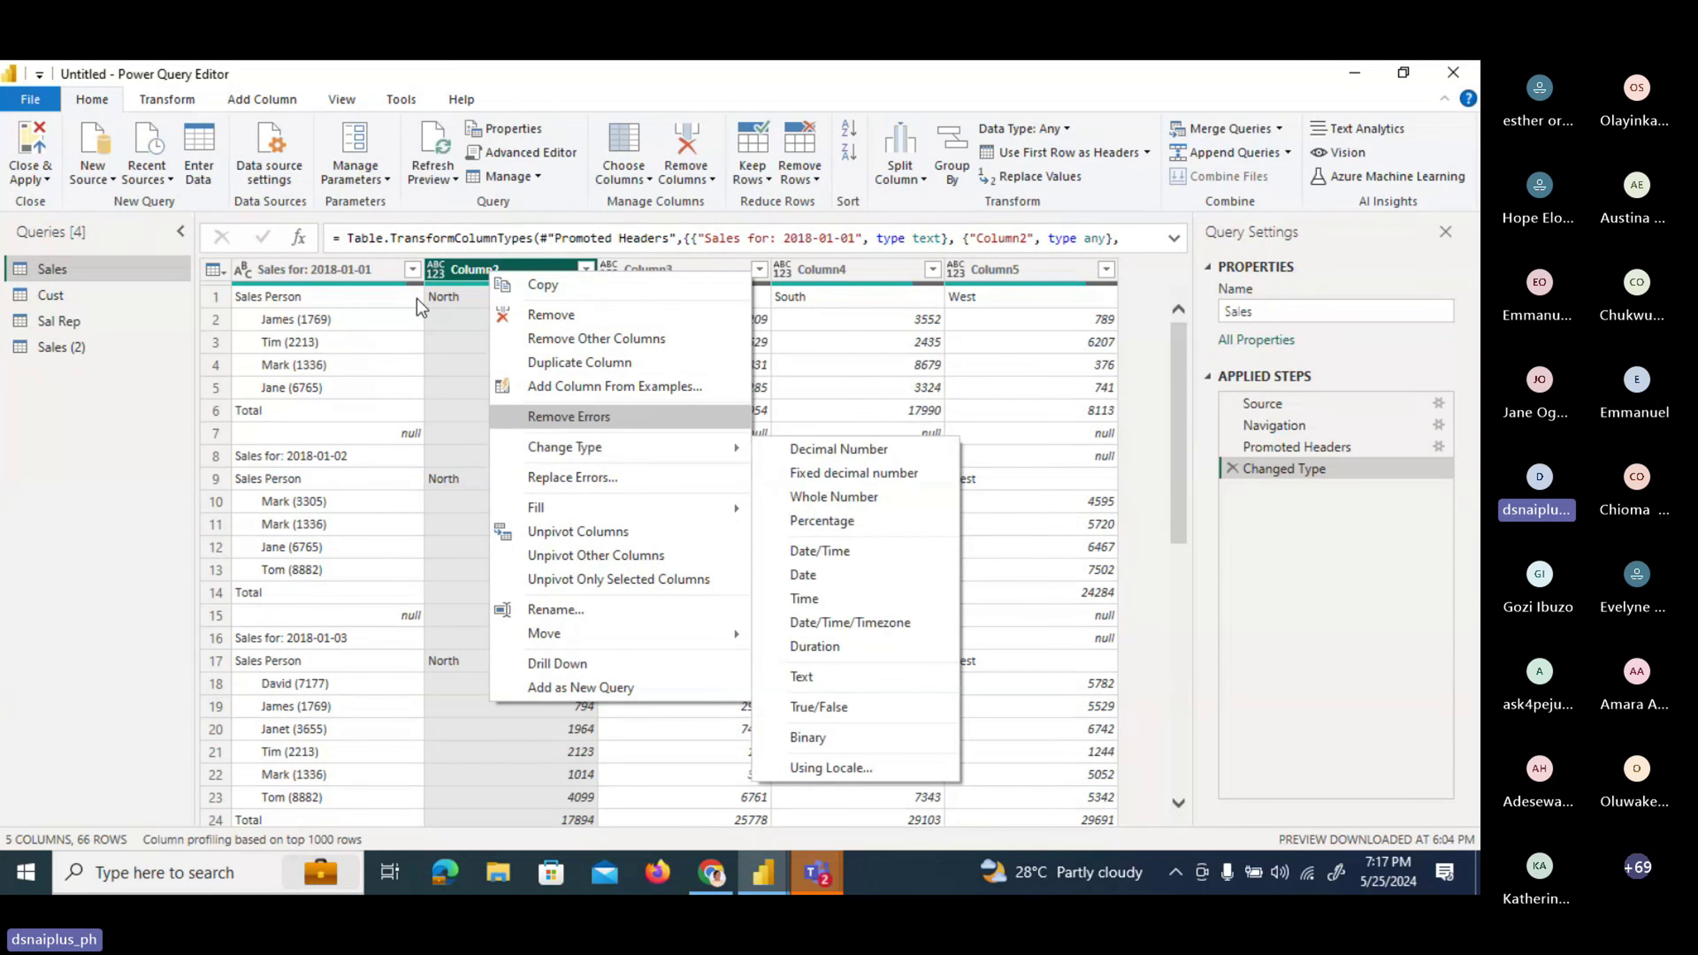
left_click(461, 349)
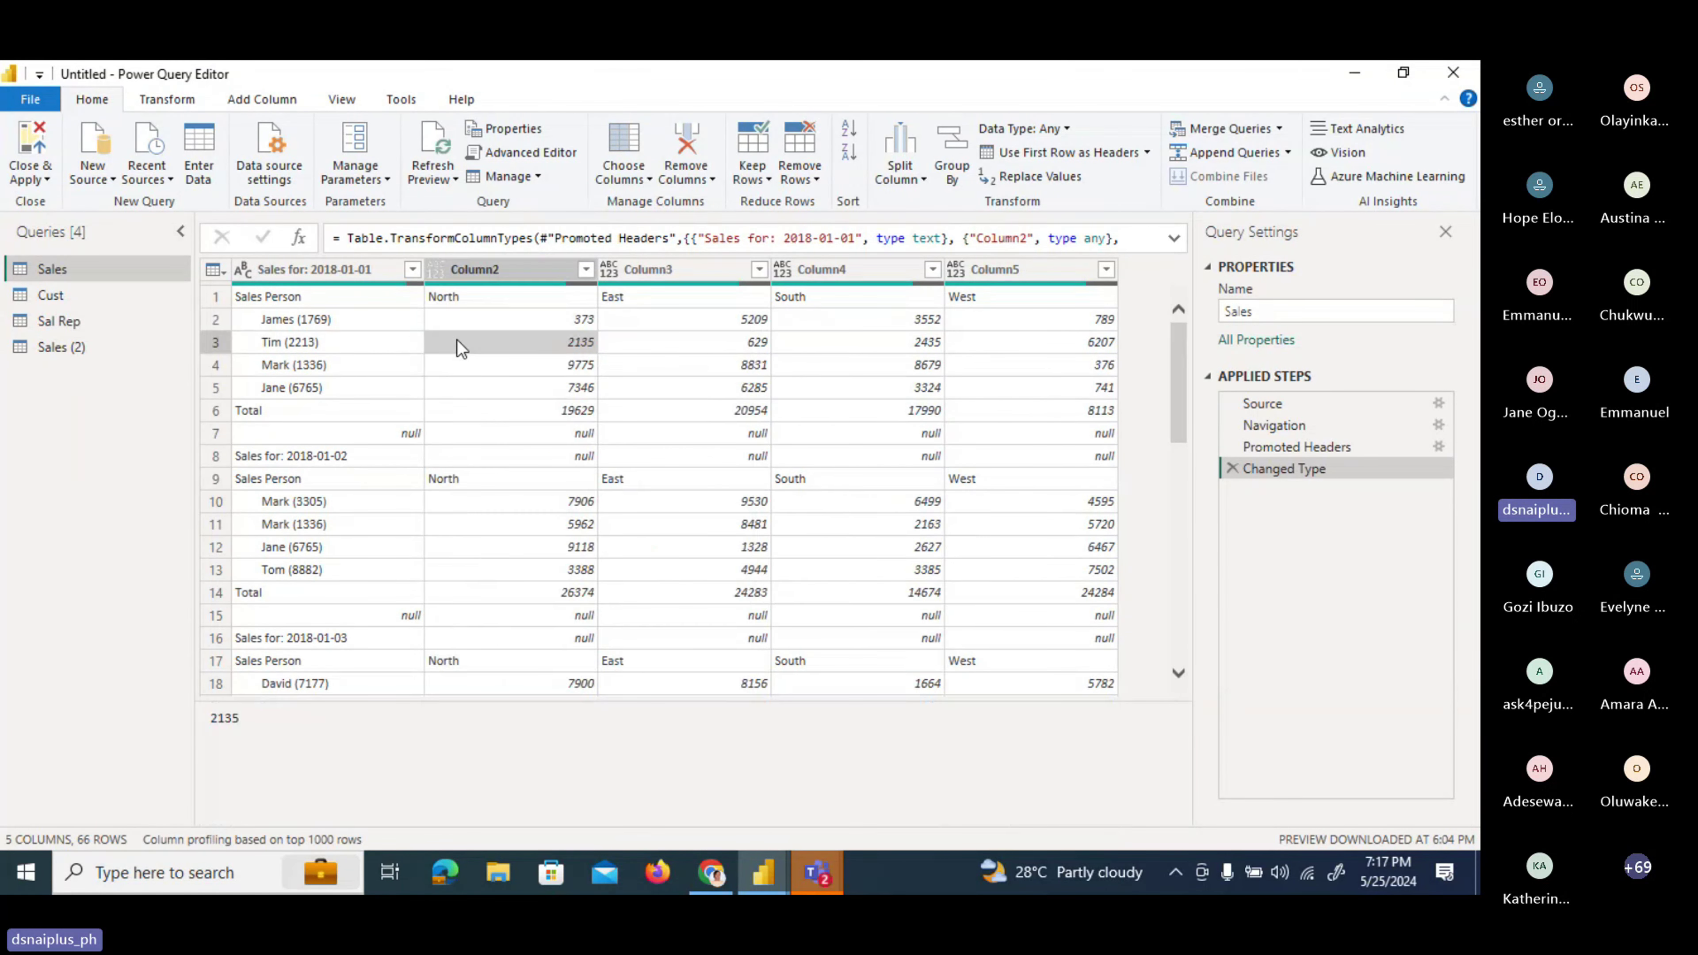
Go through Column2 to Column5 of the Sales query, and set the "Sales for: 2018-01-01" column's data type to Text.
left_click(521, 275)
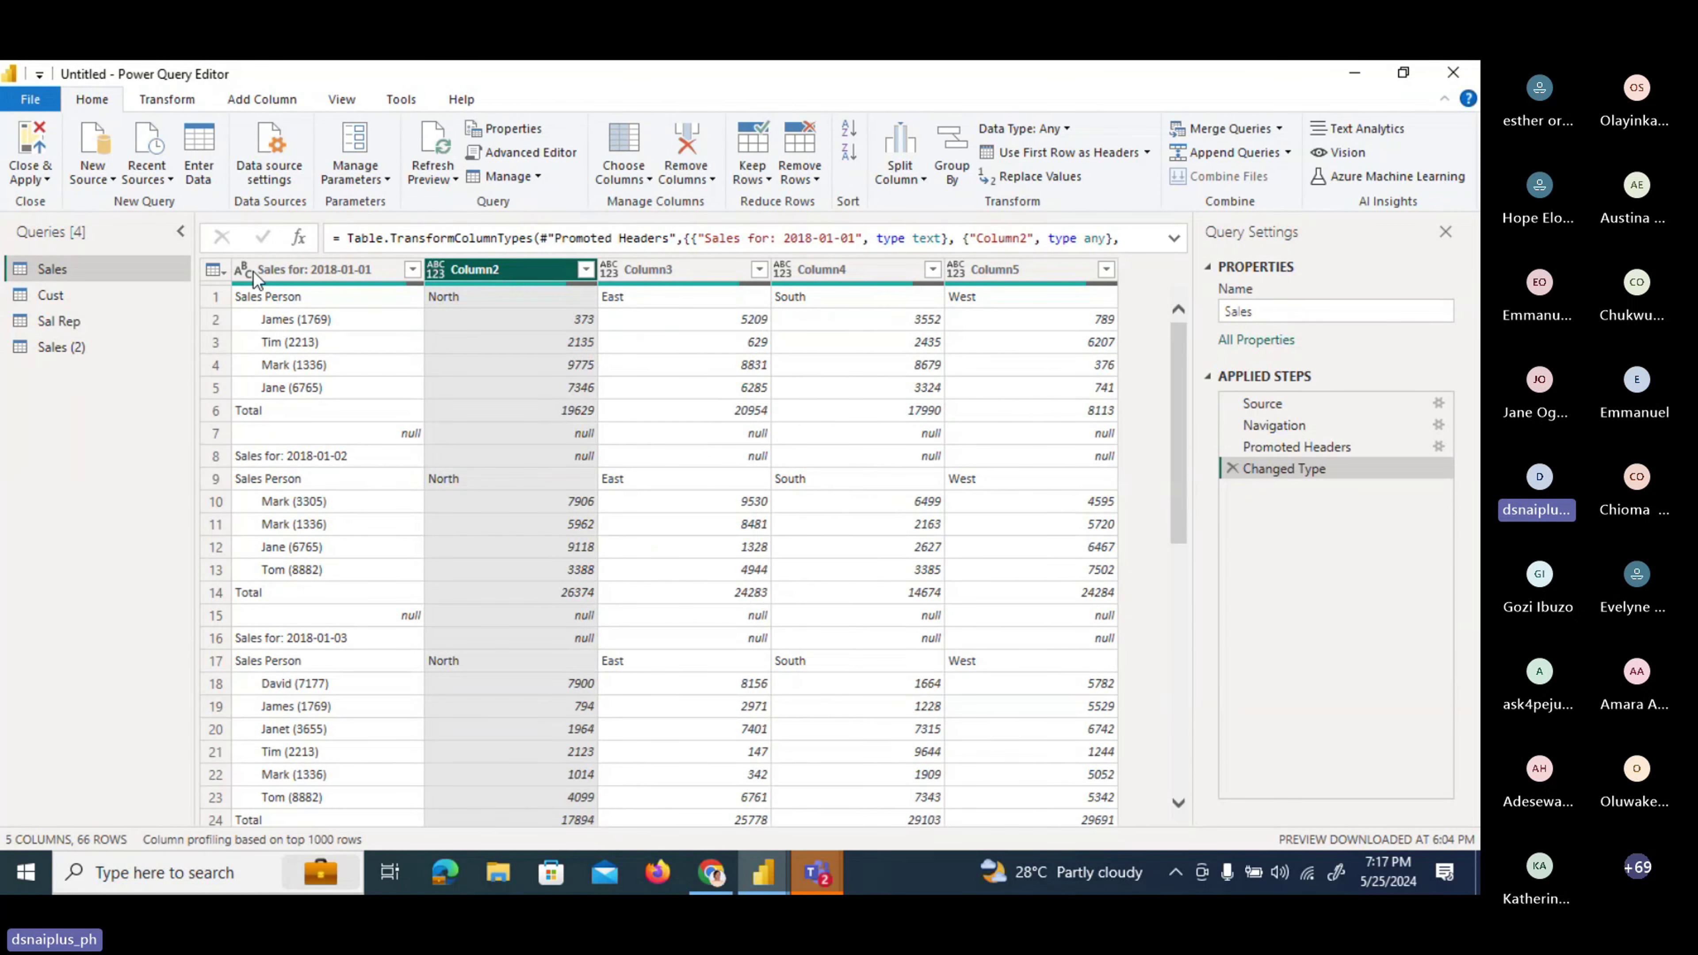
left_click(669, 271)
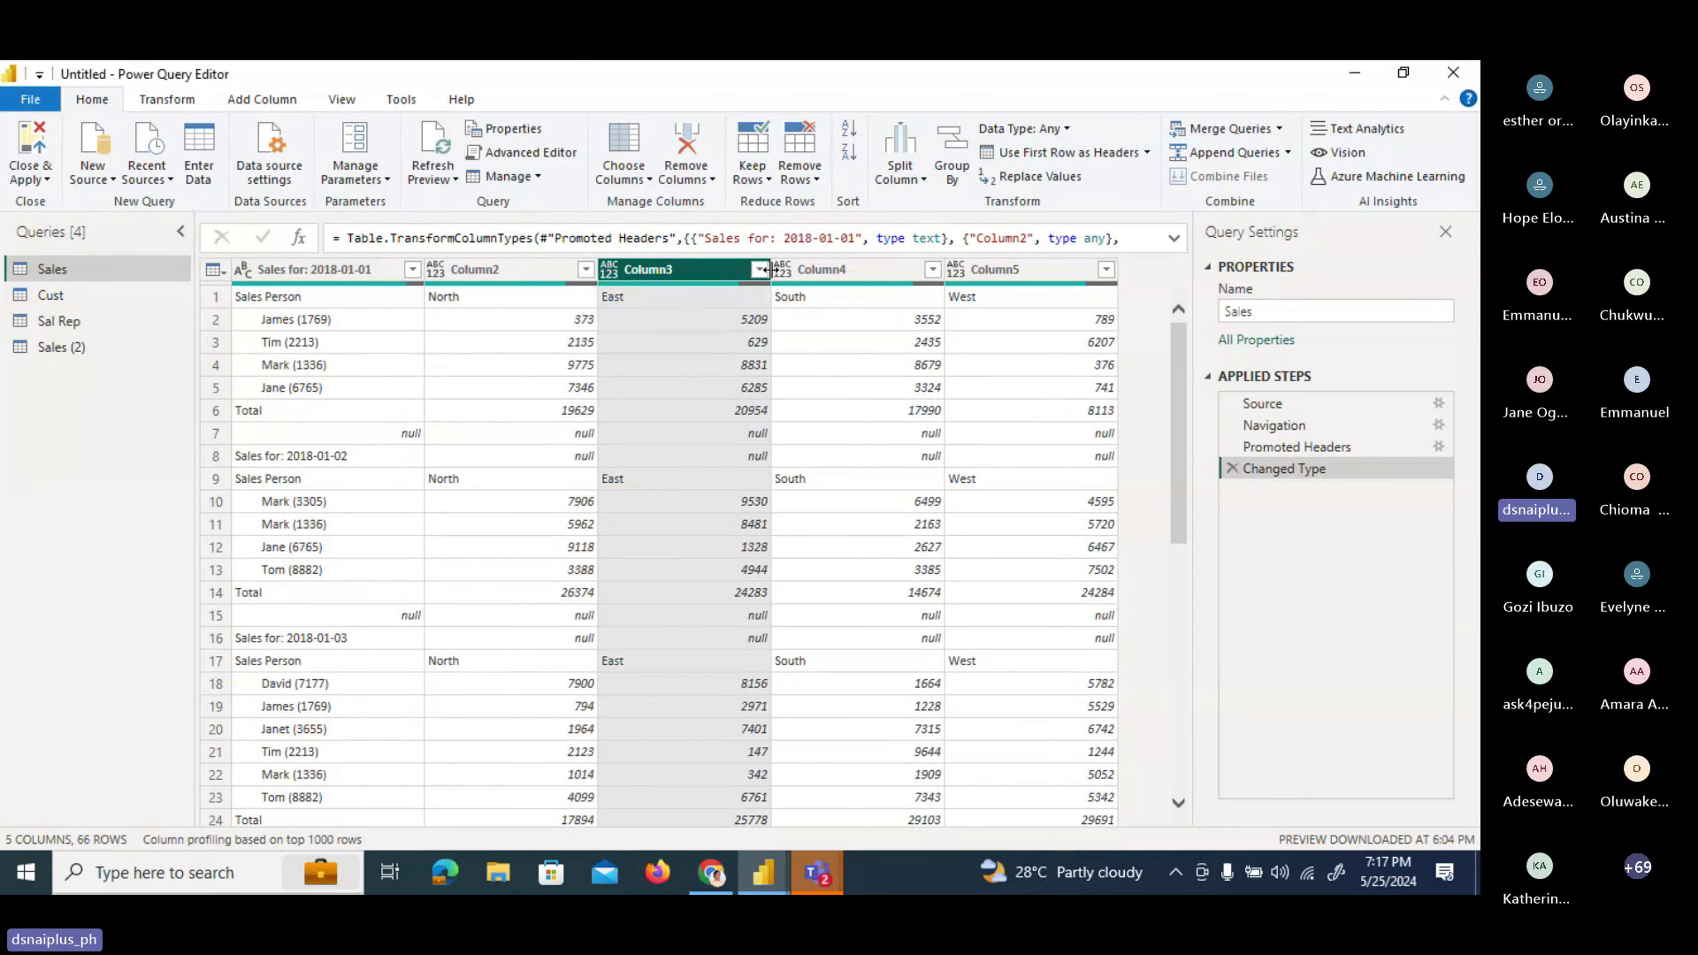
left_click(843, 272)
left_click(996, 281)
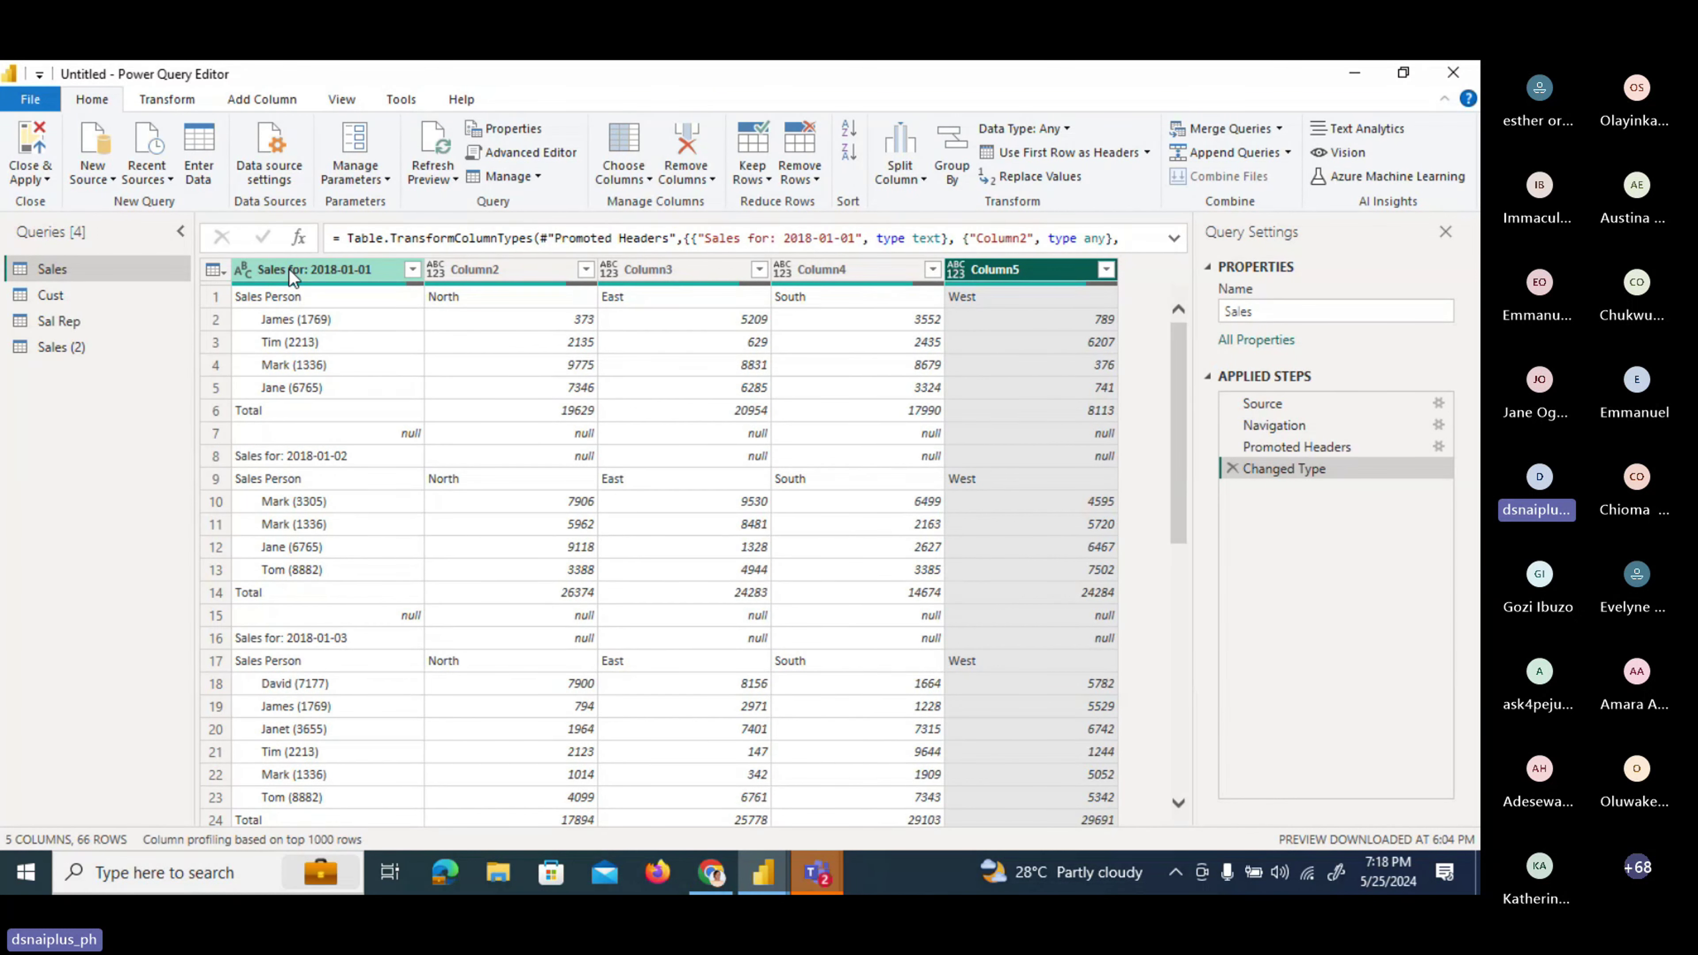
left_click(244, 270)
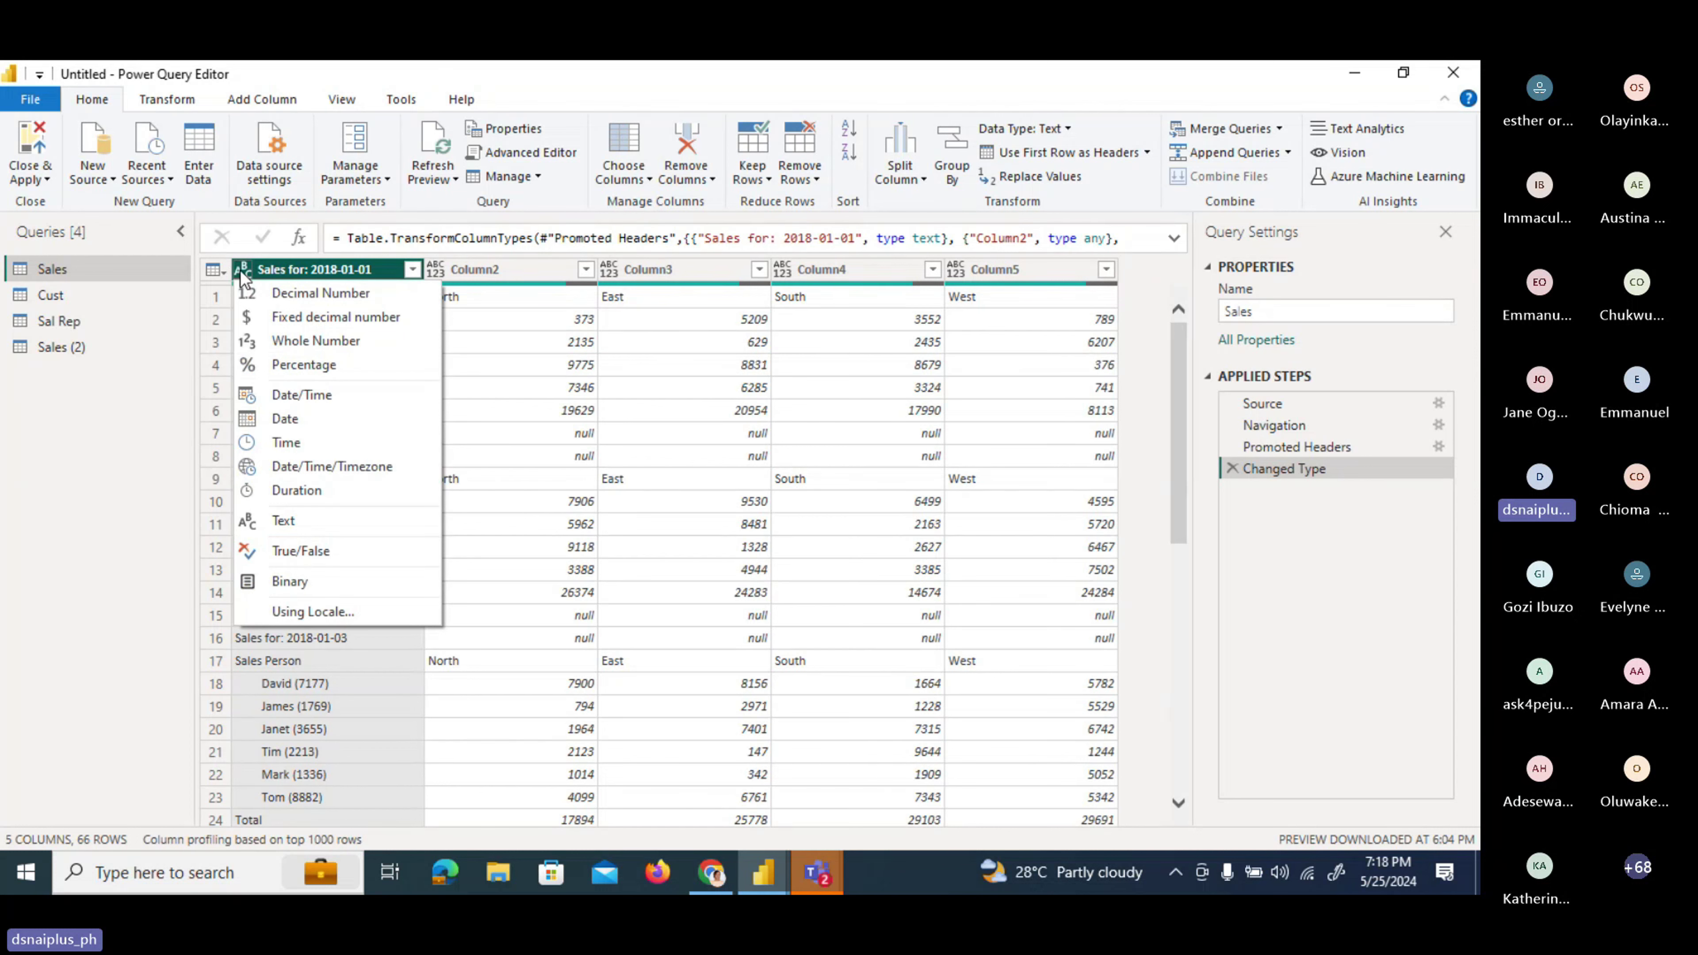
left_click(284, 521)
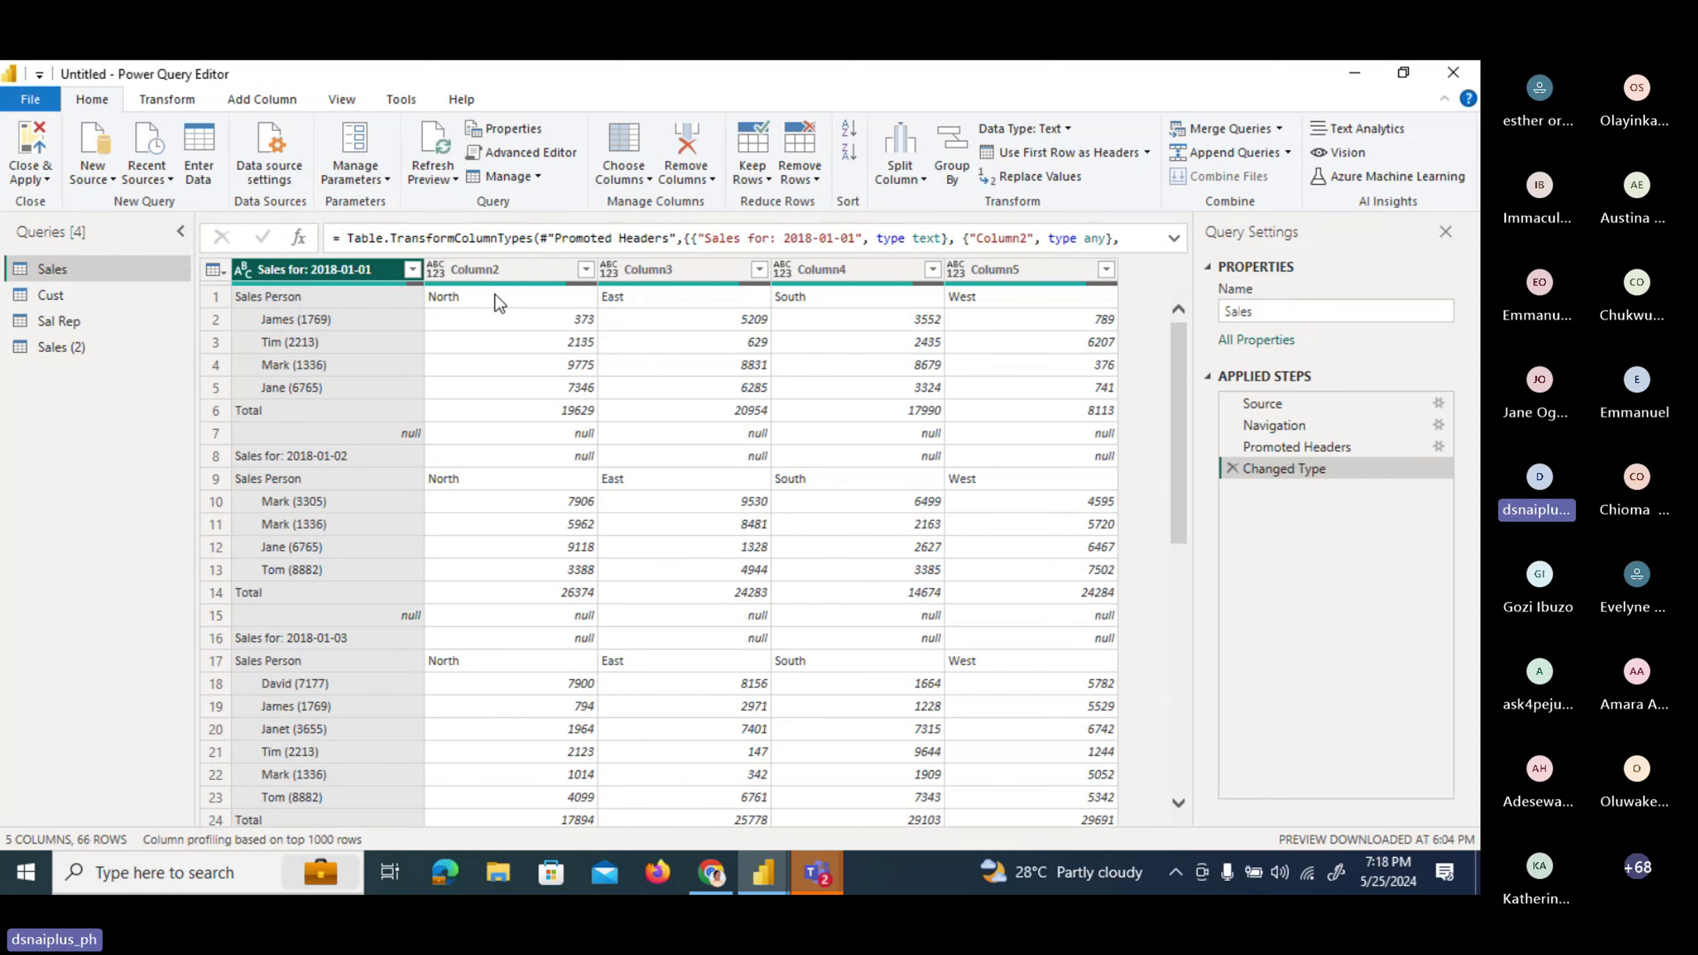
Try the Whole Number data type on Column2 of the Sales query, and cancel a second type conversion for the same column.
left_click(436, 272)
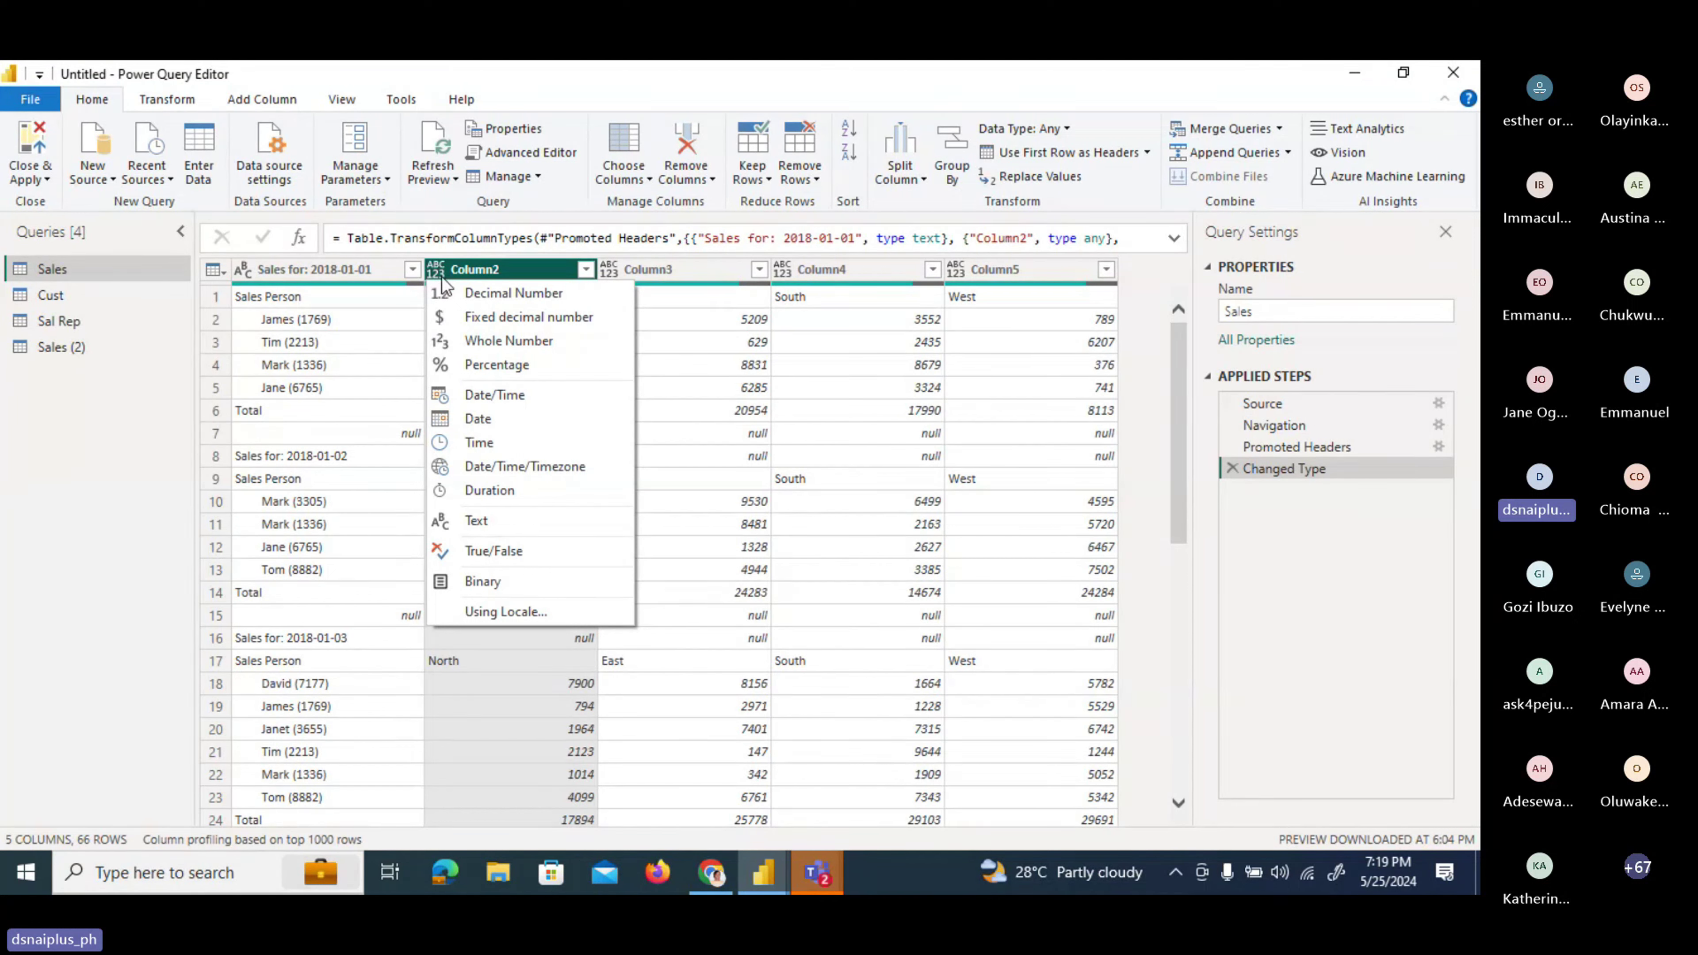
left_click(471, 342)
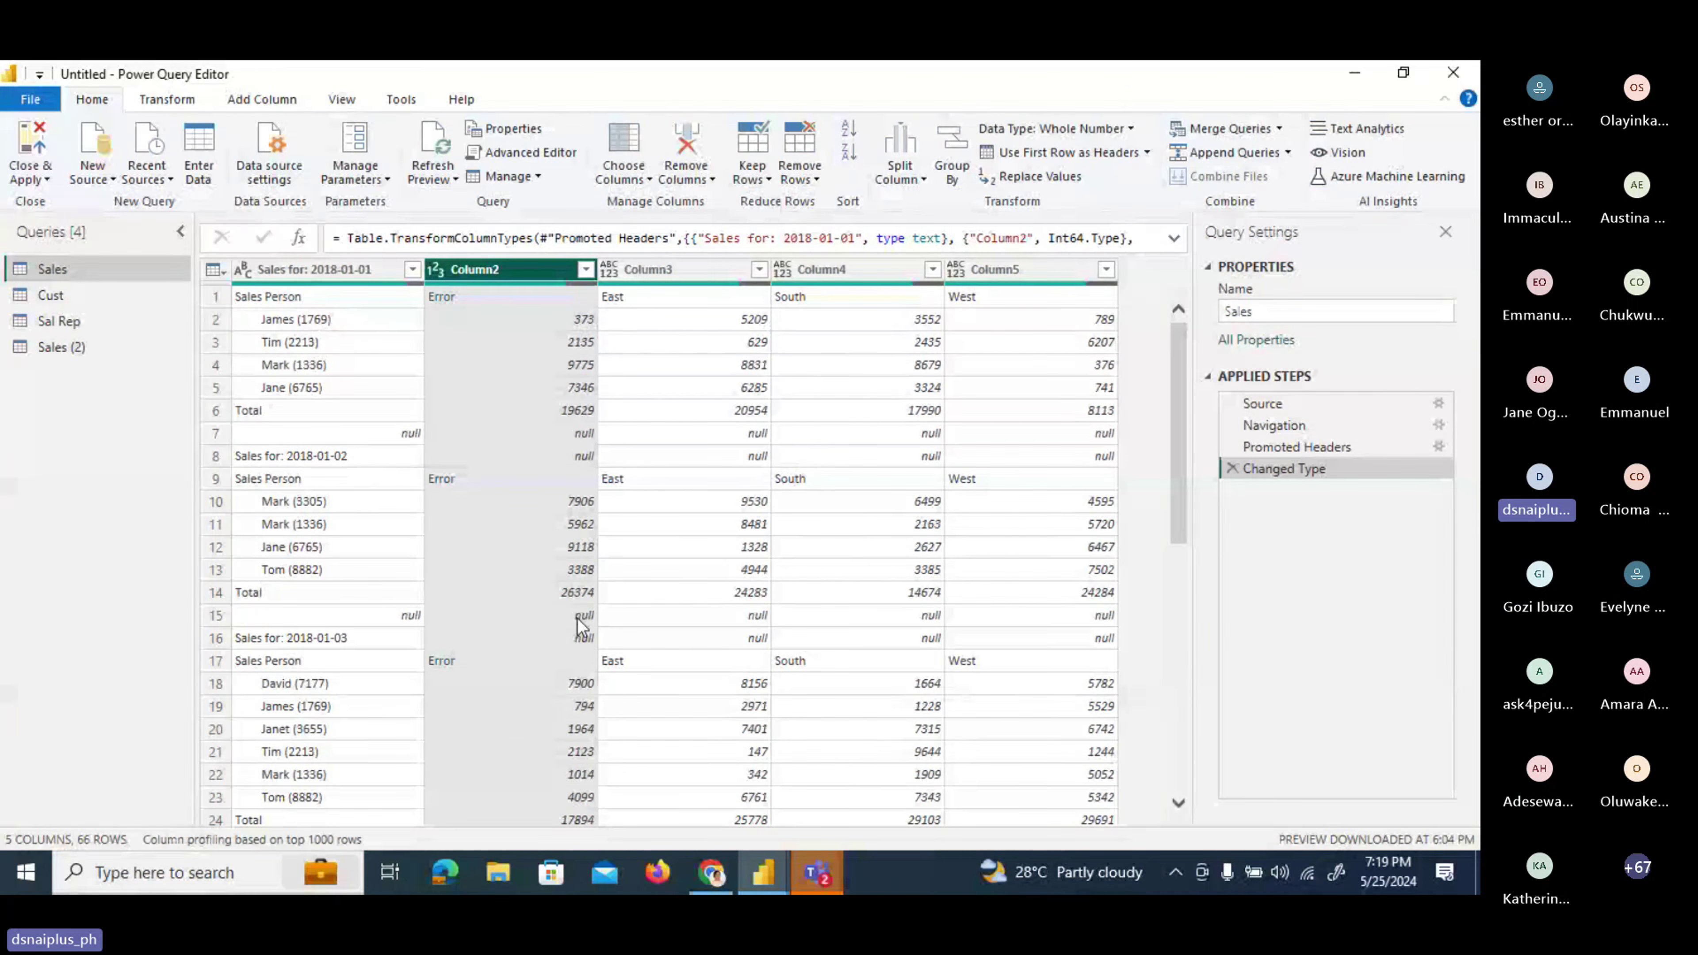
left_click(435, 268)
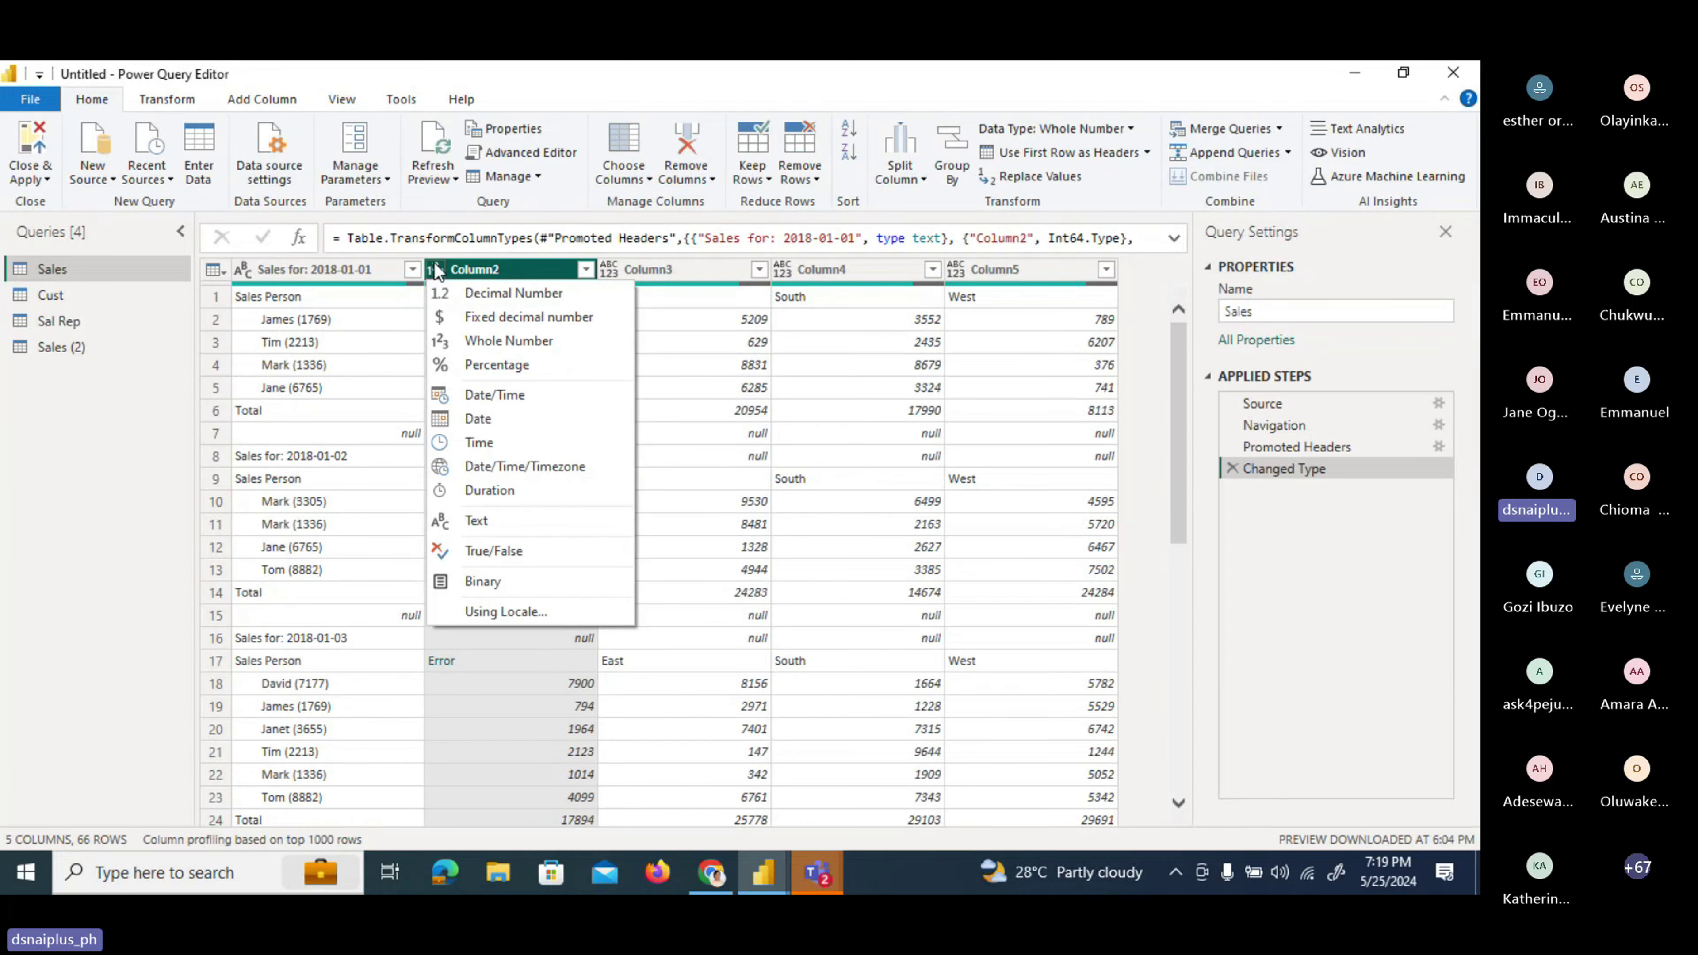
left_click(472, 306)
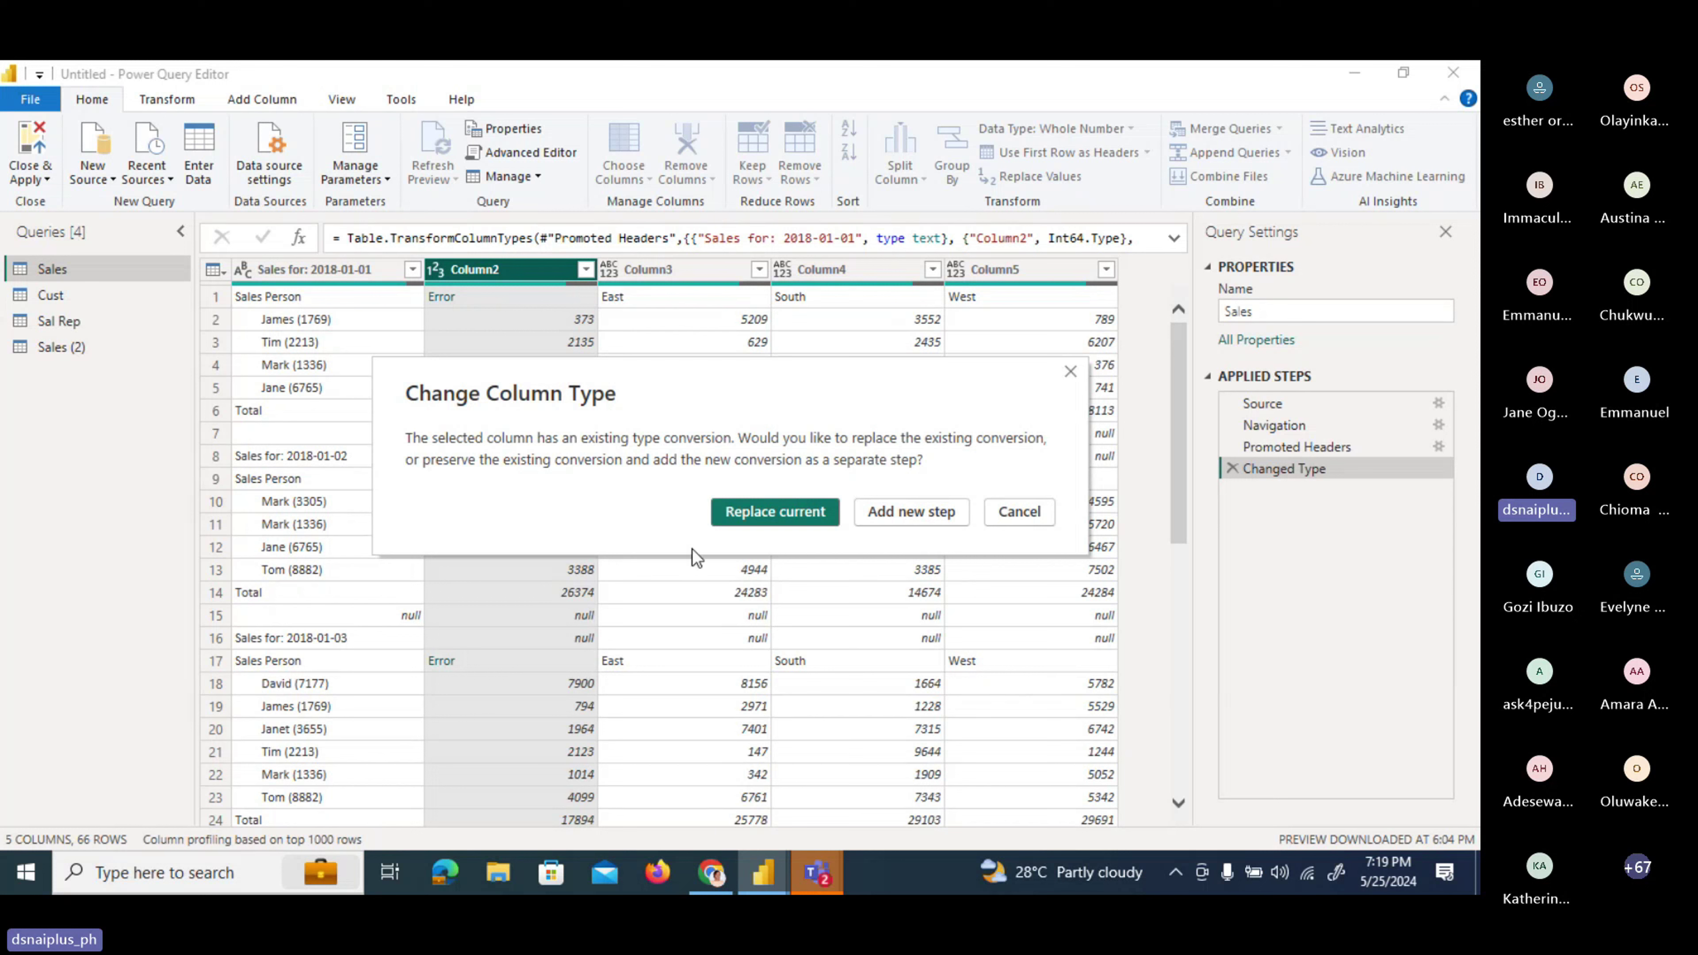
left_click(1069, 373)
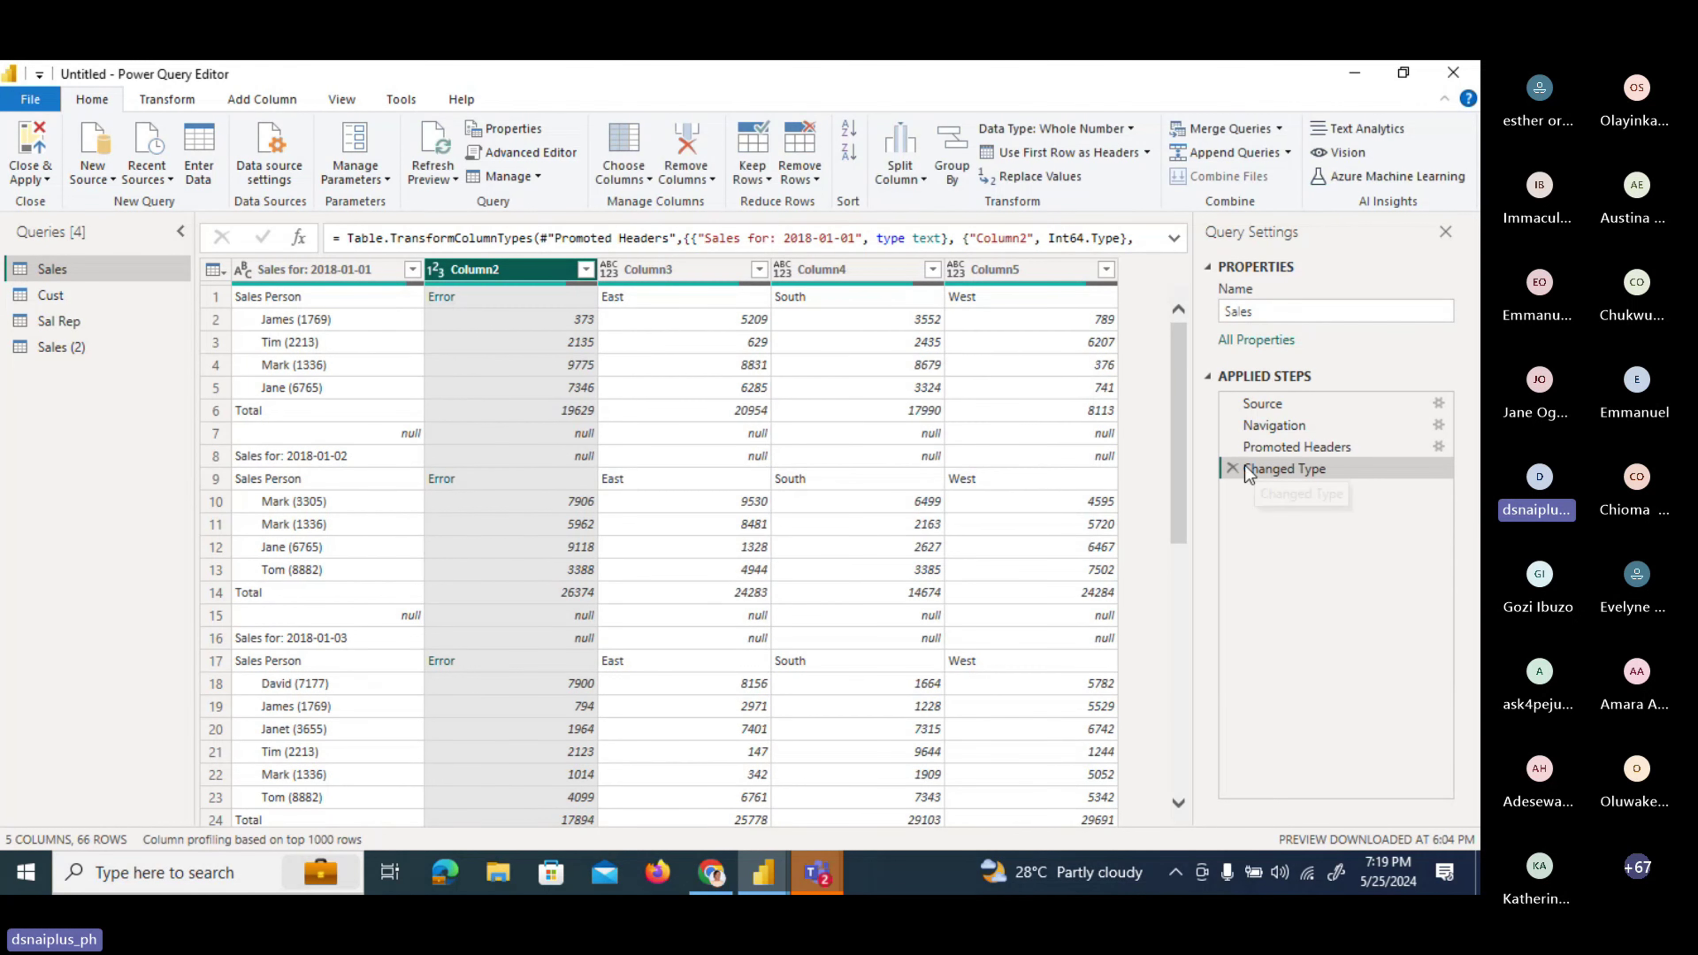
Delete the Sales query's Changed Type applied step, and set the "Sales for: 2018-01-01" column's data type to Text.
left_click(1232, 468)
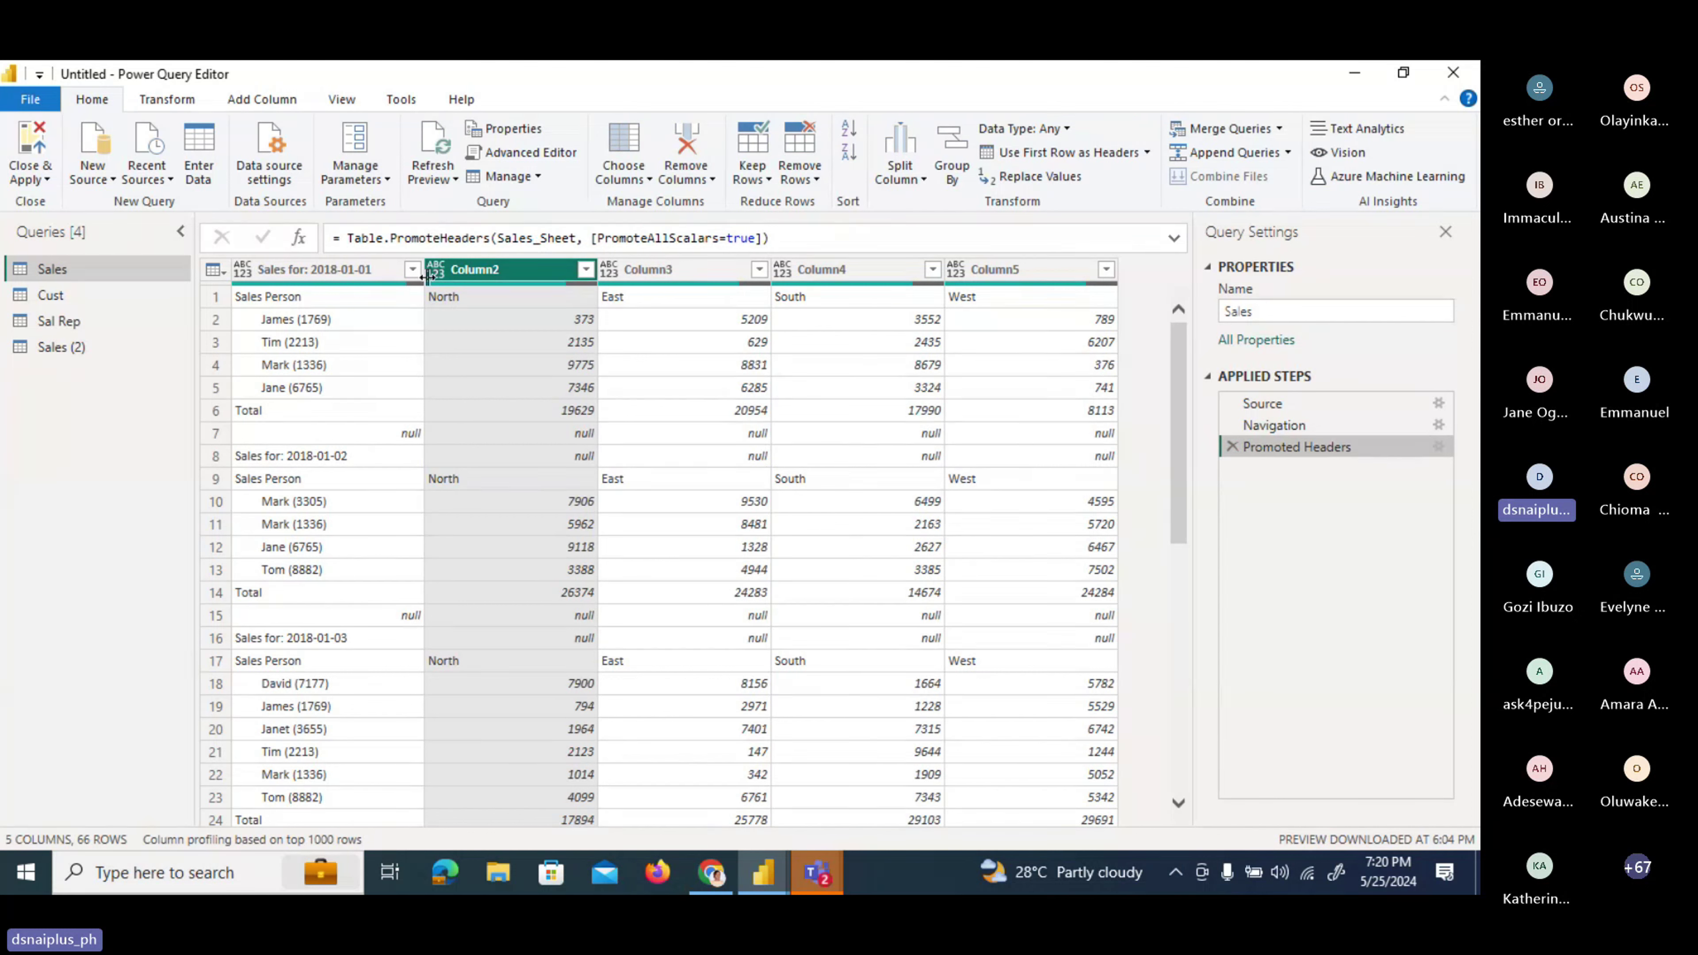
left_click(243, 271)
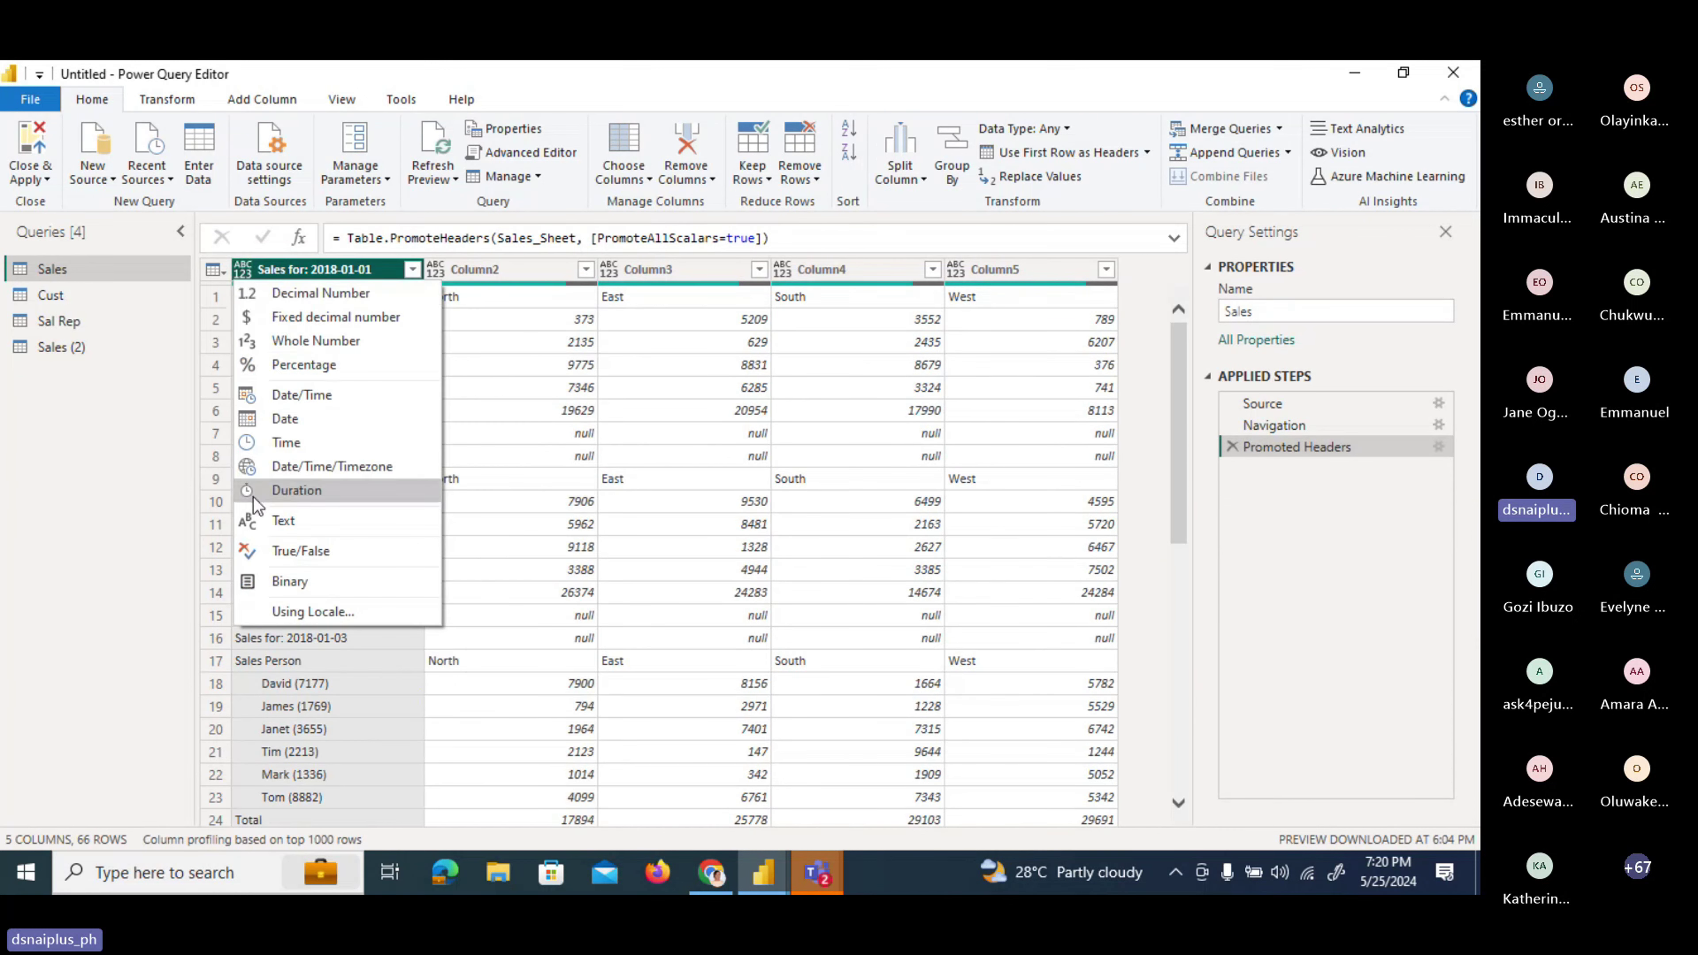
left_click(261, 521)
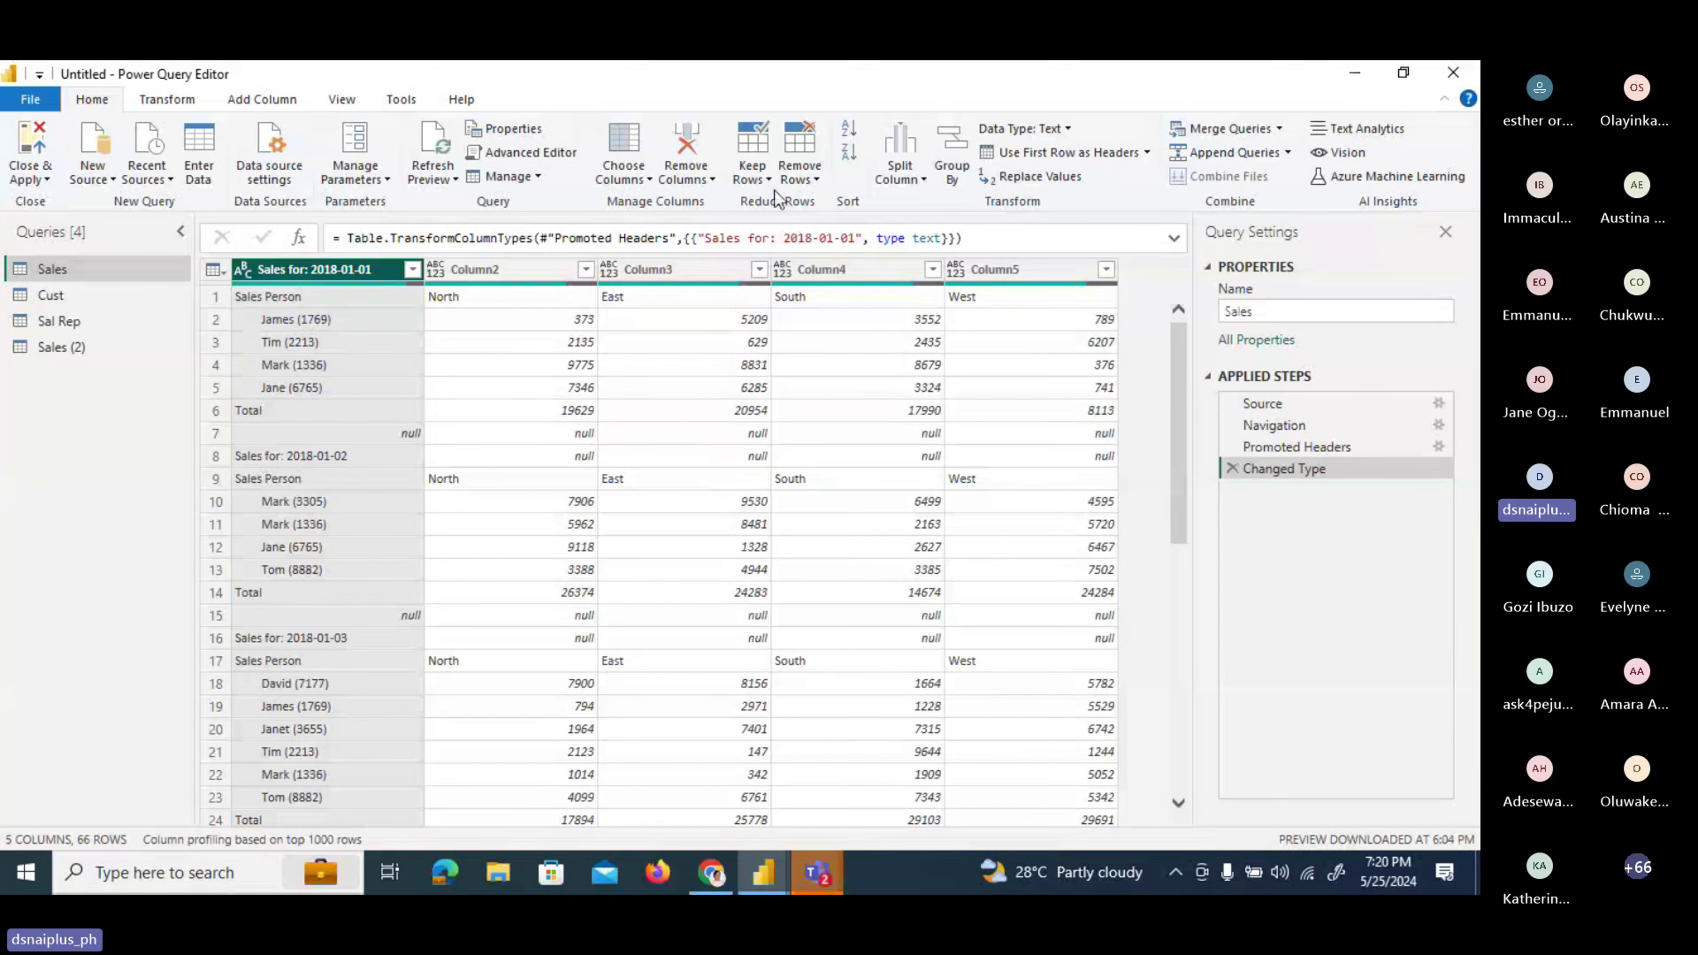
Look over the null cell in row 7, the Transform commands, the blank report window, and Column2's data type options in the Sales query.
left_click(246, 434)
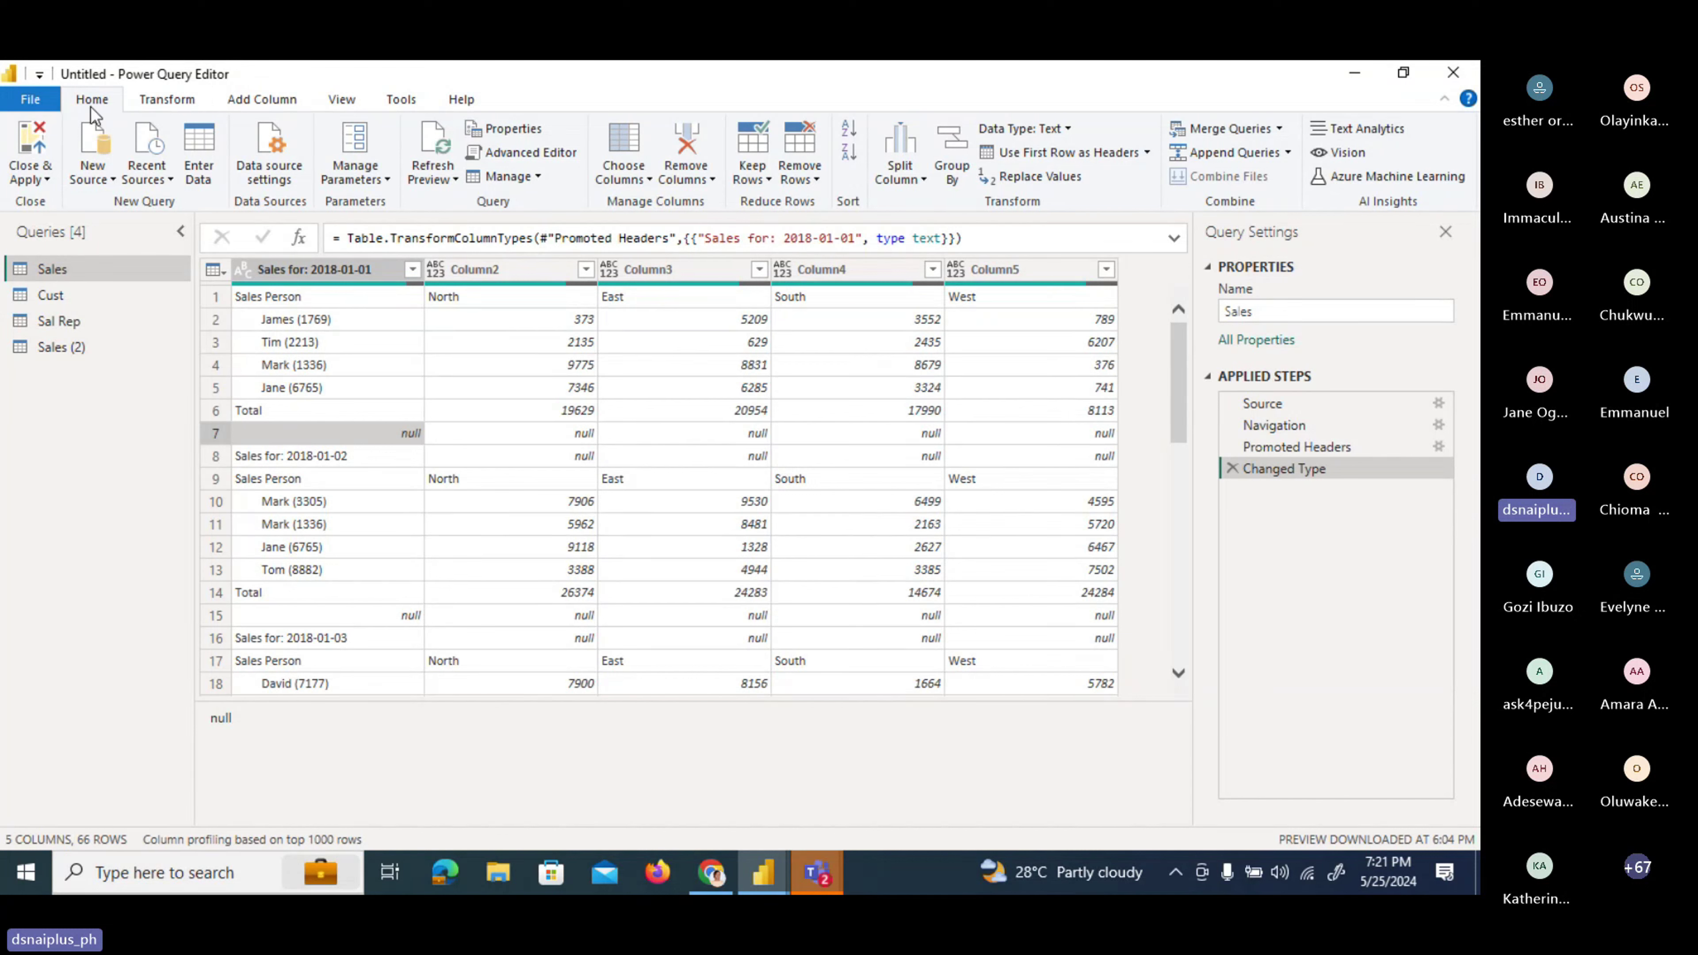
left_click(168, 100)
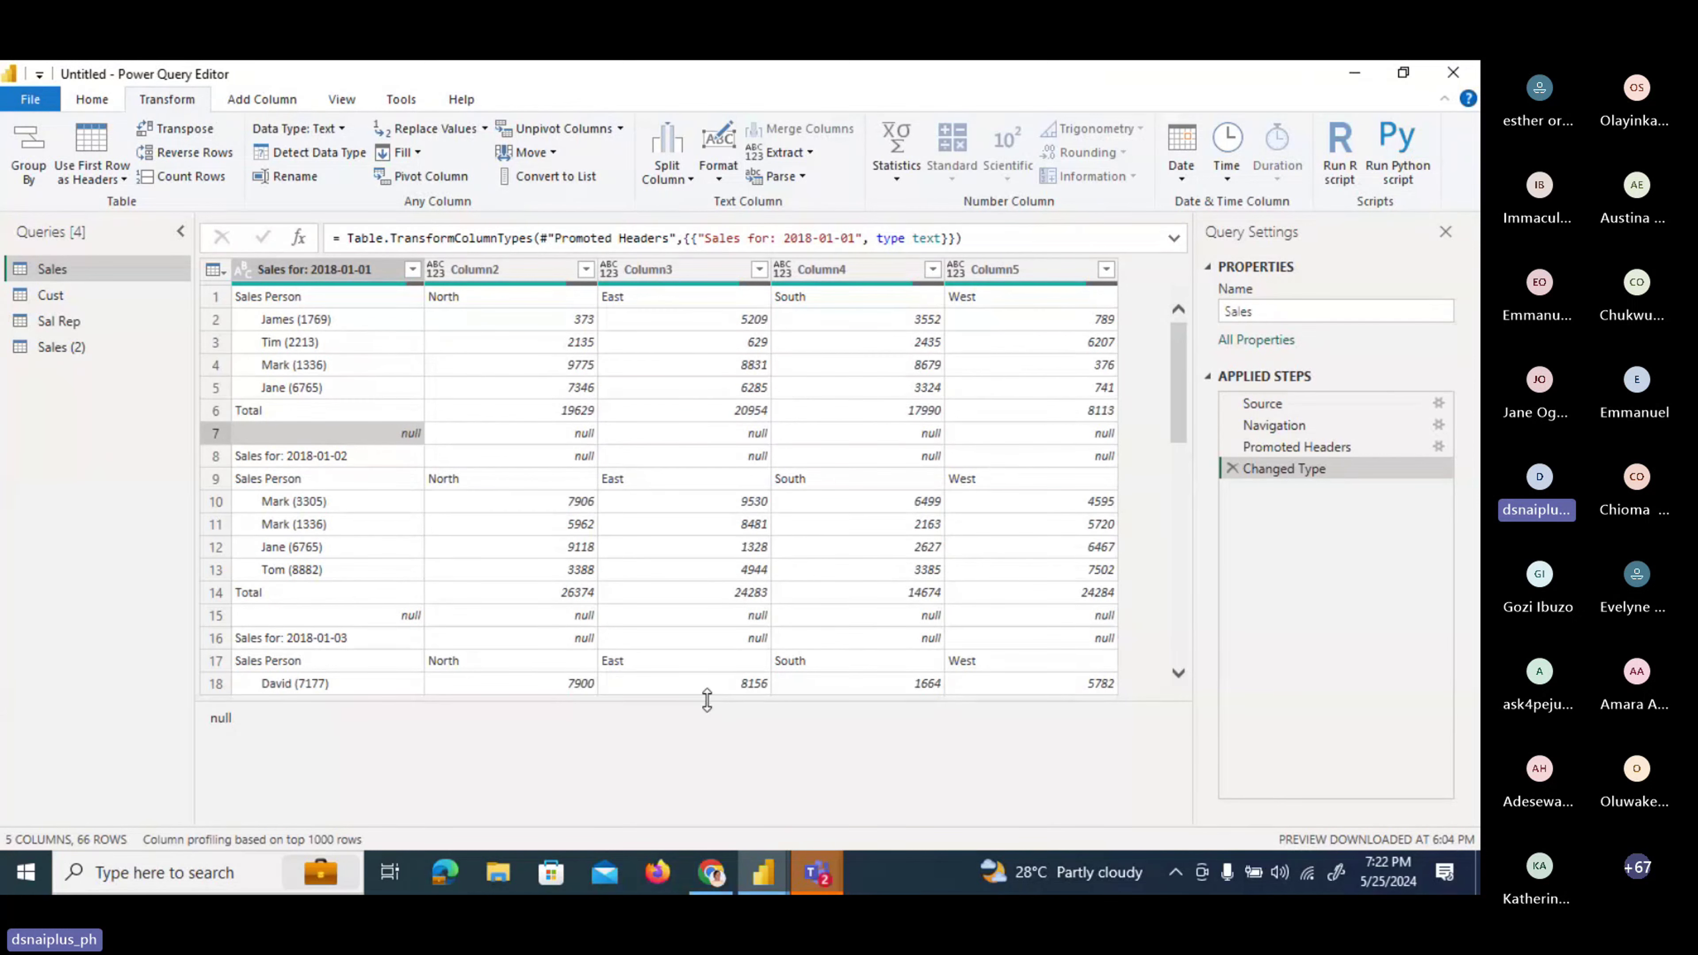
mouse_move(765, 871)
left_click(697, 786)
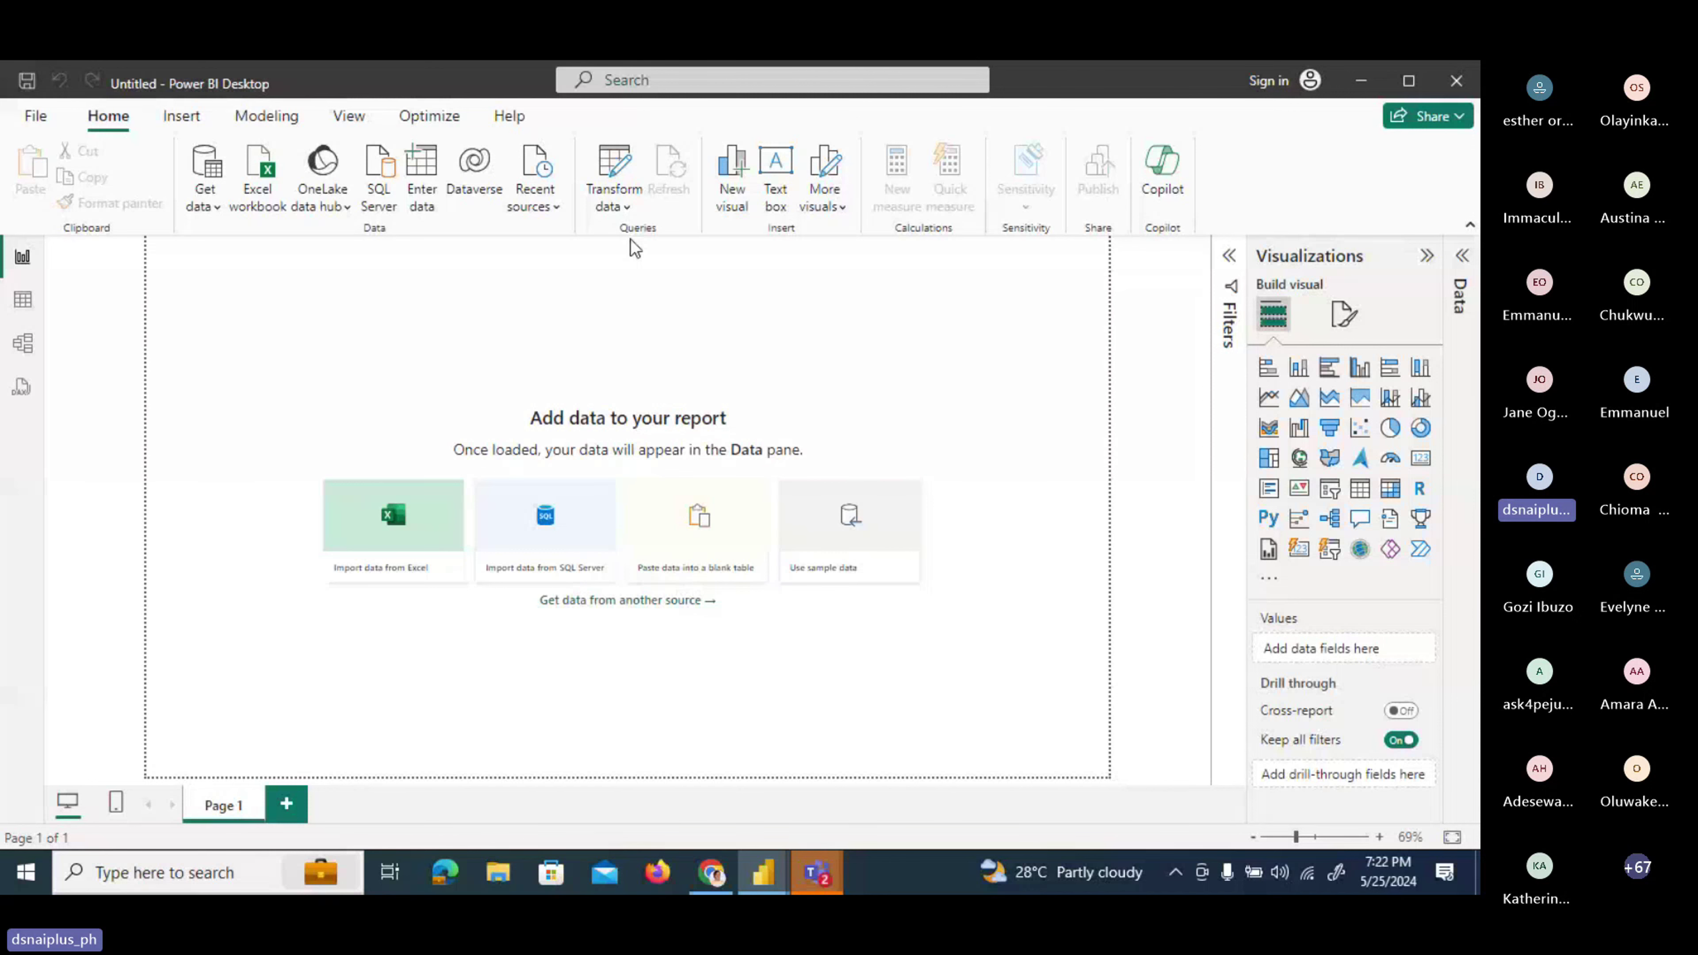
mouse_move(716, 886)
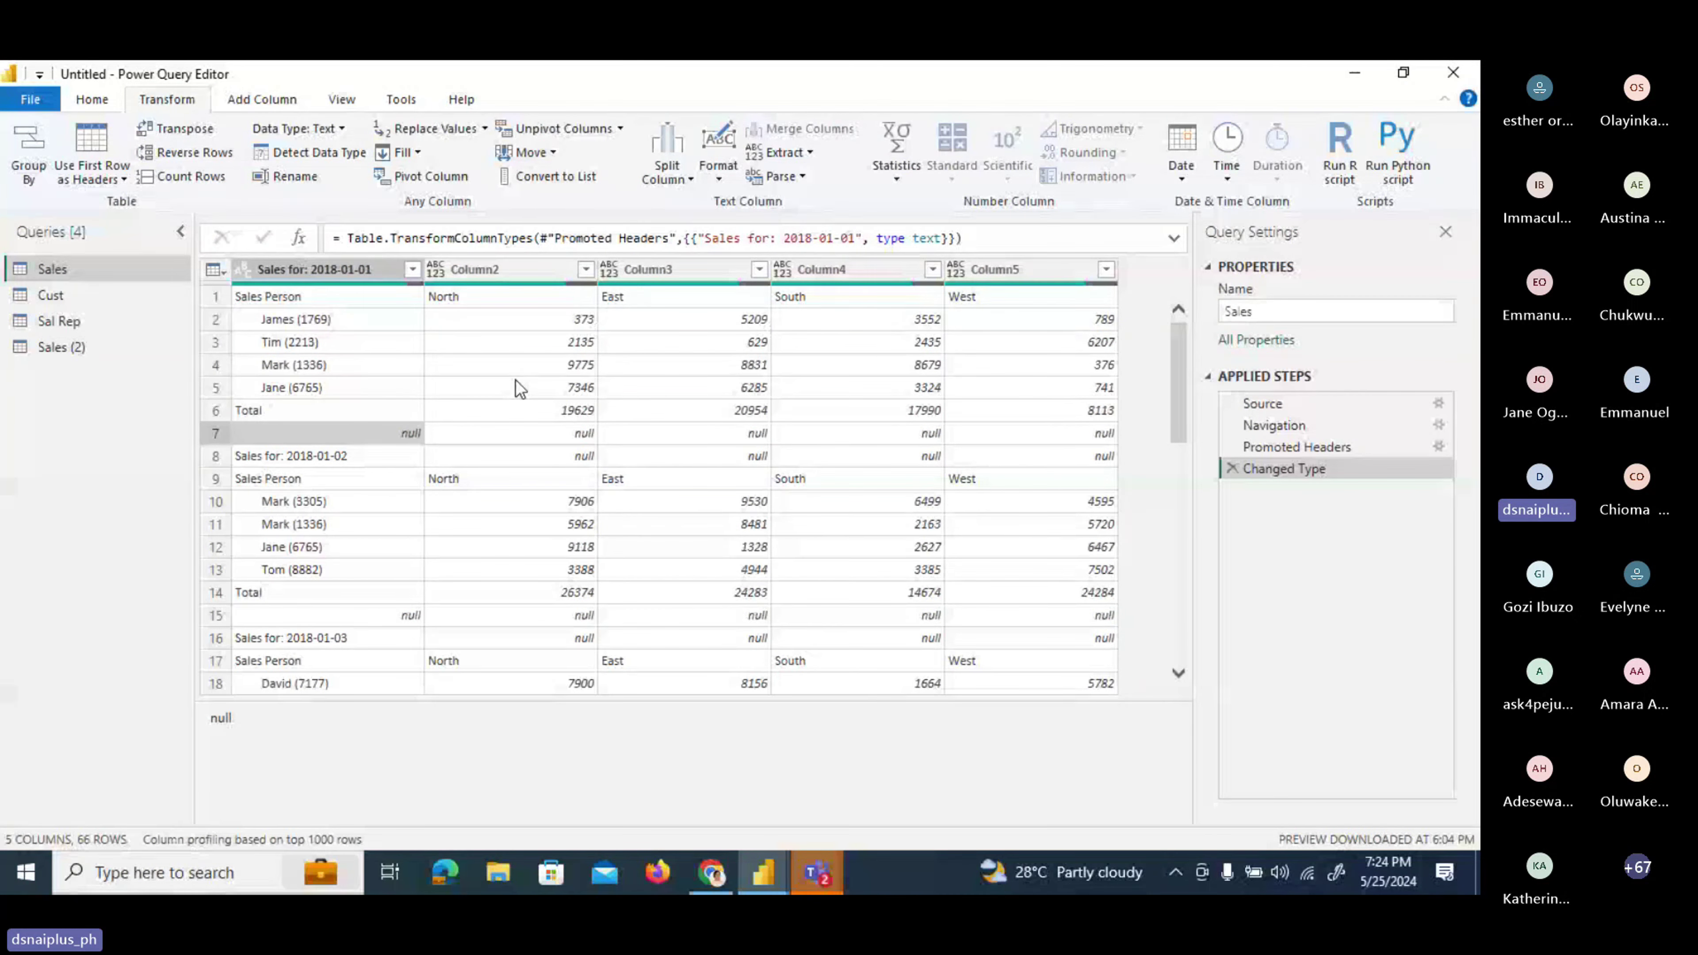
left_click(435, 269)
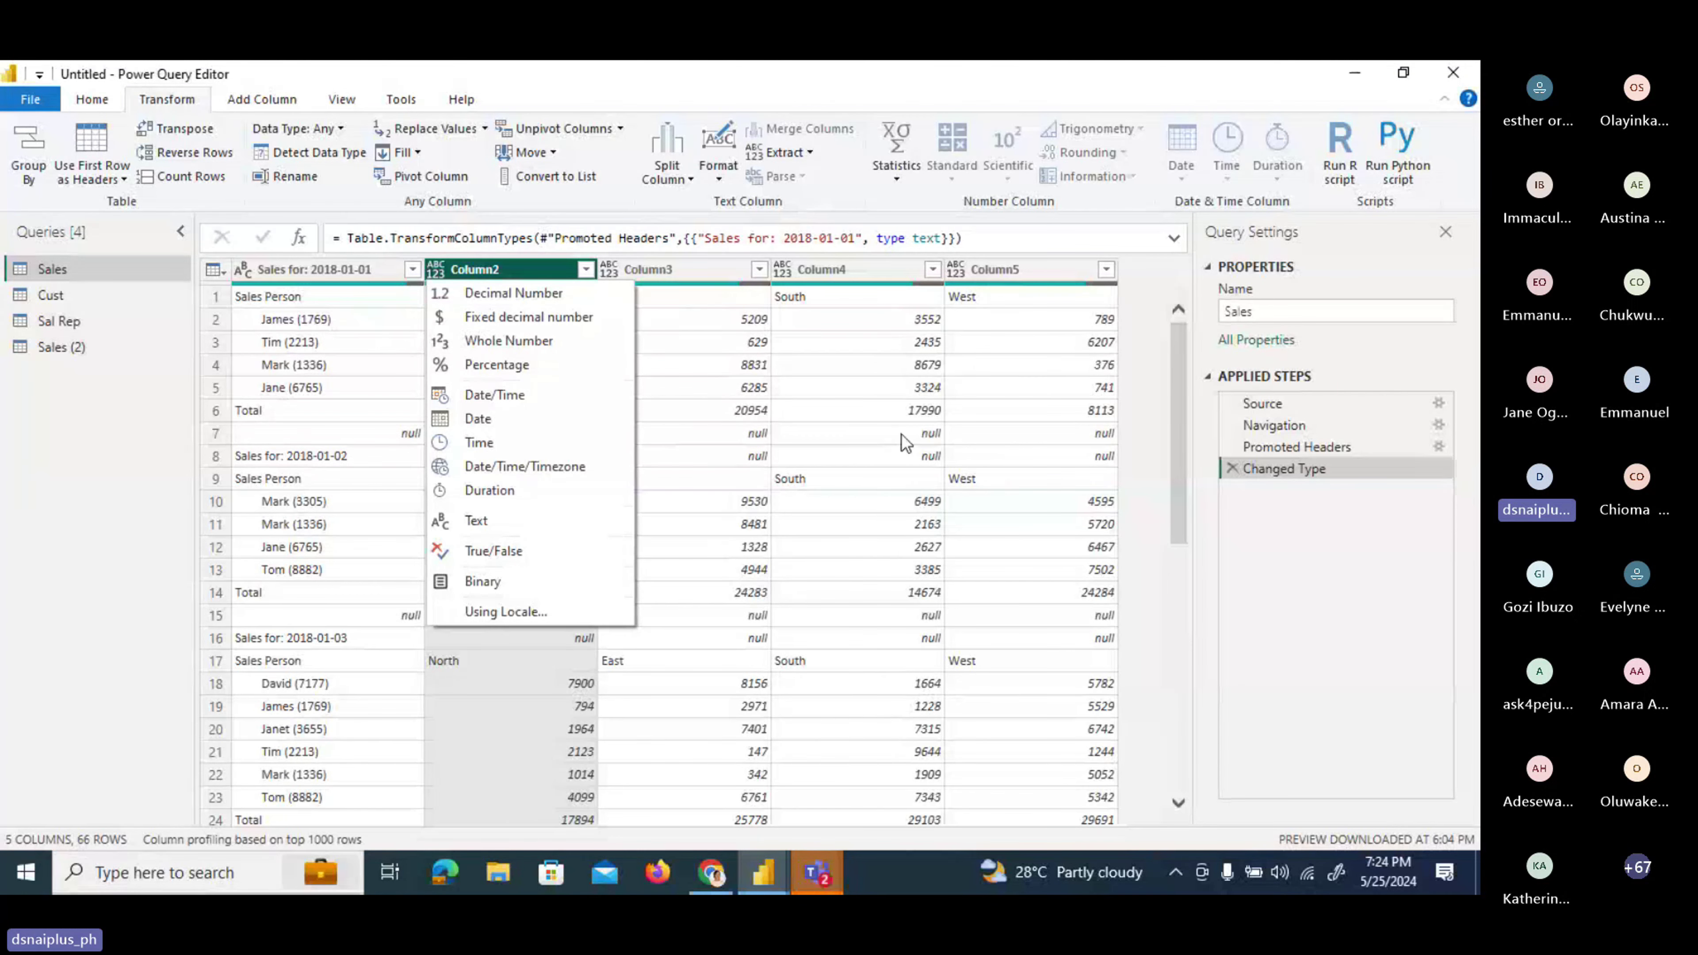
left_click(1148, 379)
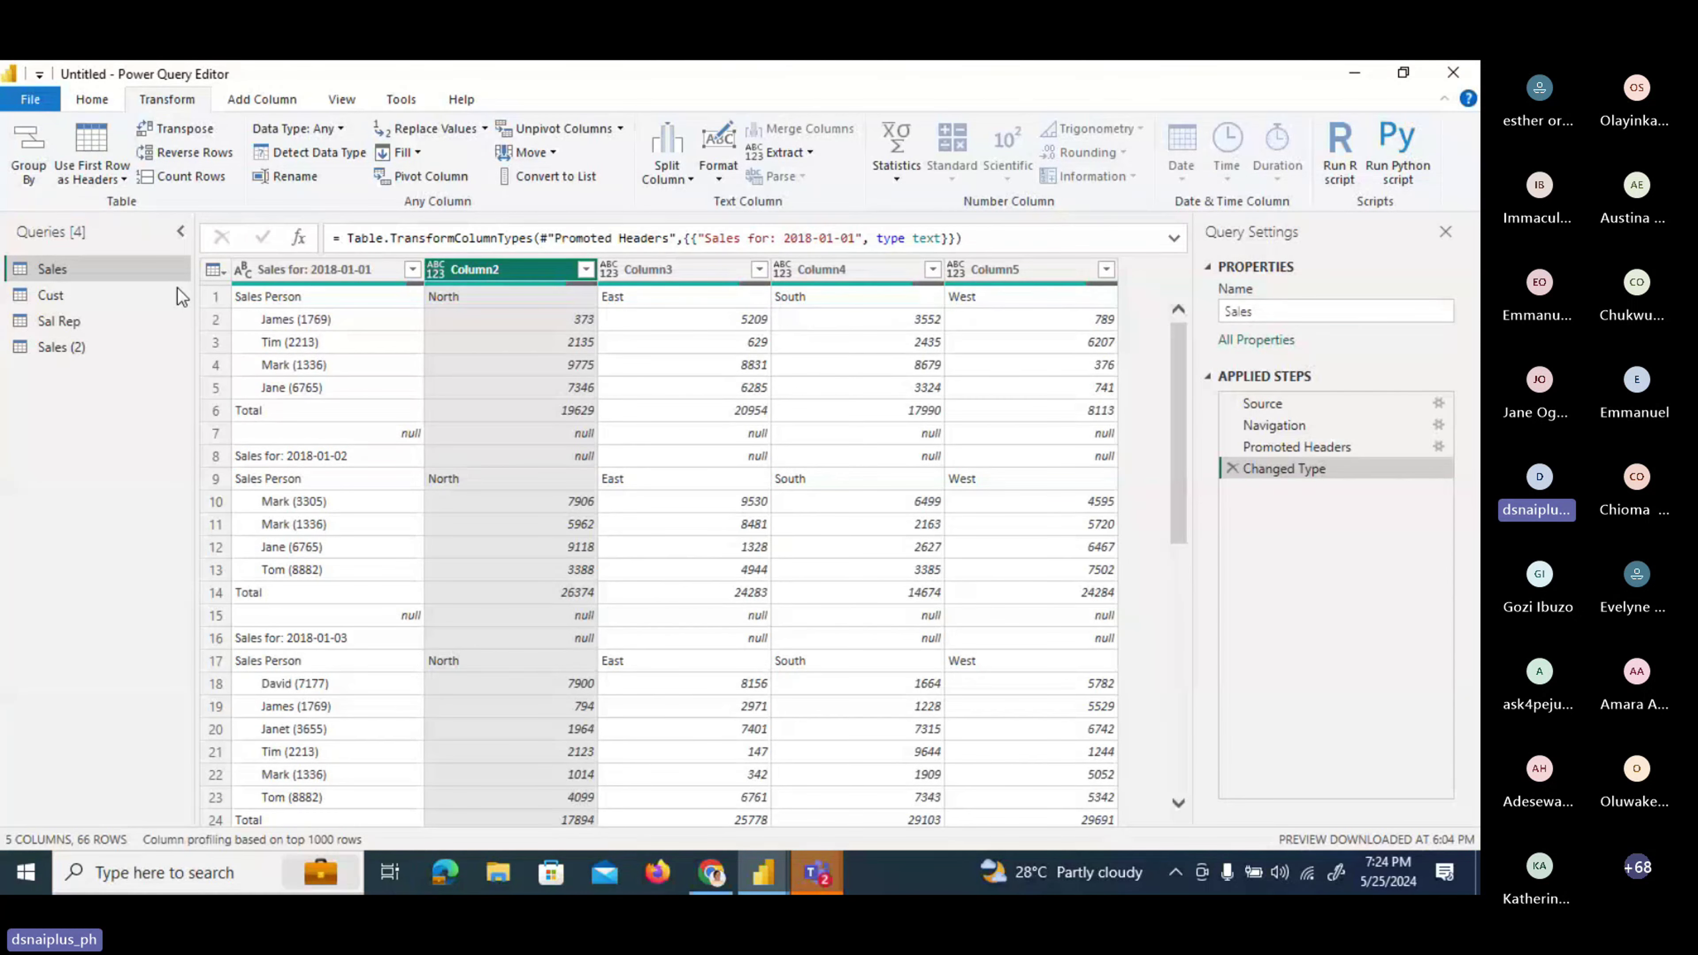
Close Power Query Editor and apply the query changes to the report with Close & Apply.
left_click(91, 100)
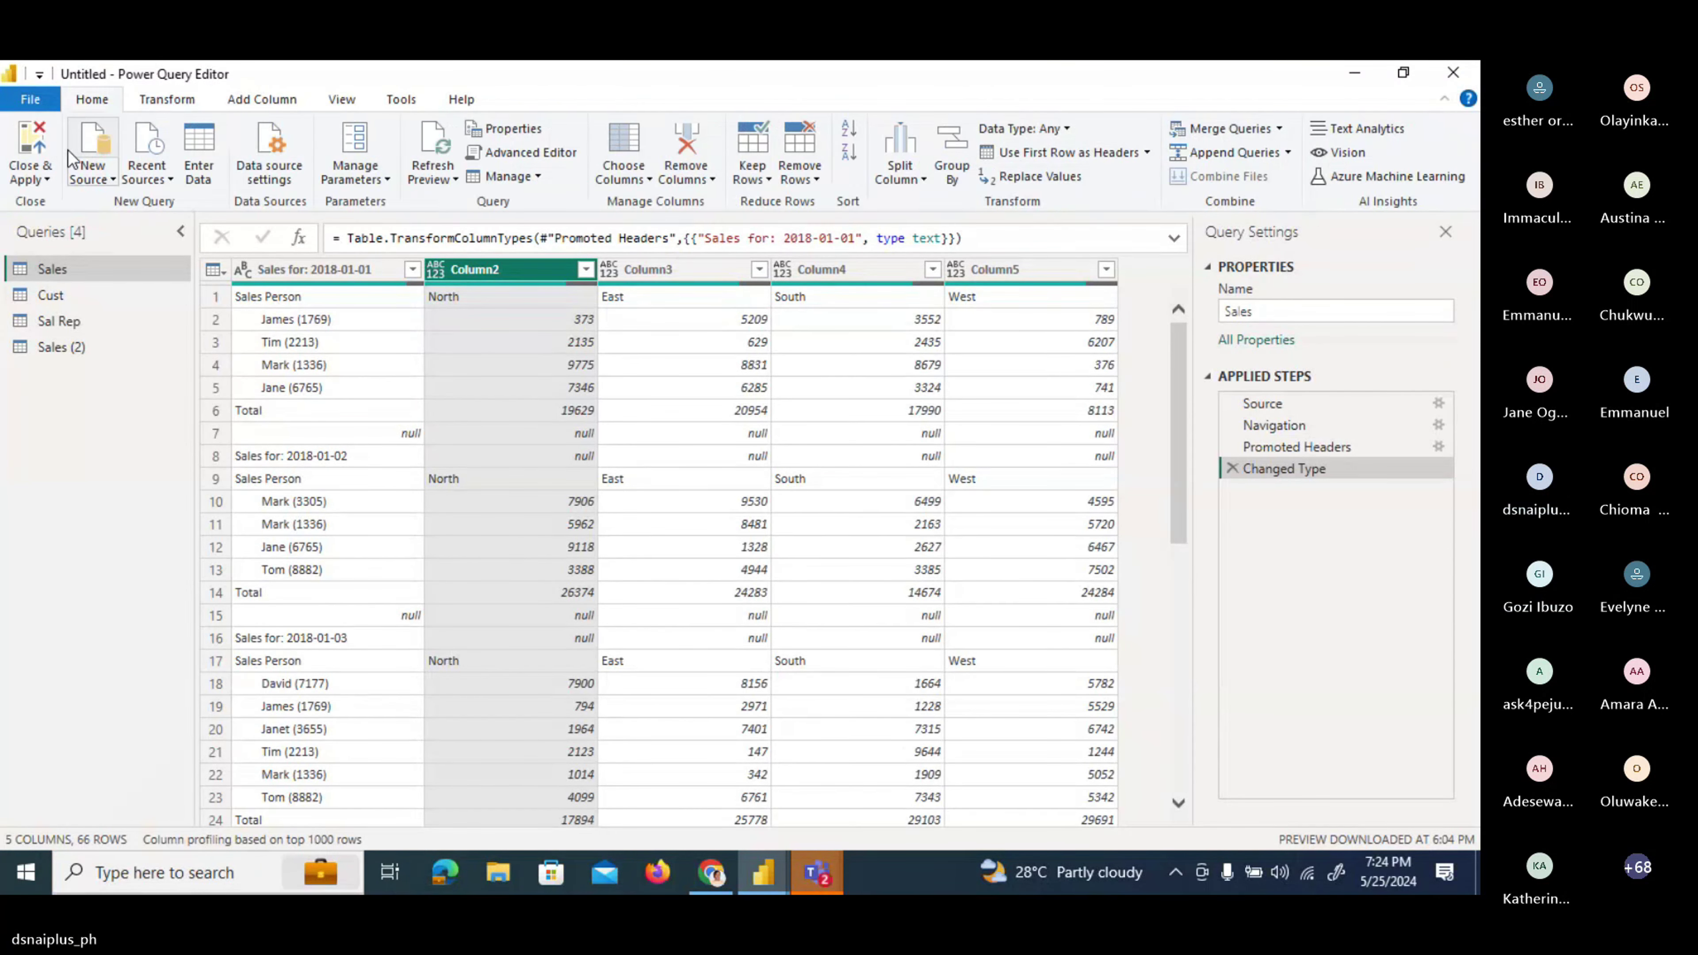
left_click(48, 181)
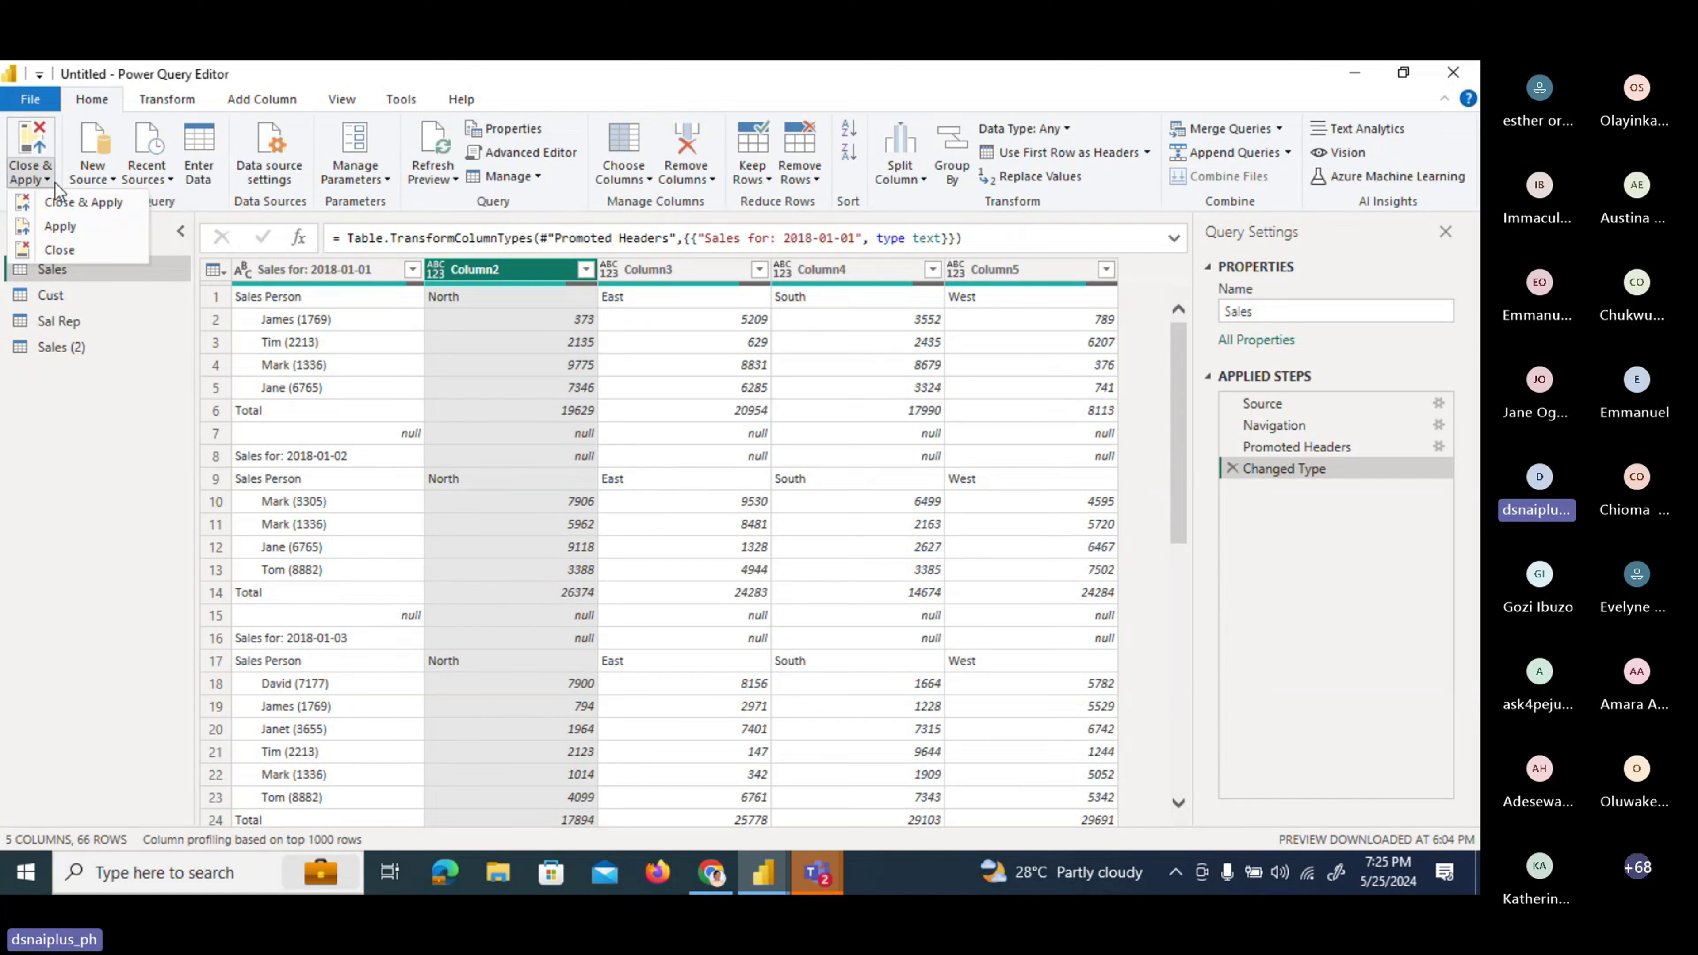
left_click(65, 204)
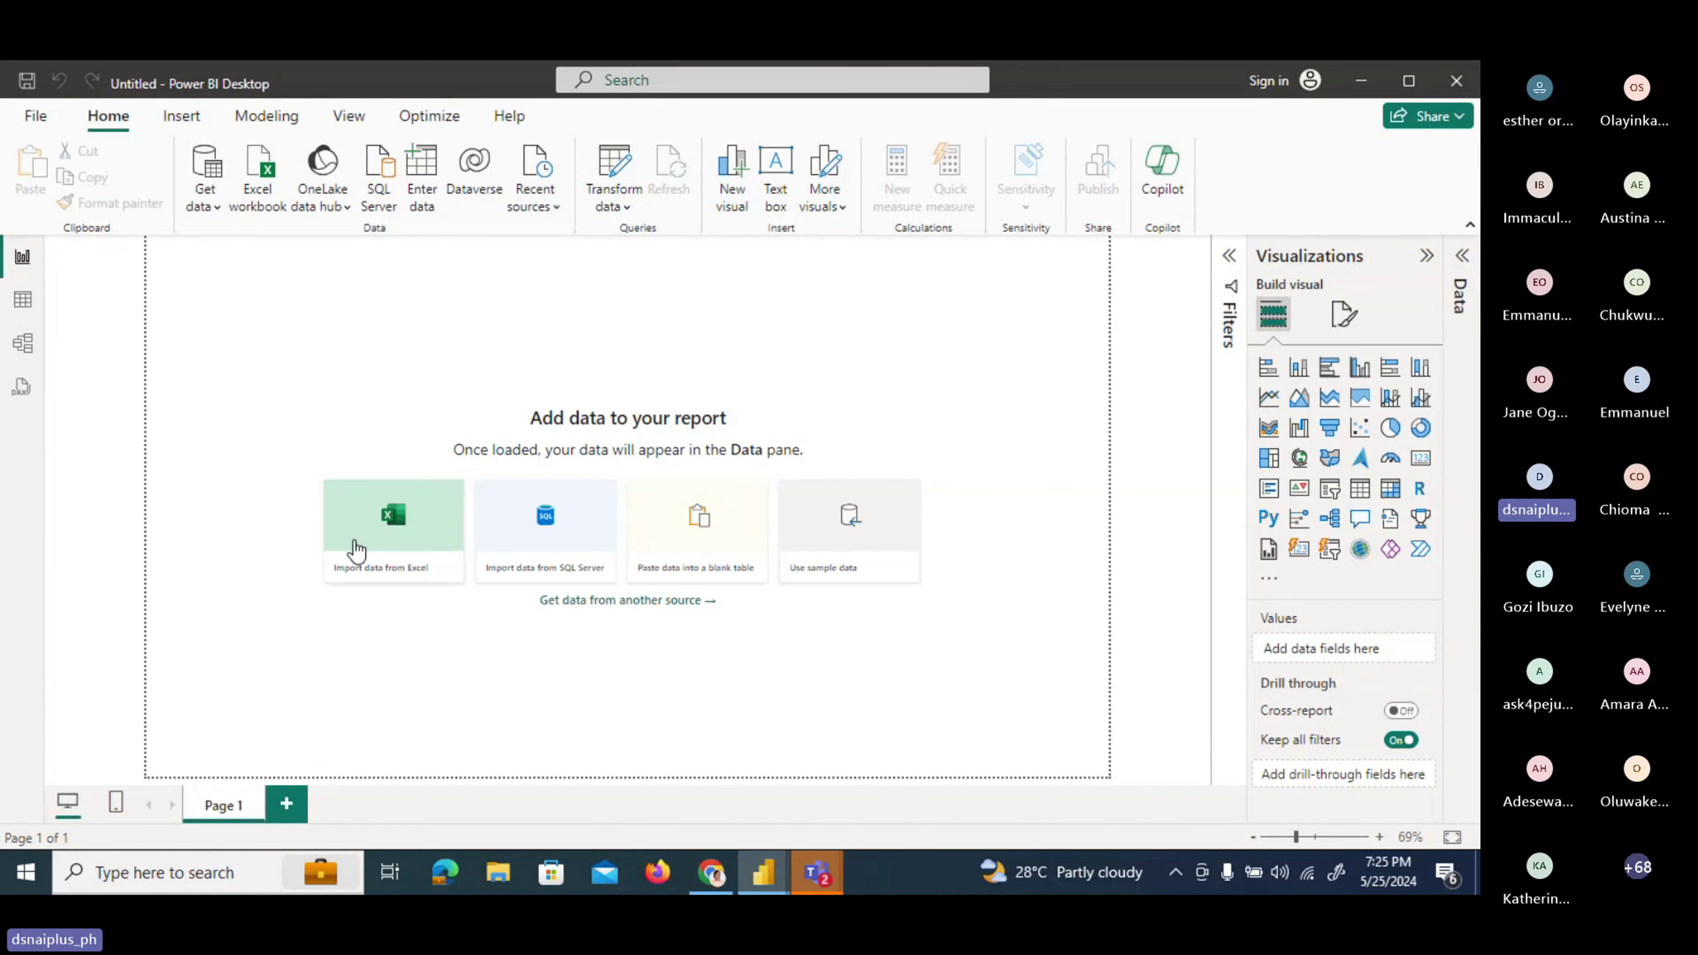
Switch to the other Power BI Desktop report window and view its Product, Location and Page 4 pages.
mouse_move(769, 878)
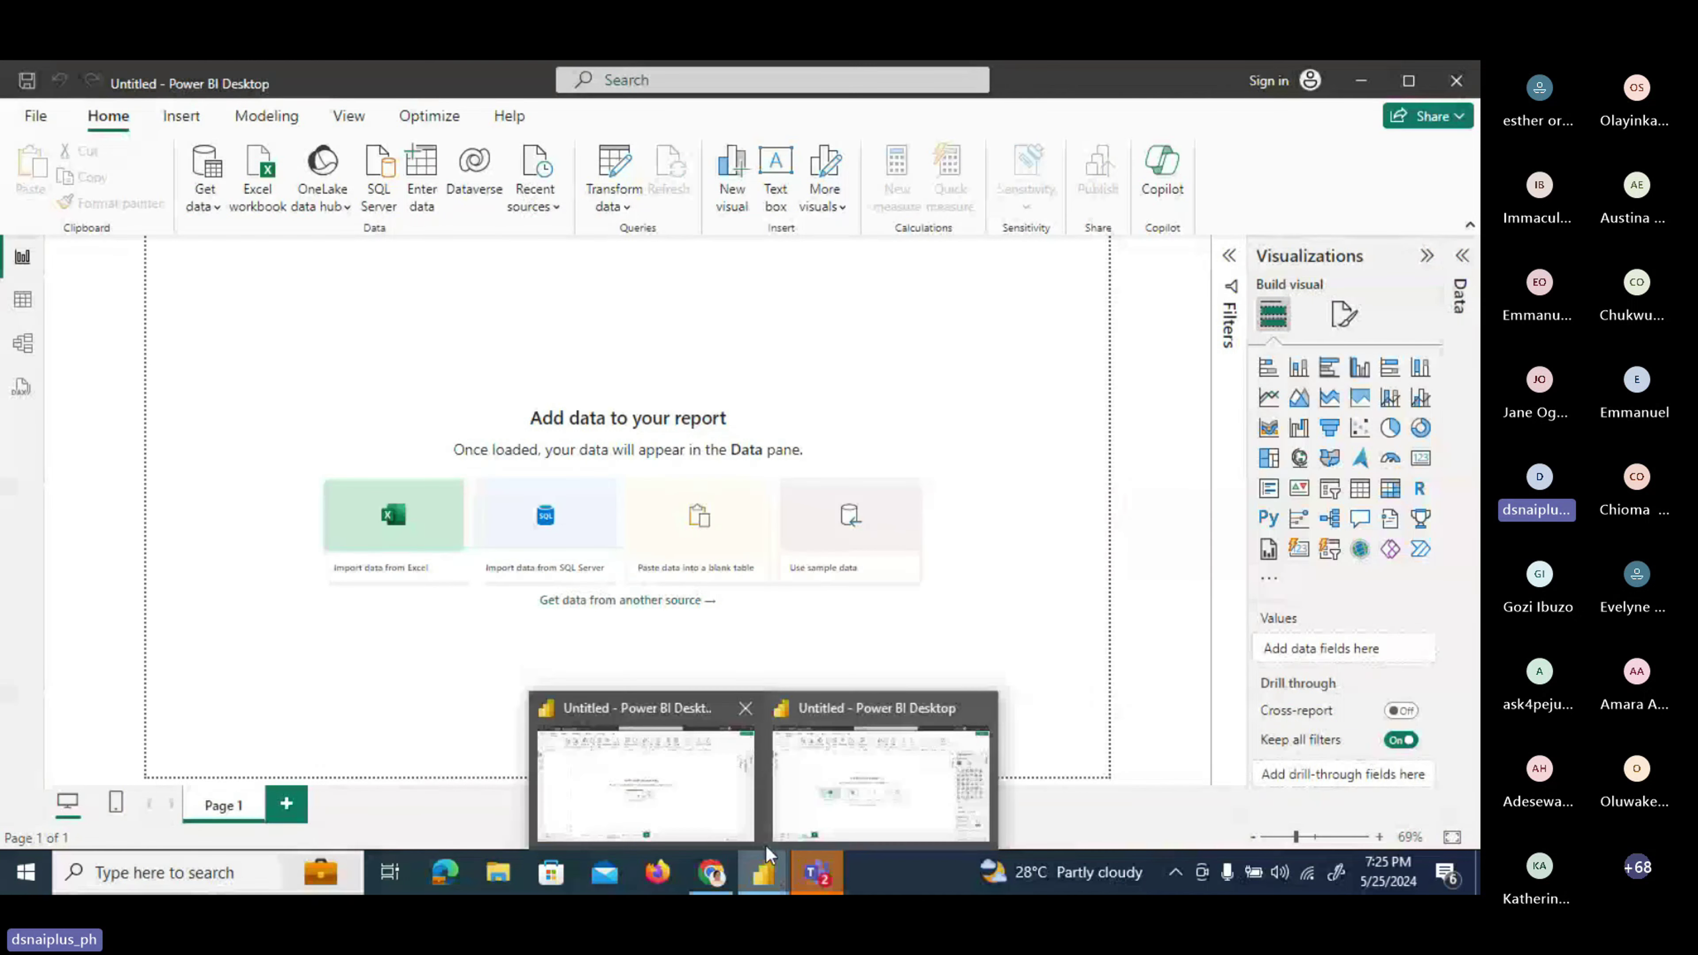
left_click(827, 808)
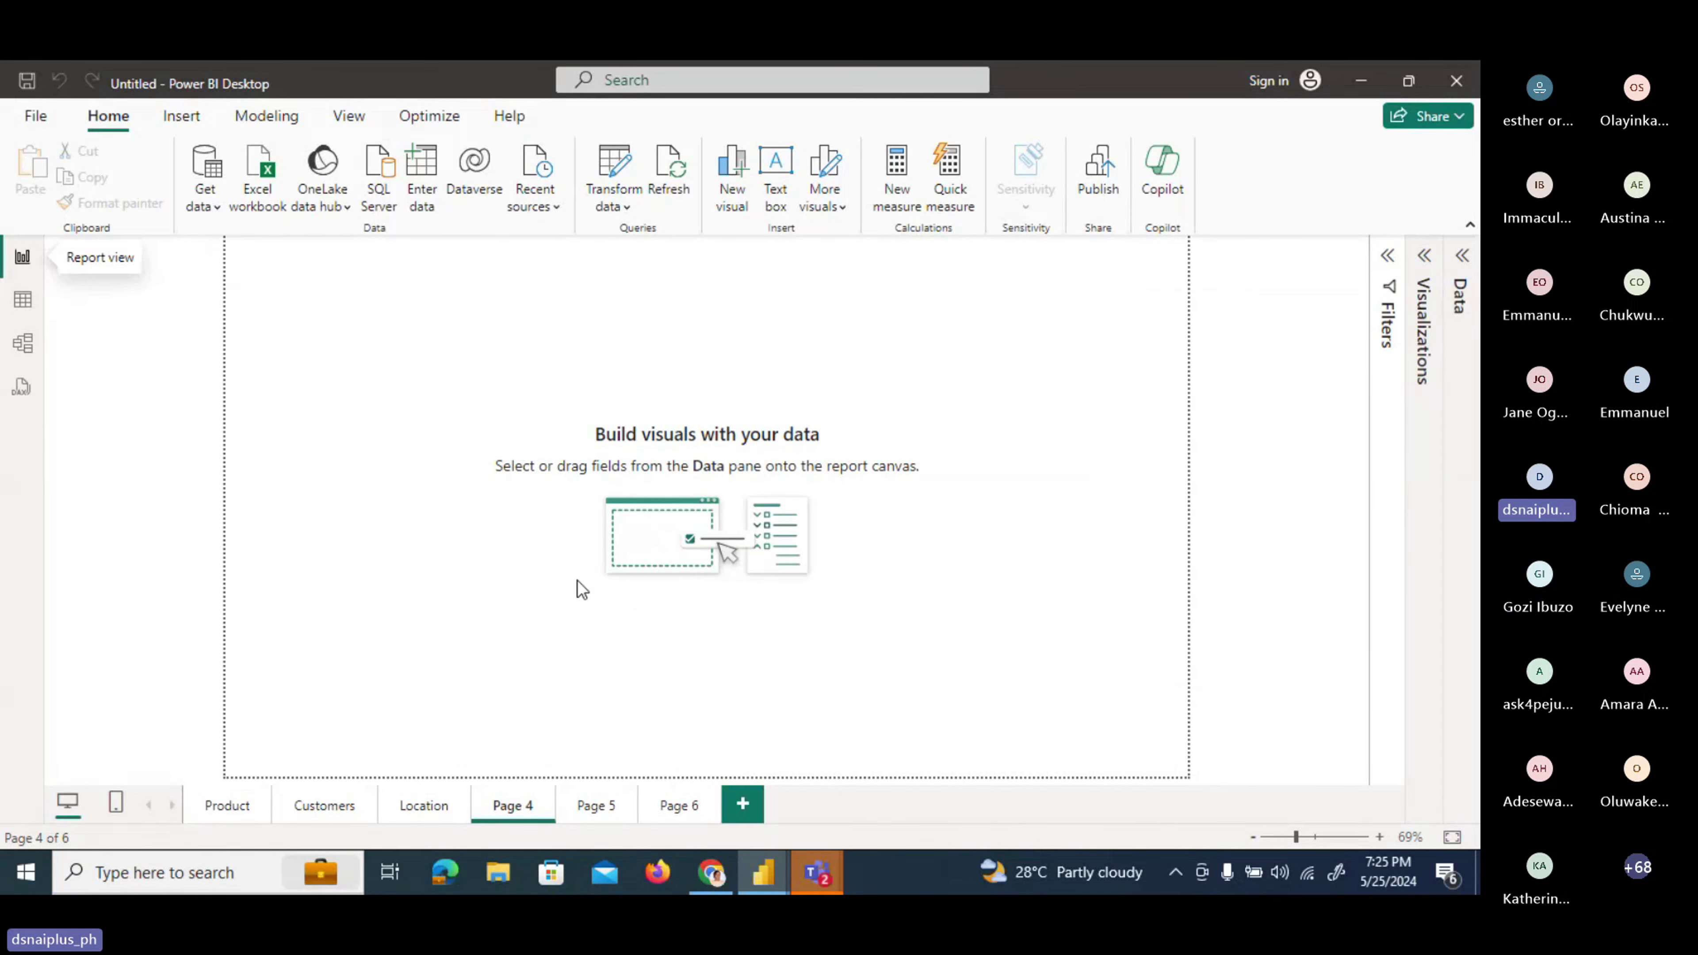
left_click(218, 809)
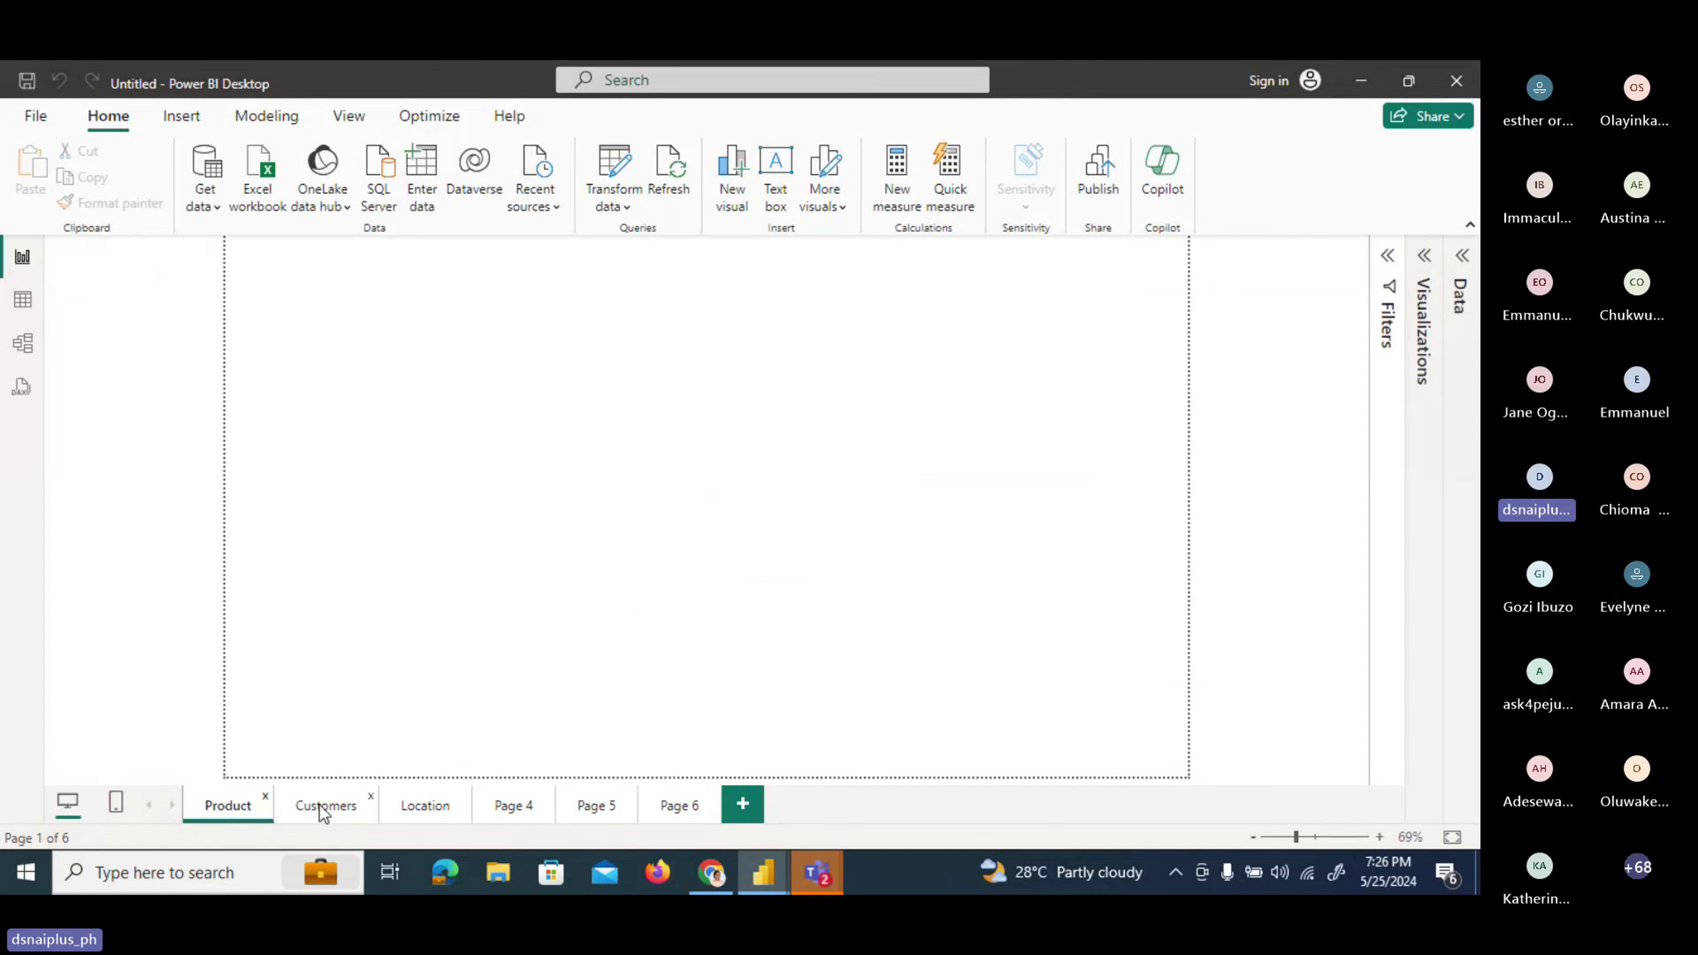
left_click(395, 807)
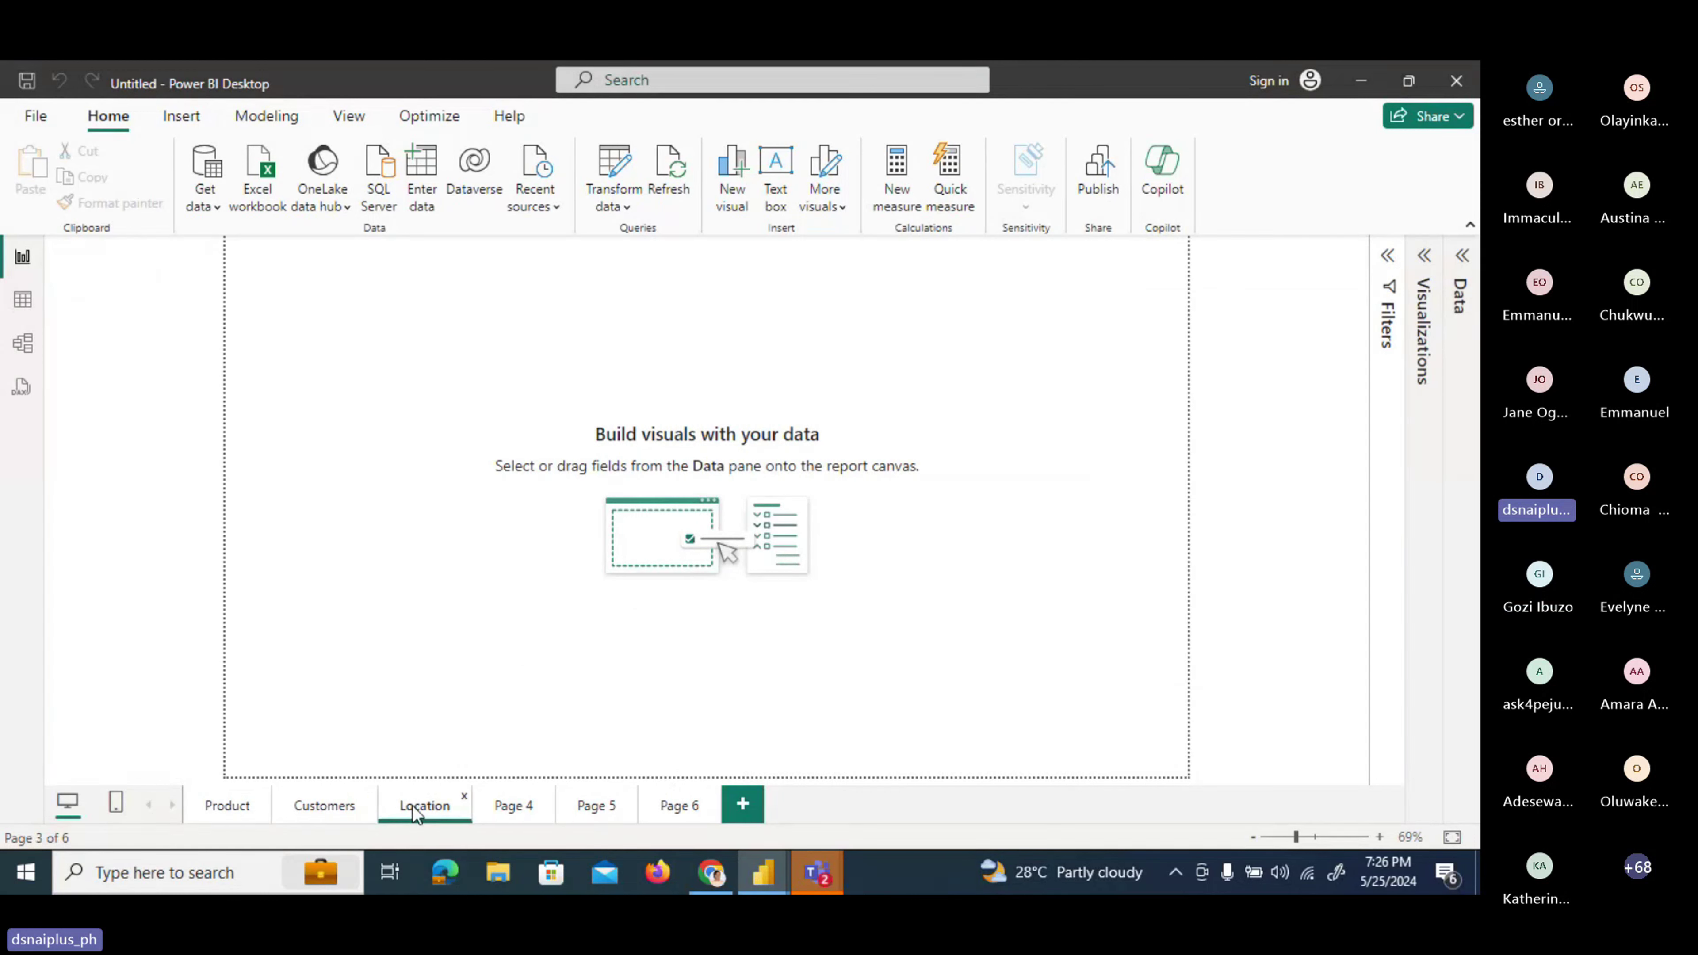
left_click(509, 805)
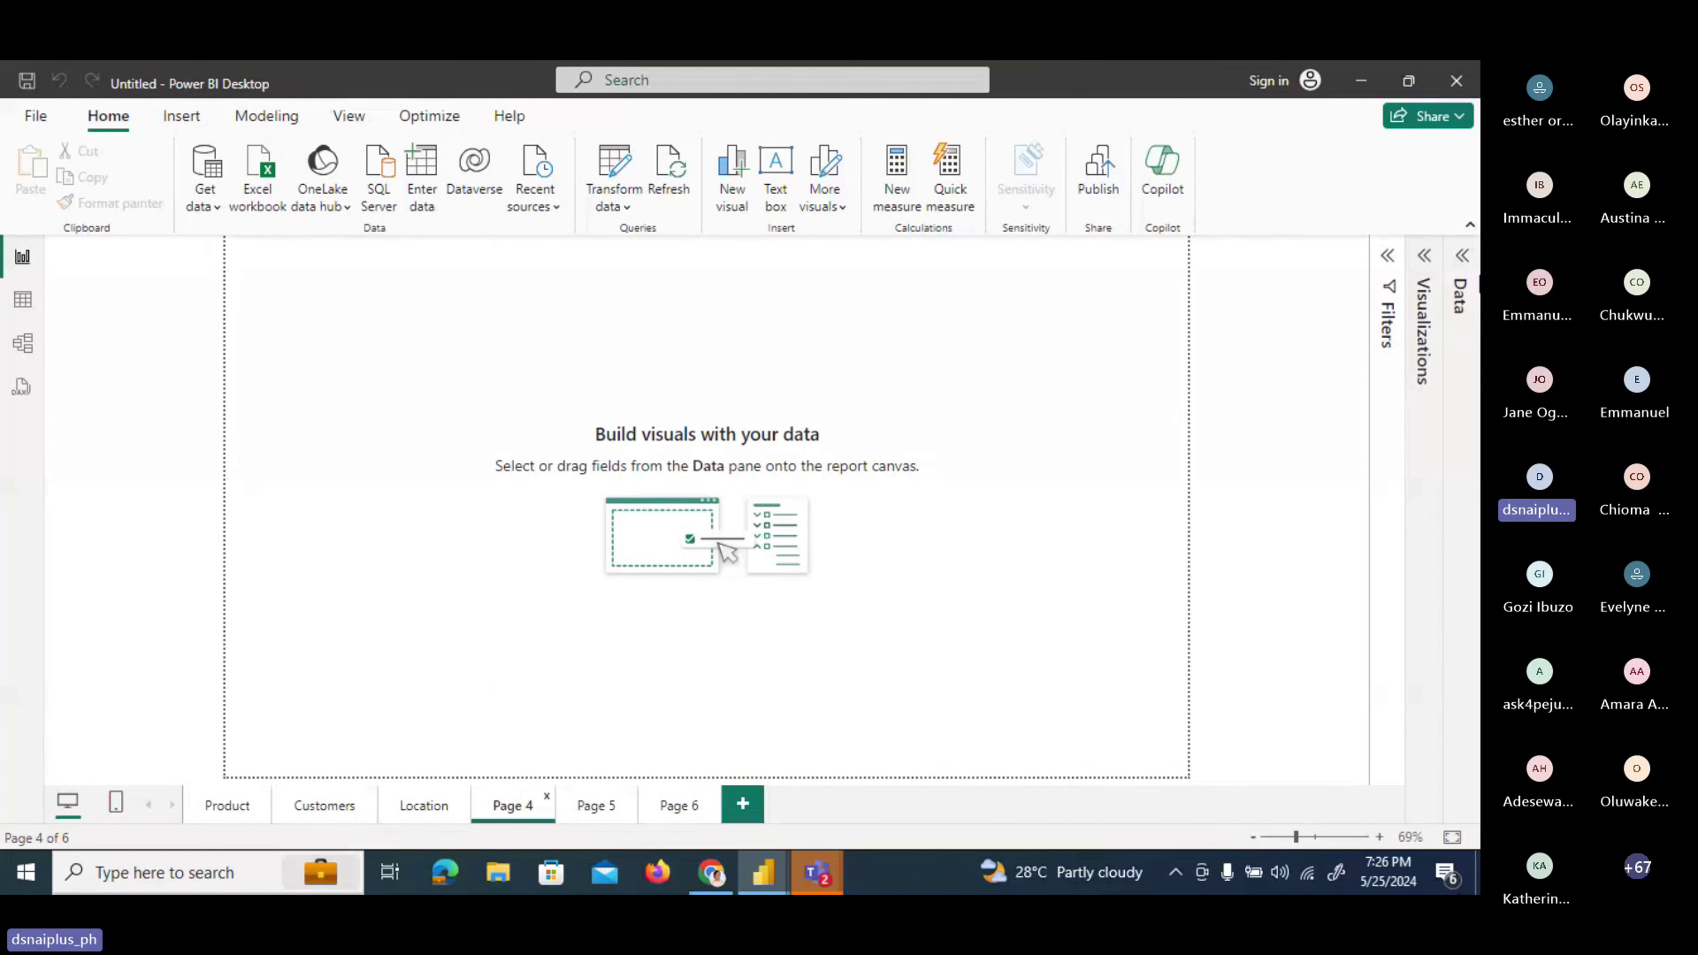
Show the Data pane, review the fields of the Cust, Sal Rep, Sales and Sales (2) tables, and collapse all four tables.
left_click(1463, 259)
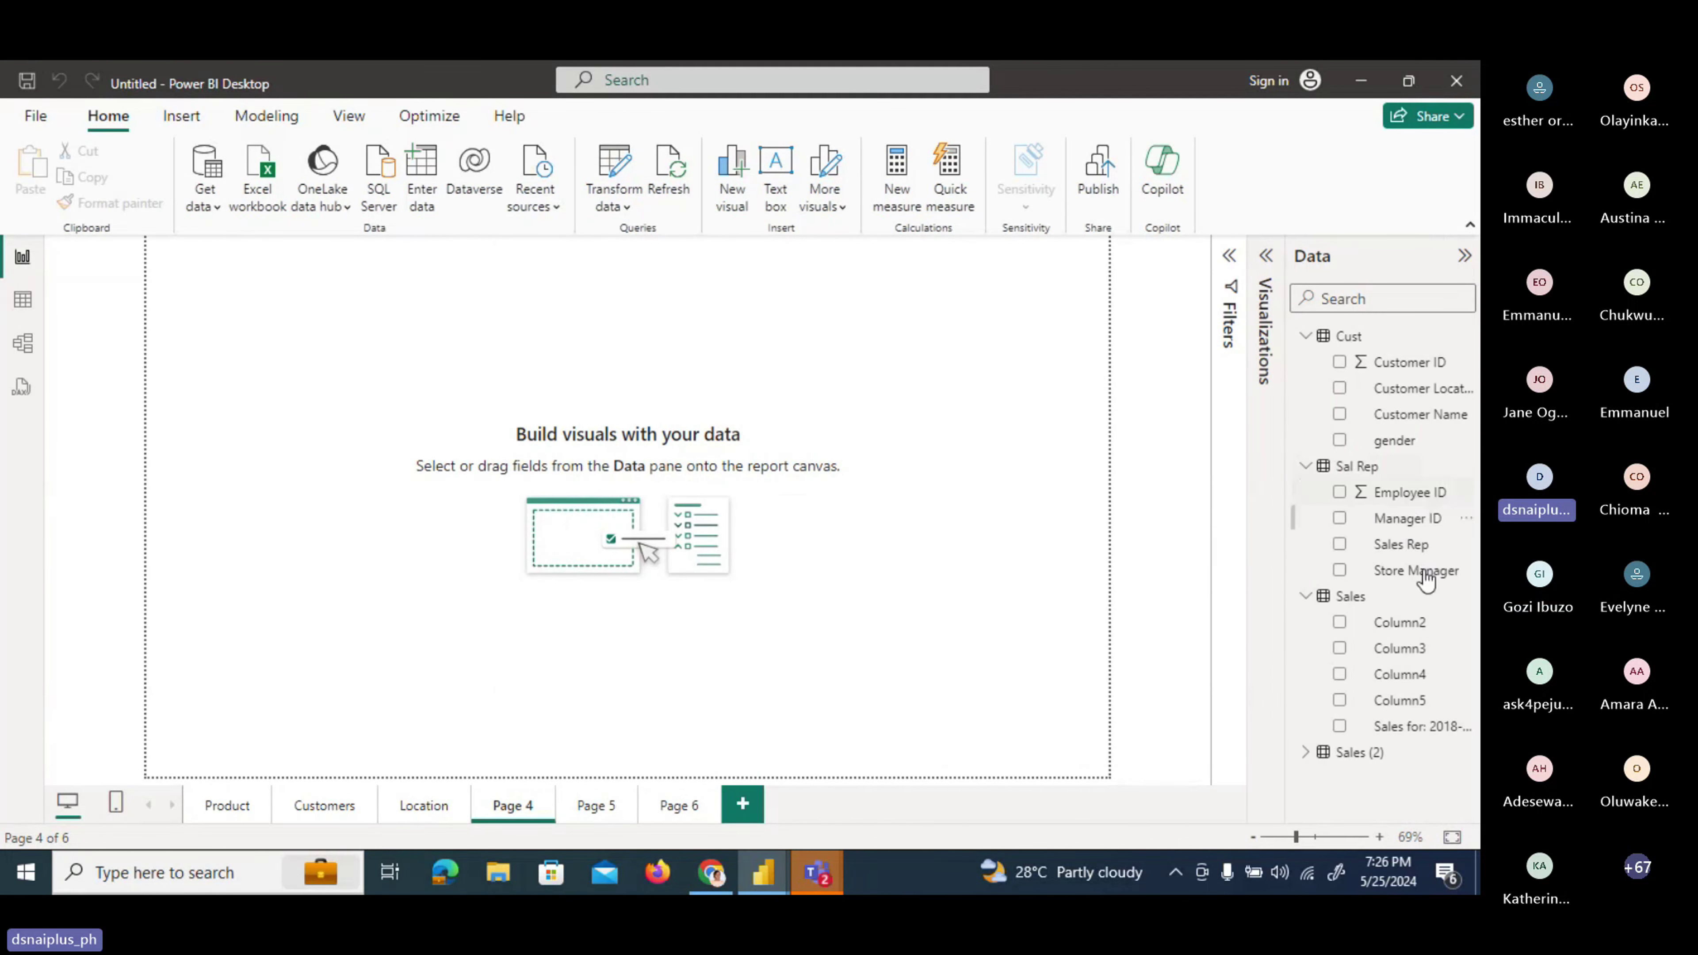
left_click(1305, 752)
scroll(1428, 535, "down", 1)
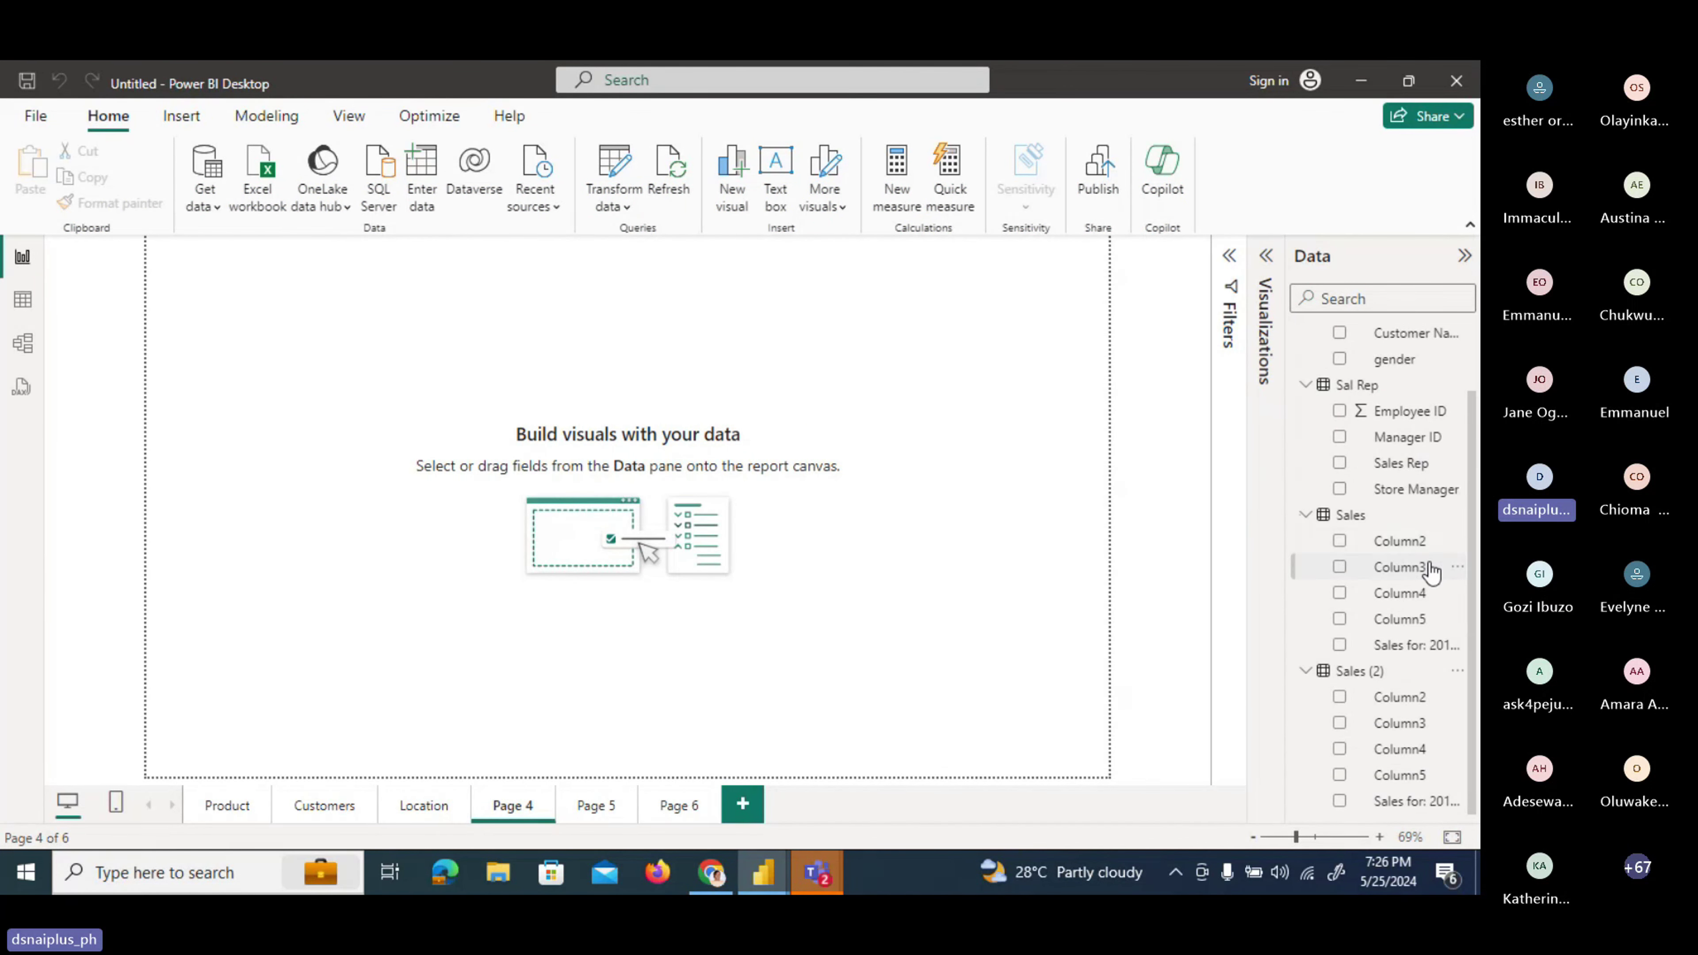
scroll(1429, 582, "up", 1)
scroll(1427, 600, "down", 1)
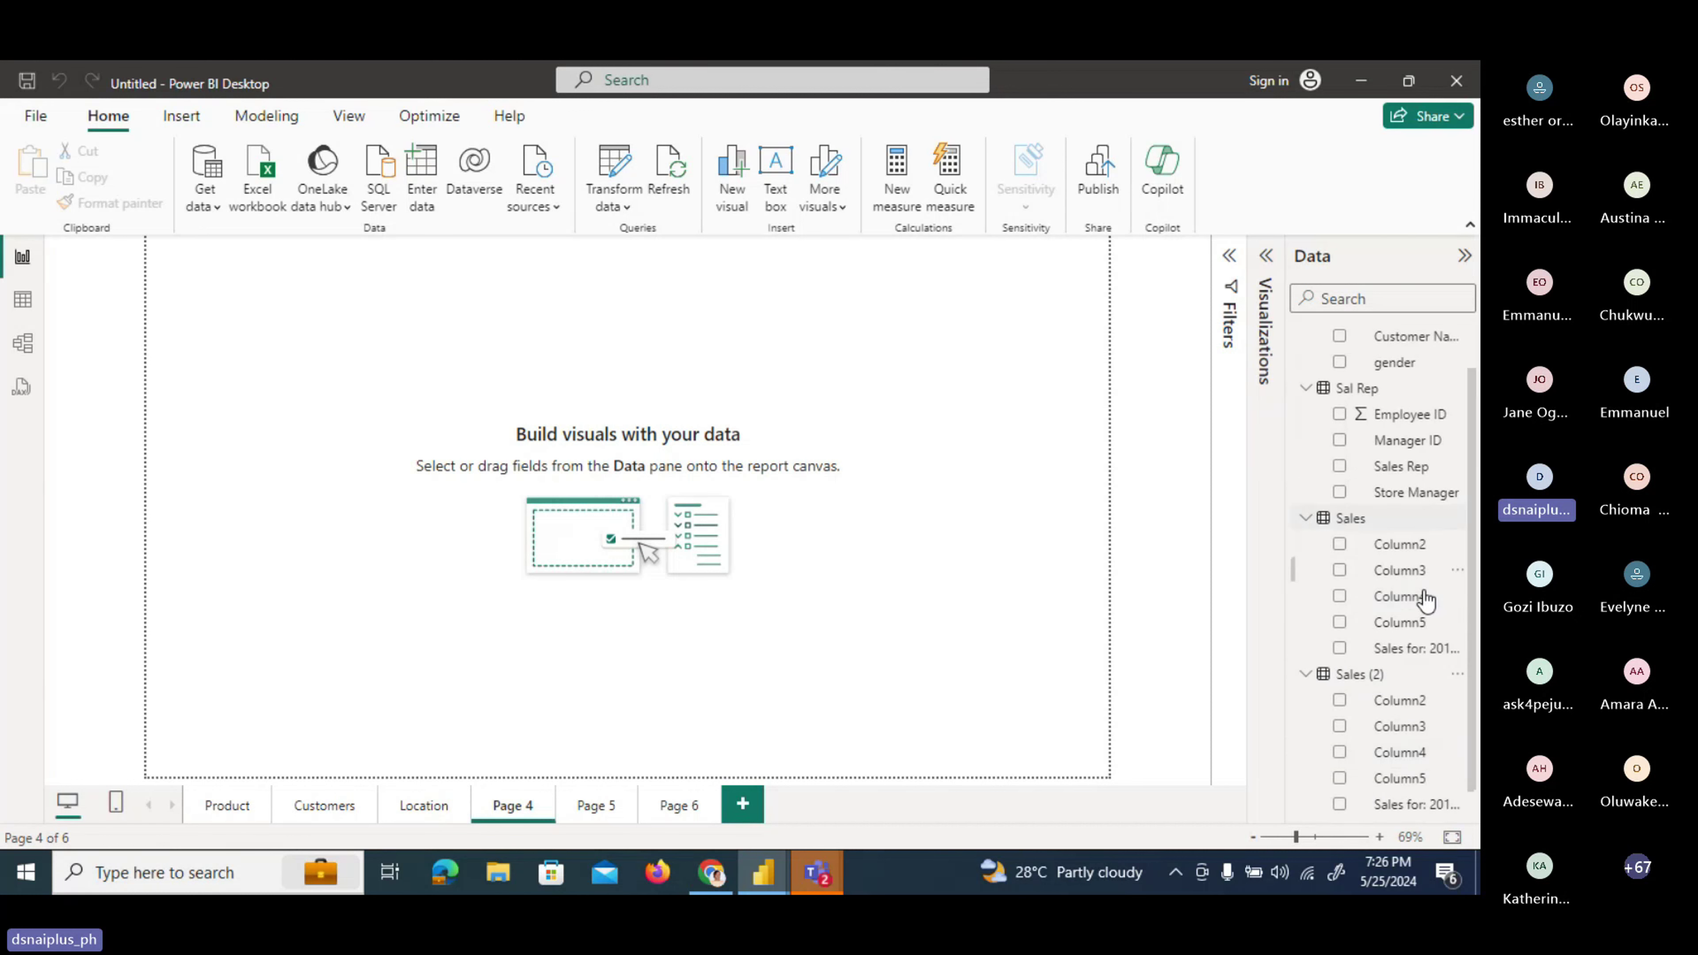
scroll(1423, 595, "up", 1)
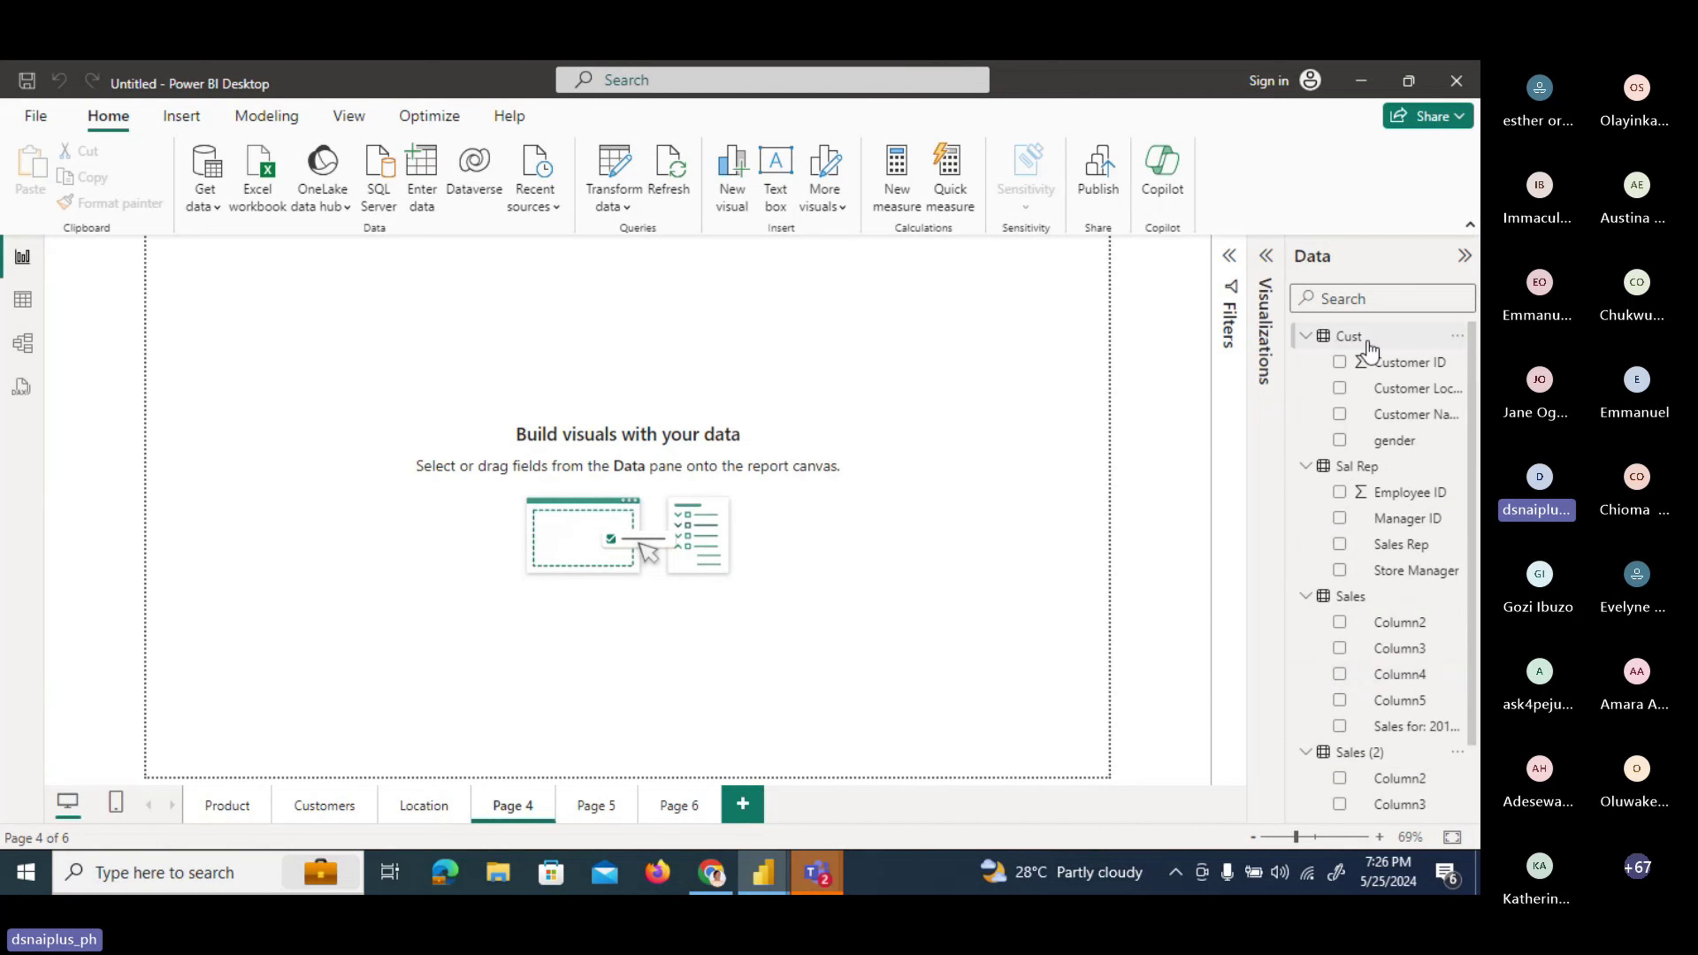
left_click(1306, 336)
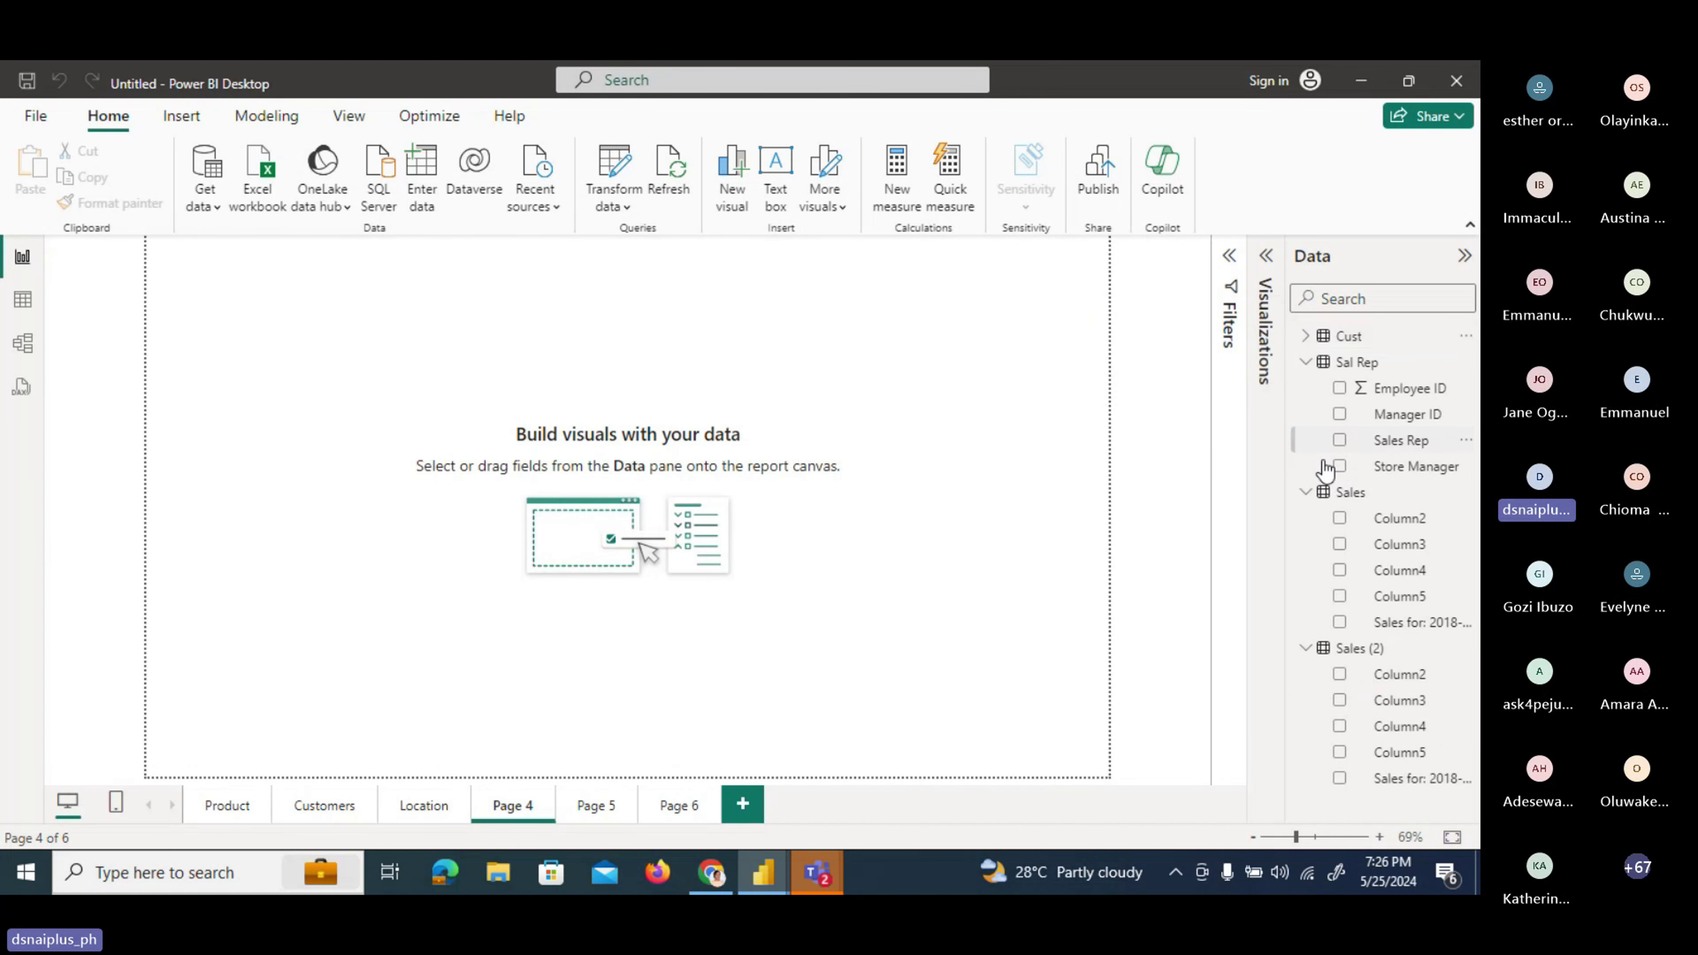
left_click(1306, 492)
left_click(1310, 362)
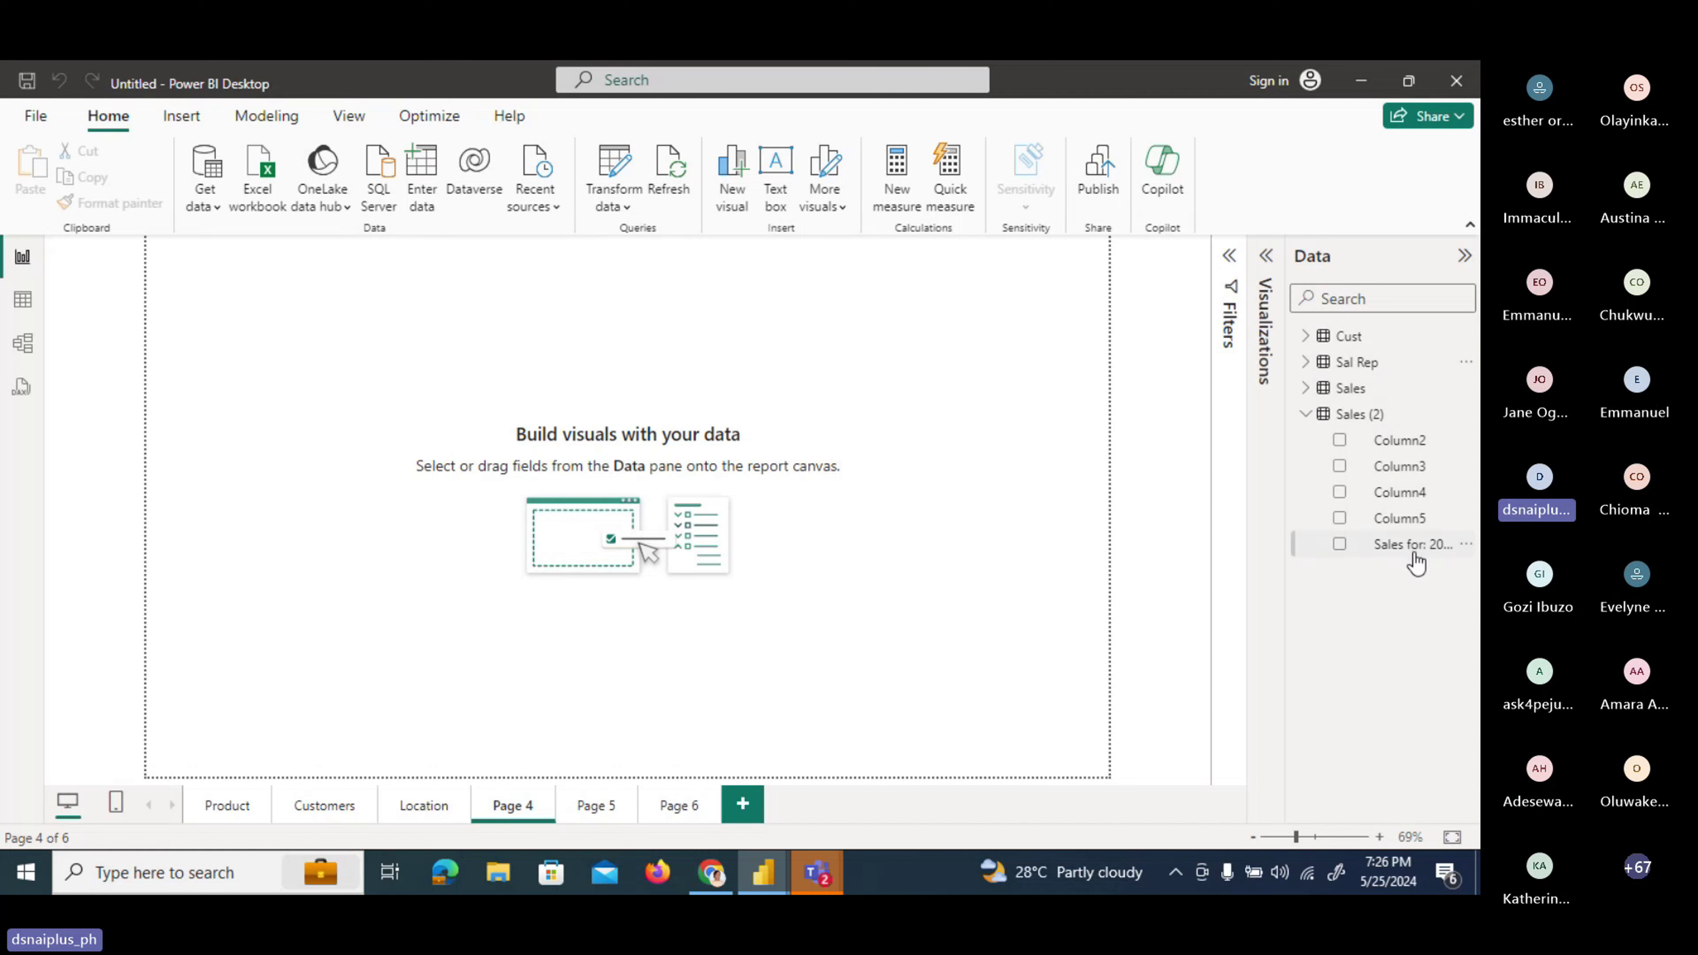
left_click(1305, 414)
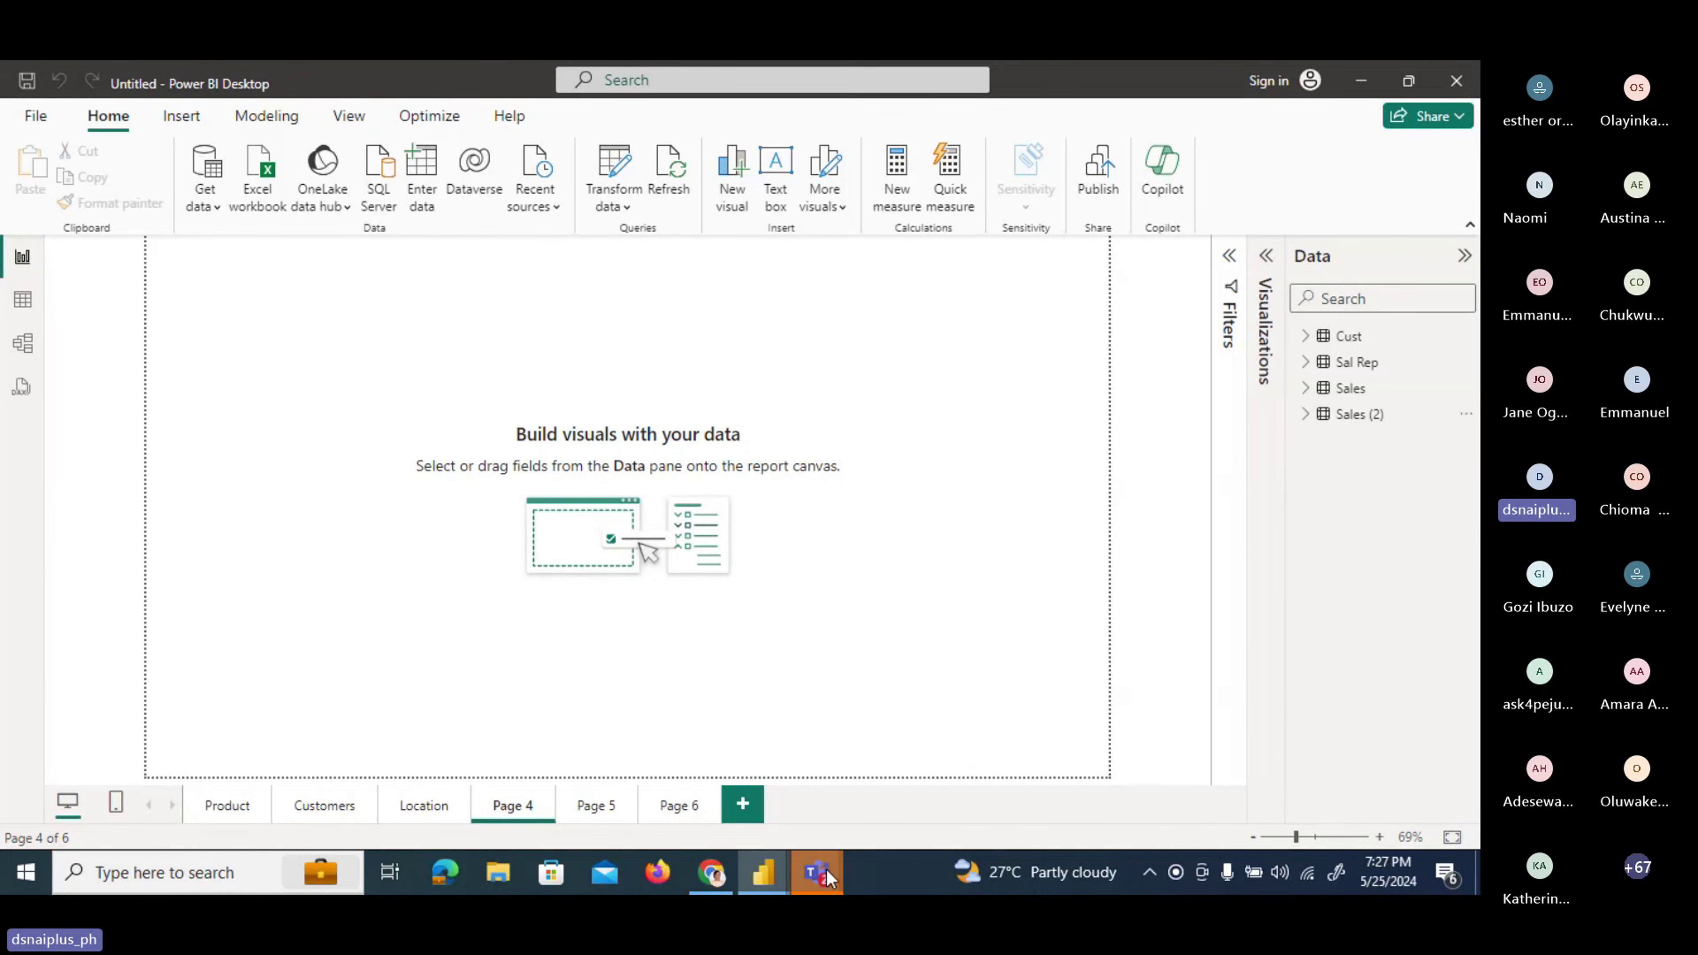
Switch to the Microsoft Teams meeting and alternately mute and unmute the microphone during the discussion, leaving it muted.
mouse_move(829, 875)
left_click(869, 729)
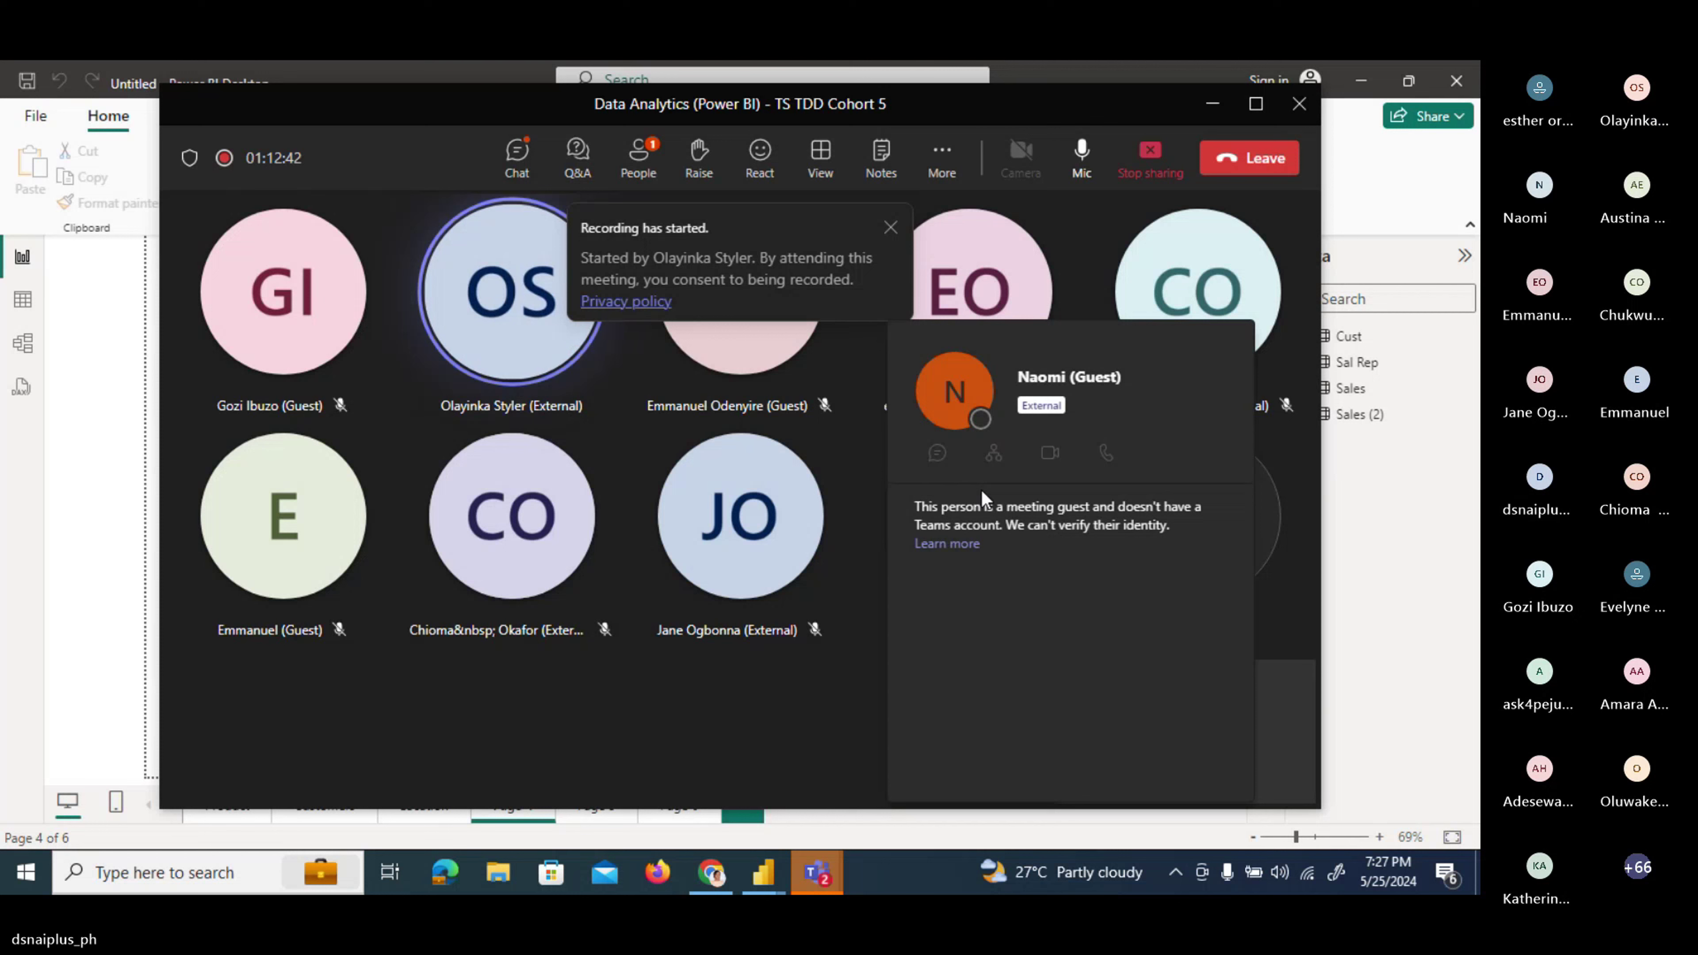
left_click(1082, 157)
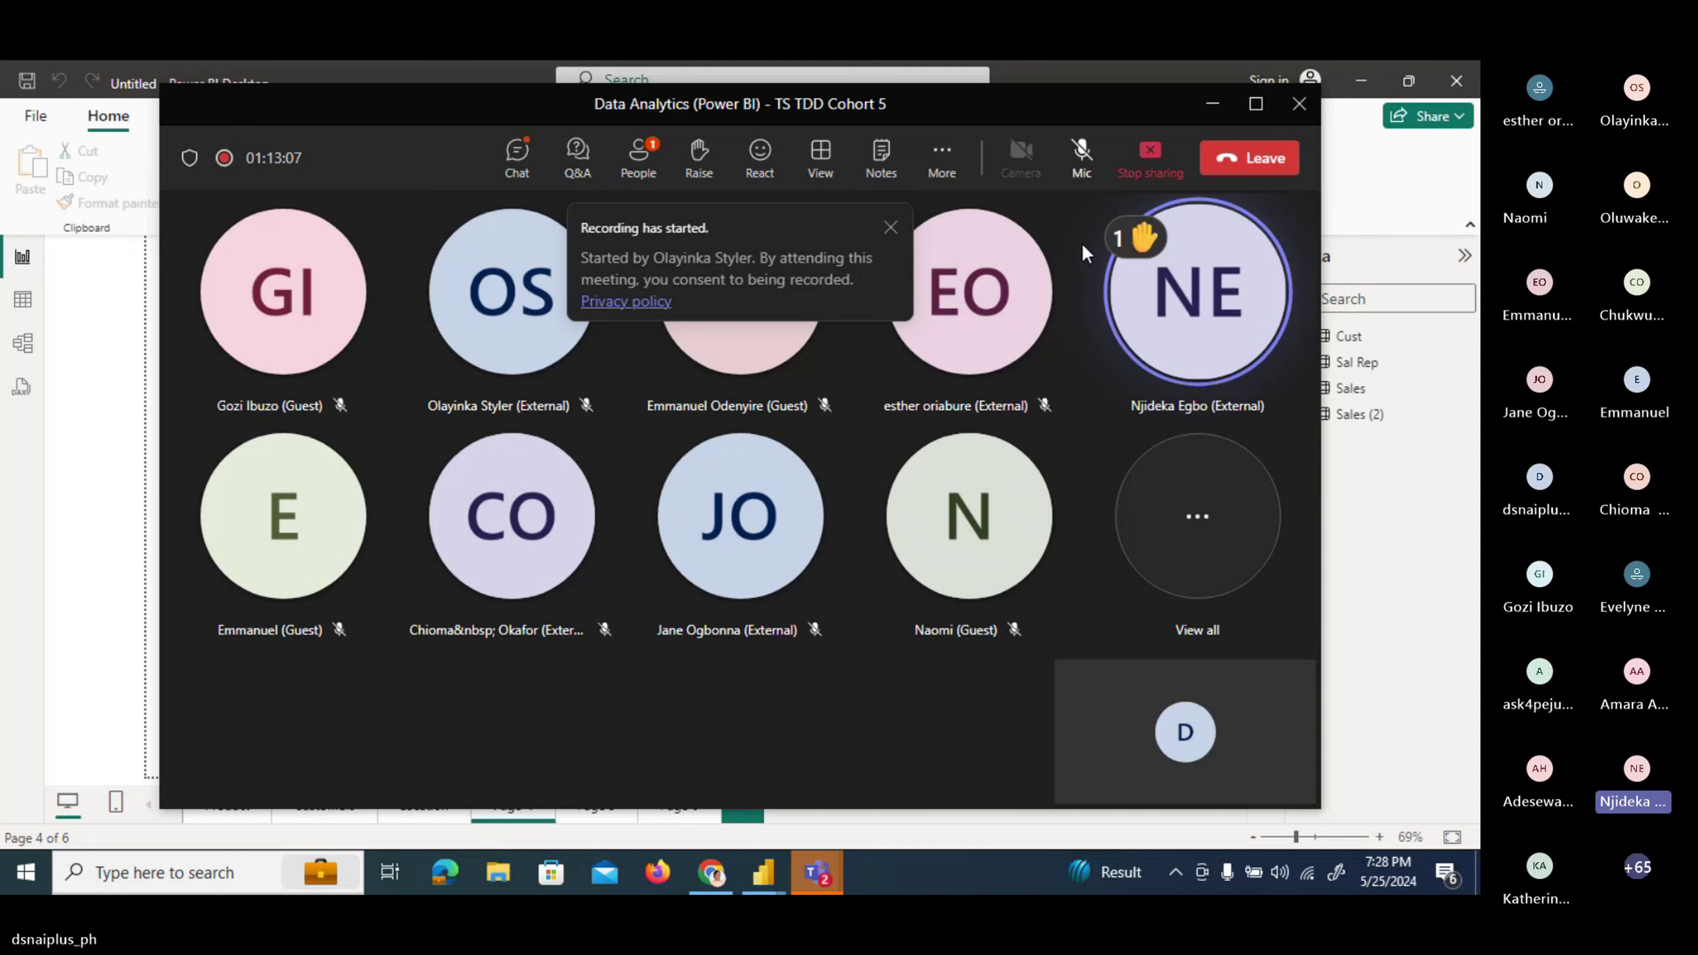
left_click(1080, 157)
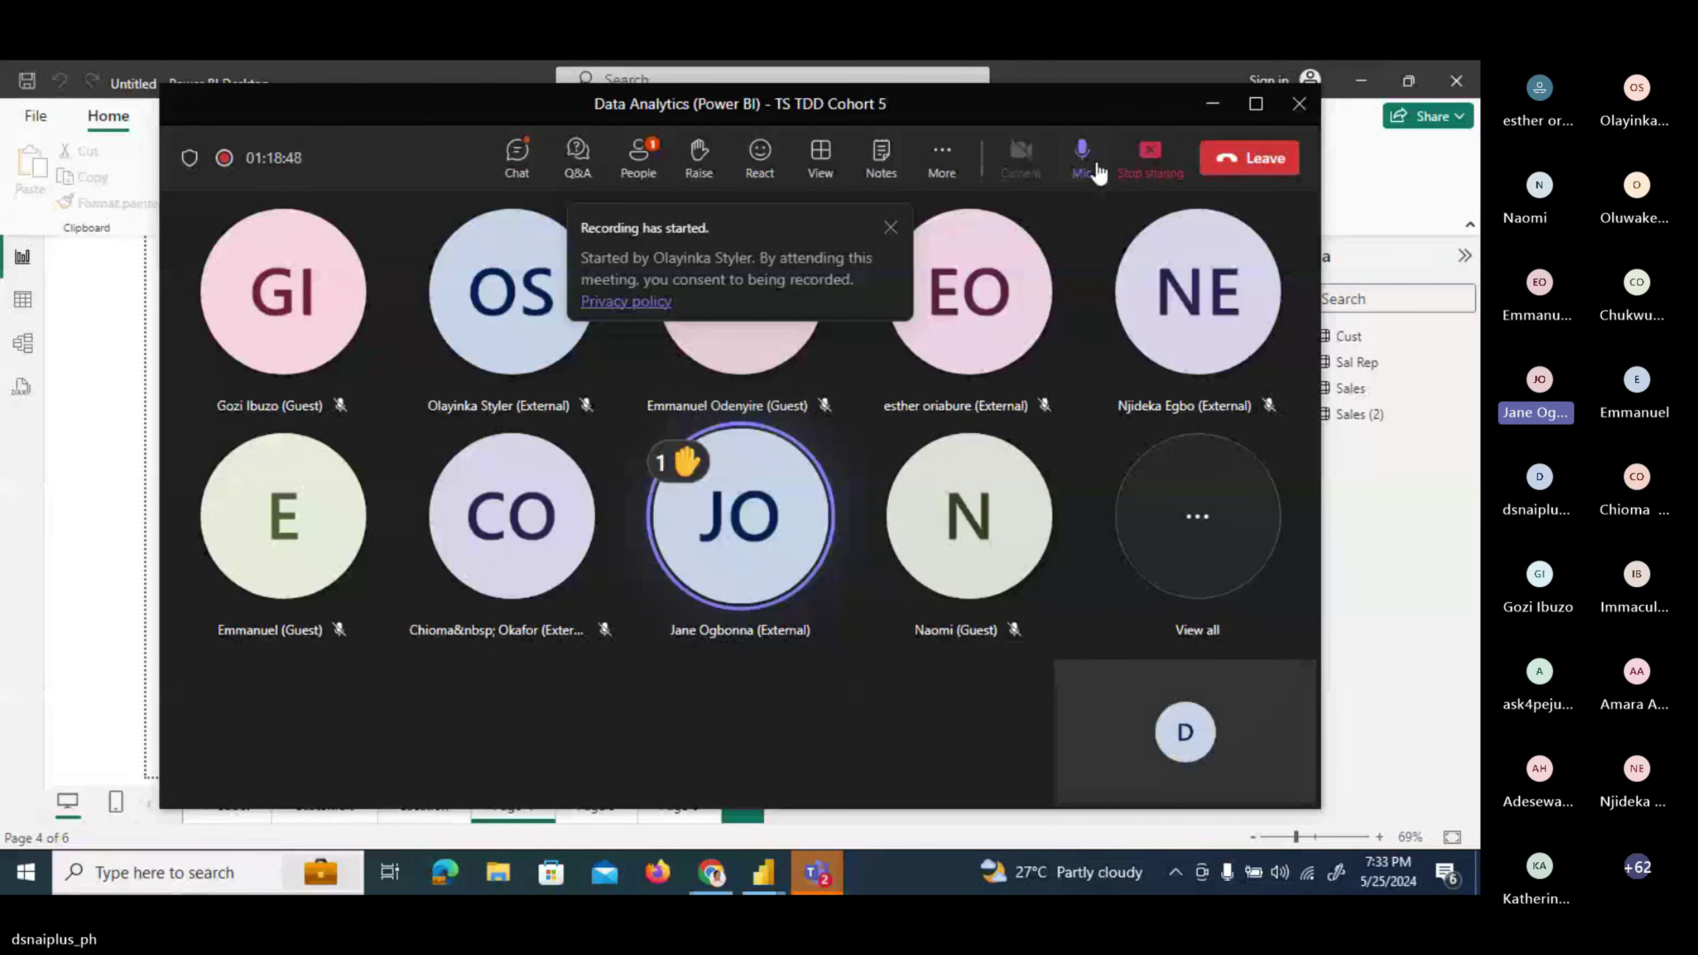
left_click(1083, 179)
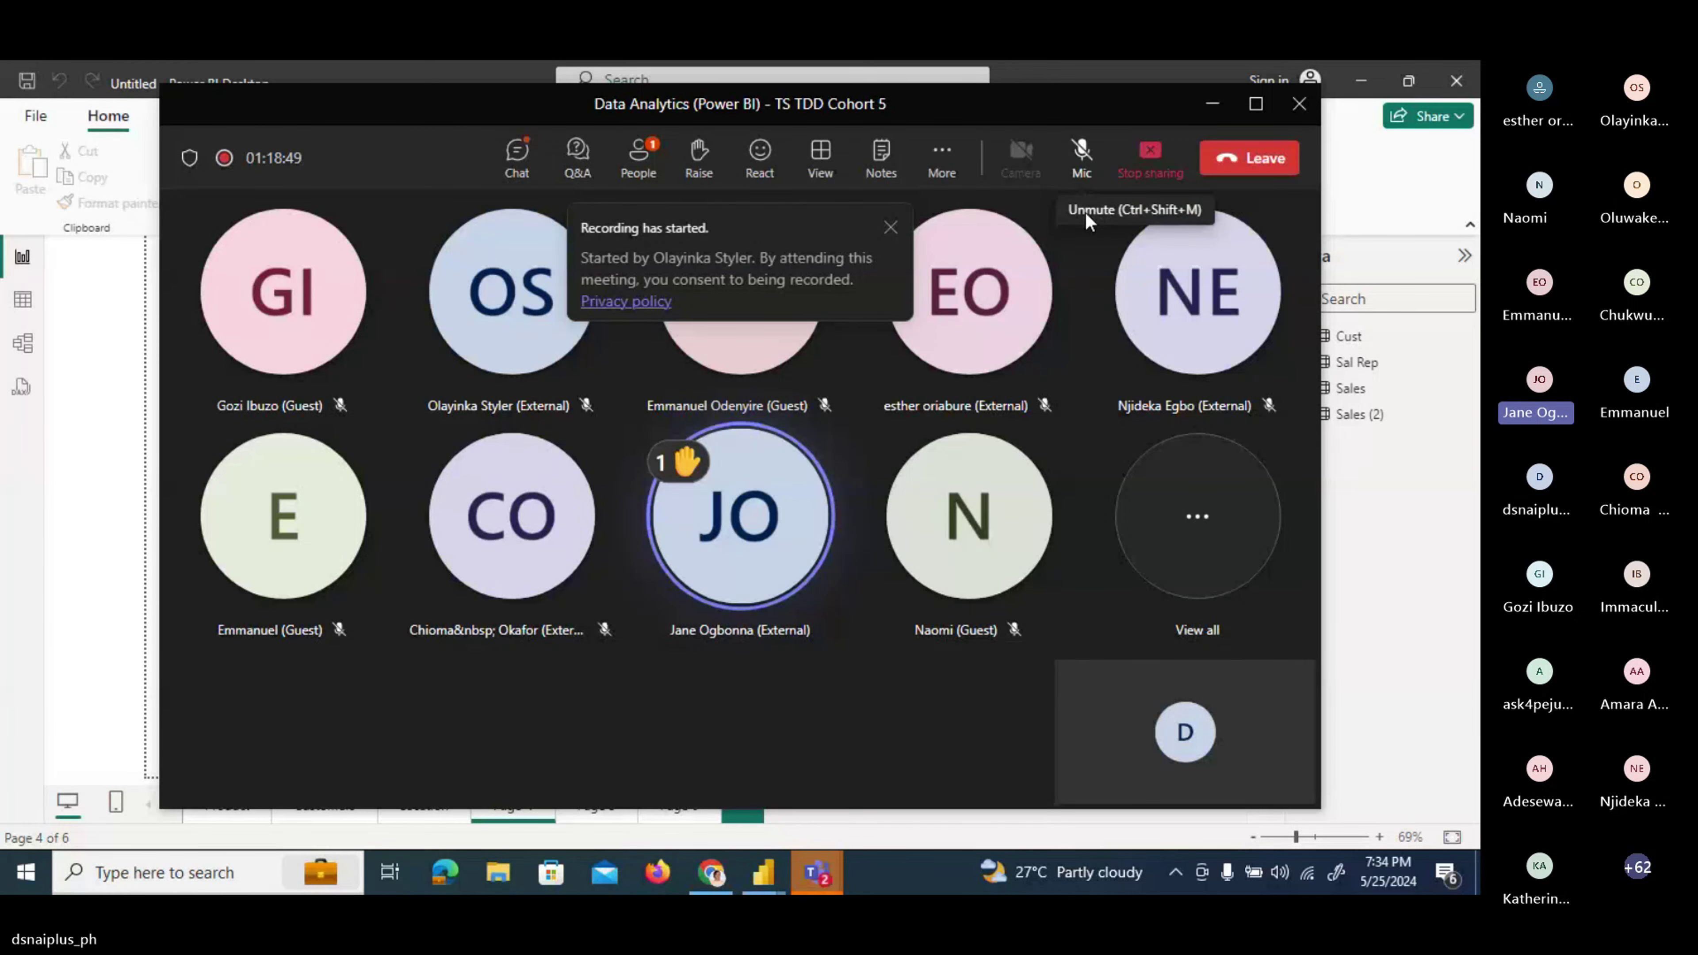
left_click(1083, 158)
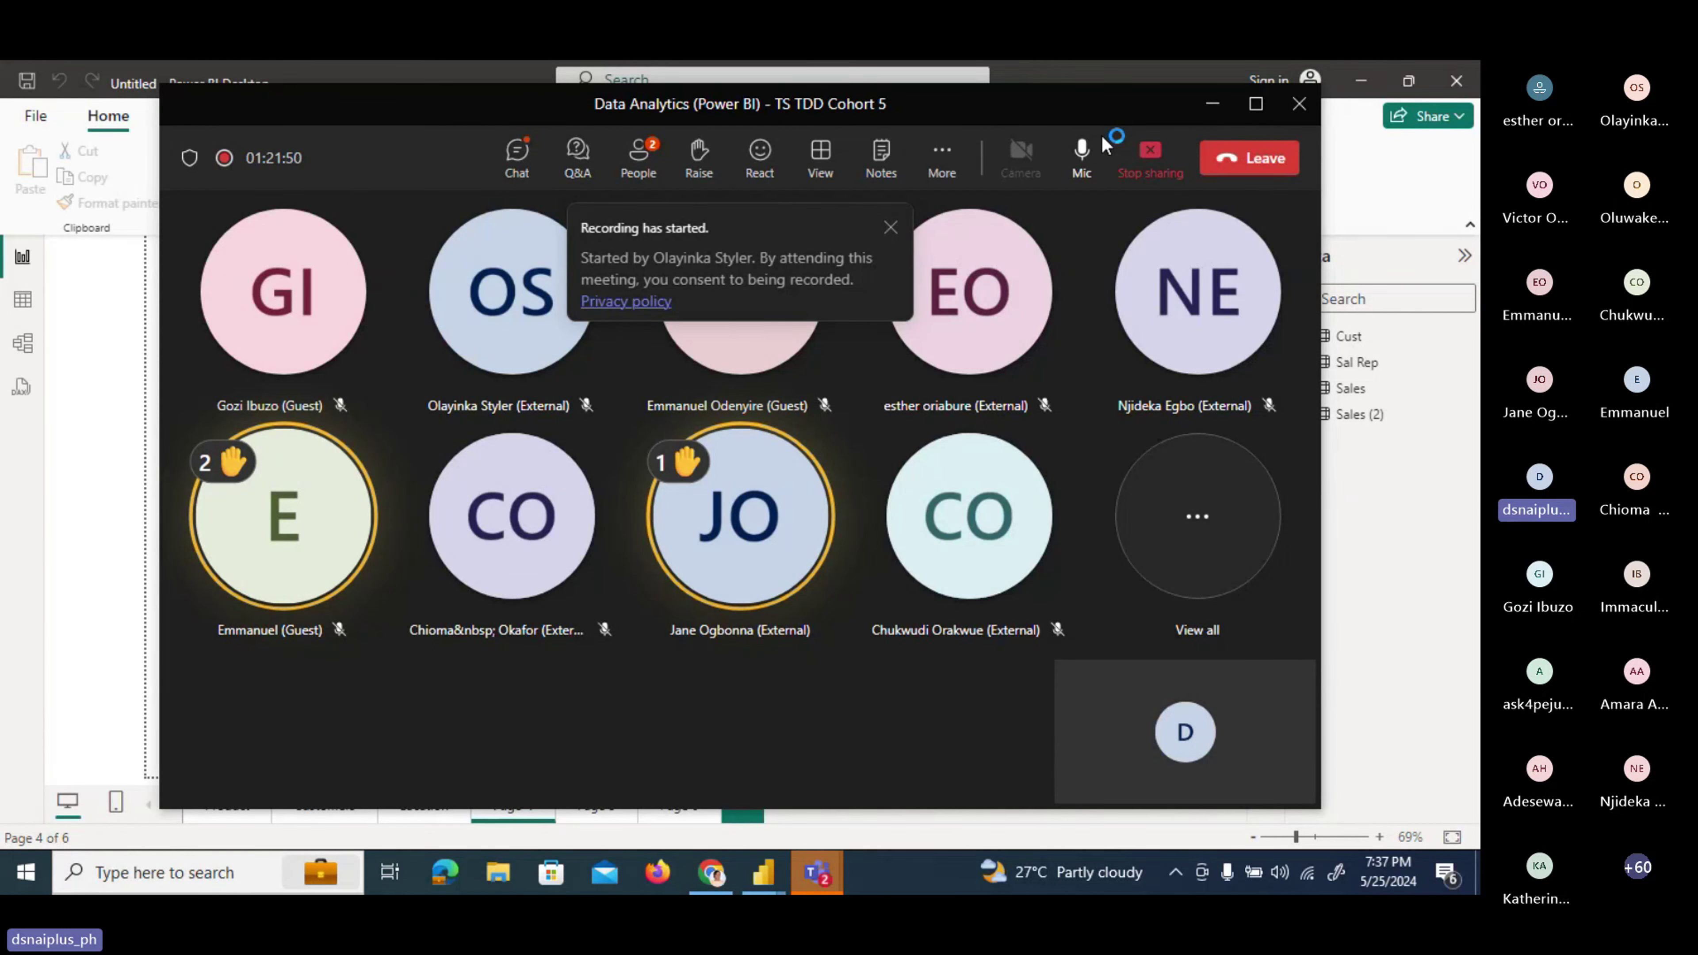
mouse_move(1089, 263)
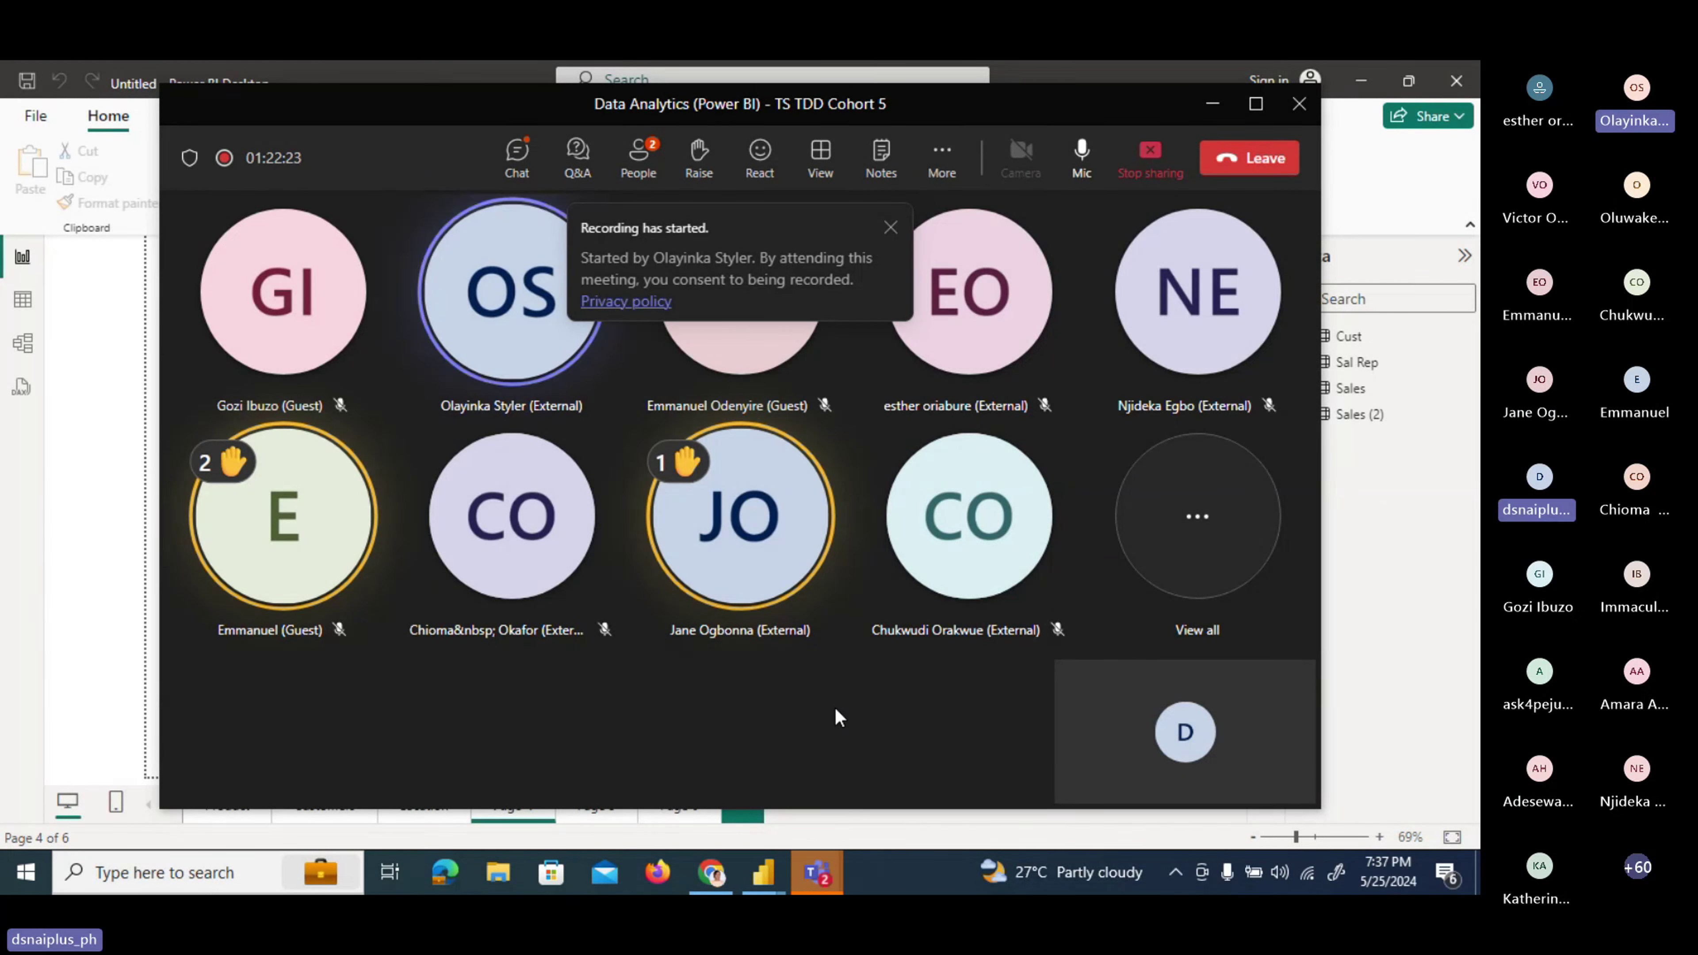
left_click(1083, 158)
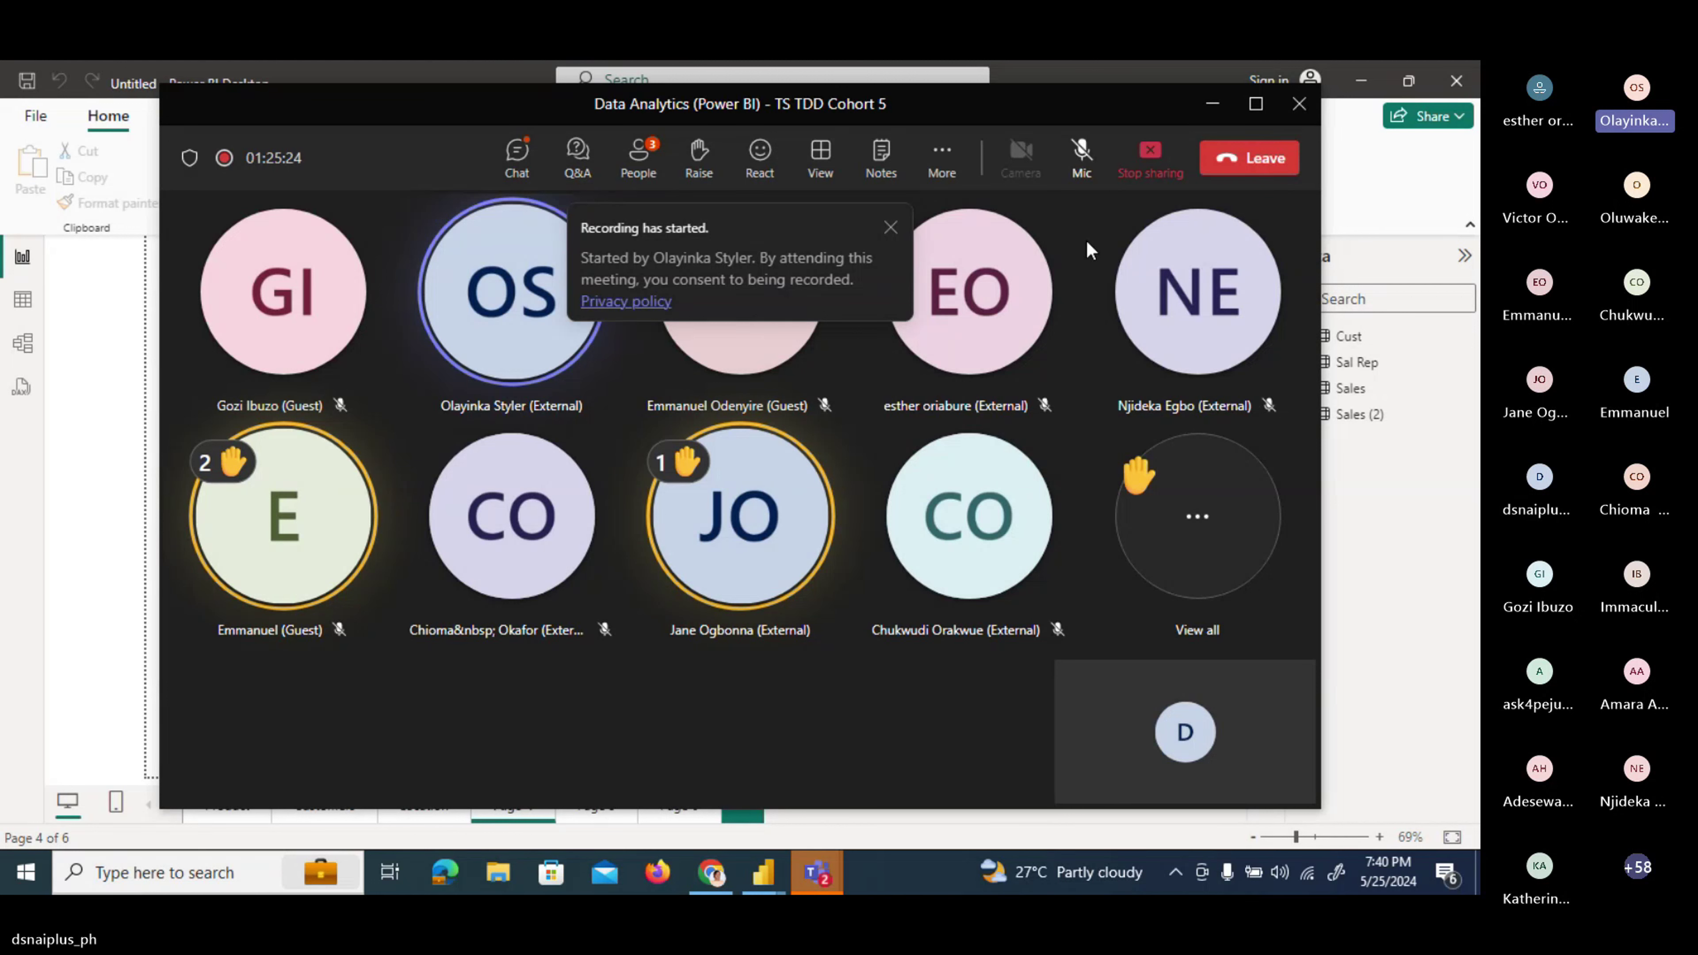
left_click(1083, 167)
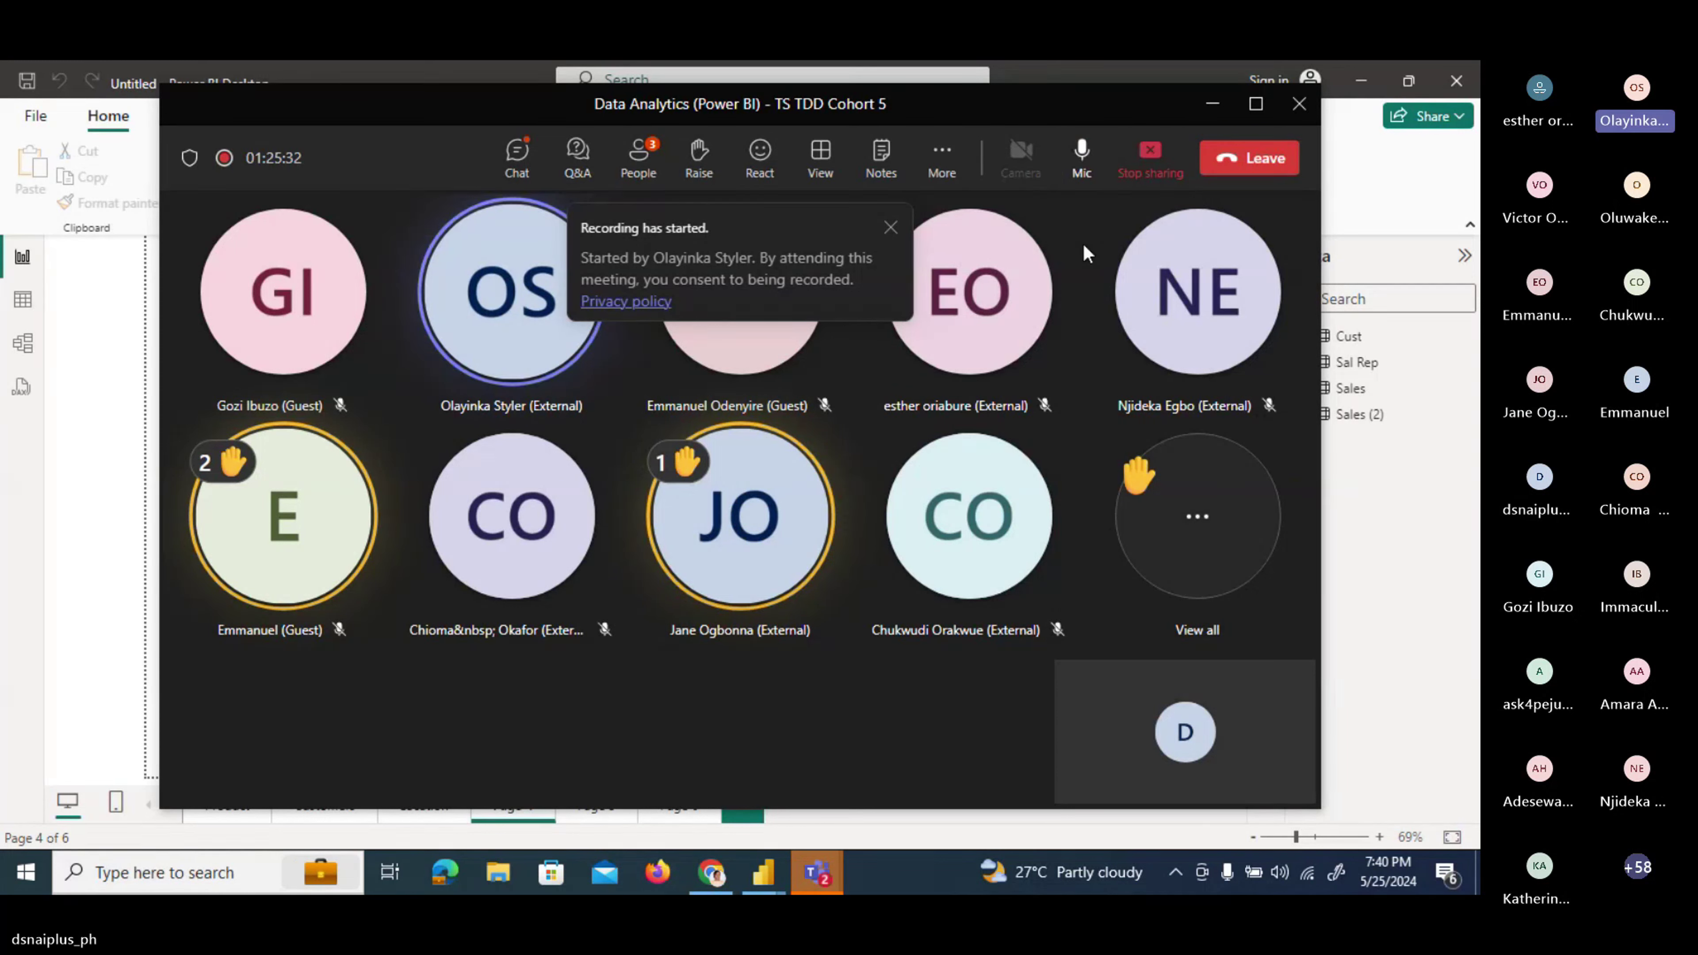
left_click(1083, 162)
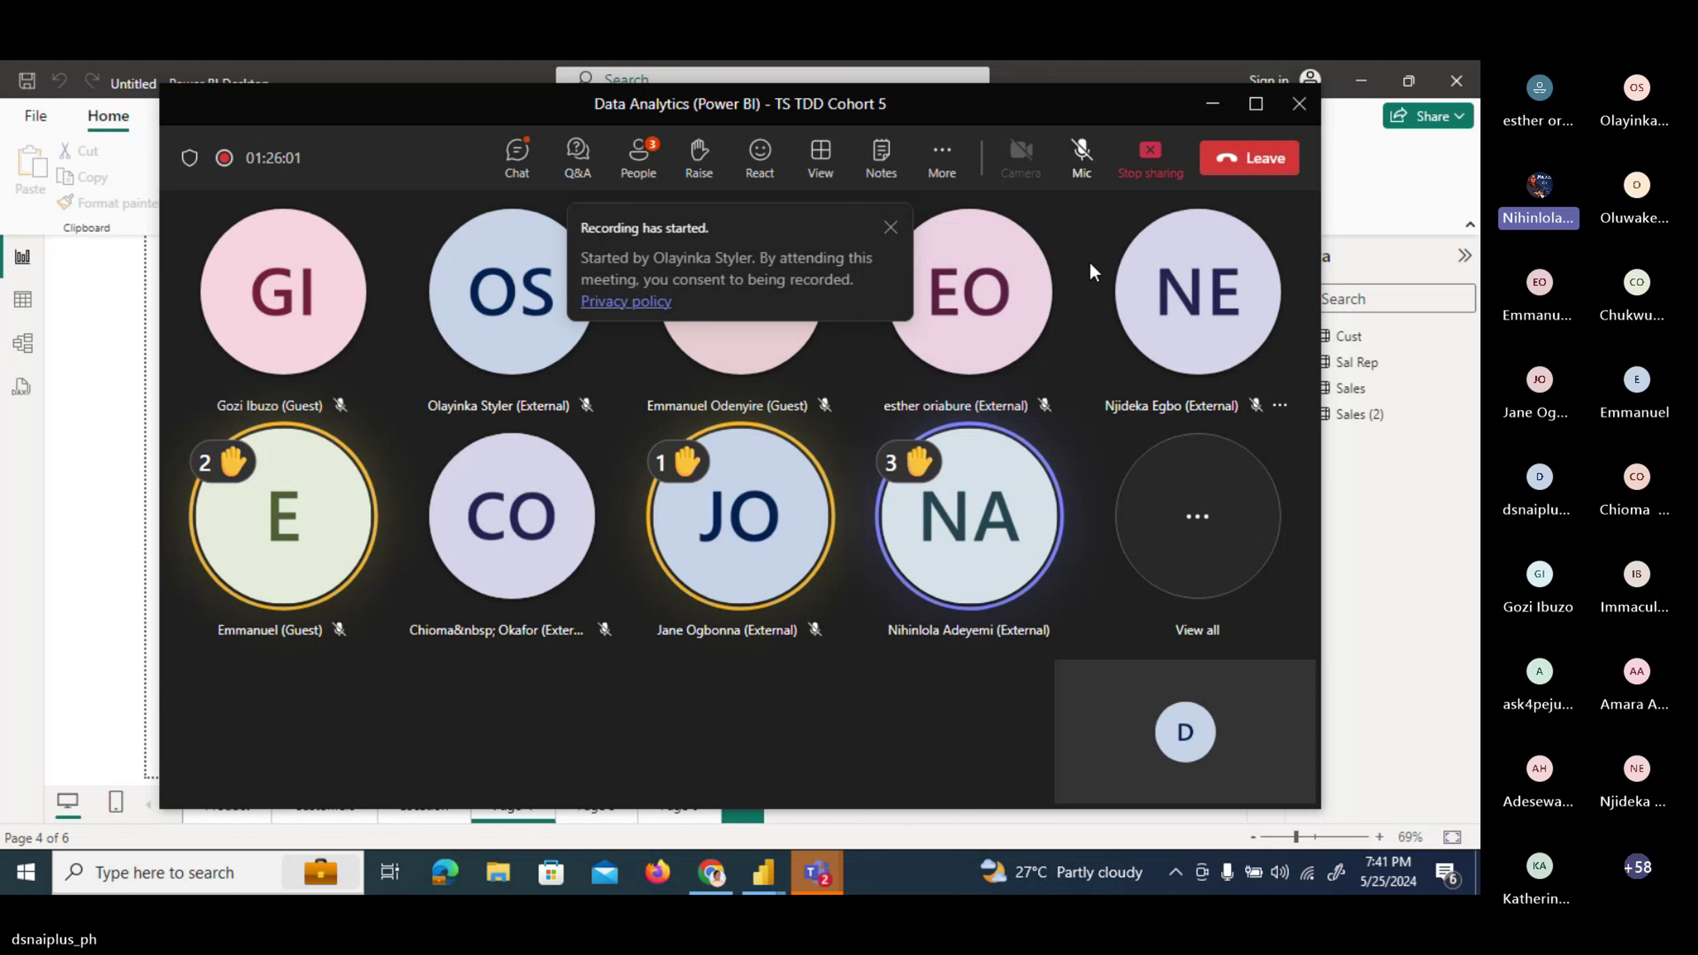
Show the meeting's participants list, and open the meeting chat.
left_click(640, 161)
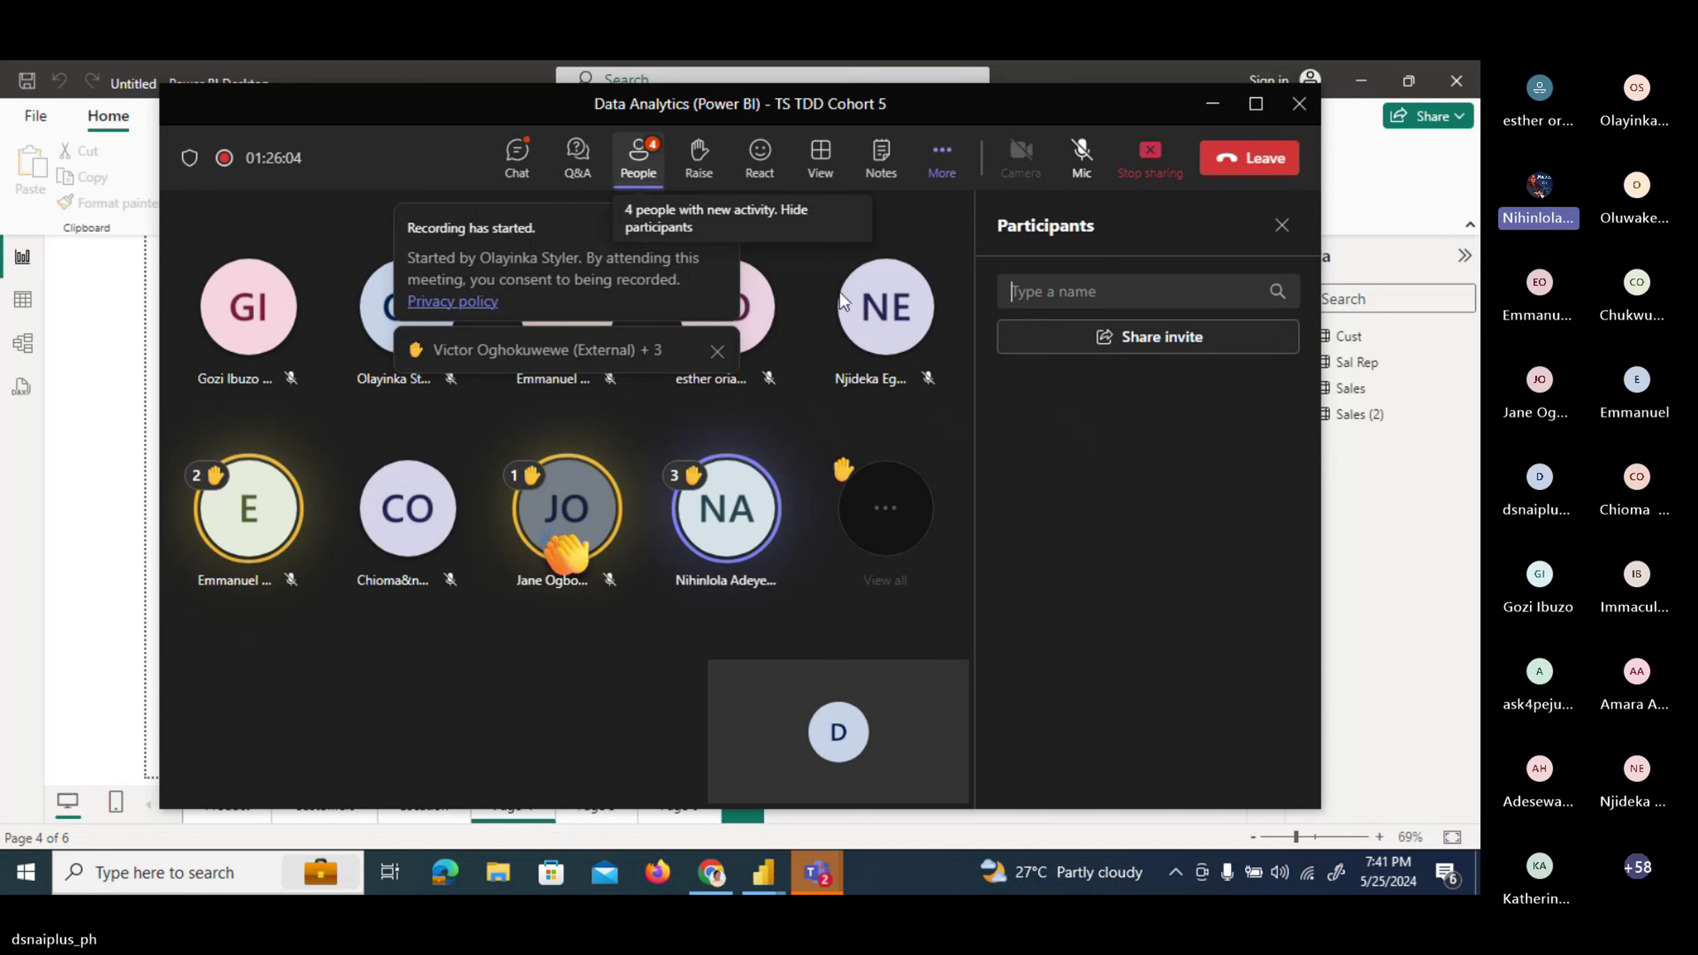
left_click(525, 153)
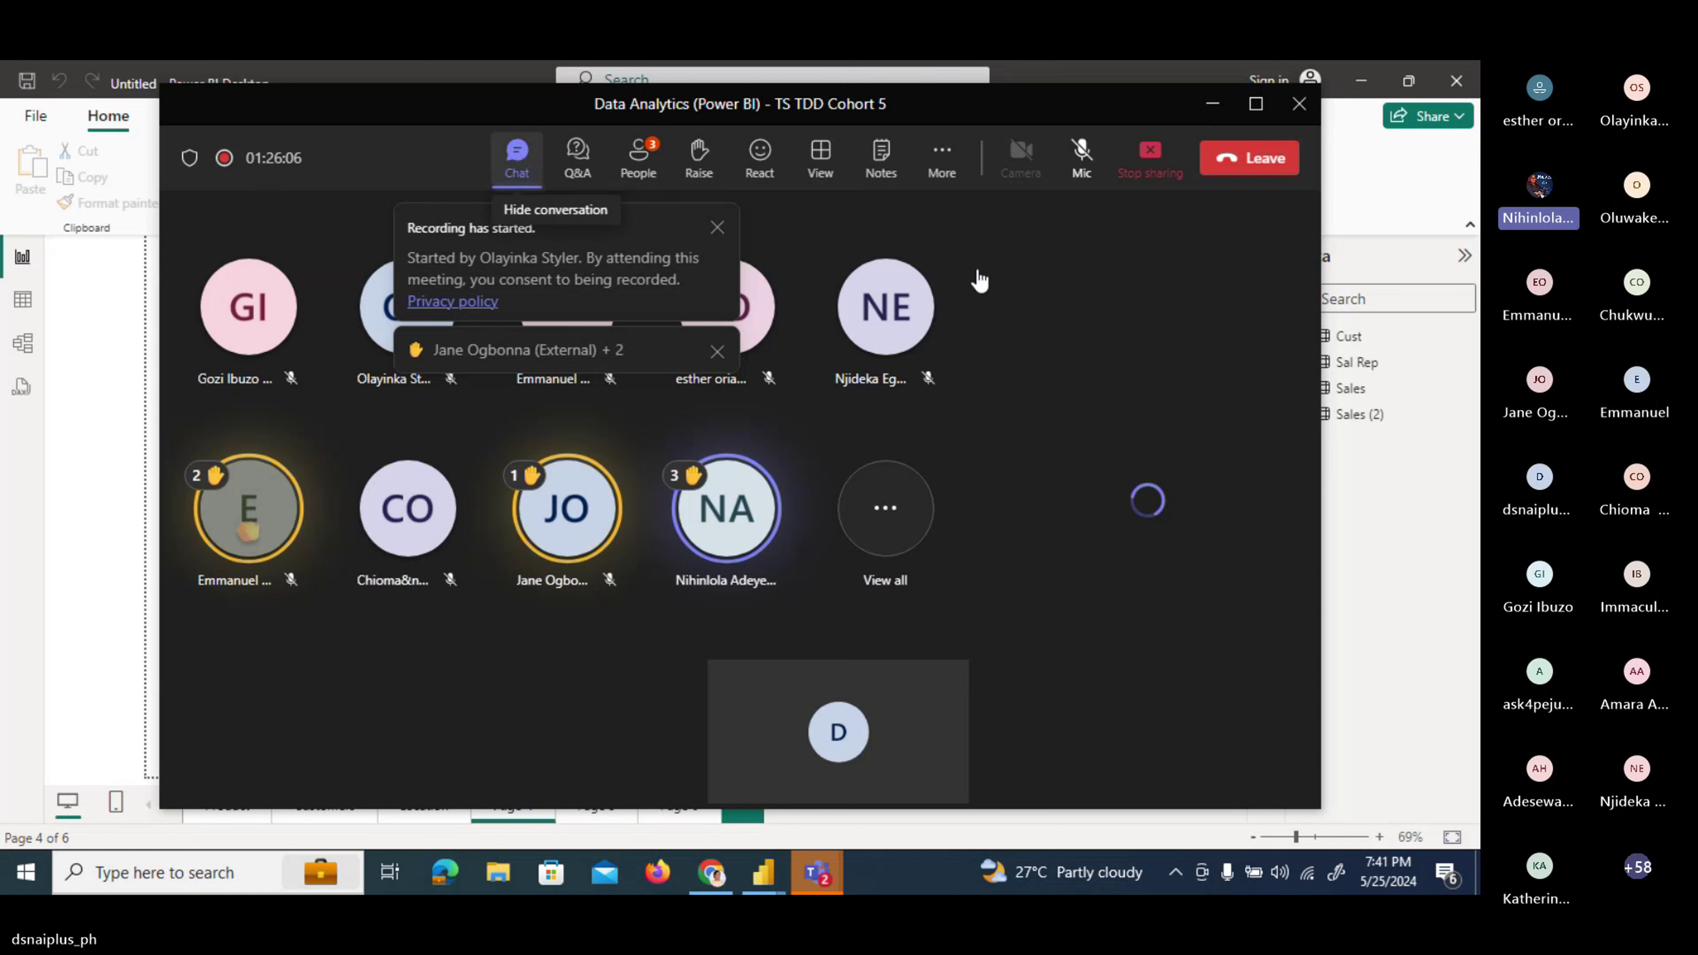